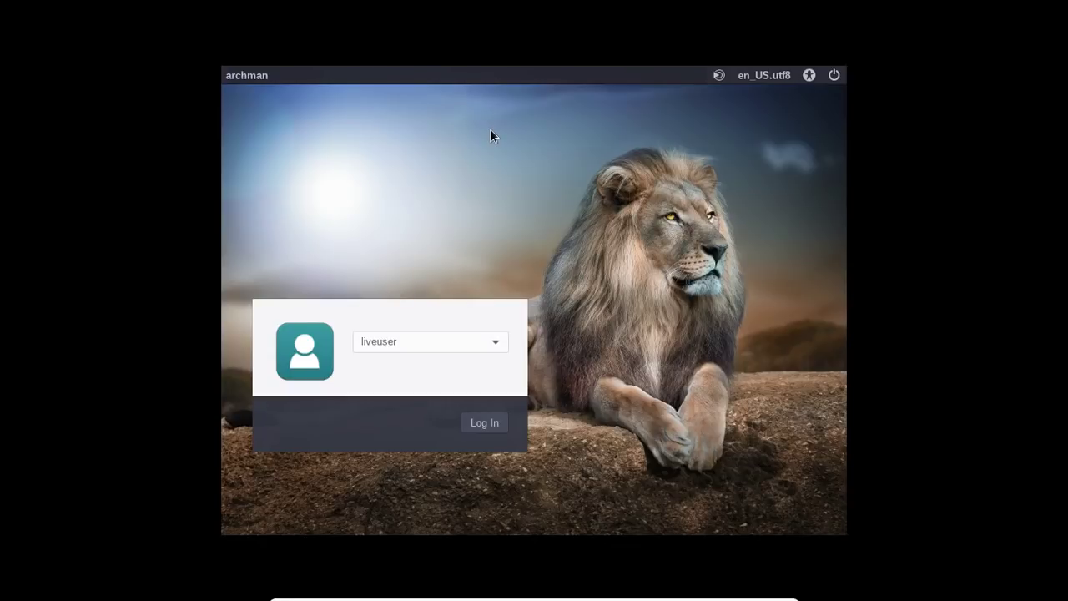
Log into the live session, dismiss the update notice, and browse the application menu for Calamares
key(Return)
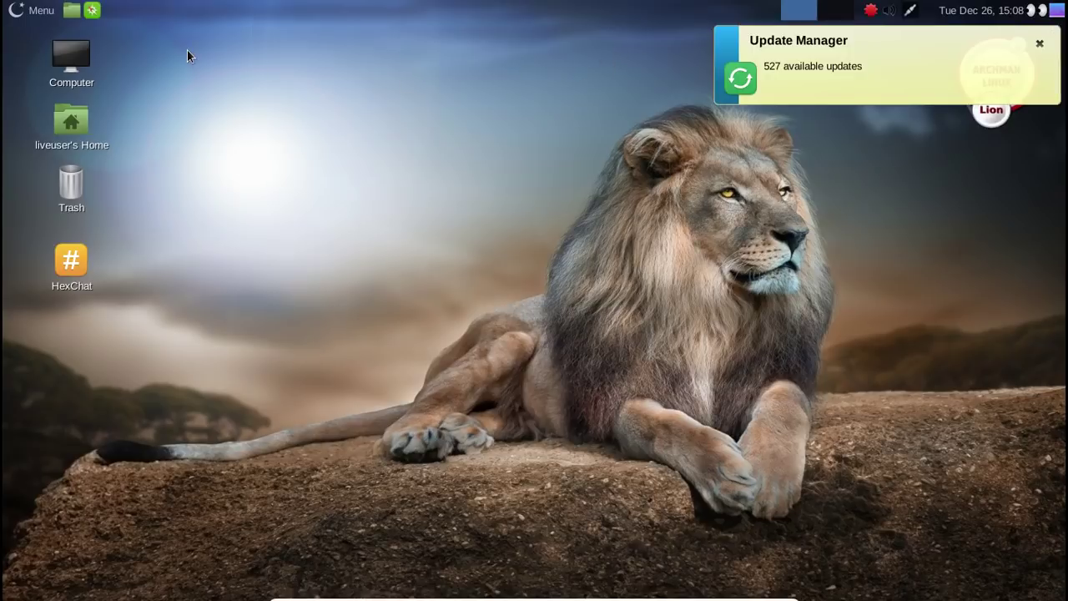
click(1039, 44)
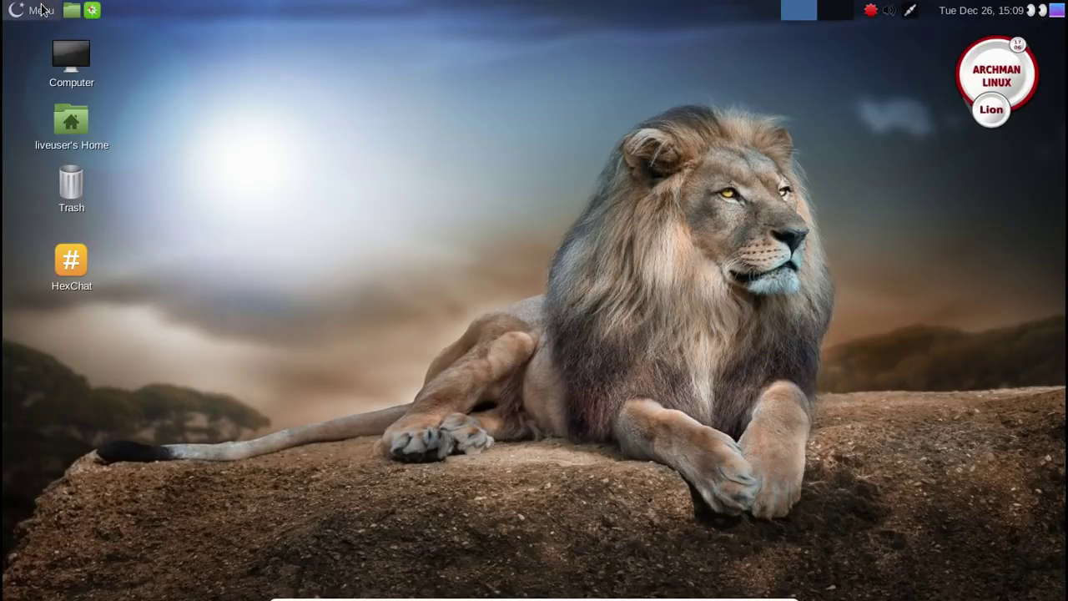
click(42, 10)
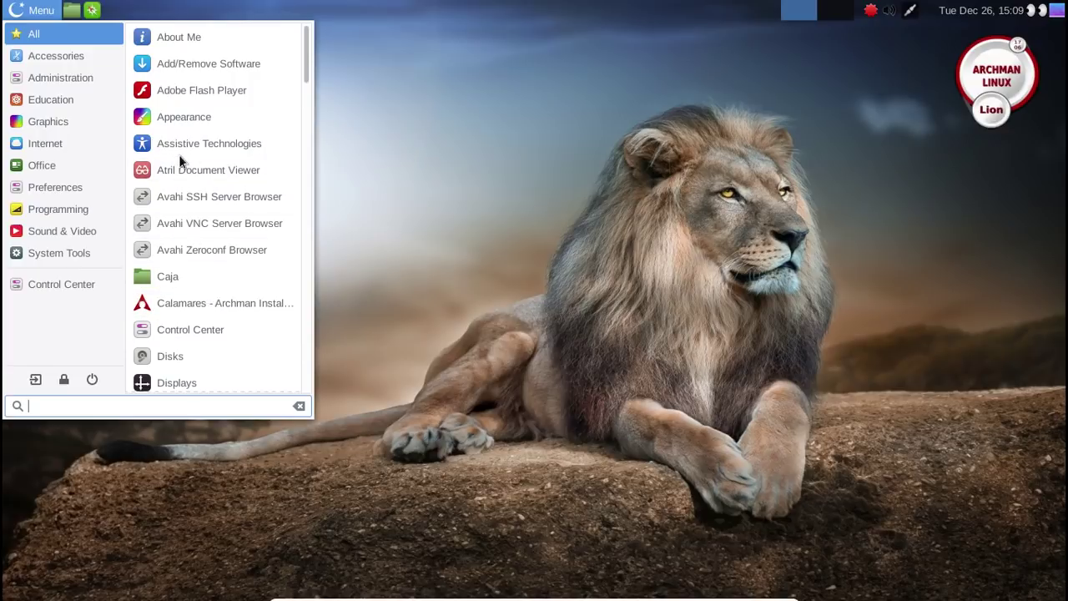
scroll(215, 167, down, 6)
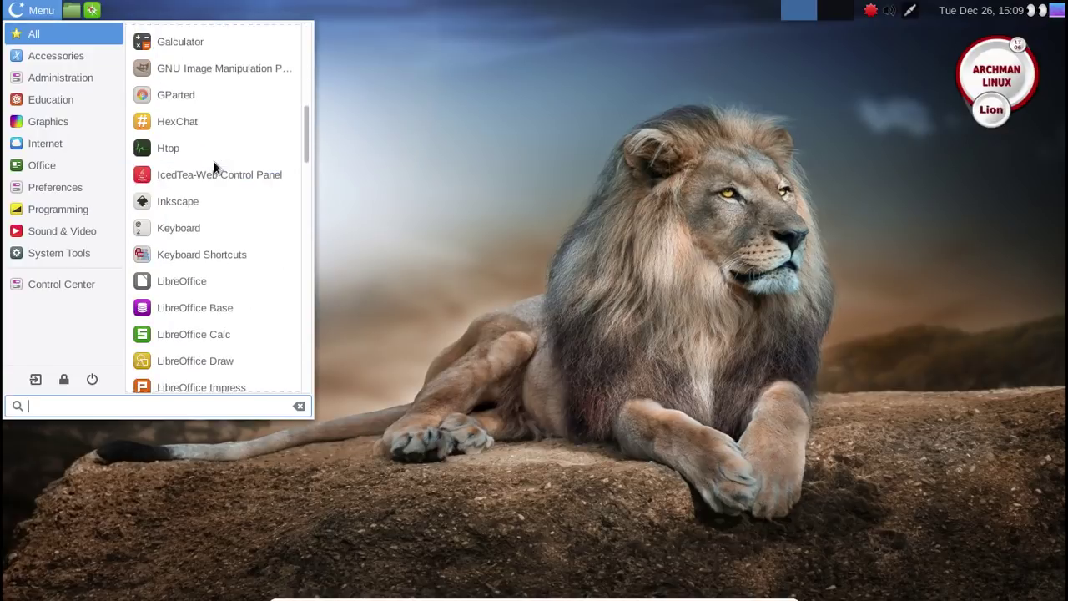
scroll(233, 200, down, 3)
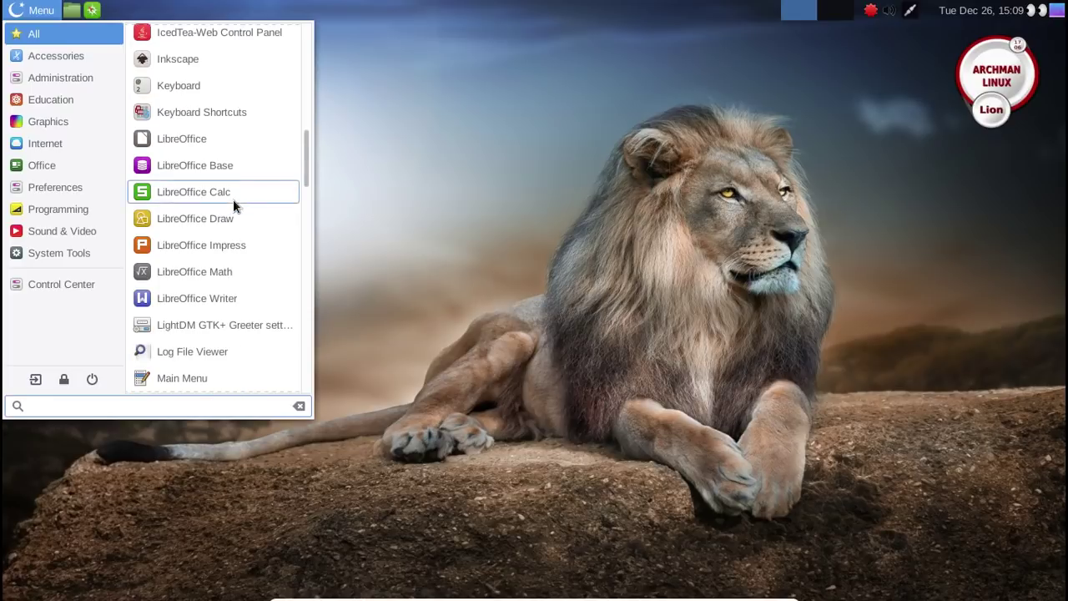
scroll(233, 203, down, 9)
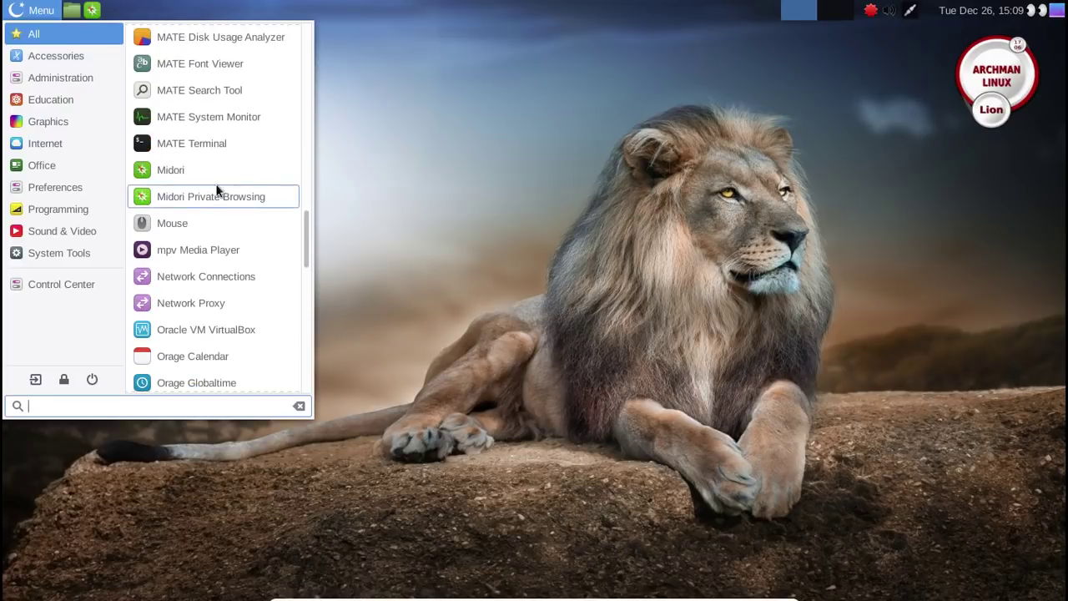
scroll(206, 178, down, 9)
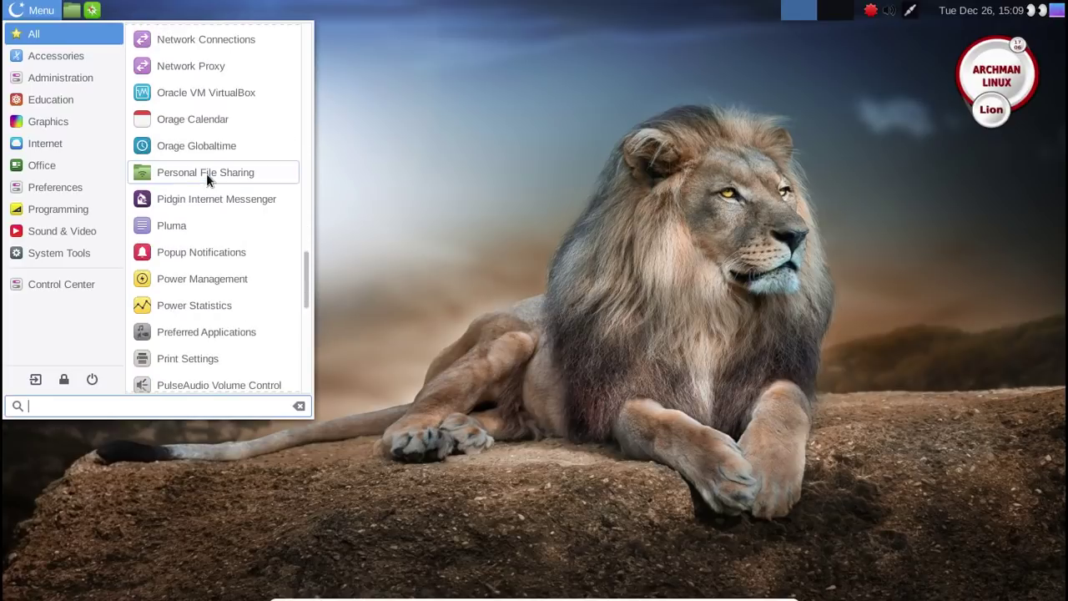
scroll(206, 173, down, 7)
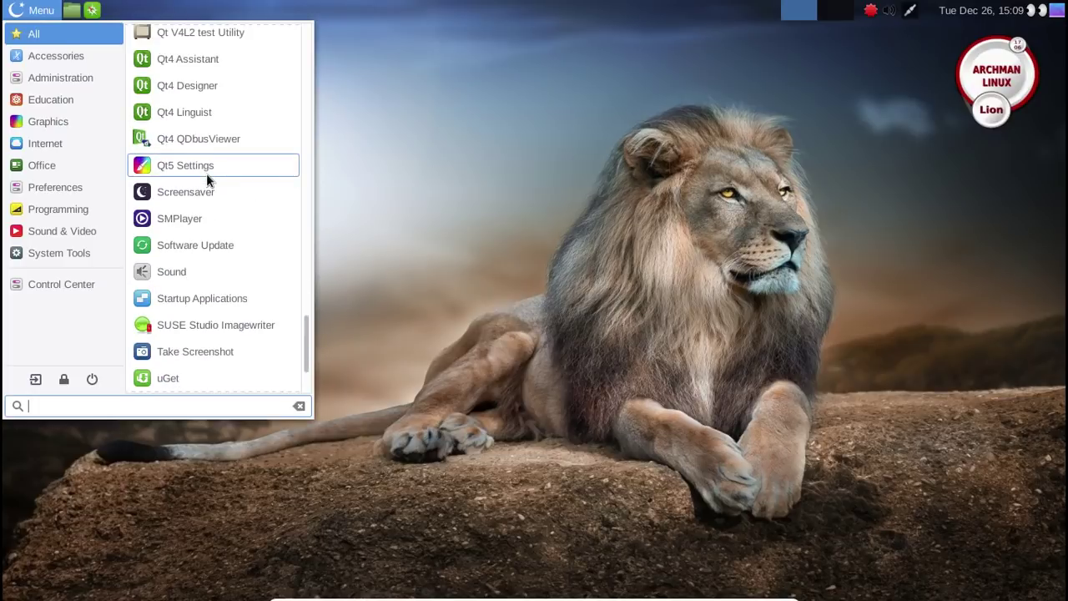
scroll(206, 174, up, 10)
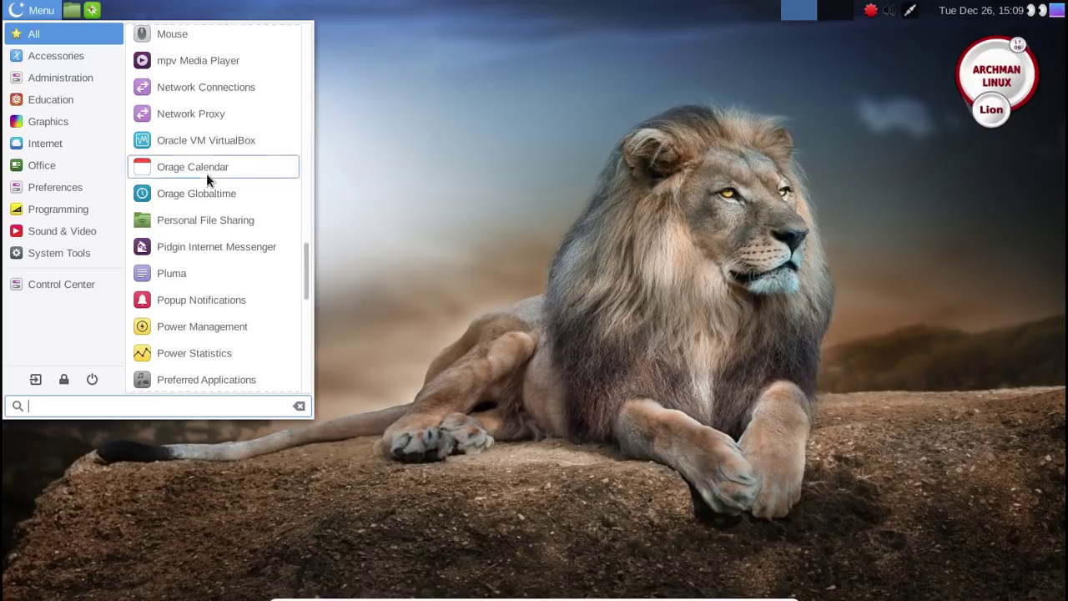
scroll(206, 174, up, 7)
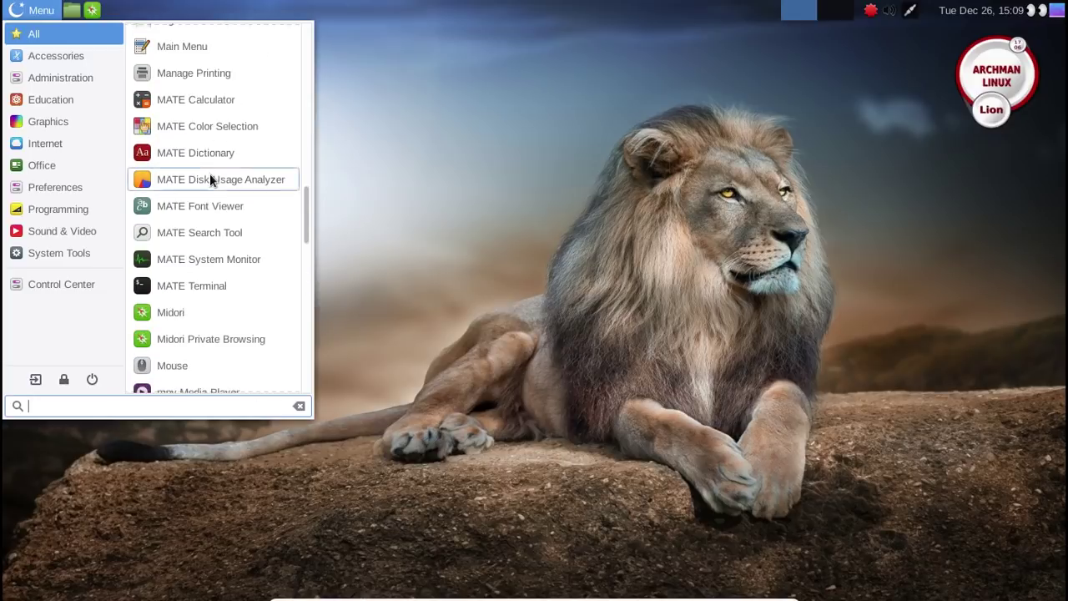
scroll(210, 173, up, 4)
scroll(210, 173, up, 5)
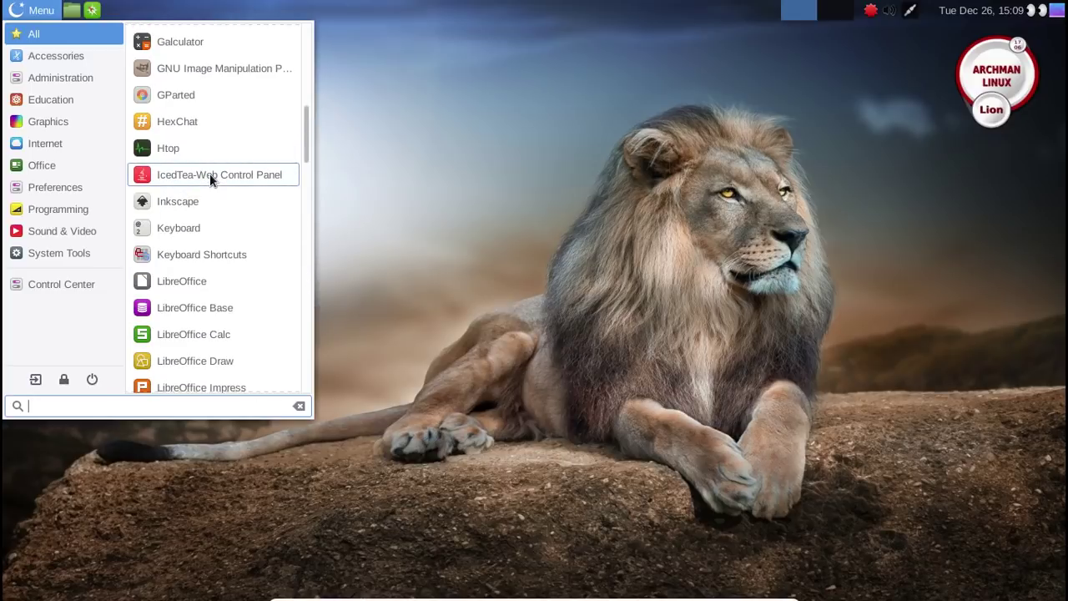
scroll(210, 173, up, 2)
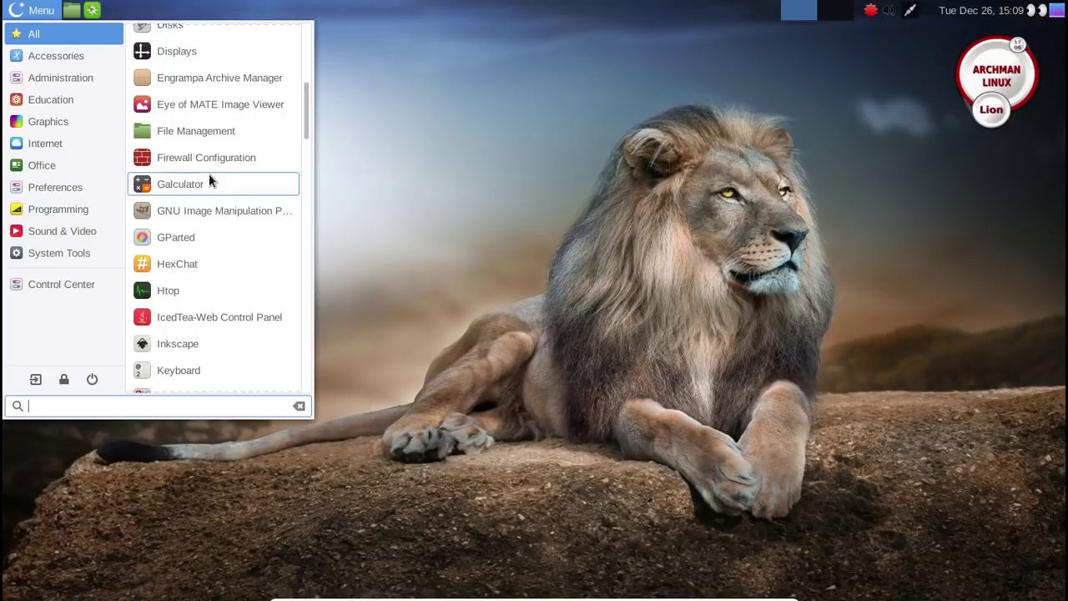
scroll(223, 279, up, 3)
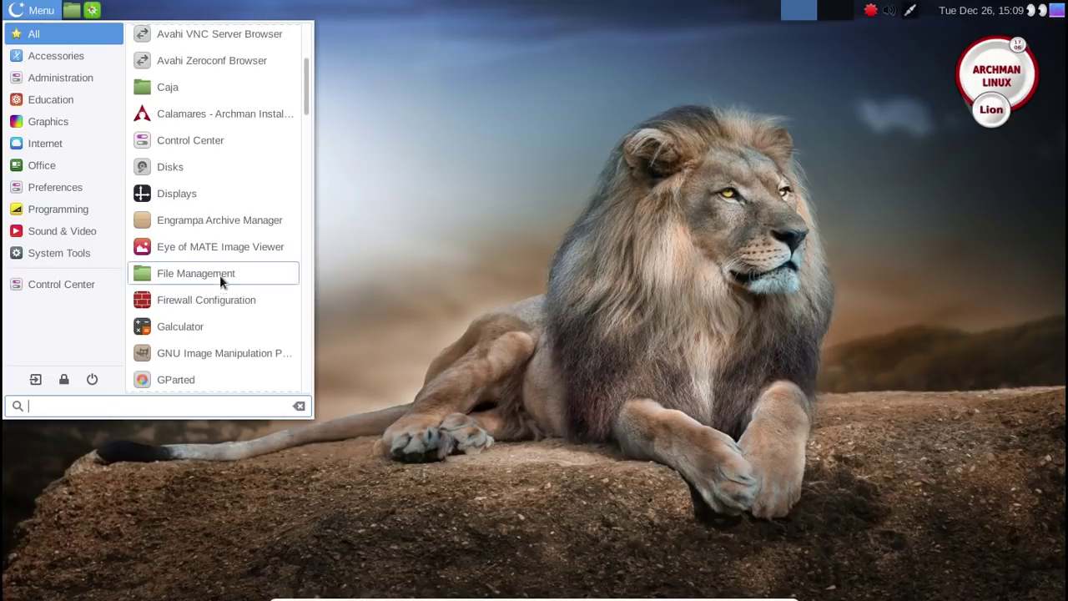
Launch the Archman installer and set its language to French (France)
click(215, 112)
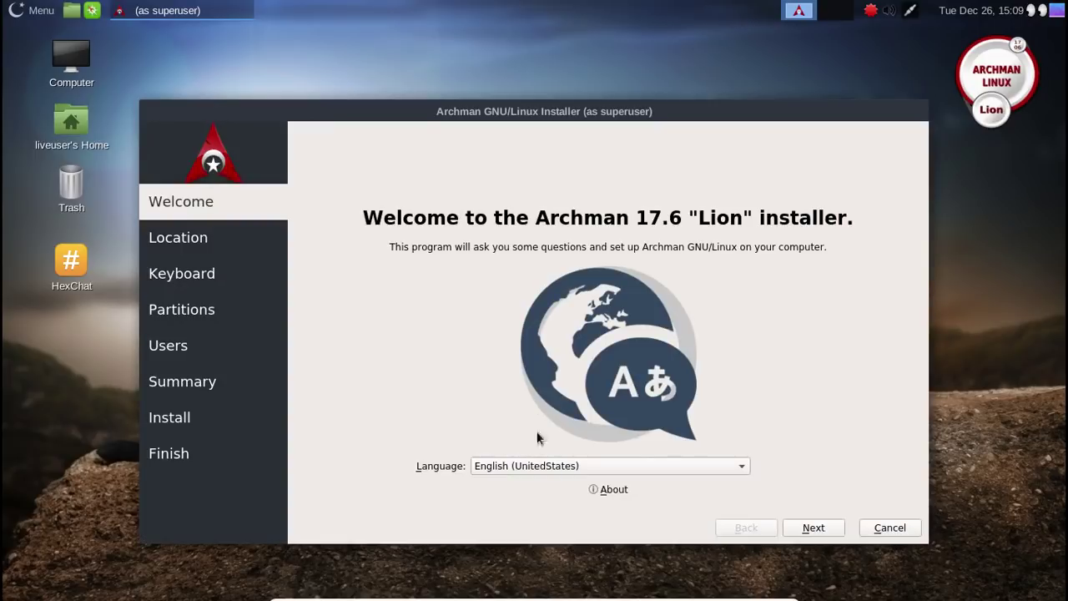
click(537, 464)
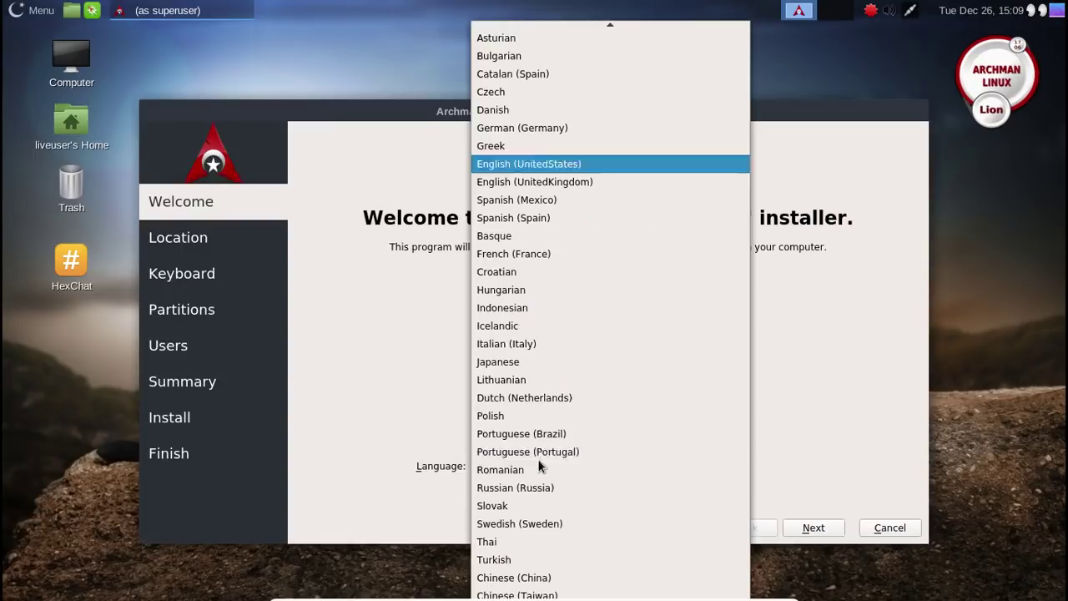
click(537, 256)
click(612, 490)
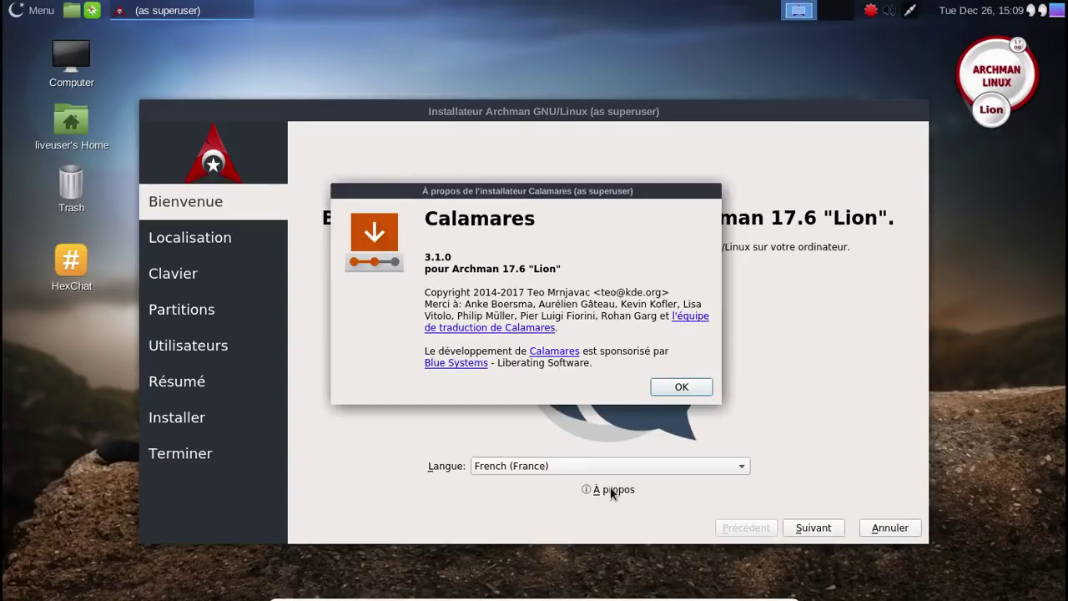
click(681, 387)
click(829, 532)
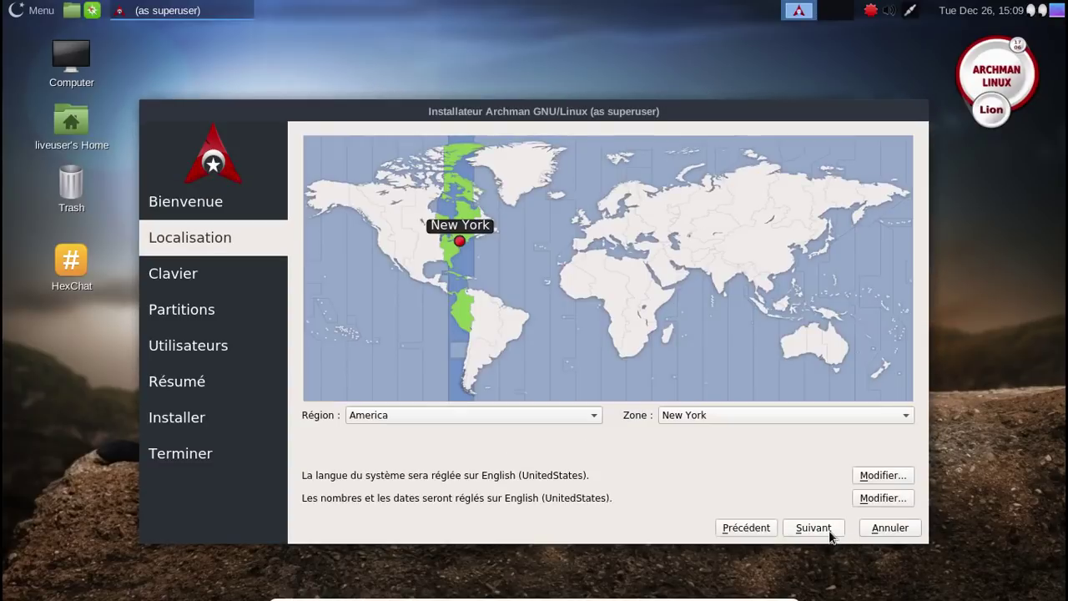
Set the installer timezone to Europe/Paris on the map
click(594, 236)
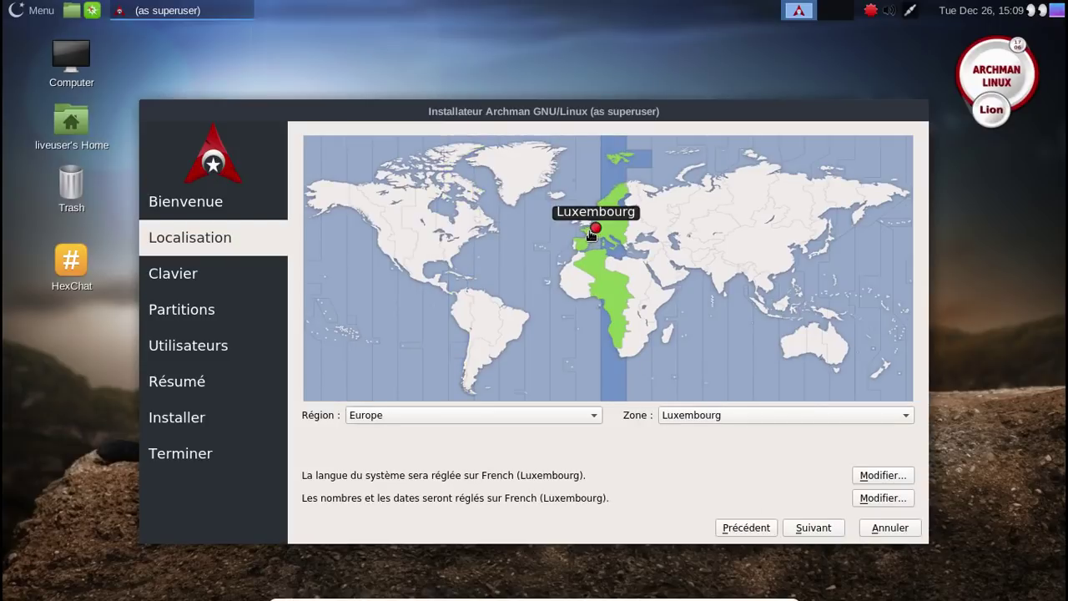
click(590, 237)
click(810, 527)
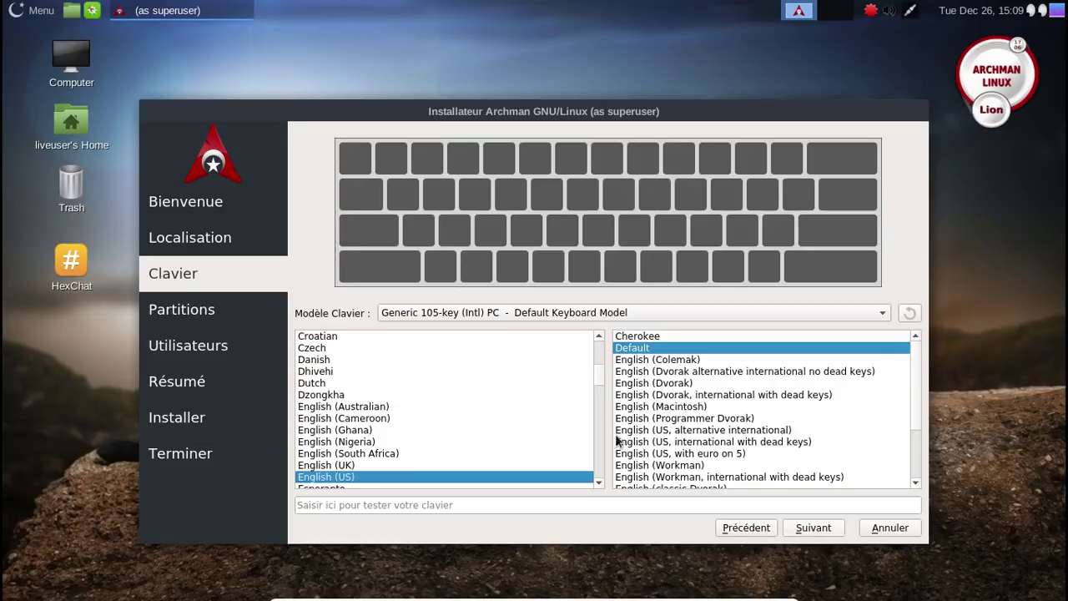
Choose the French keyboard layout and erase-the-whole-disk partitioning
scroll(434, 371, down, 3)
click(337, 442)
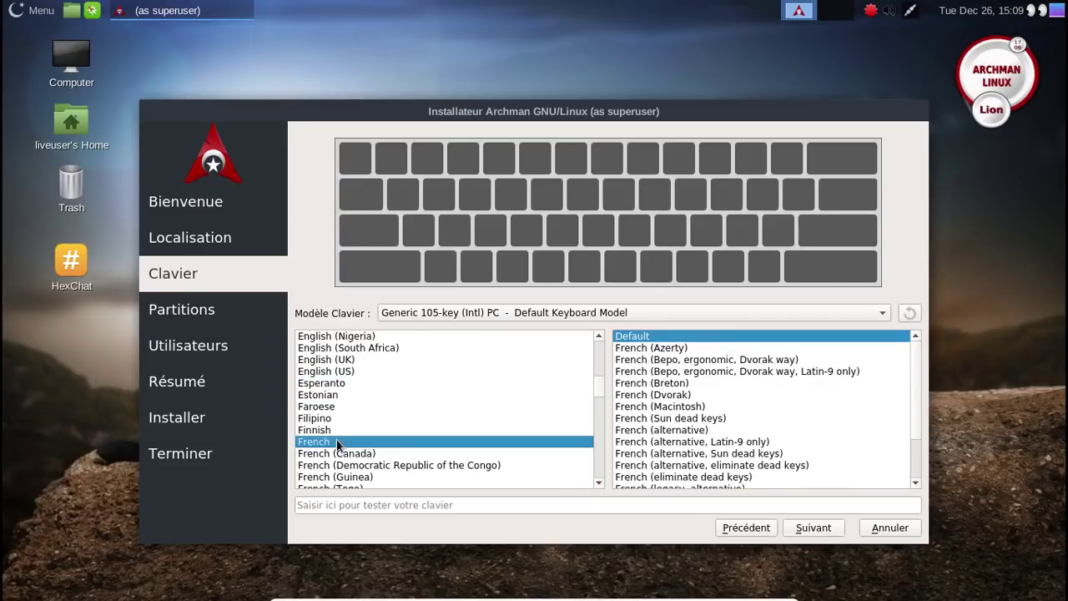
click(797, 532)
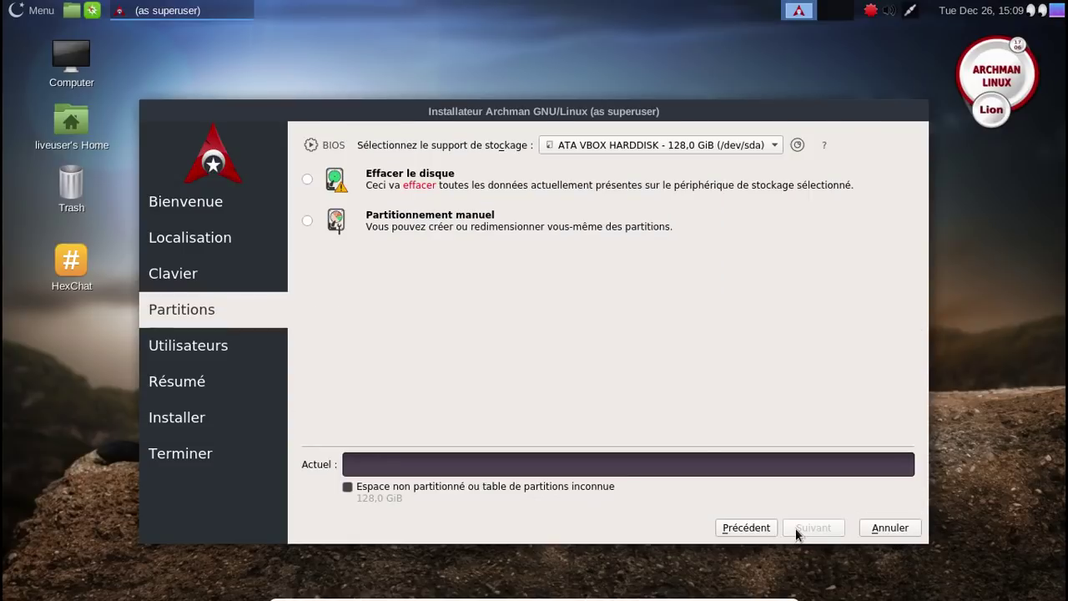
click(308, 181)
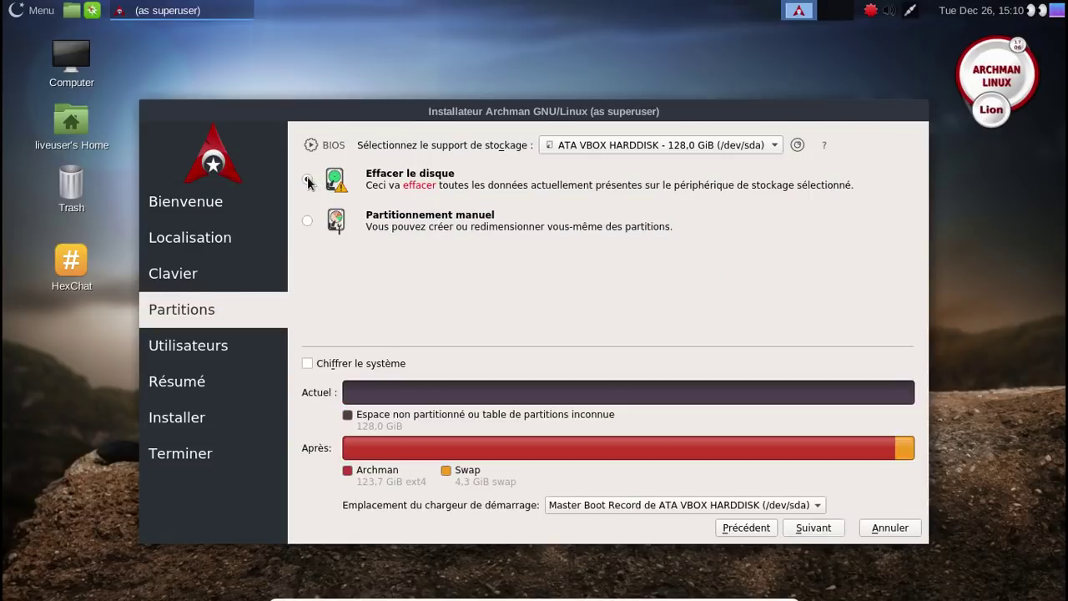
click(814, 528)
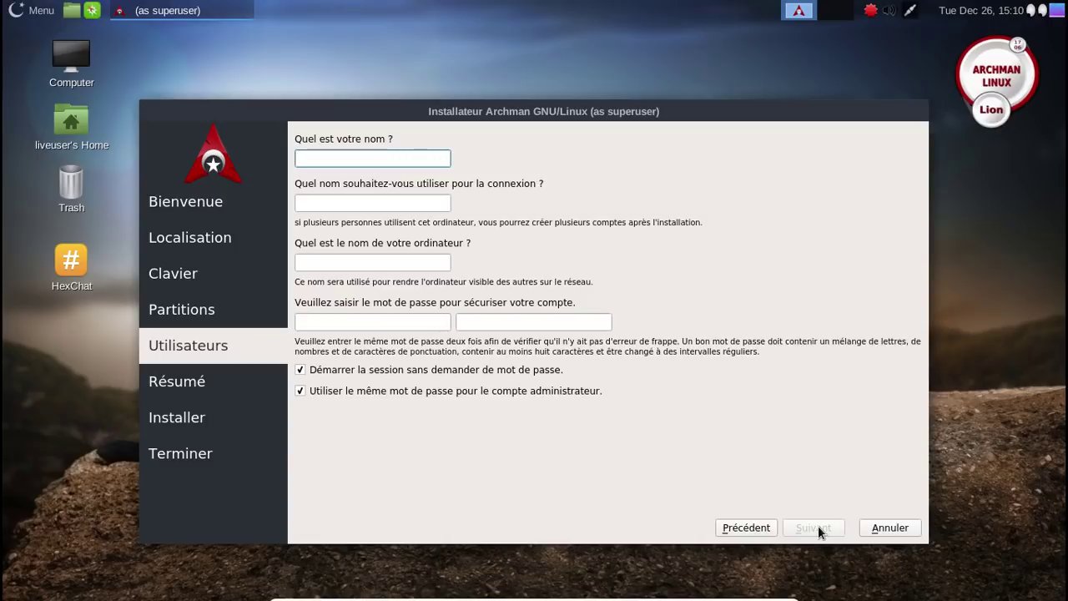
Open a MATE Terminal and switch the keyboard to French with setxkbmap fr
click(36, 10)
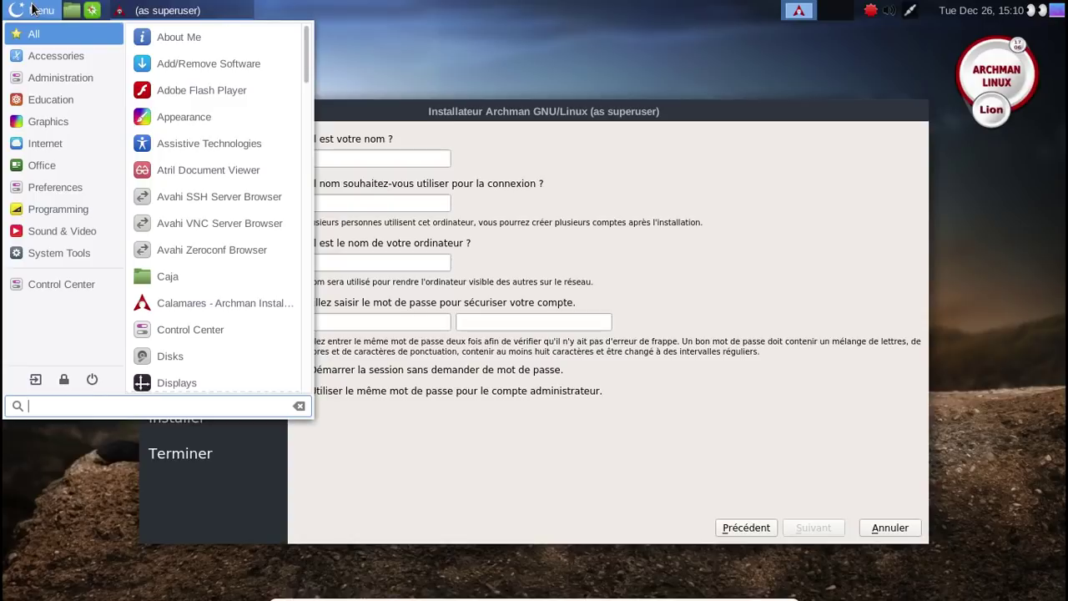
text(ter)
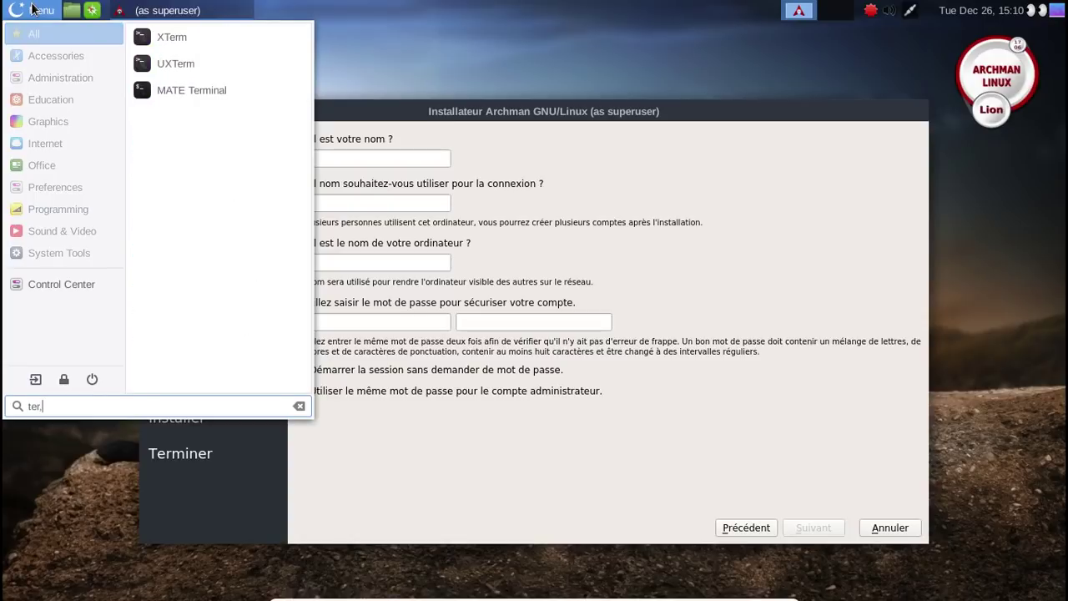
click(194, 88)
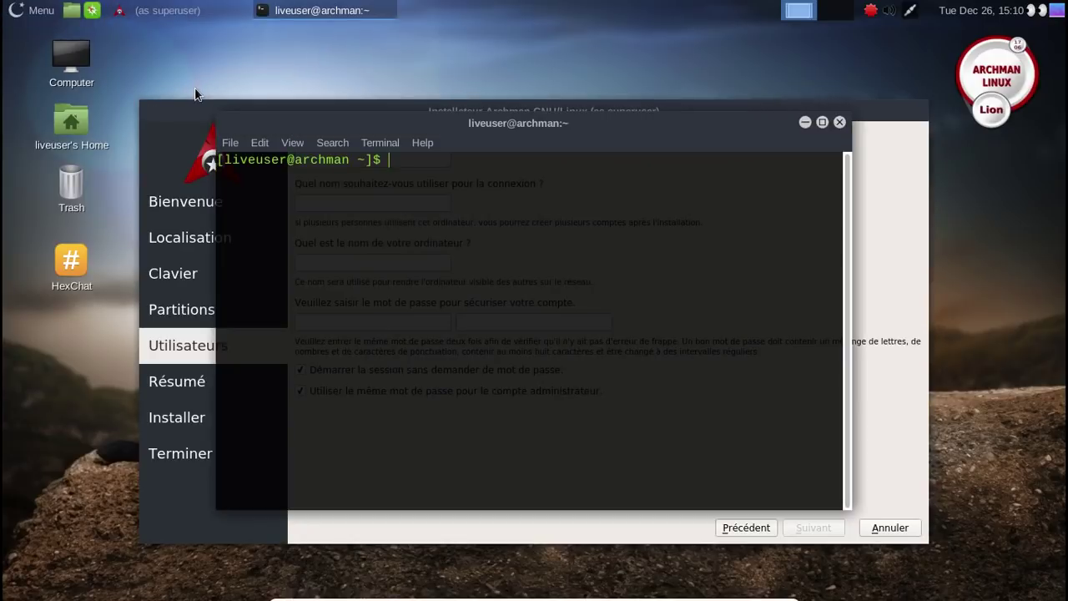
text(setxkbmap f)
text(r)
key(Return)
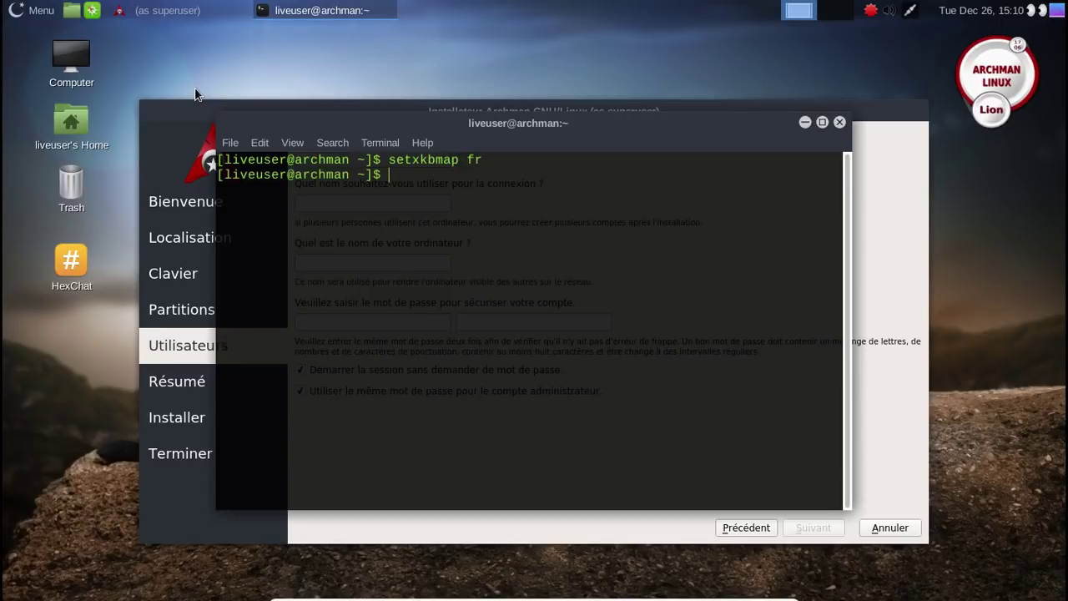
Search for keyring packages with pacman -Ss keyring, then close the terminal
text(pacamn)
key(BackSpace)
key(BackSpace)
key(BackSpace)
text(man -Ss )
text(arch)
key(BackSpace)
key(BackSpace)
key(BackSpace)
key(BackSpace)
text(keyring)
key(Return)
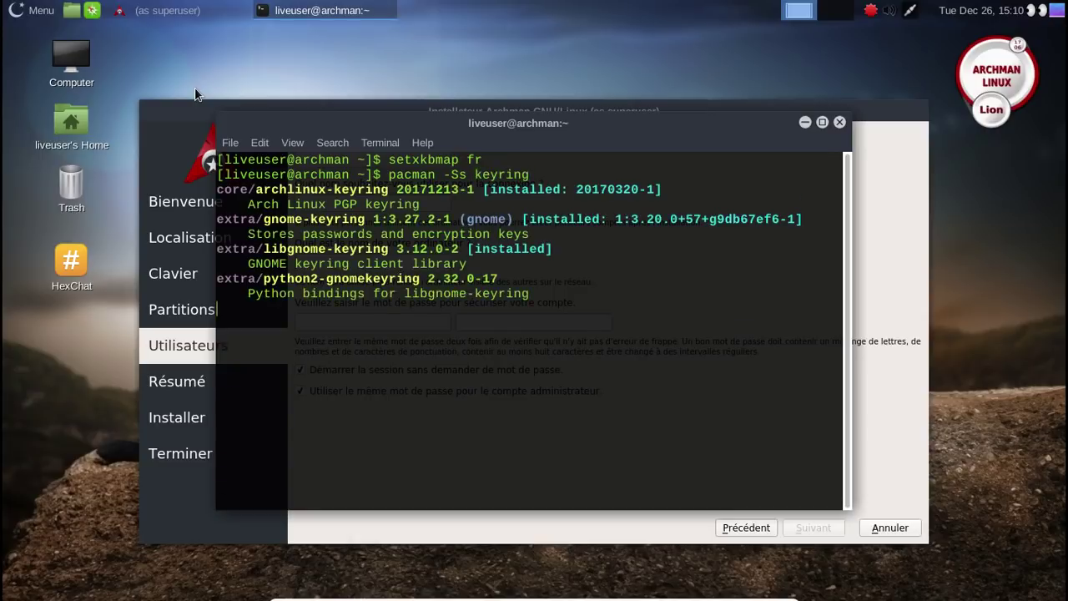
scroll(547, 319, up, 1)
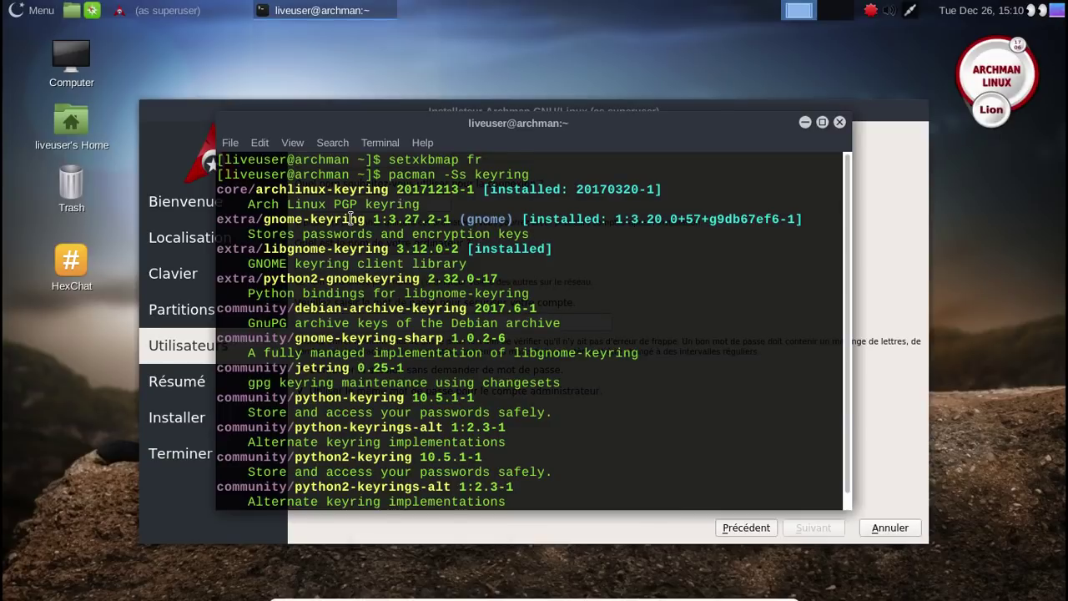
click(839, 122)
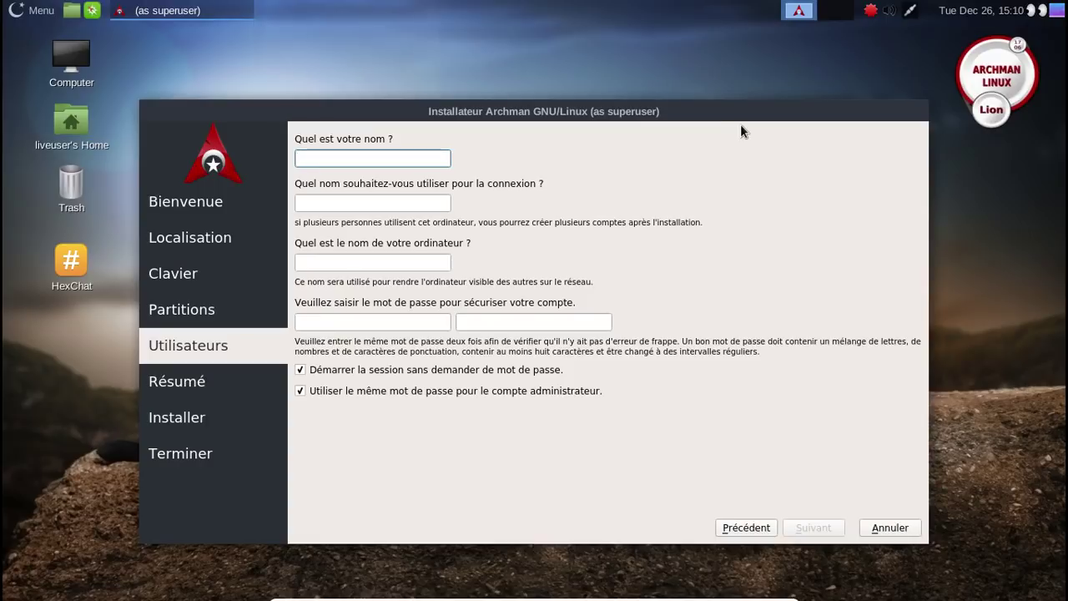
Fill in the user's full name, login name, computer name and password
text(Frederic)
key(BackSpace)
key(BackSpace)
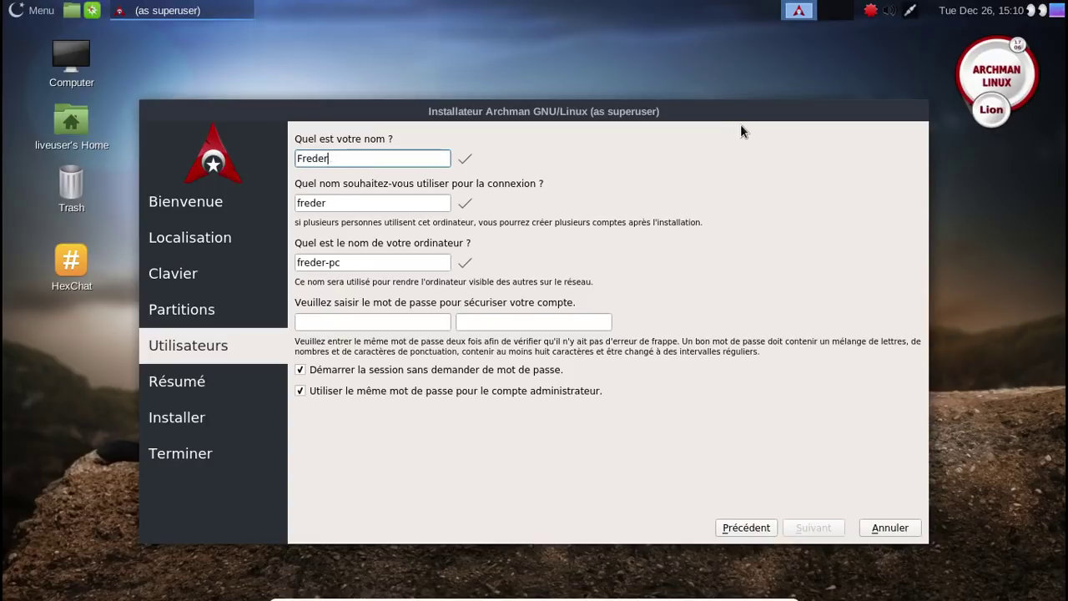
text(ic Bezies)
key(Tab)
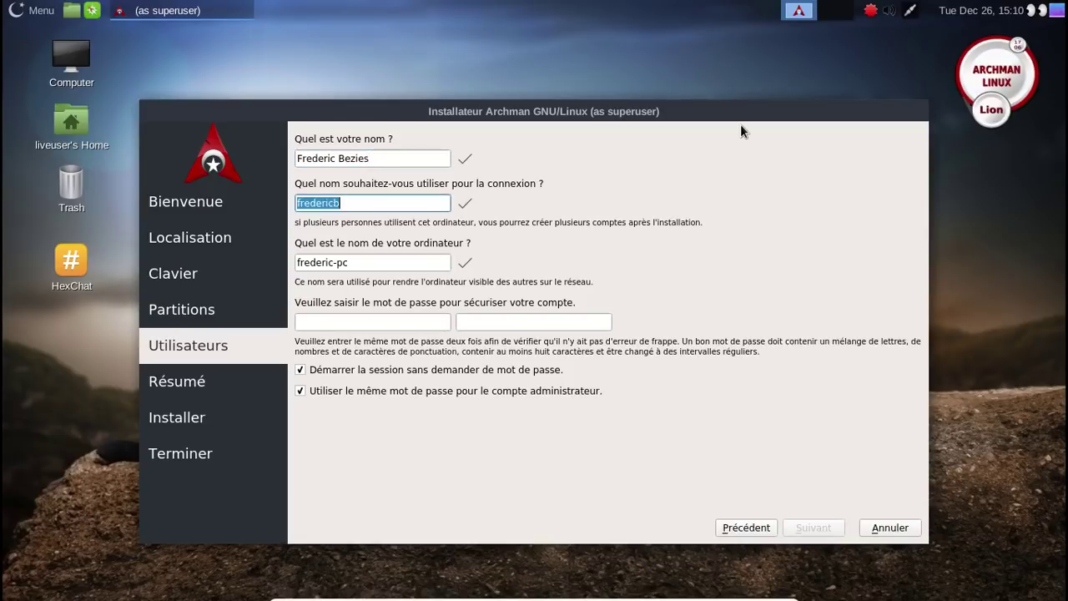
text(fred)
key(Tab)
text(fredo)
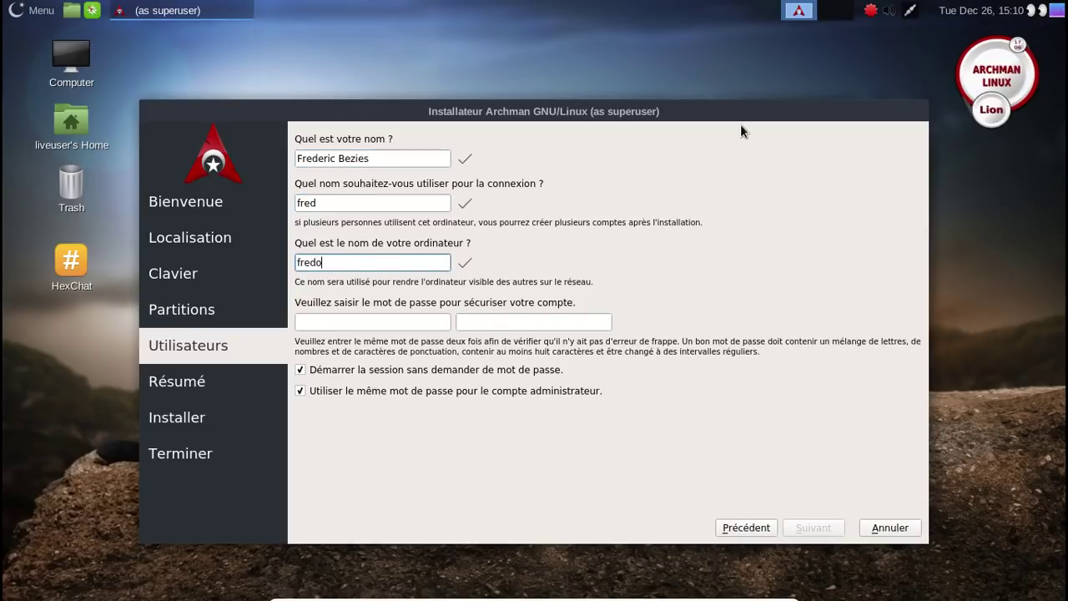
text(-archman)
key(Tab)
text(******)
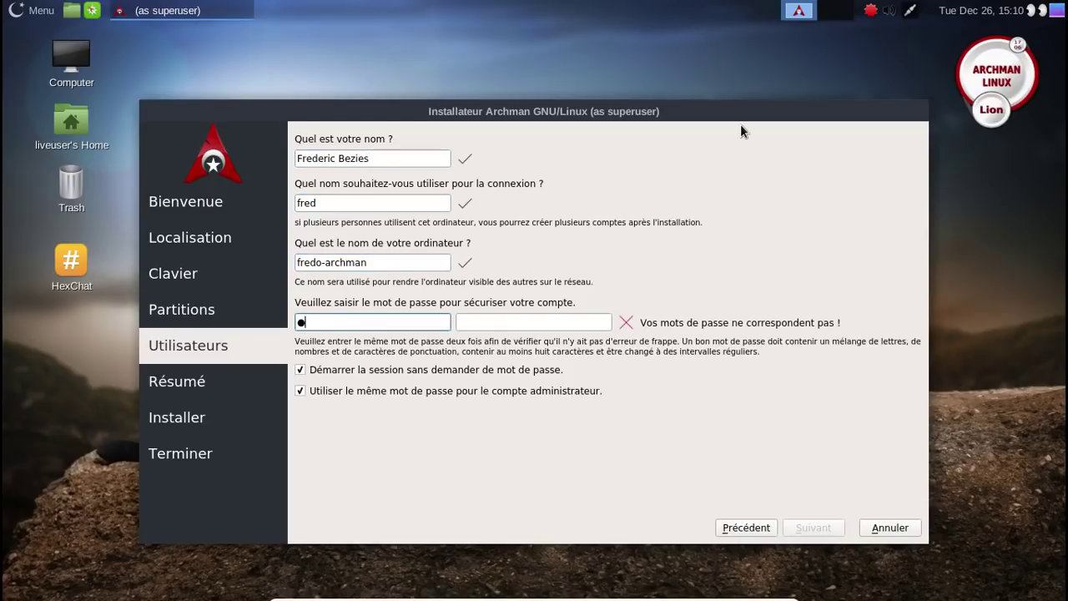
text(**)
key(Tab)
text(********)
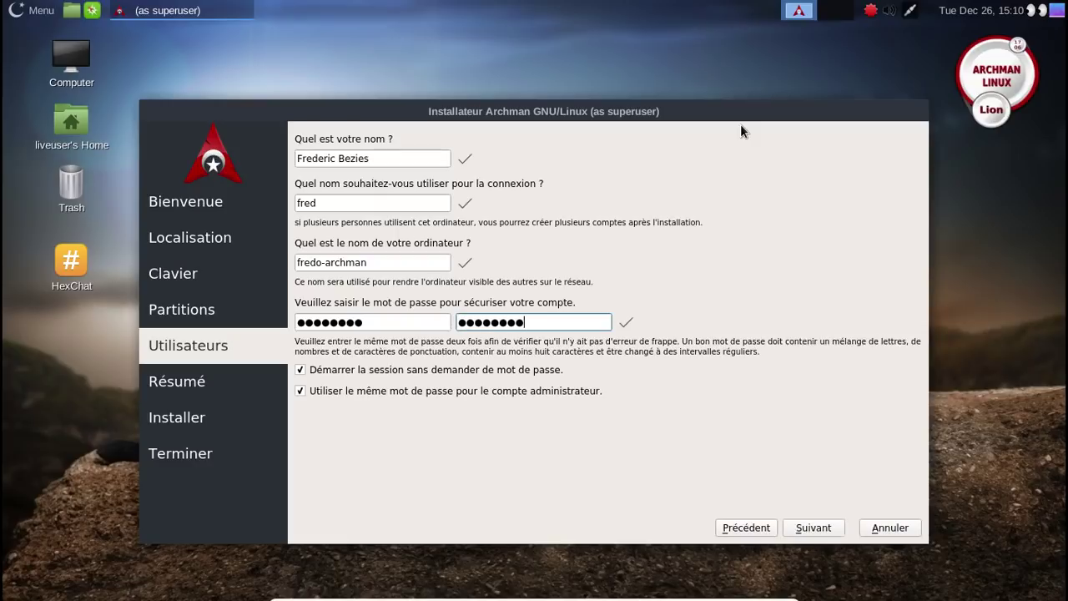
Turn off automatic login and start the installation from the summary page
click(413, 369)
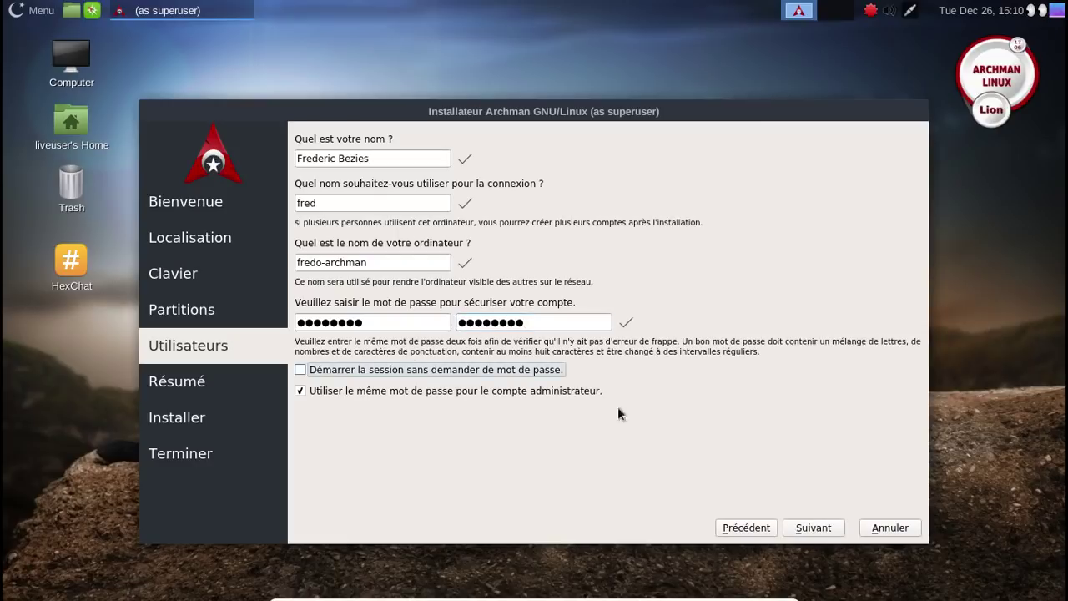
click(813, 527)
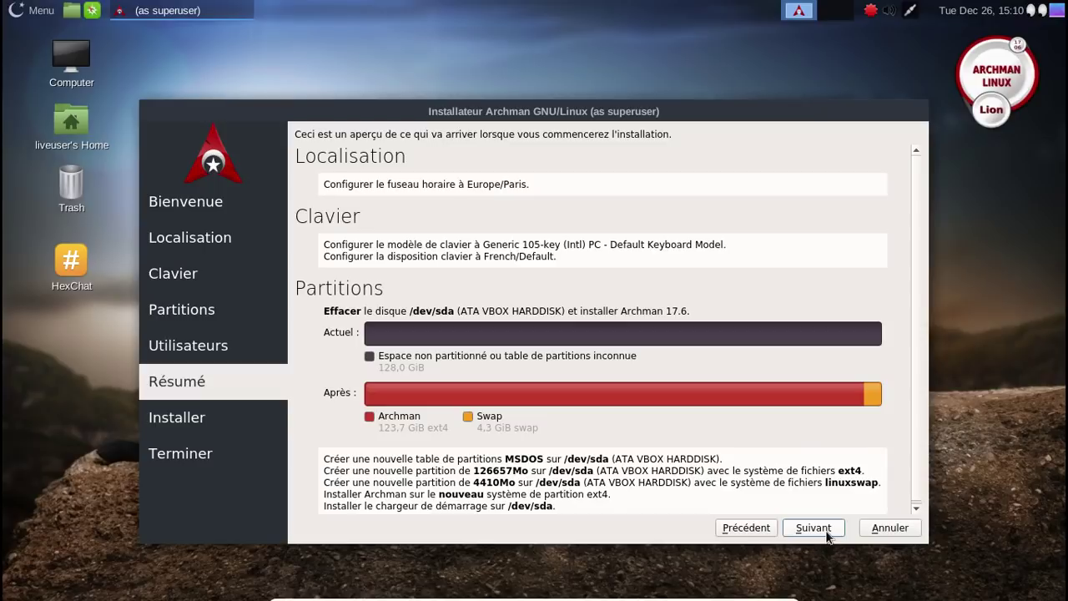
click(825, 531)
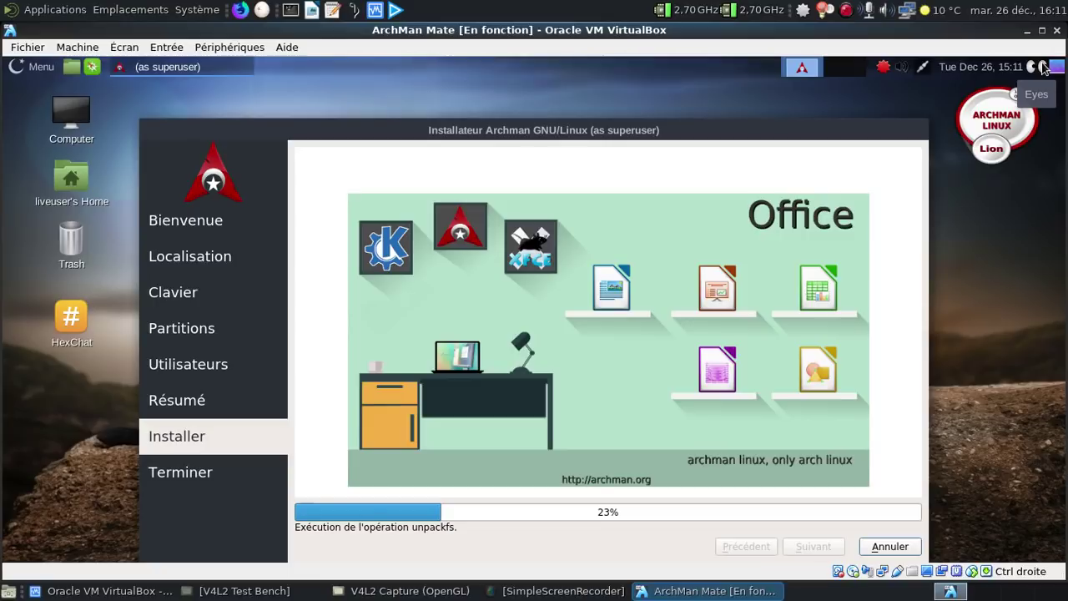
Put the VM in full screen, tick Redémarrer maintenant and quit the installer to reboot
right_click(846, 10)
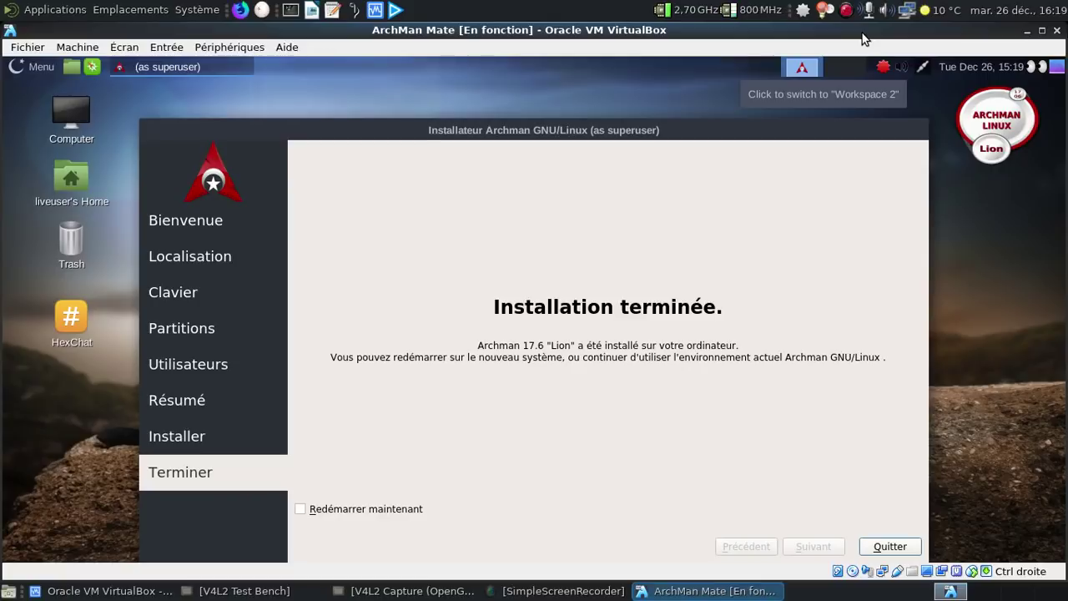
key(ctrl+f)
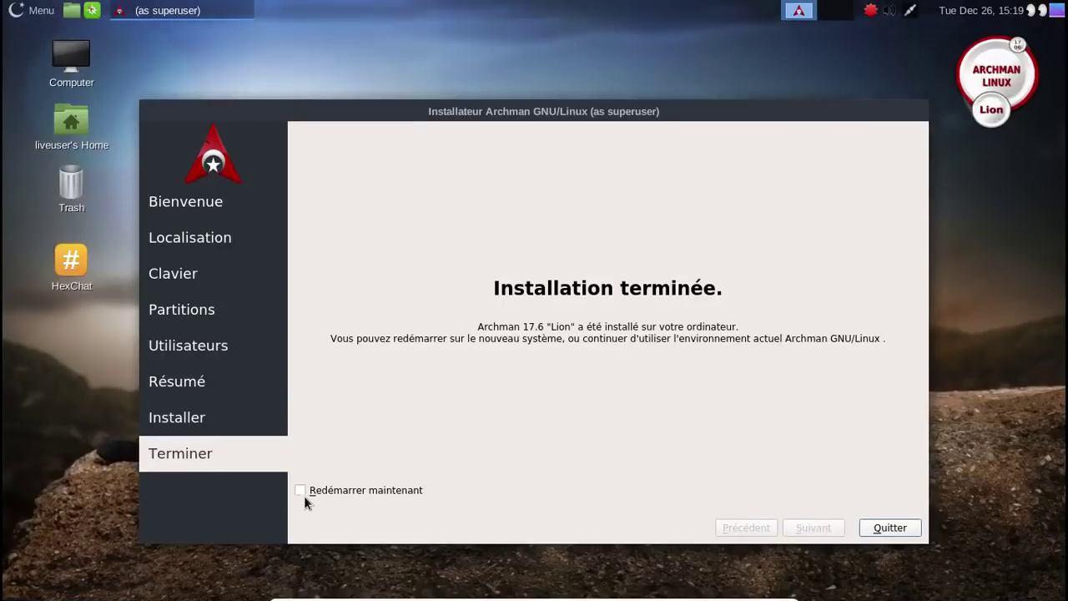
click(302, 491)
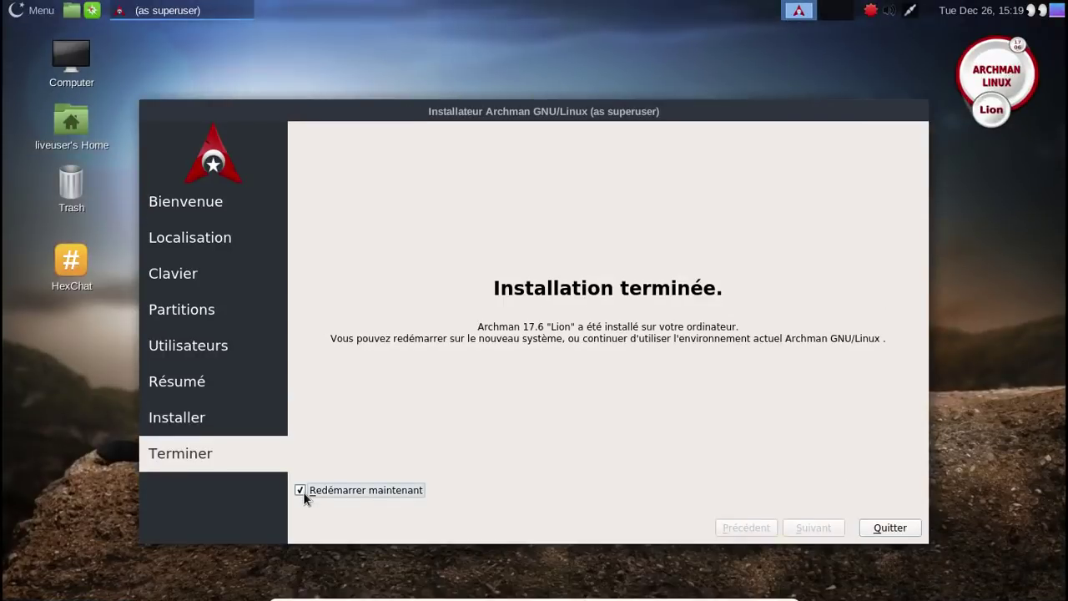
click(891, 531)
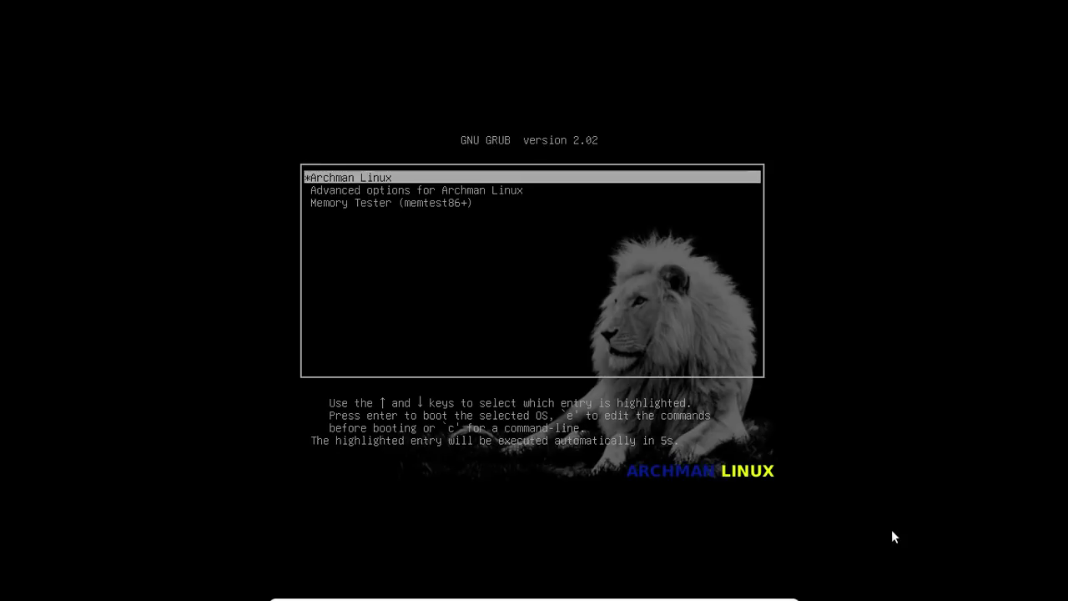
Boot Archman from GRUB, minimize the VirtualBox manager and return the VM to full screen
key(Return)
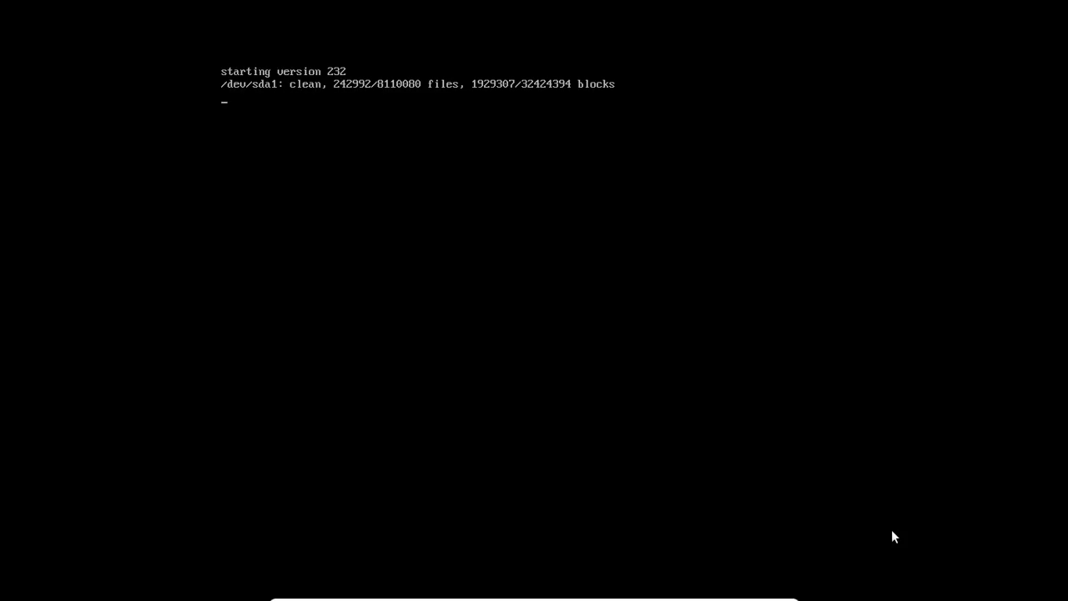
key(Control_R+f)
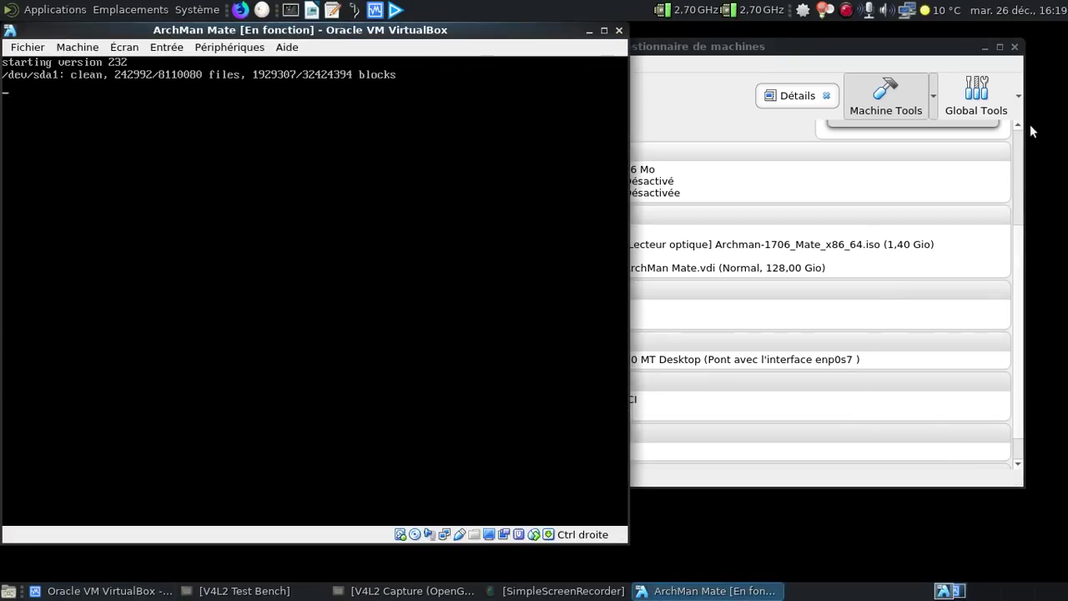
click(986, 47)
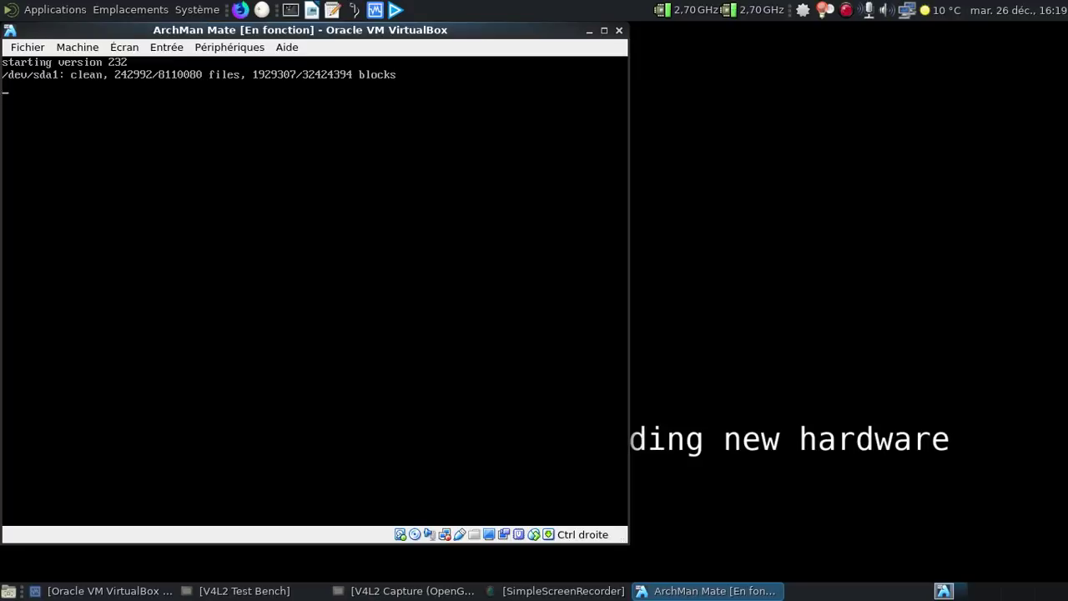
click(377, 591)
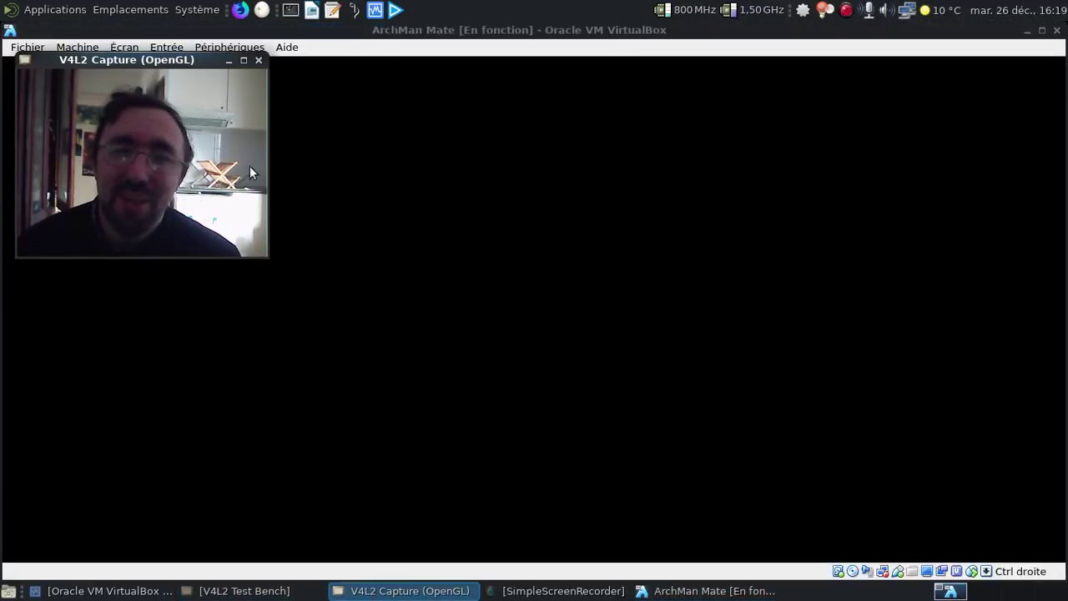
click(341, 38)
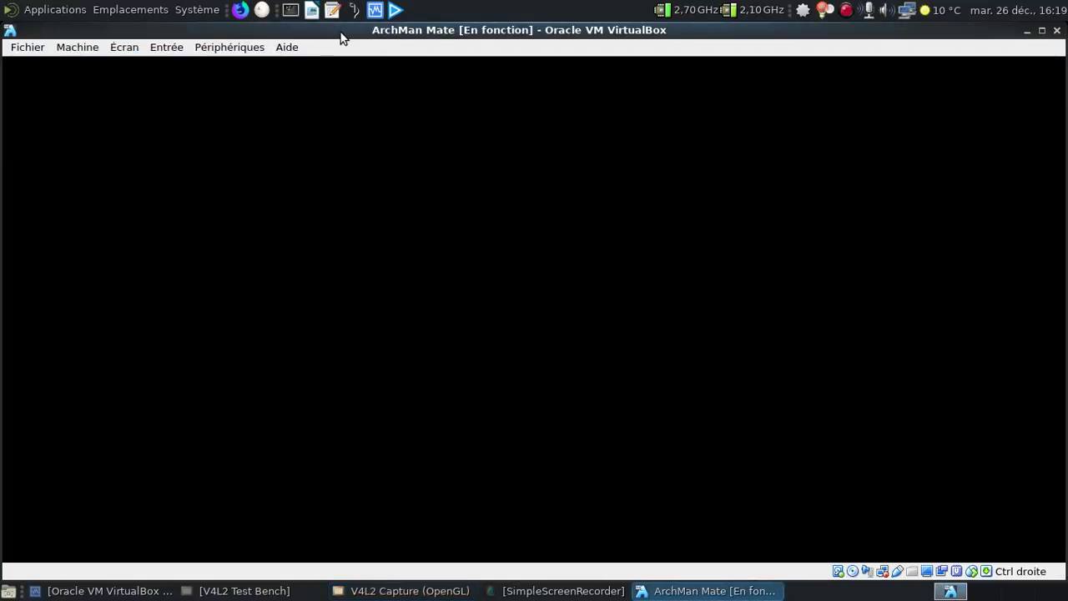
key(Control_R+f)
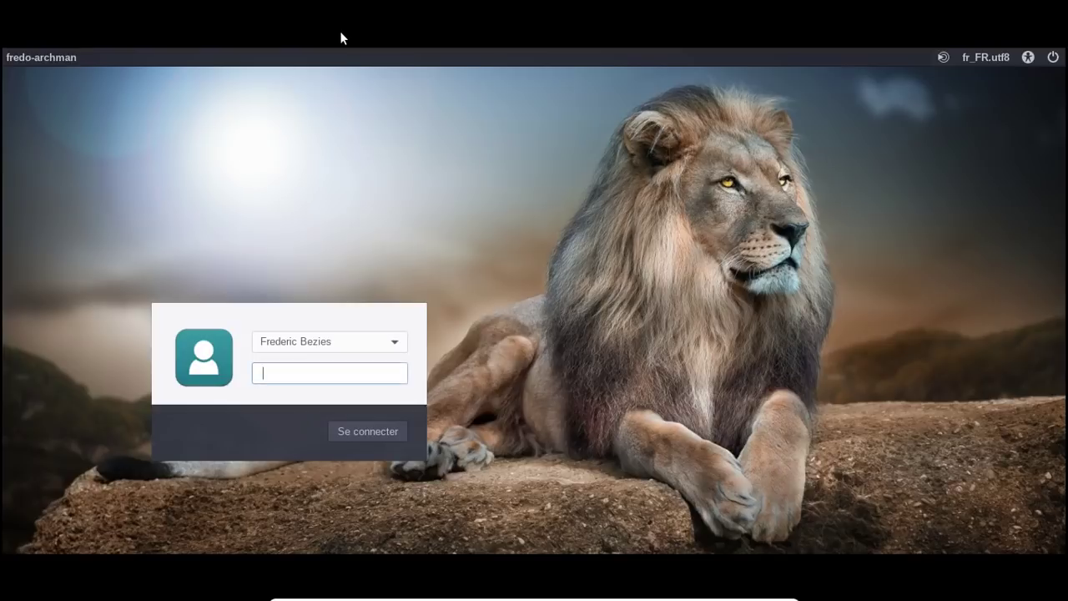
Enter the account password to log into the installed Archman desktop
text(•••••••)
key(Return)
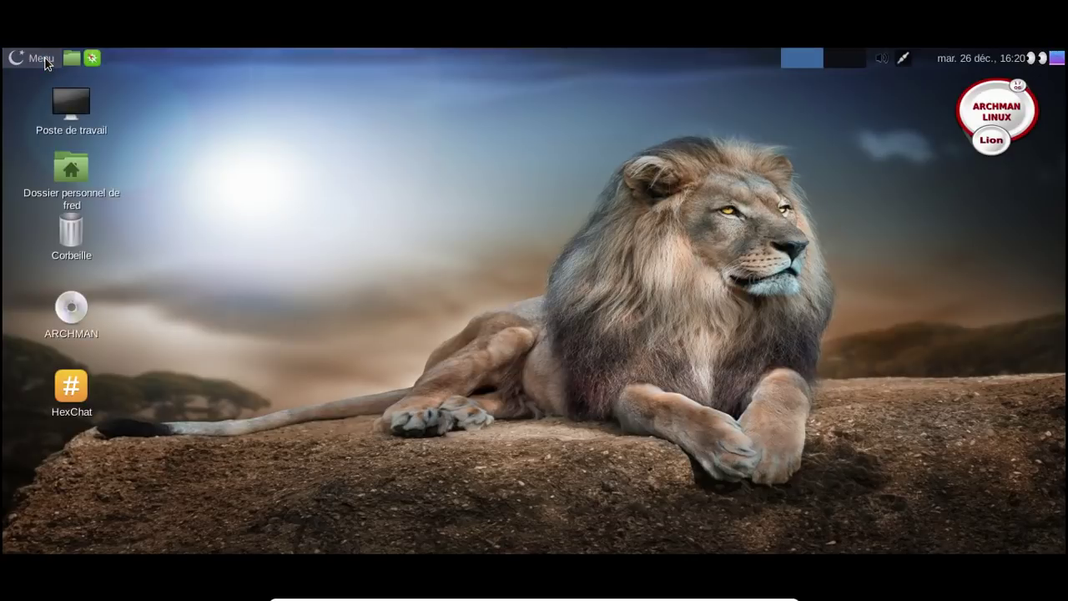
click(42, 58)
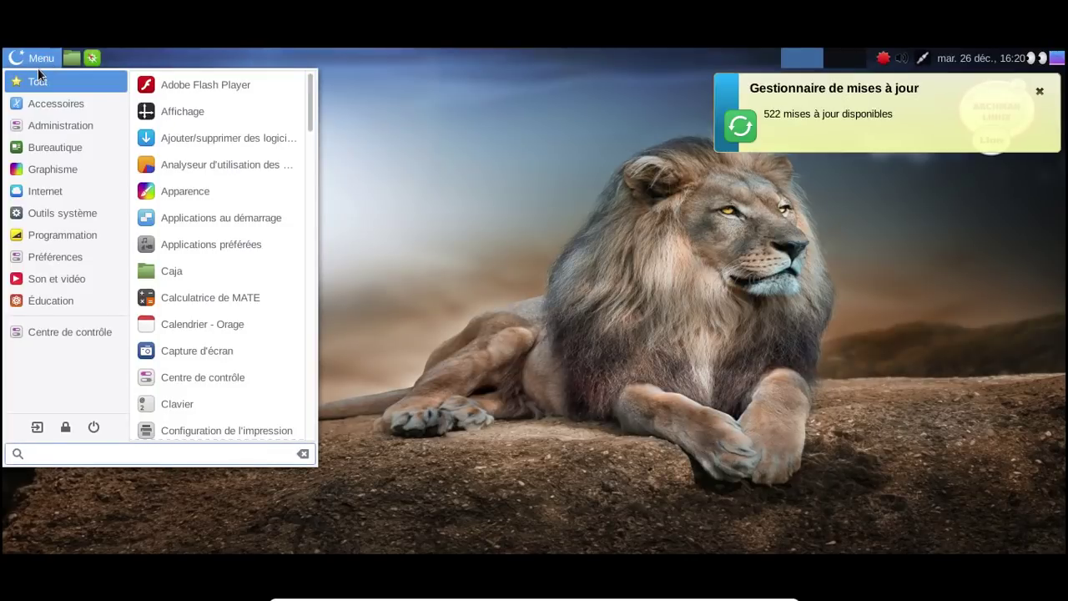
click(1040, 91)
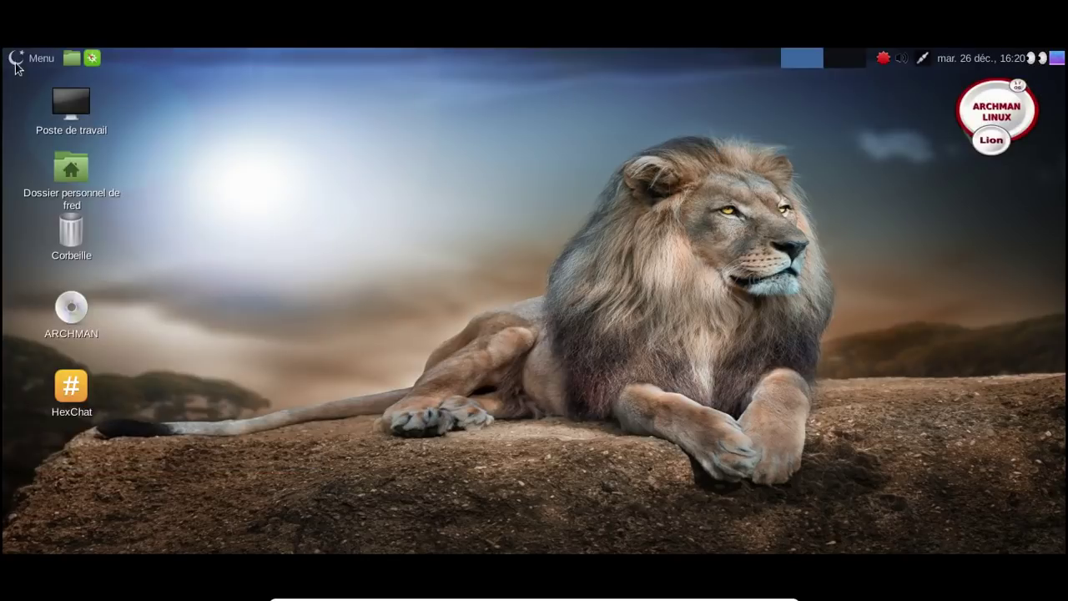
click(26, 56)
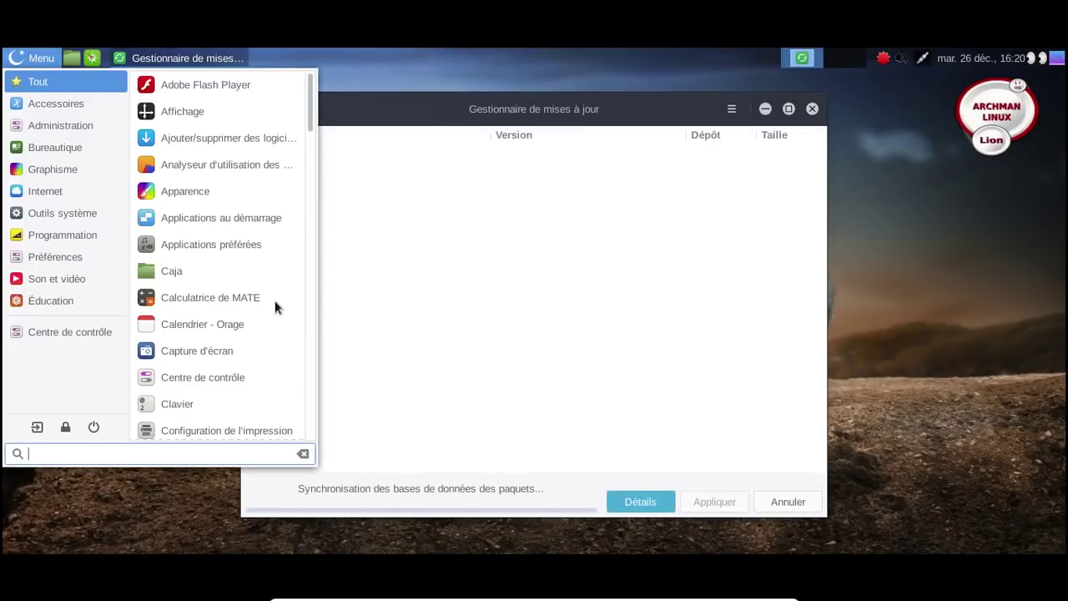
click(817, 116)
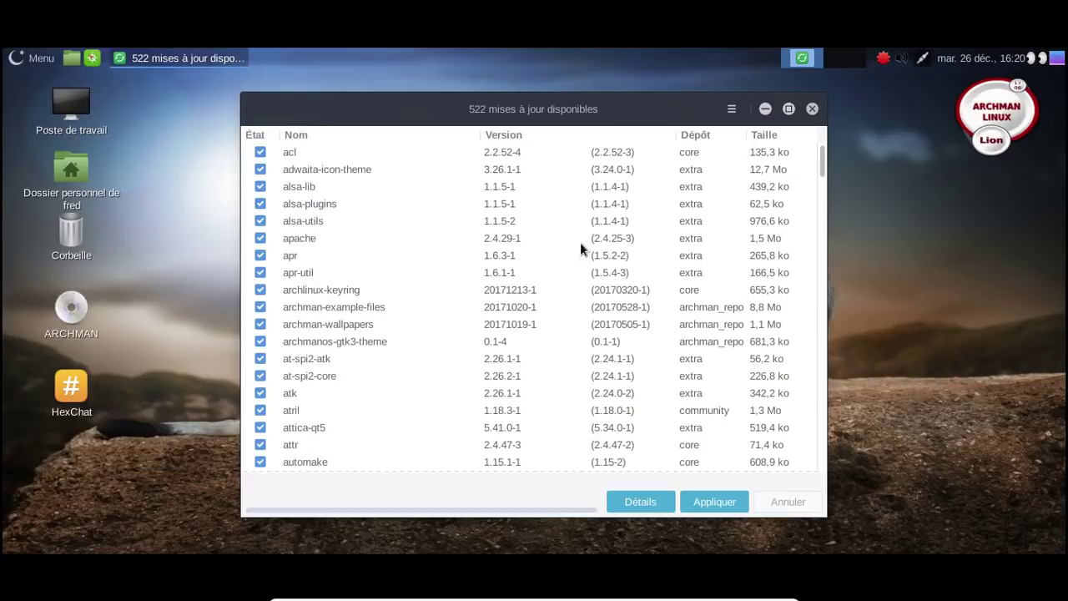
scroll(561, 214, down, 5)
scroll(561, 215, down, 20)
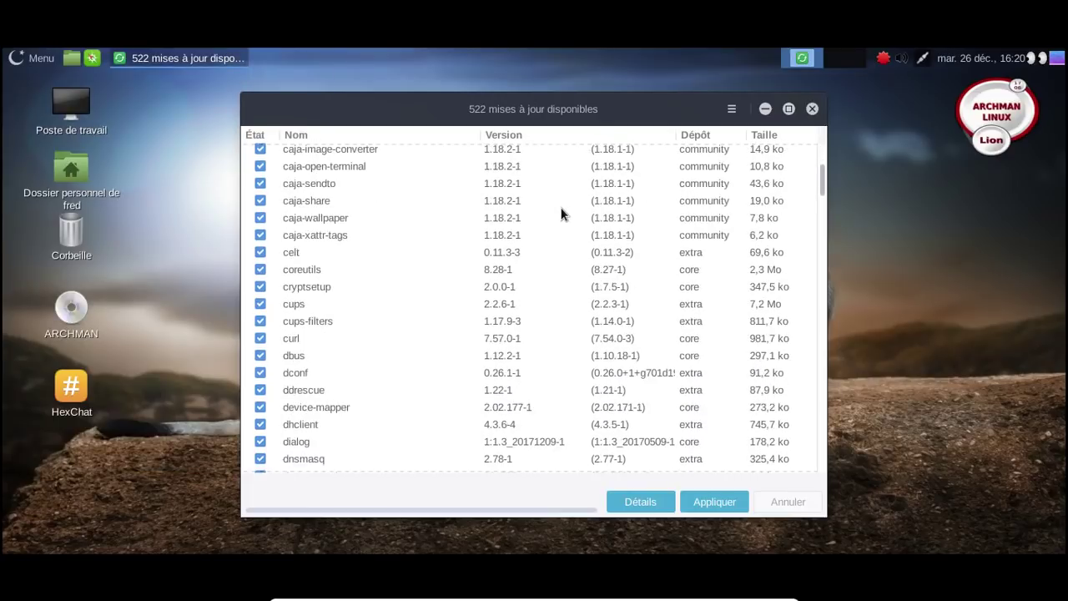
scroll(584, 200, down, 3)
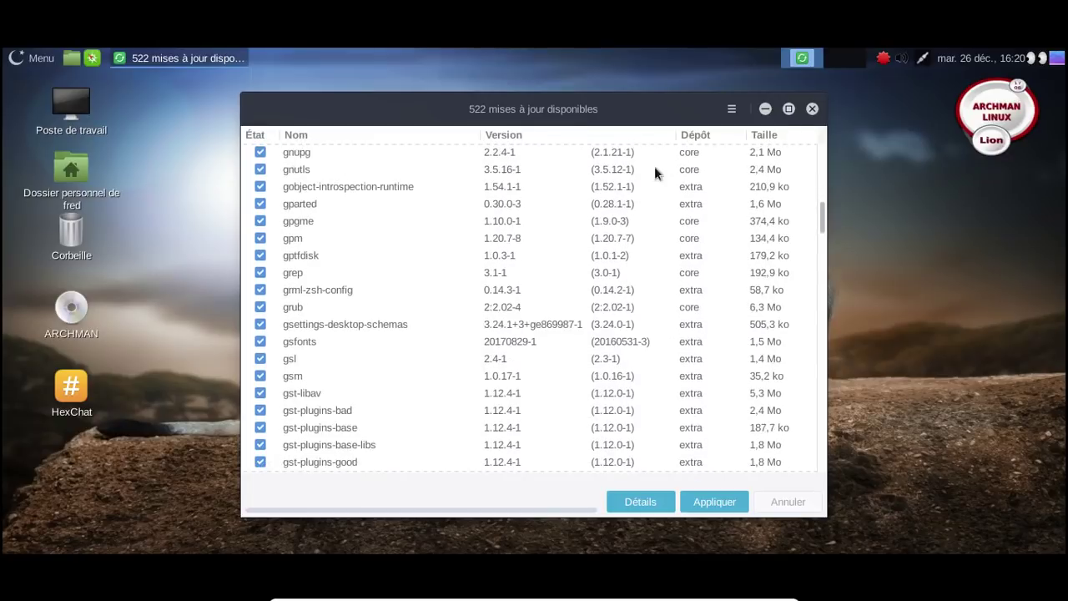
click(814, 108)
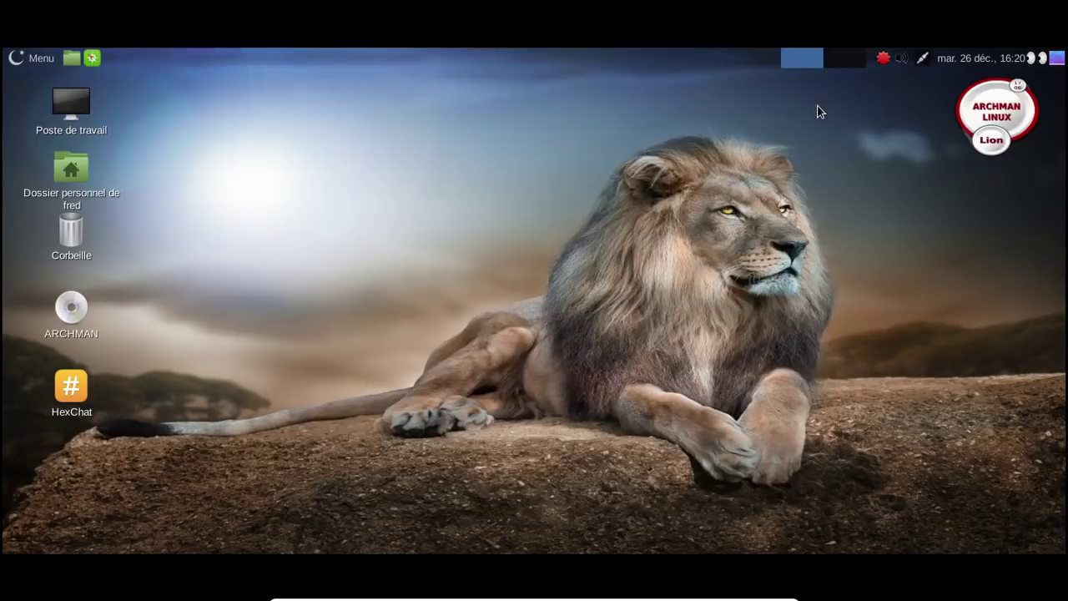
Change the screen resolution from 2560 x 1600 to 1366 x 768 and keep it
click(35, 58)
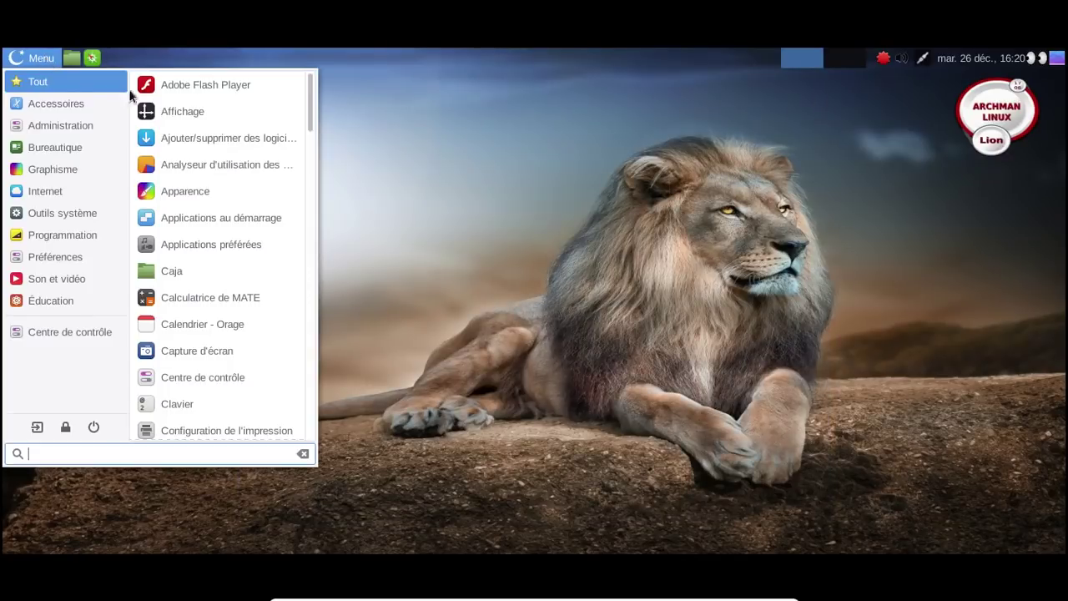
click(205, 115)
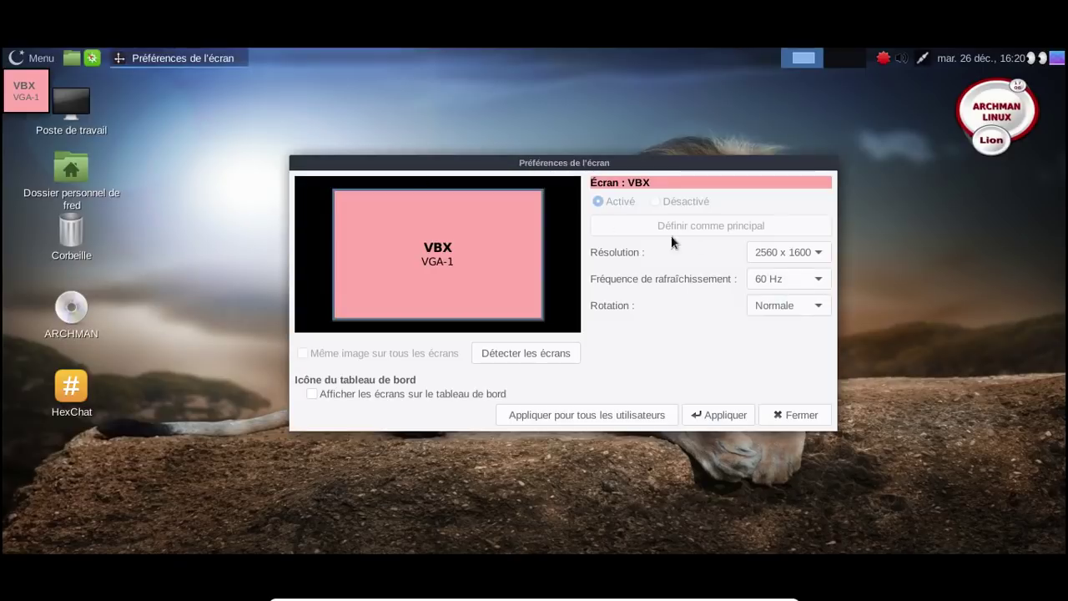
click(777, 251)
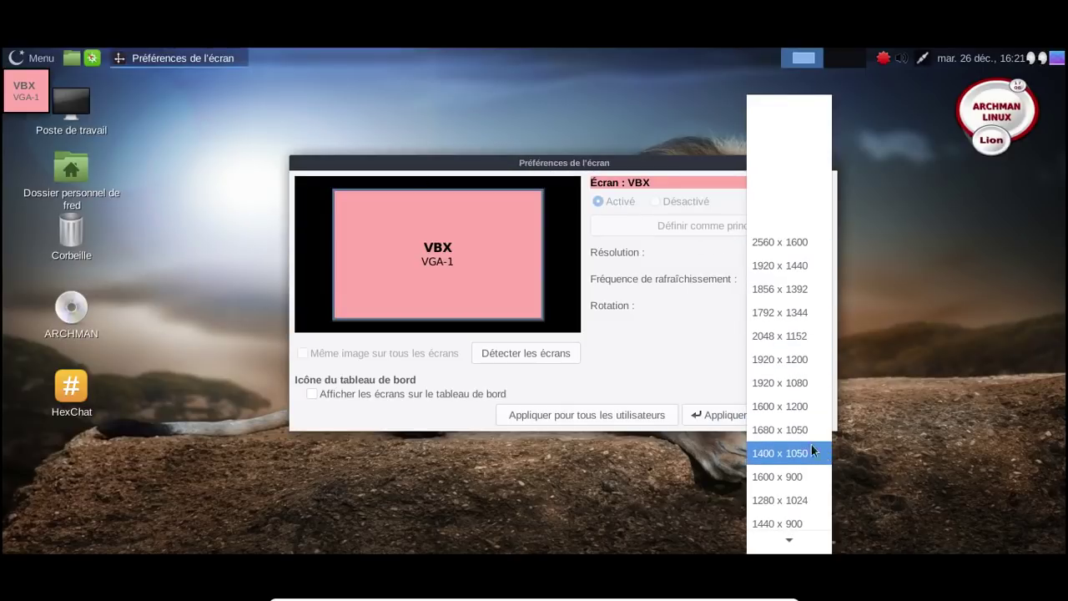
scroll(786, 445, down, 3)
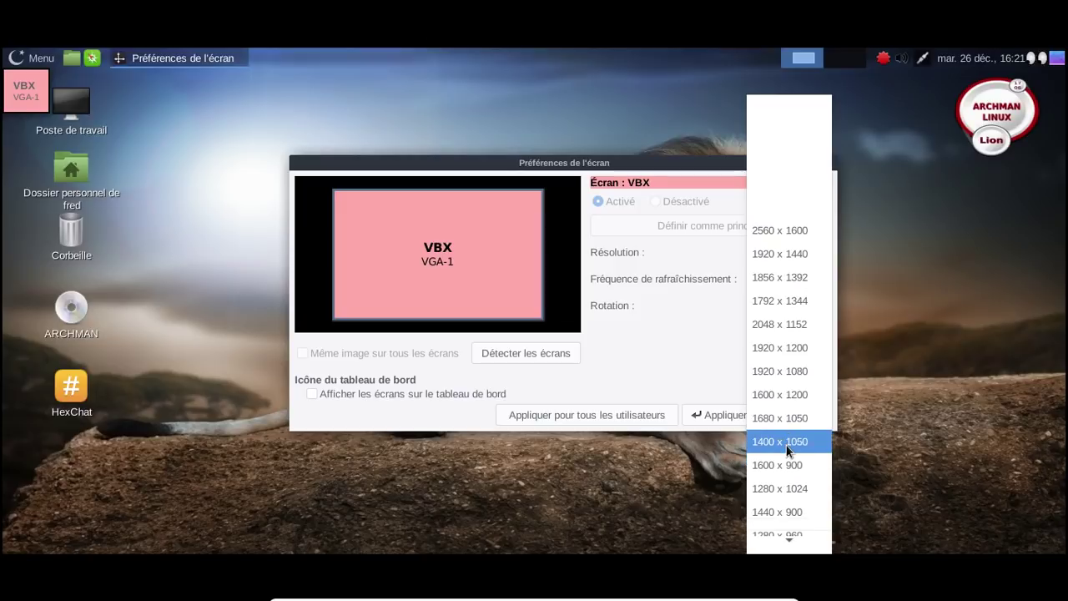
click(774, 509)
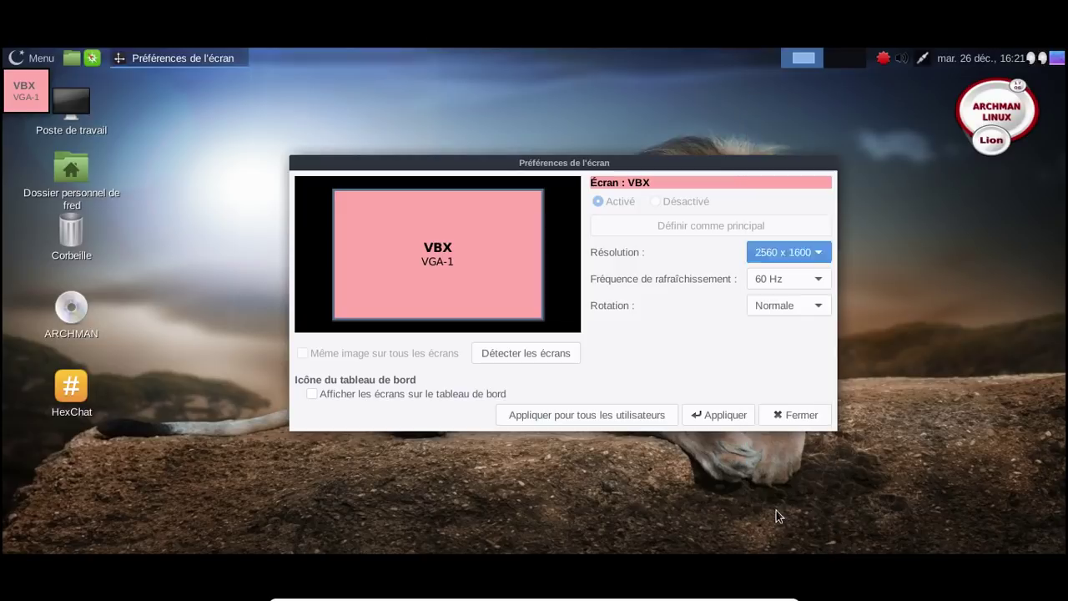
click(705, 414)
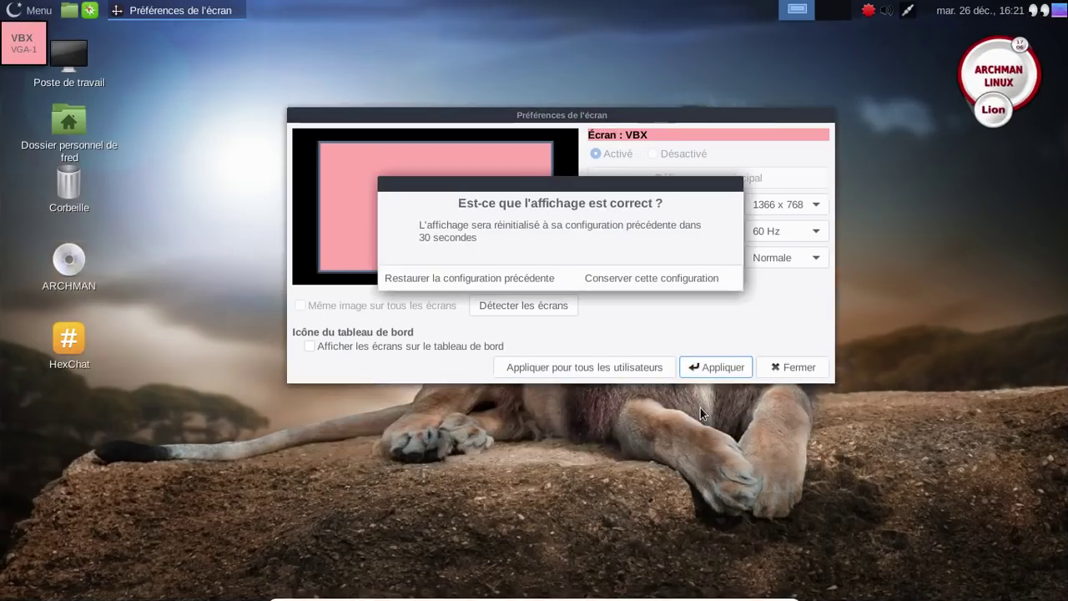
click(654, 279)
click(782, 367)
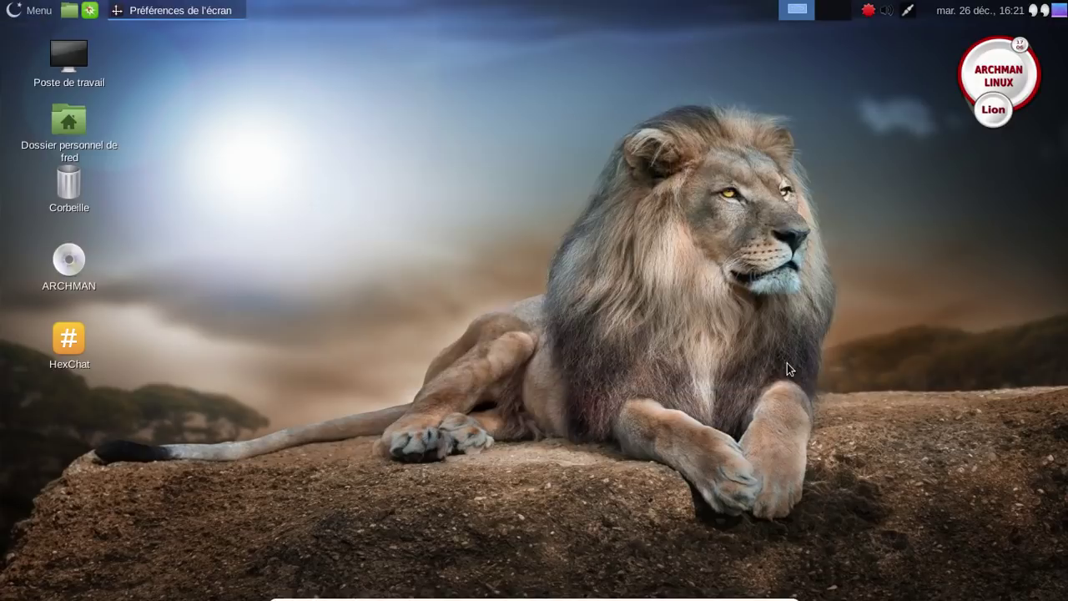
Open MATE Terminal and sync the package databases with sudo pacman -Syy
click(18, 10)
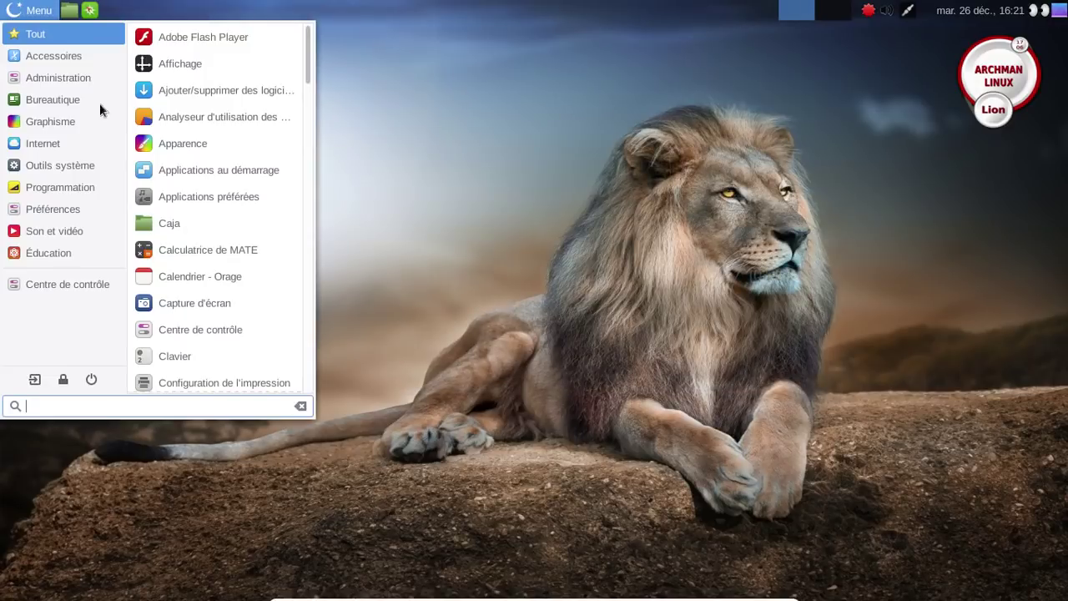
text(term)
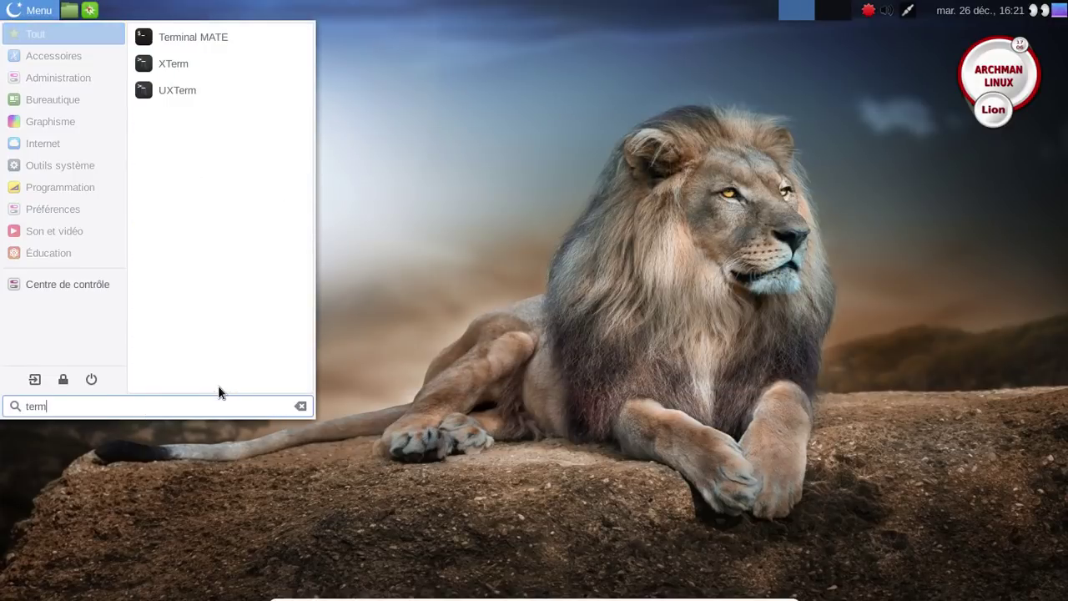
click(240, 37)
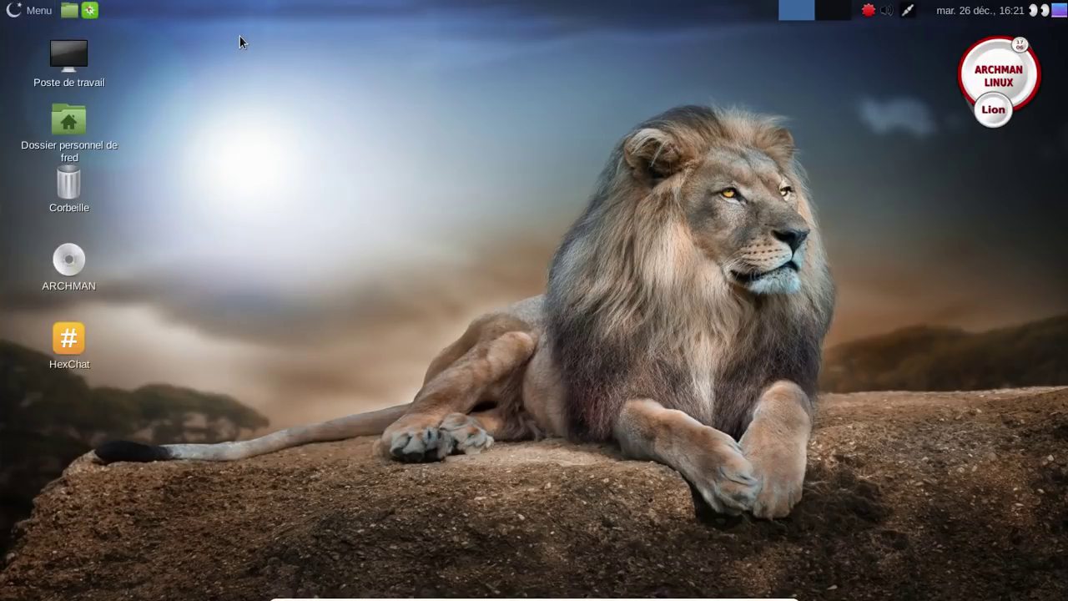
text(s)
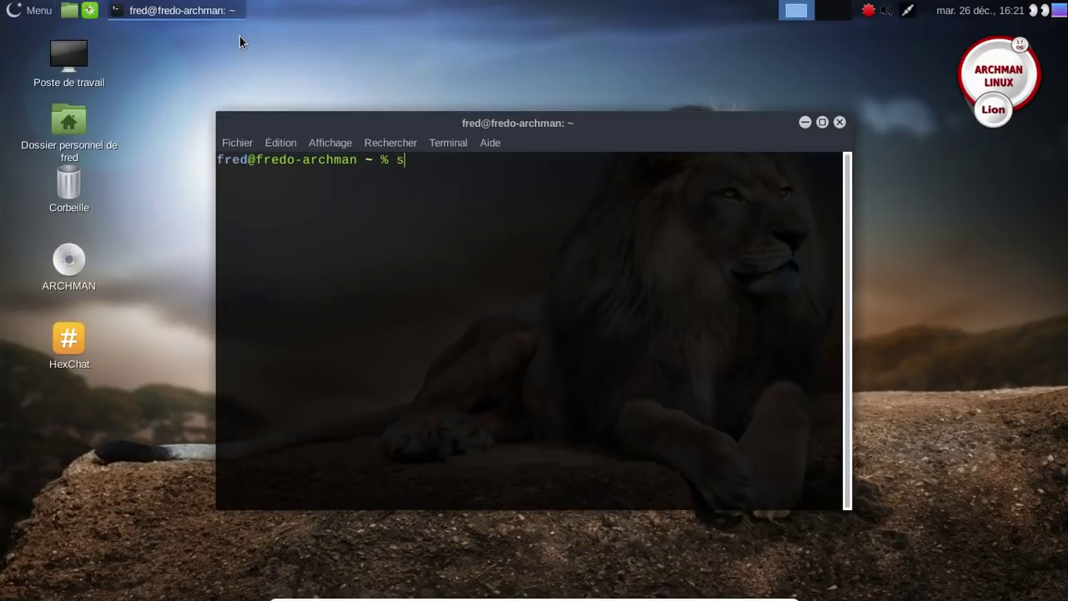
text(udo pacman -Syy)
key(Return)
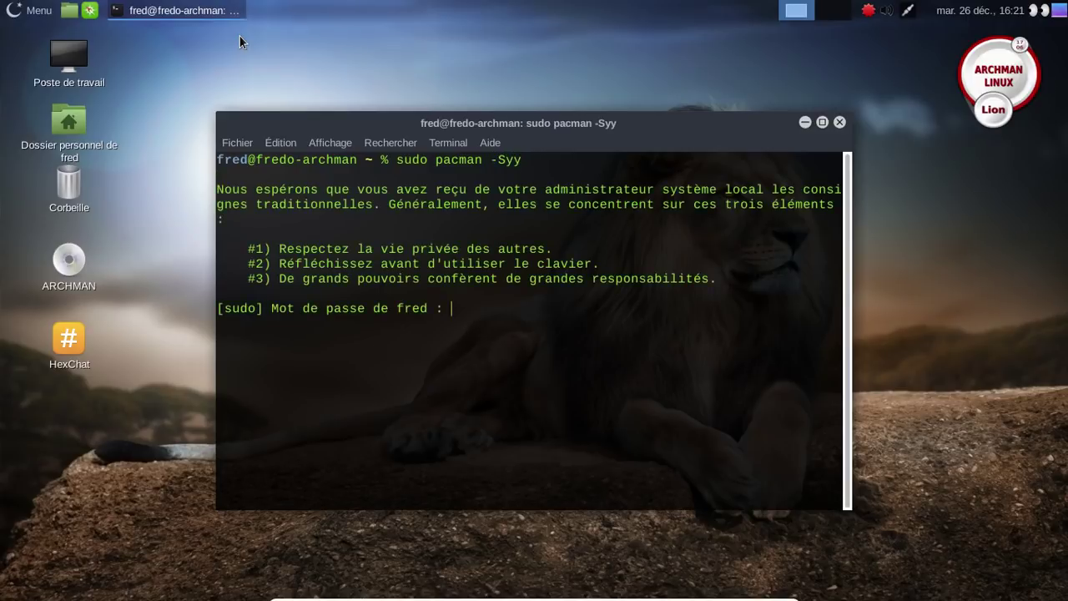
key(Return)
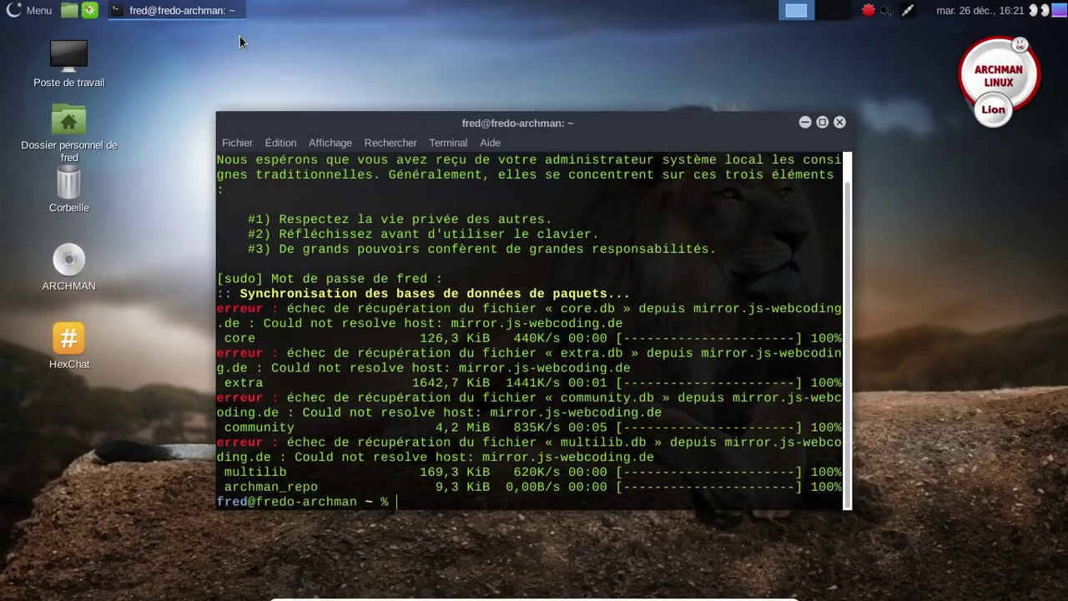
Comment out the mirror.js-webcoding.de server line in /etc/pacman.d/mirrorlist with nano and save
text(sudo n)
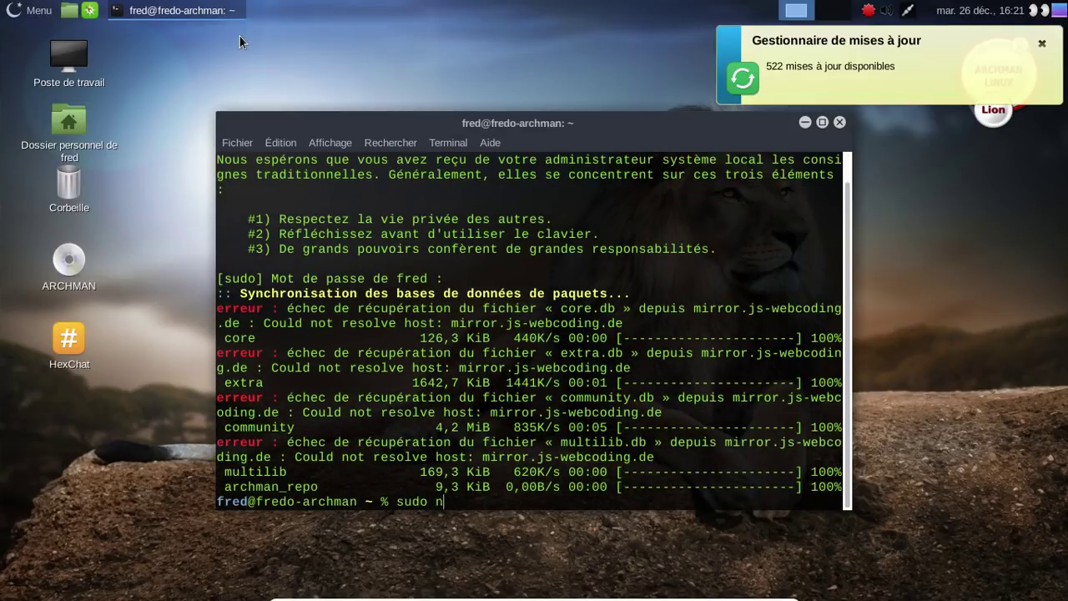
text(ano /etc/pacman.d/mirrorlist)
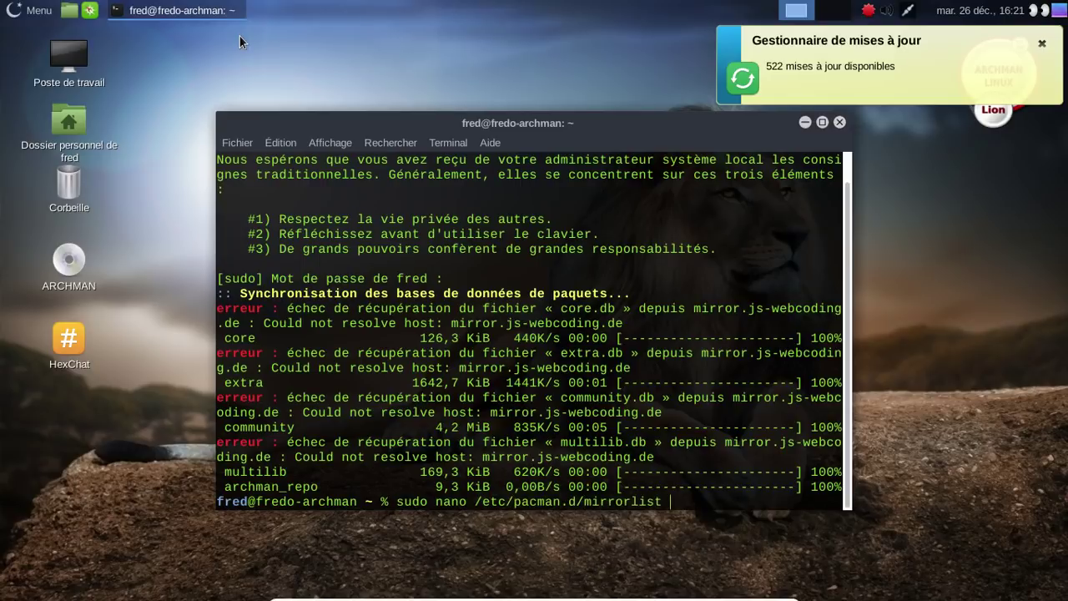
key(Return)
key(Down)
key(Down)
key(Down)
key(Down)
key(Down)
key(Down)
key(Down)
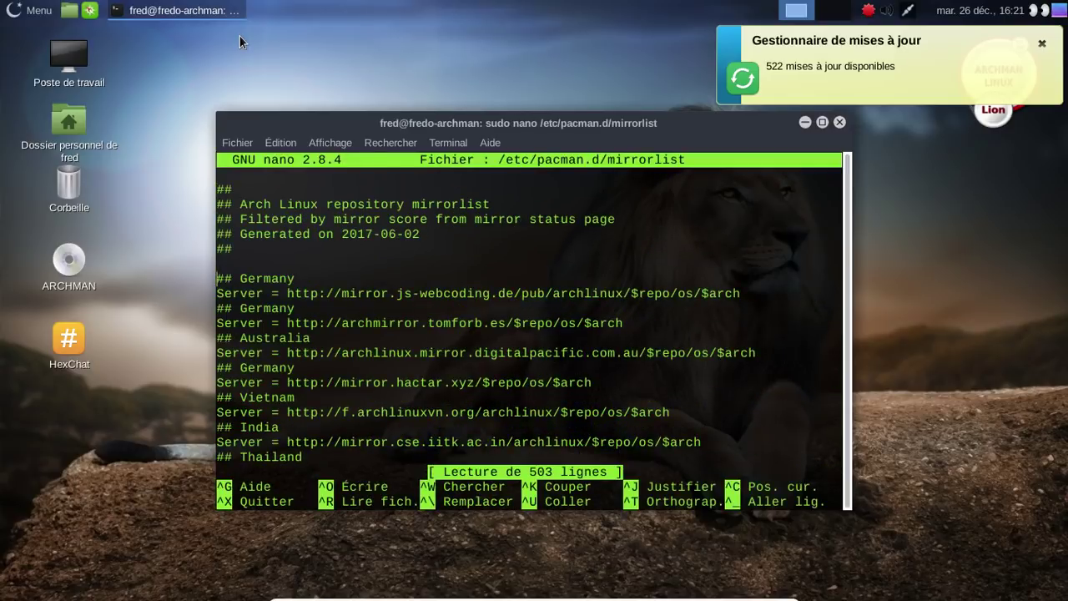
text(#)
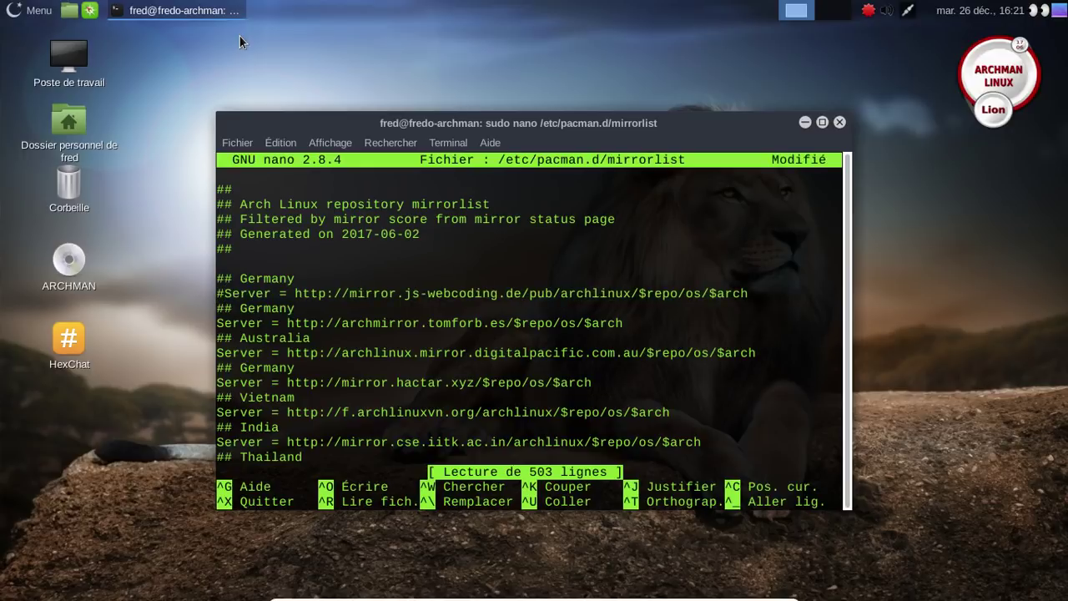
key(ctrl+x)
key(o)
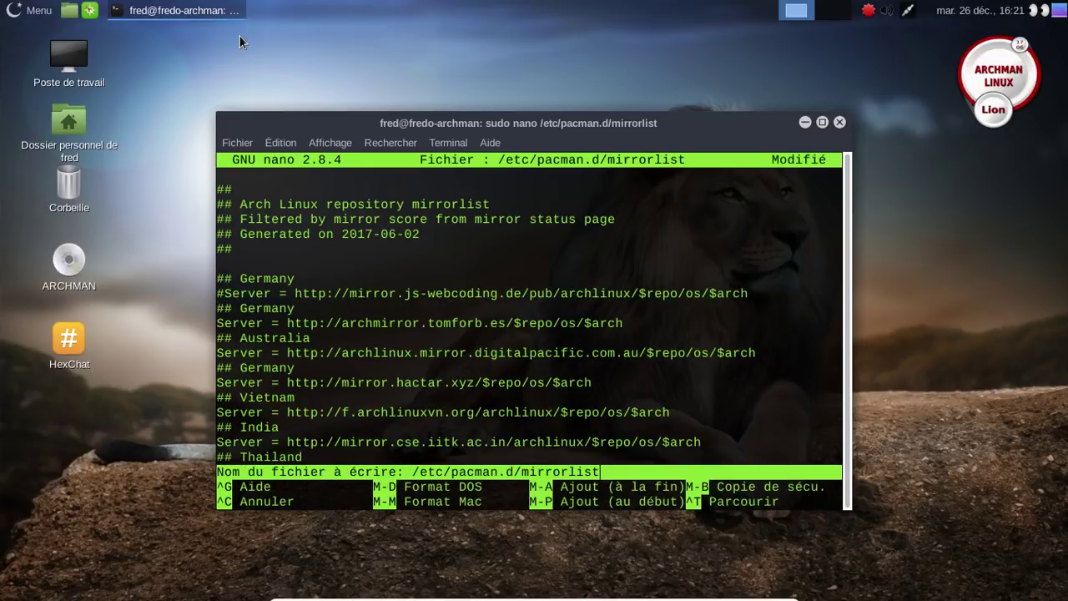
key(Return)
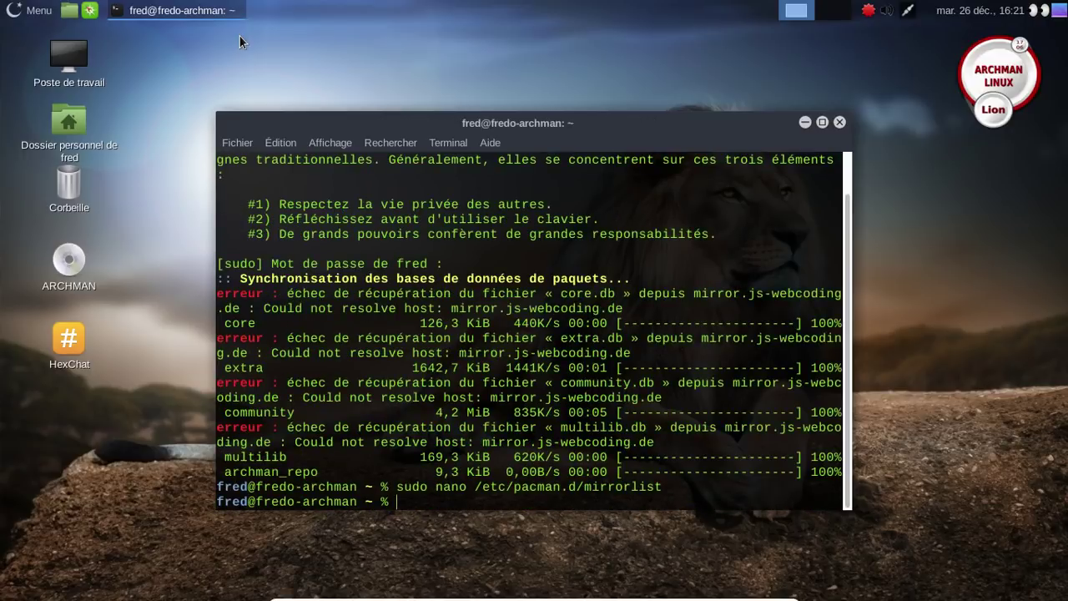
key(ctrl+l)
Reinstall the keyring with sudo pacman -Syy archlinux-keyring
text(sudo pacman -S)
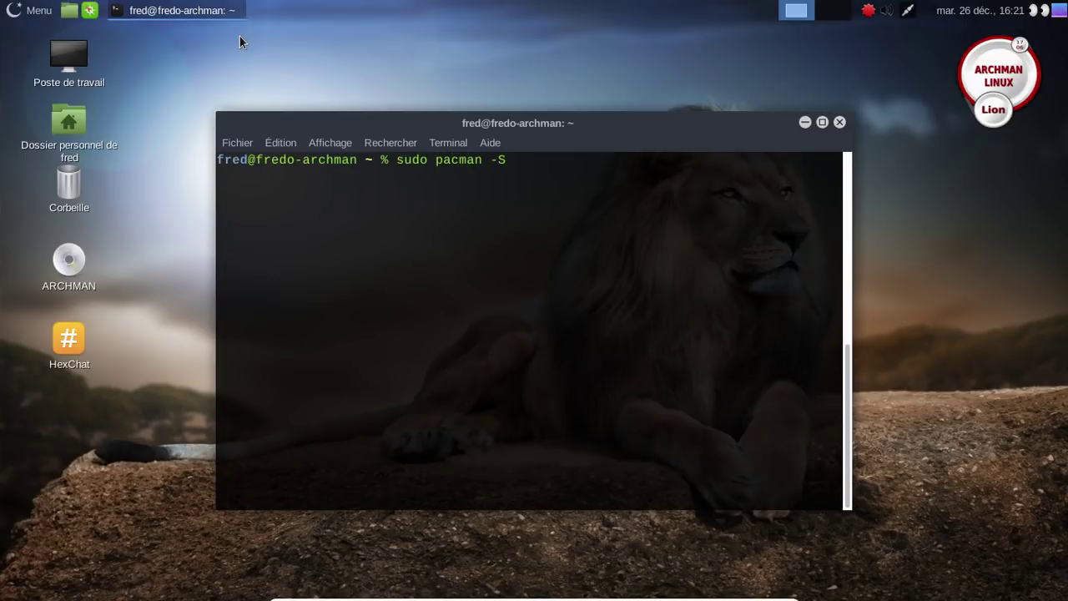
text(yy archlinux-keyring)
key(Return)
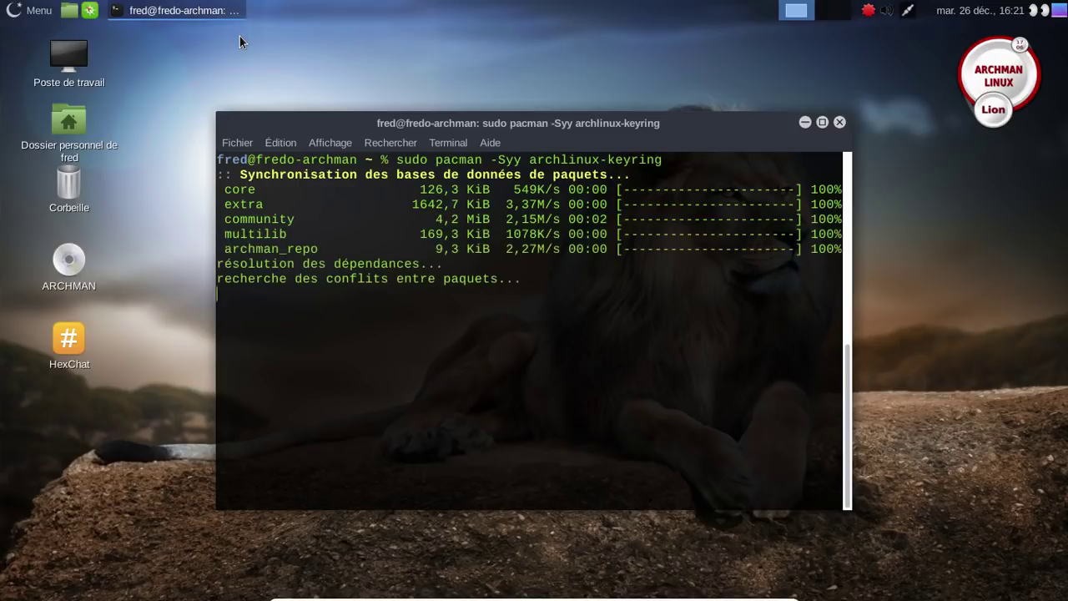
key(Return)
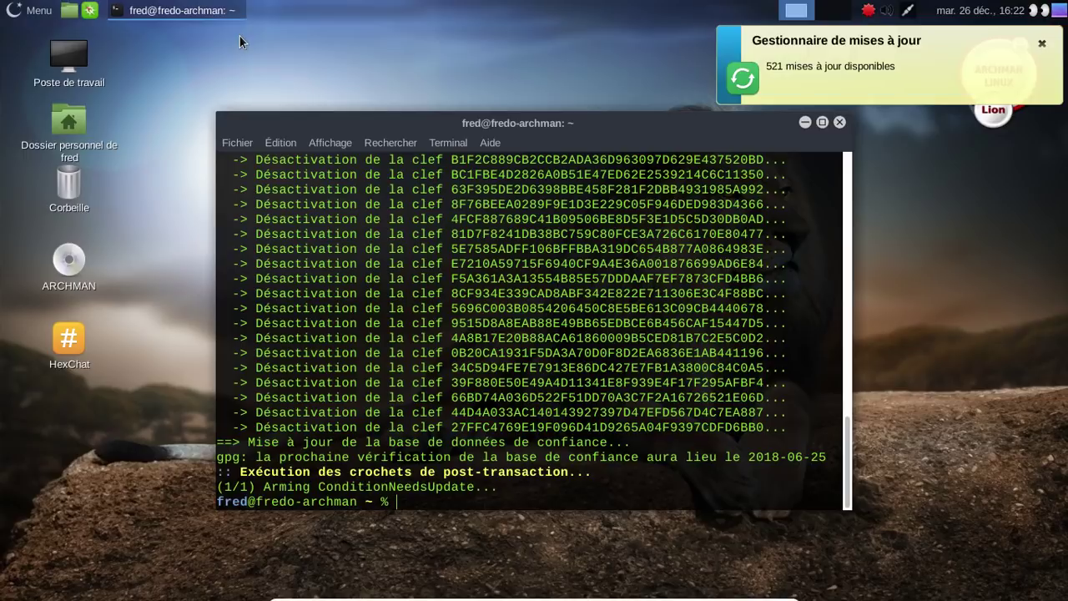
Run a full sudo pacman -Syyu upgrade, accepting util-linux as the rfkill replacement
text(sudo pacman -Syy archlinux-keyring)
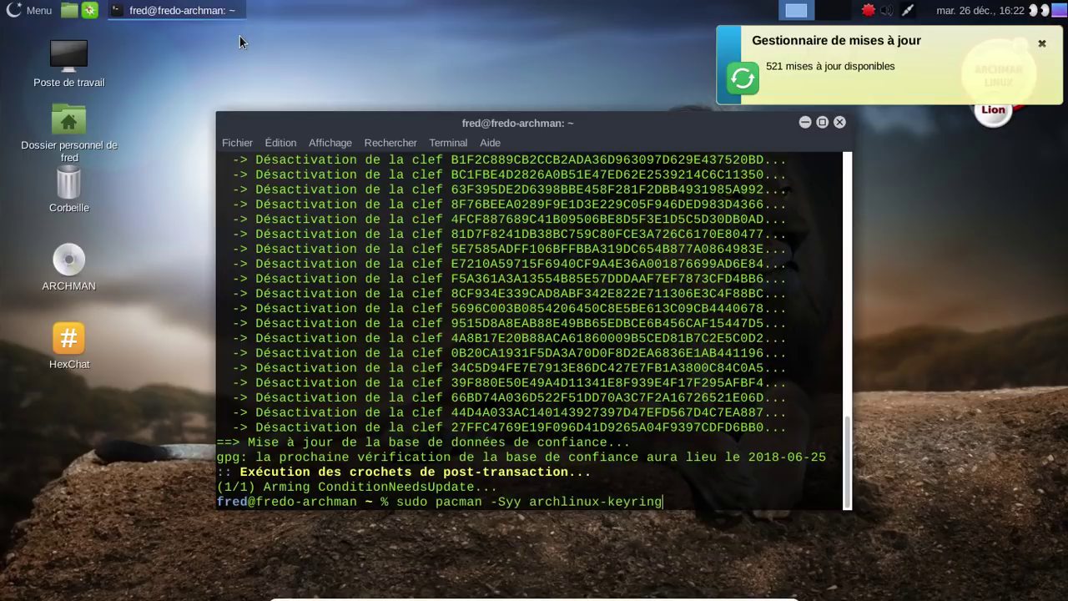
key(BackSpace)
key(BackSpace)
key(BackSpace)
key(BackSpace)
key(BackSpace)
key(BackSpace)
key(BackSpace)
key(BackSpace)
key(BackSpace)
key(BackSpace)
key(BackSpace)
key(BackSpace)
key(BackSpace)
key(BackSpace)
key(BackSpace)
key(BackSpace)
key(BackSpace)
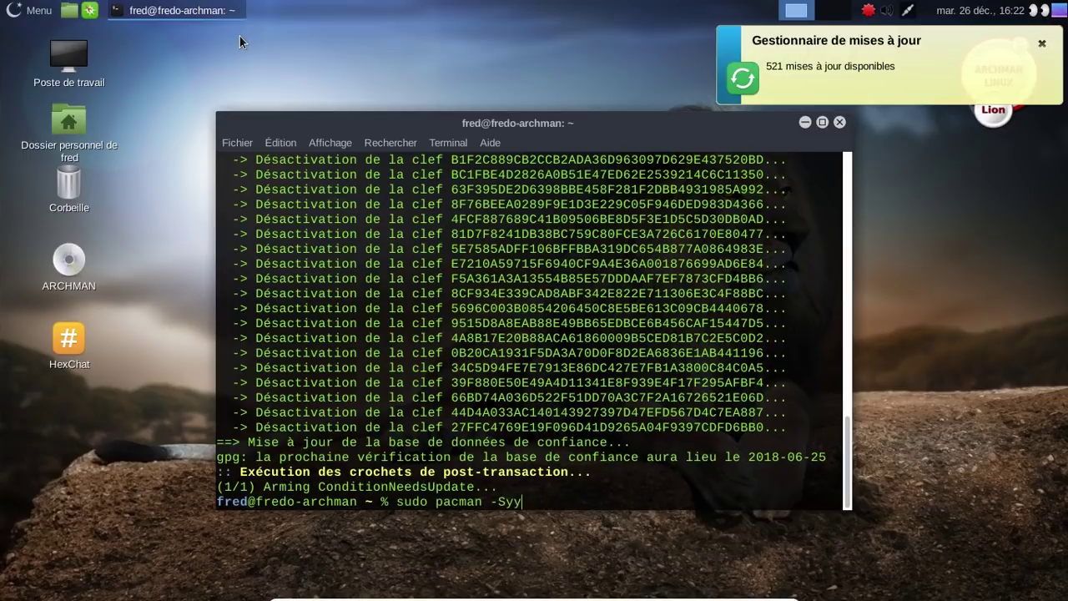
text(u)
key(Return)
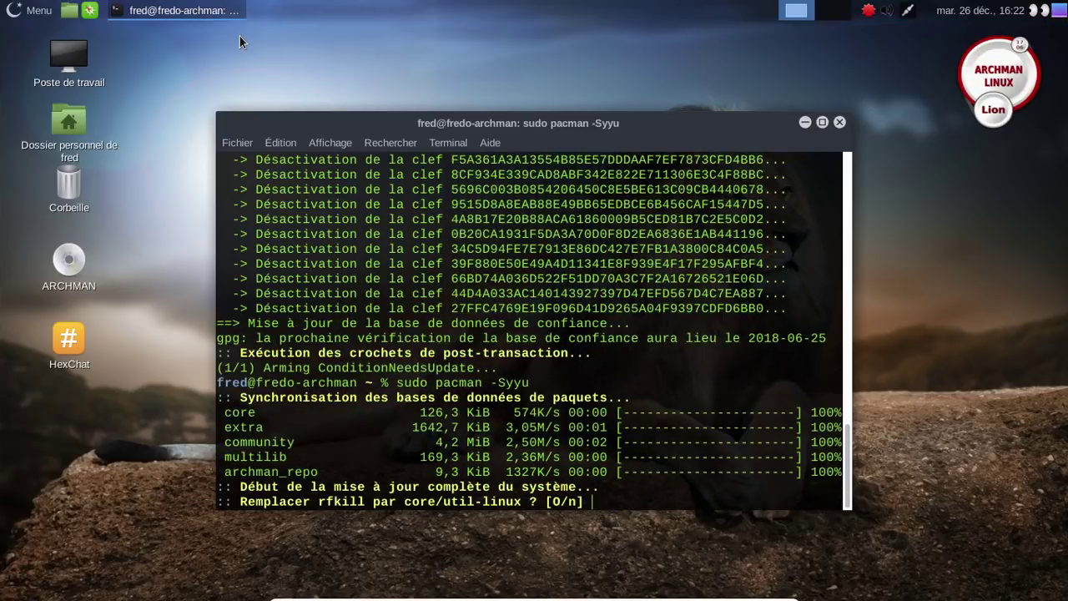
key(Return)
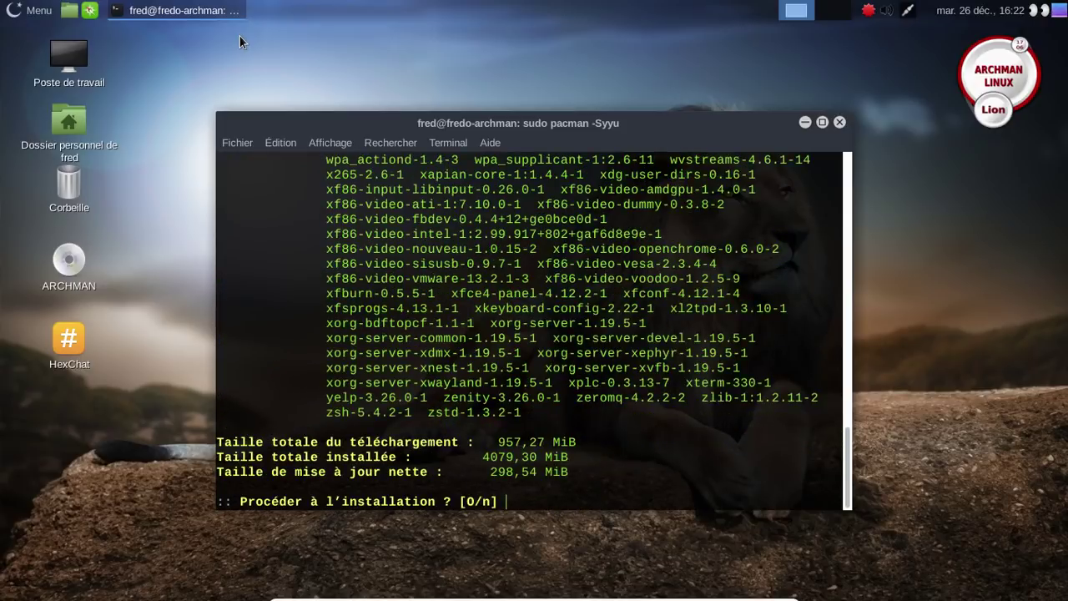
key(Return)
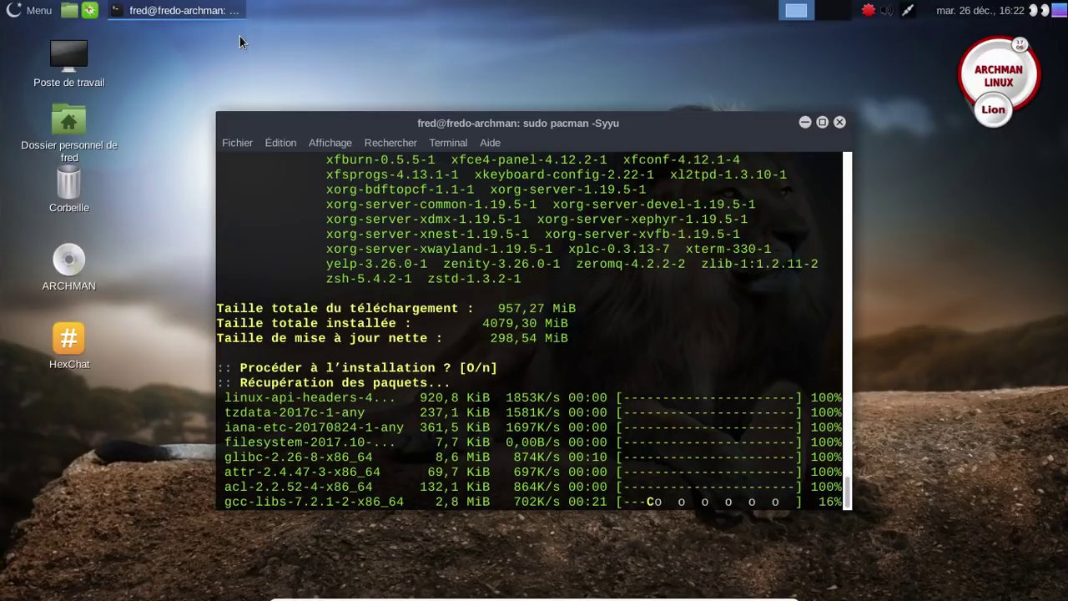
key(ctrl+f)
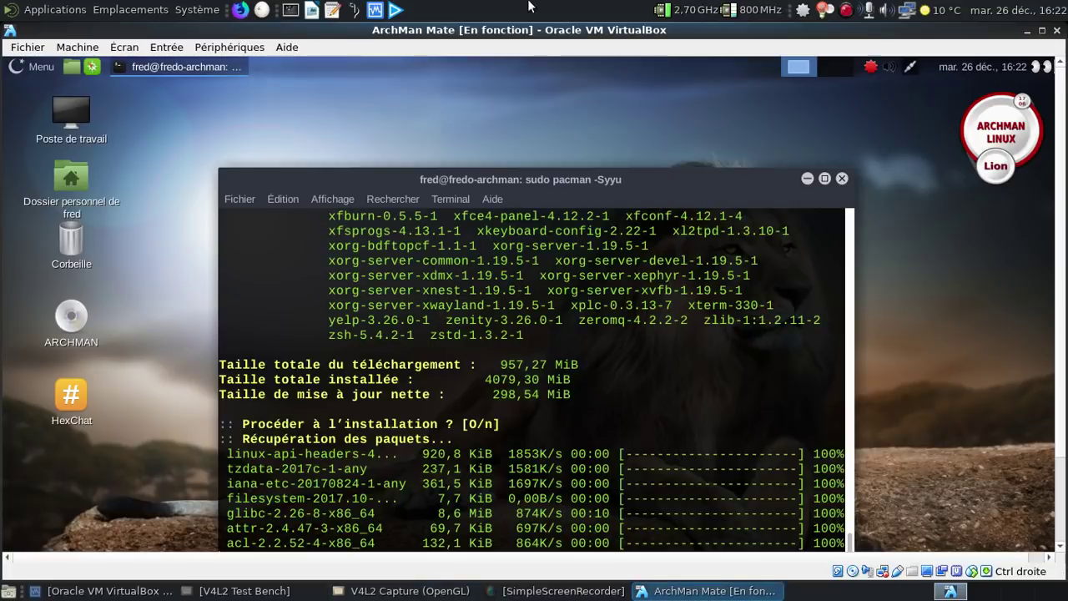
Pause the recording and replace /etc/pacman.d/mirrorlist with mirrorlist.pacnew using sudo mv
click(847, 15)
click(887, 63)
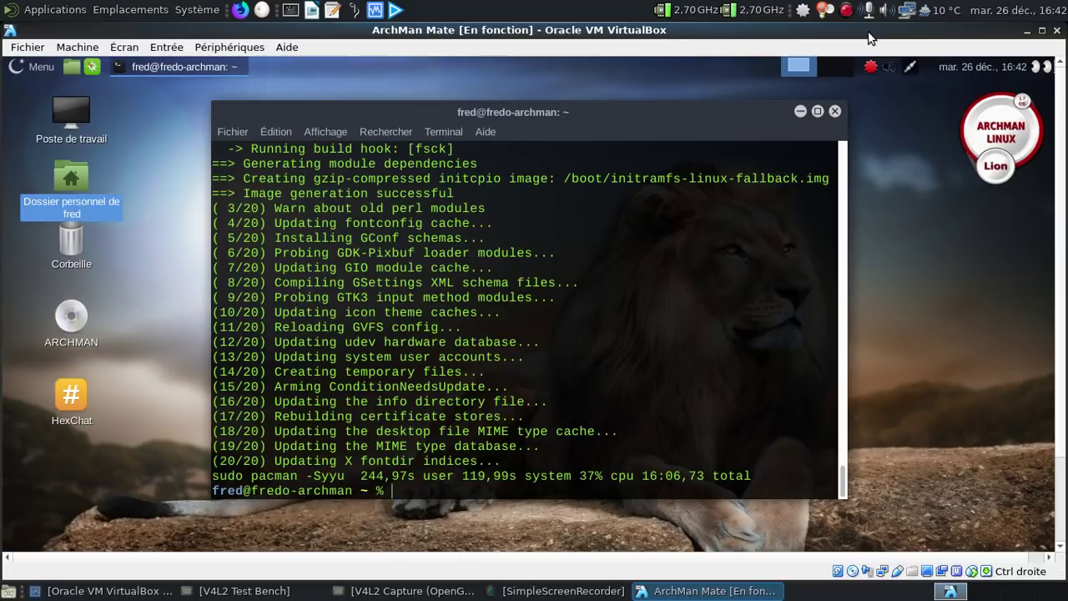
text(sudo mv /etc/pam)
key(Tab)
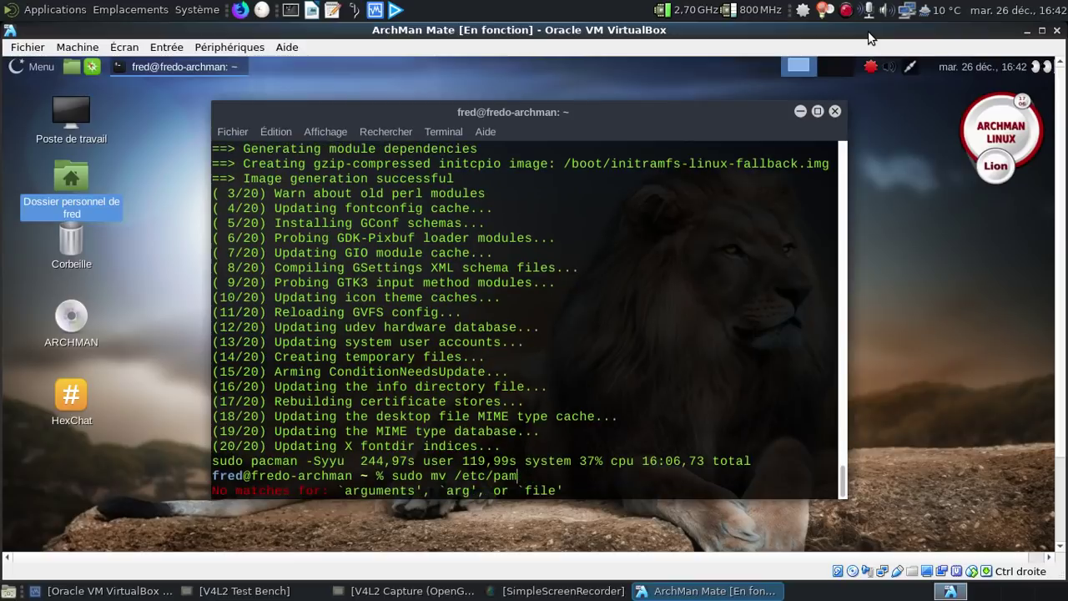
key(BackSpace)
text(cman.)
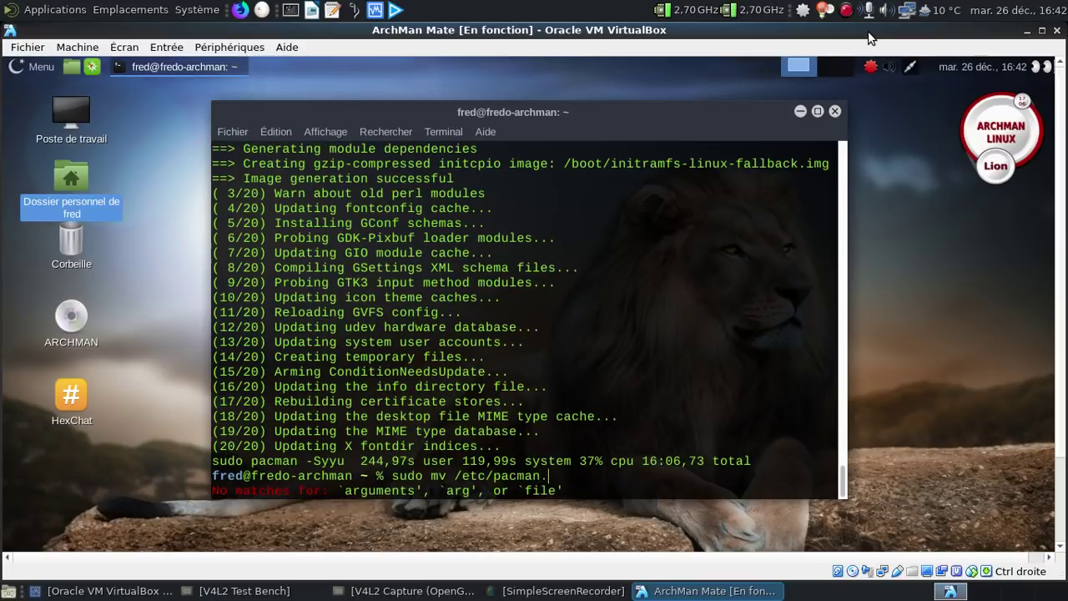
key(Tab)
text(d)
key(Tab)
text(m)
key(Tab)
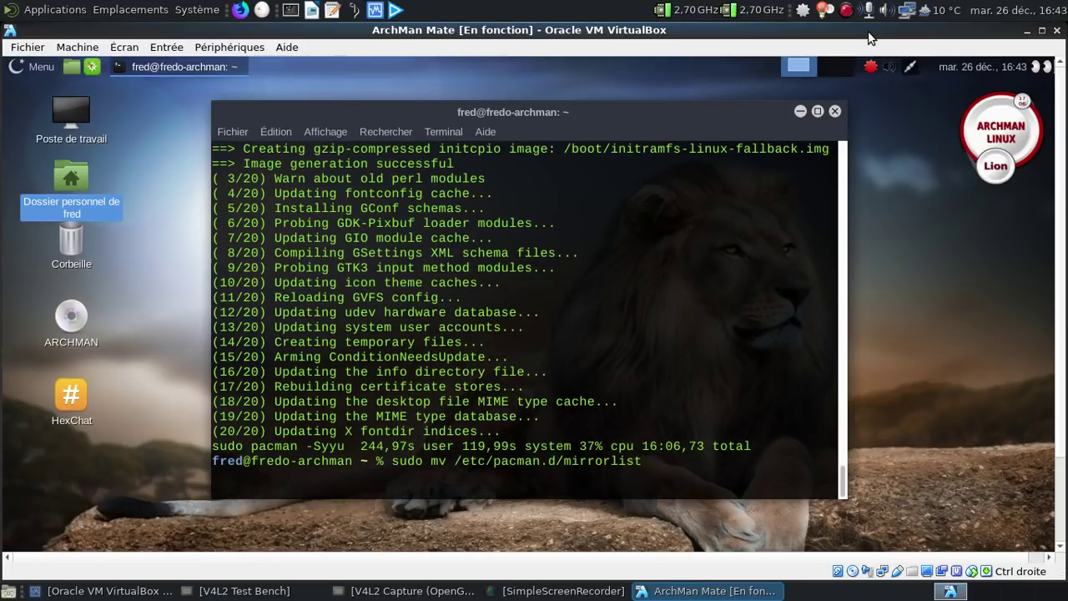
text(.pacnew)
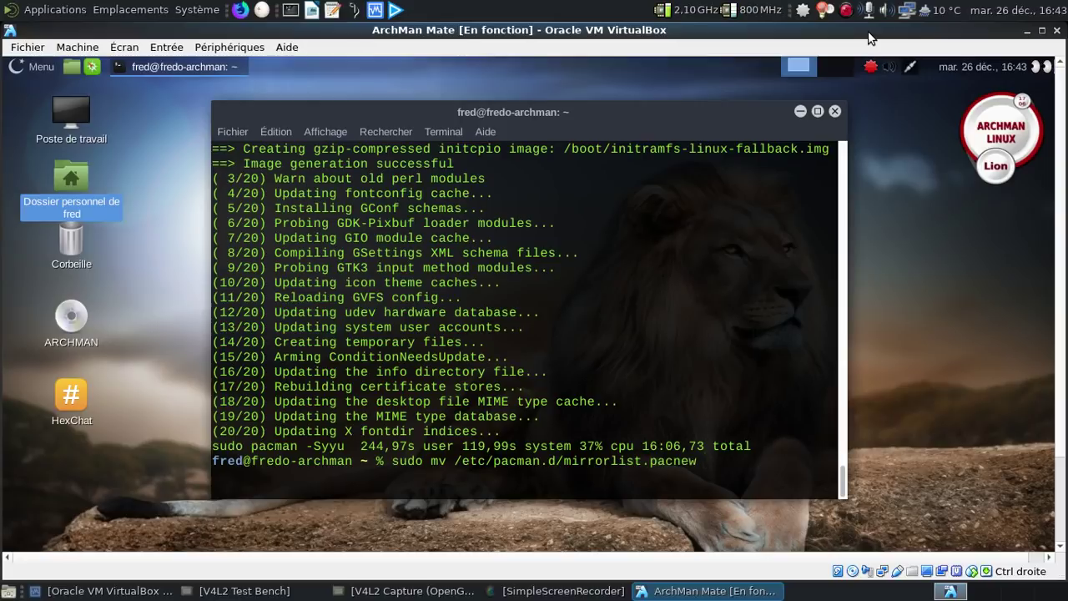
text( /etc/pacman.d/)
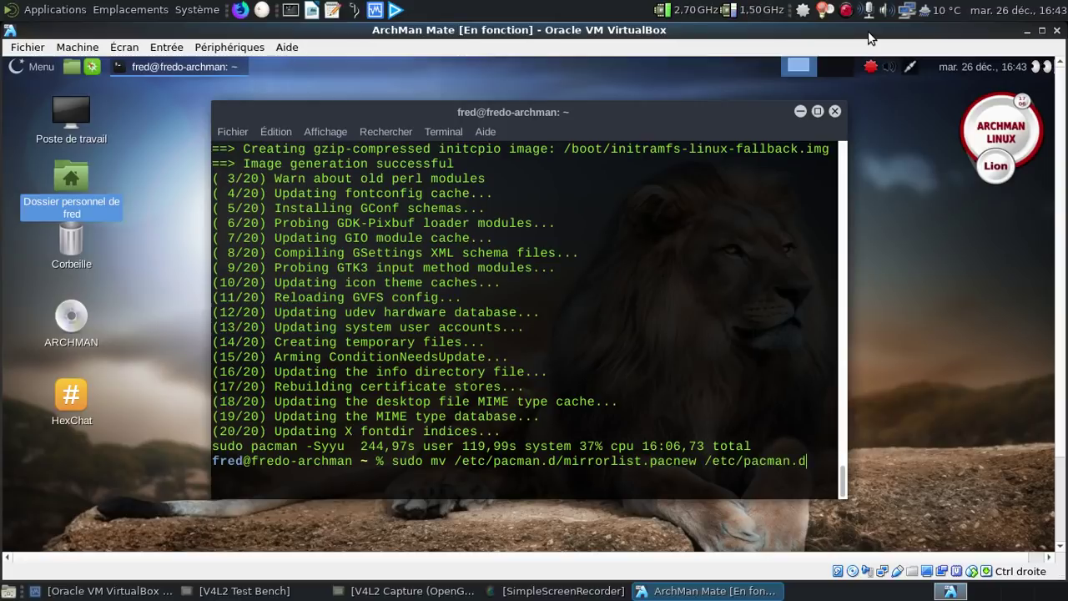
text(mirrorlist)
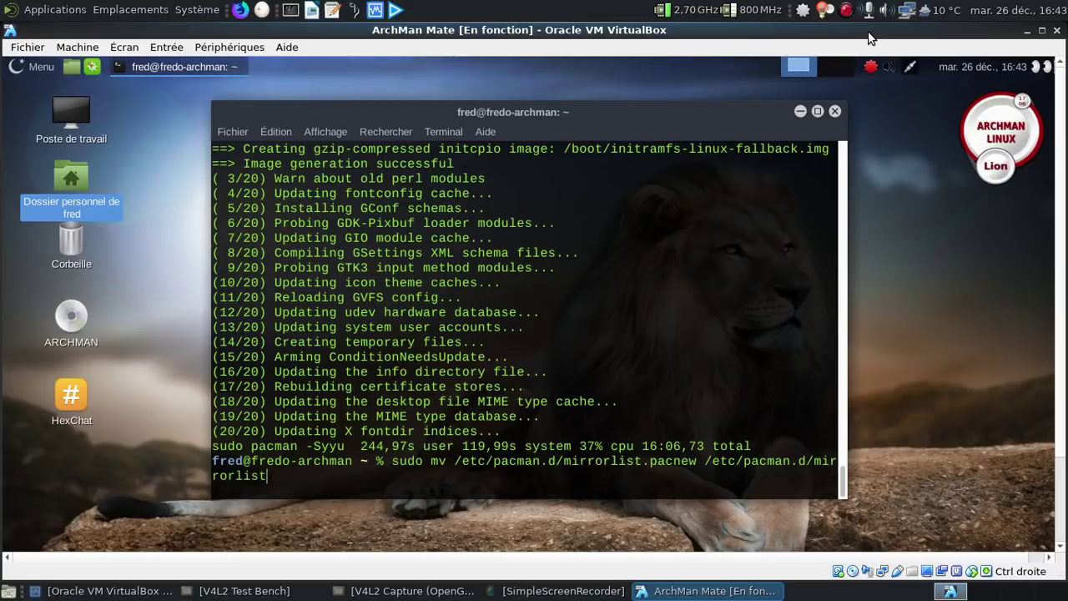
key(Return)
key(Return)
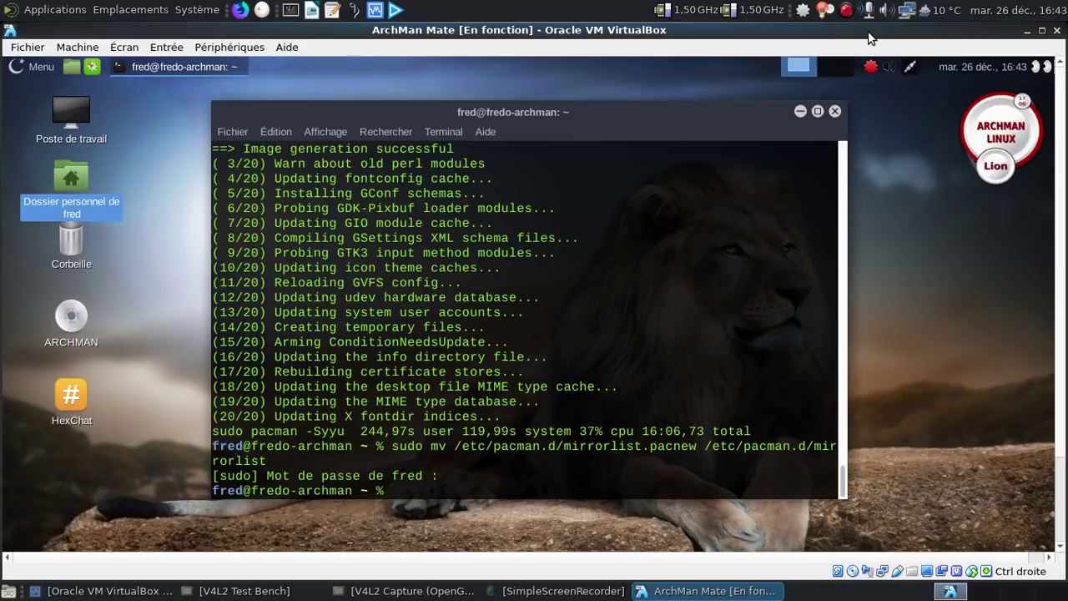
Open /etc/pacman.d/mirrorlist in sudo nano and search for 'polymorf'
text(sudo nano )
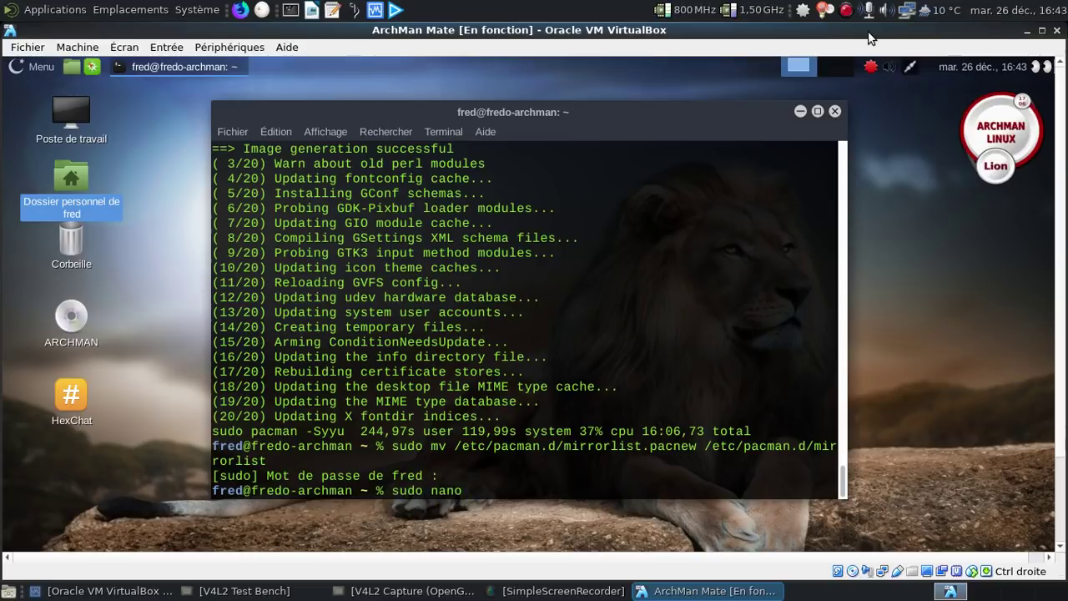
text(/etc/paman)
key(BackSpace)
key(BackSpace)
key(BackSpace)
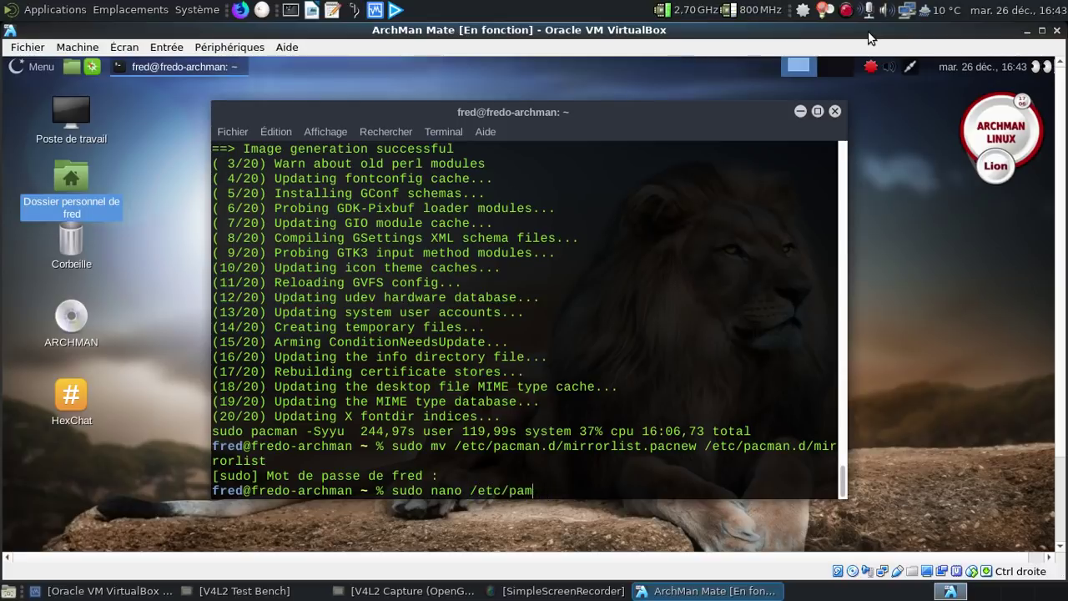
text(cman.d/mirrorlist)
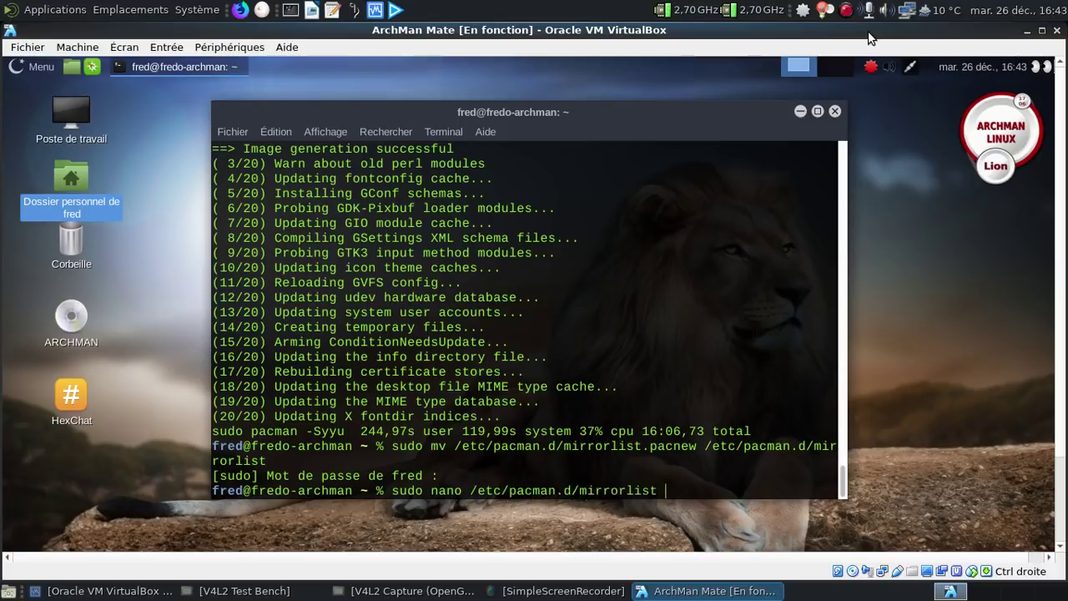
key(Return)
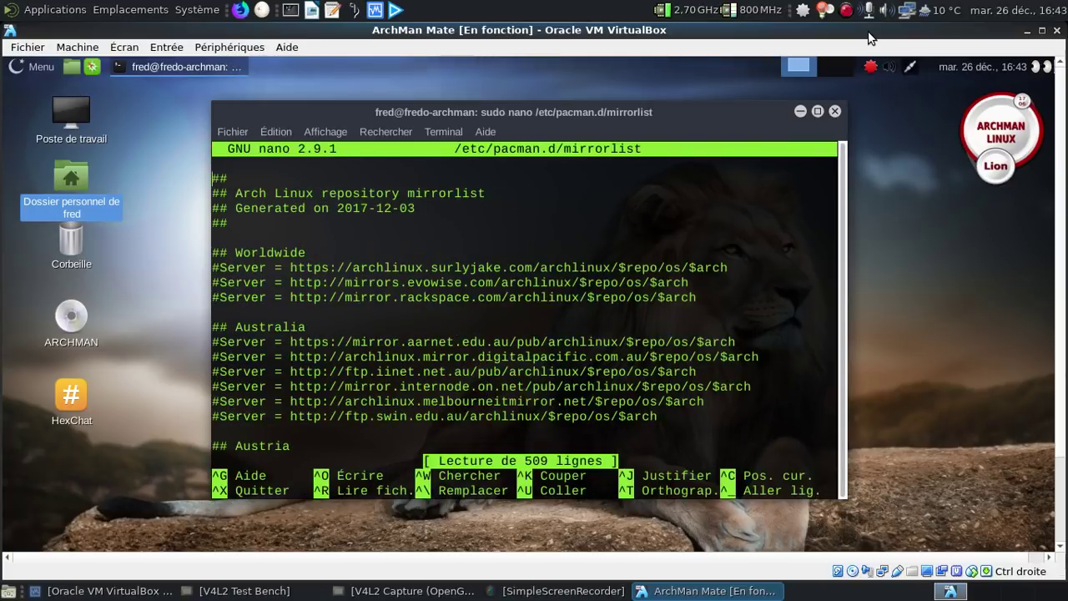
key(ctrl+w)
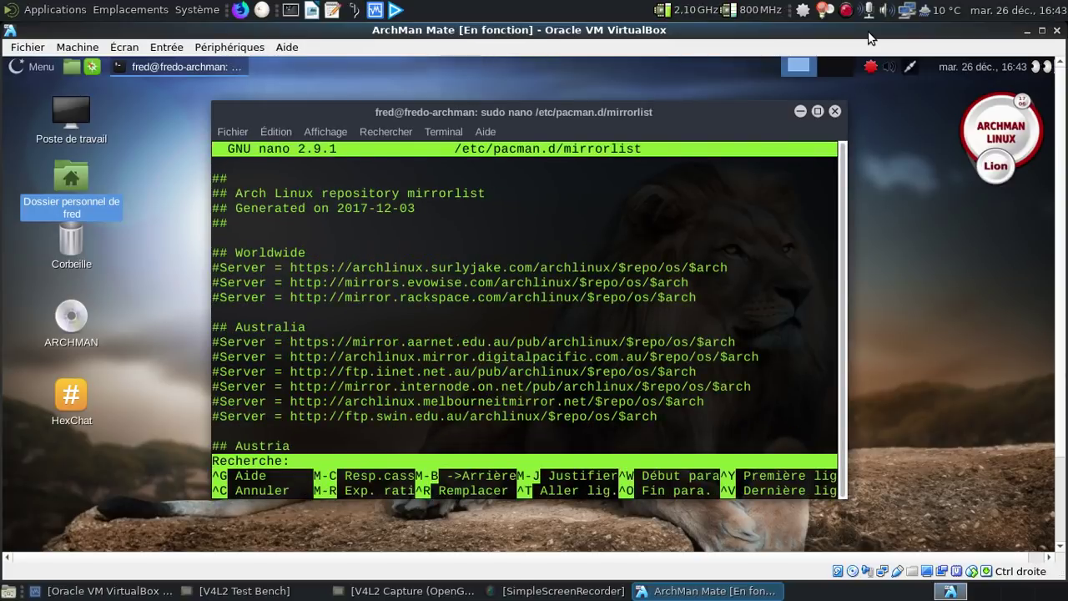
text(poly)
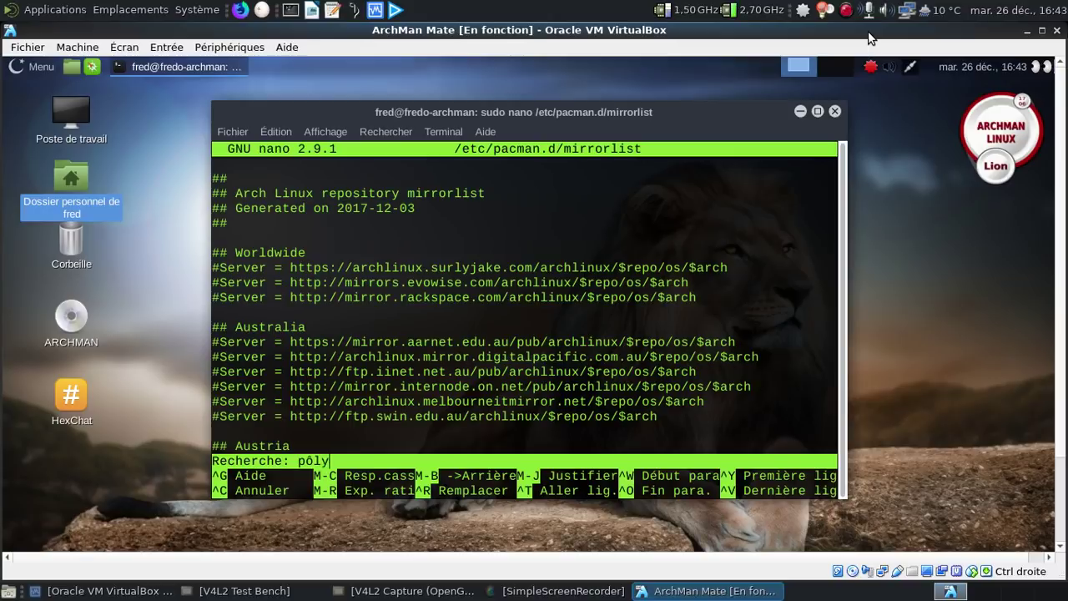
key(BackSpace)
key(BackSpace)
key(BackSpace)
text(olmy)
key(BackSpace)
key(BackSpace)
text(ymorf)
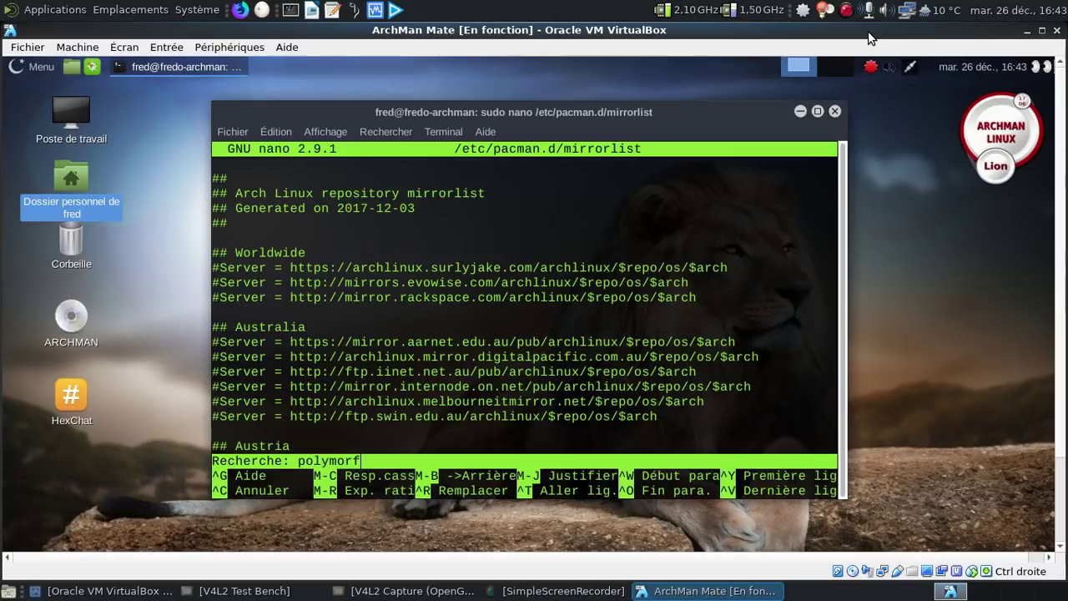
key(Return)
Uncomment the archlinux.polymorf.fr server line and save the mirrorlist
key(Home)
key(Delete)
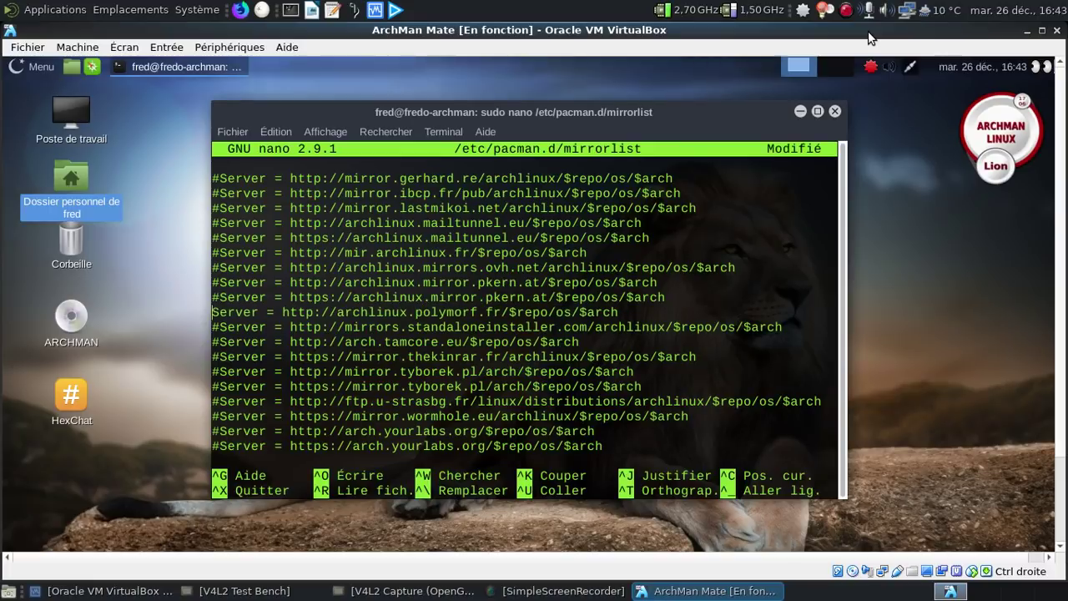
key(ctrl+x)
key(o)
key(Return)
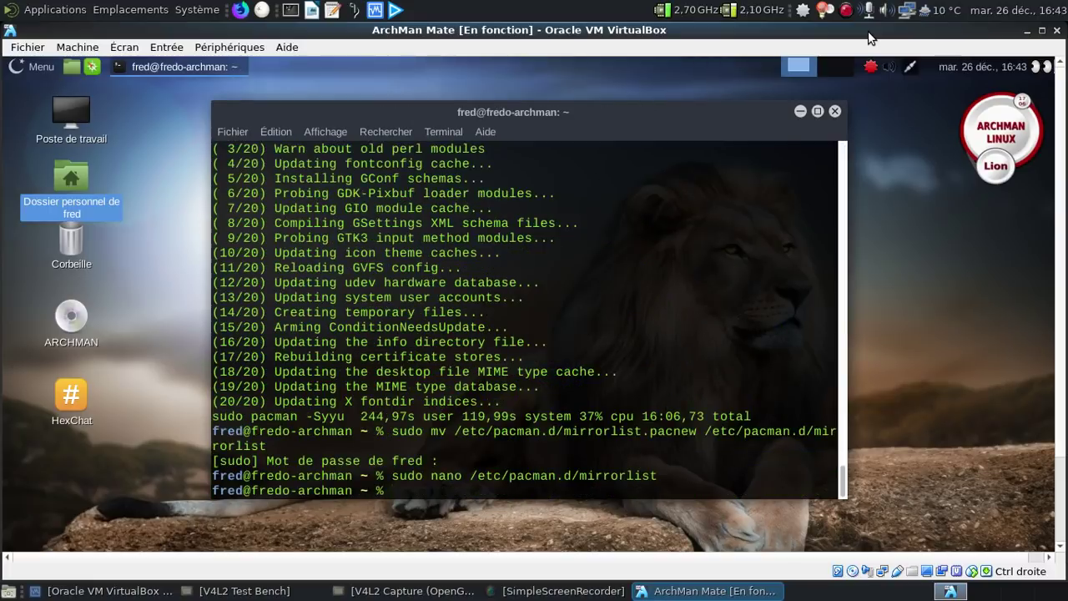
Reboot with sudo reboot, switch the VM to fullscreen, boot Archman Linux and log in with the user password
text(sudo reboot)
key(Return)
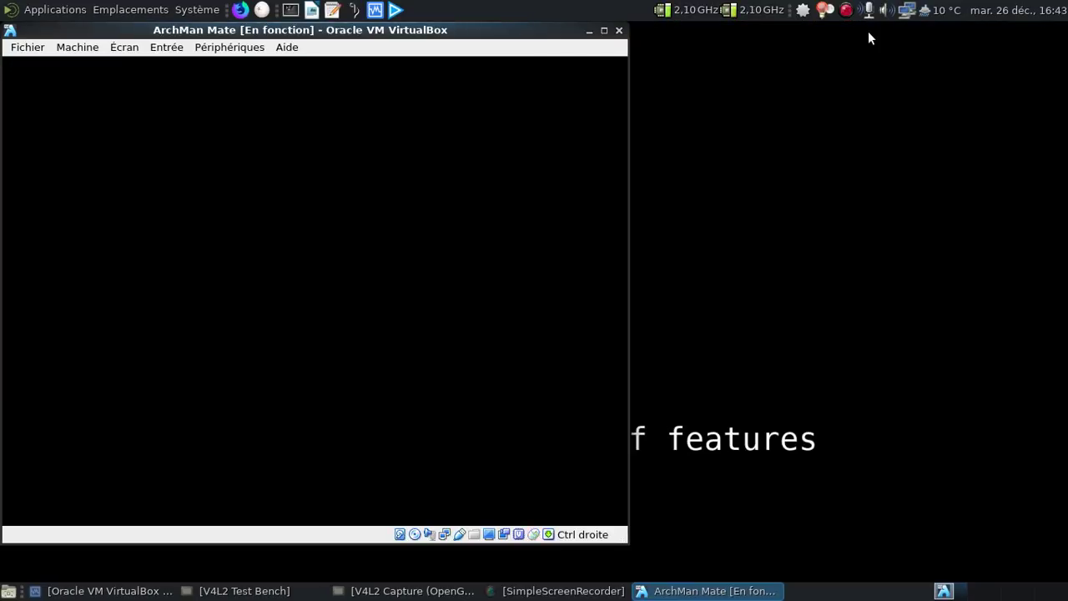
key(Control_R+f)
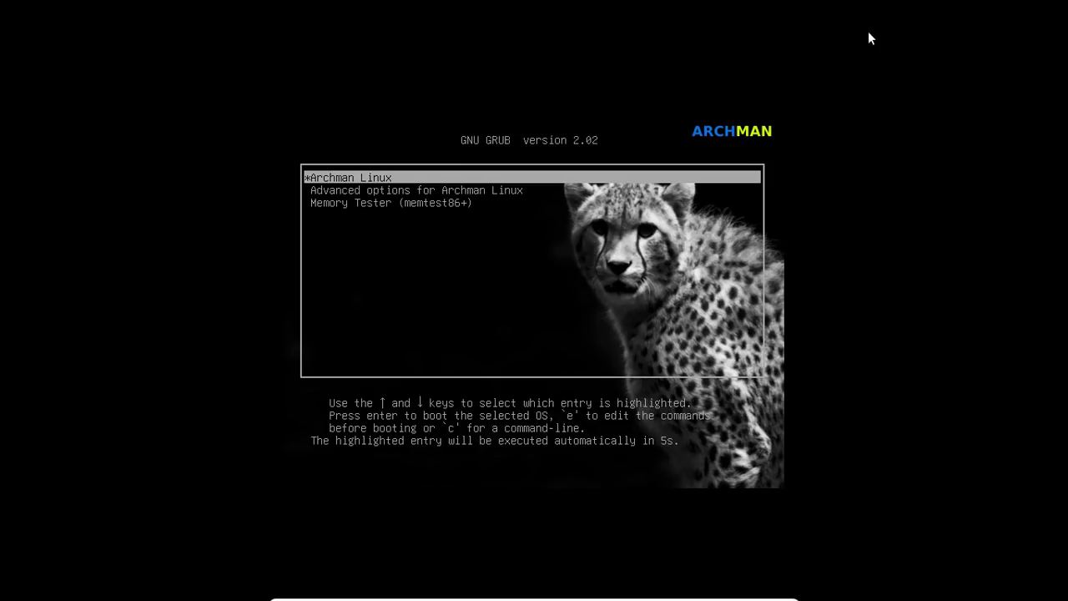
key(Return)
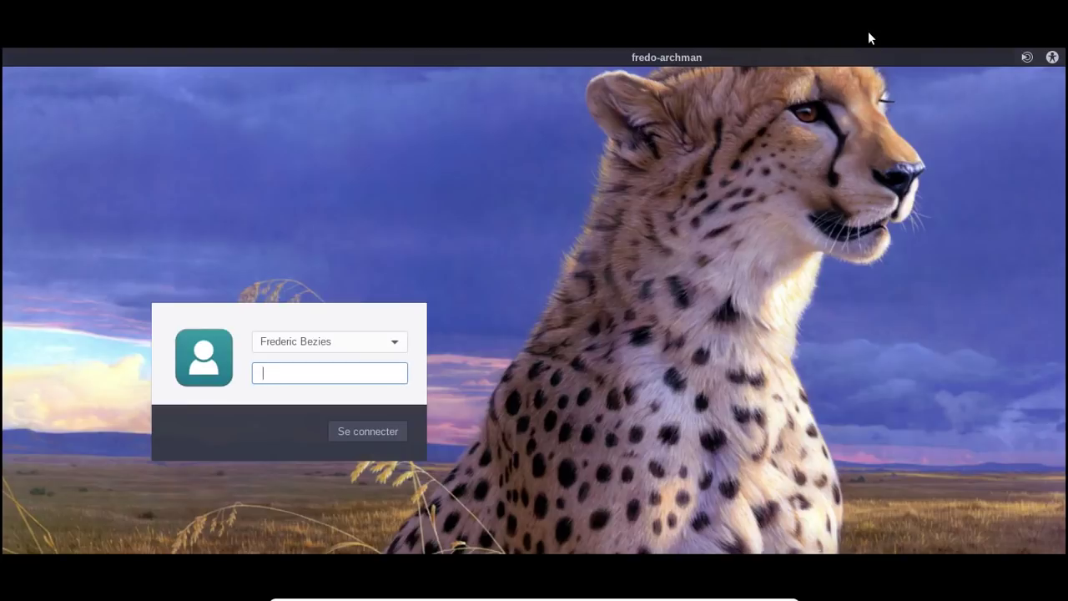
text(********)
key(Return)
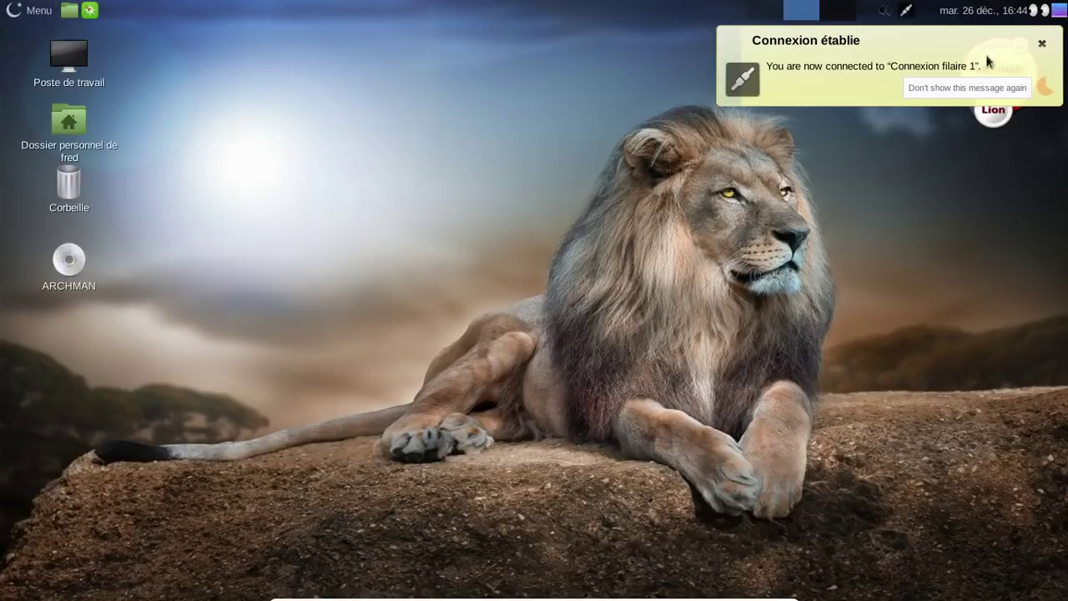
Dismiss the wired connection notice and twice open and close the desktop background settings unchanged
click(1040, 44)
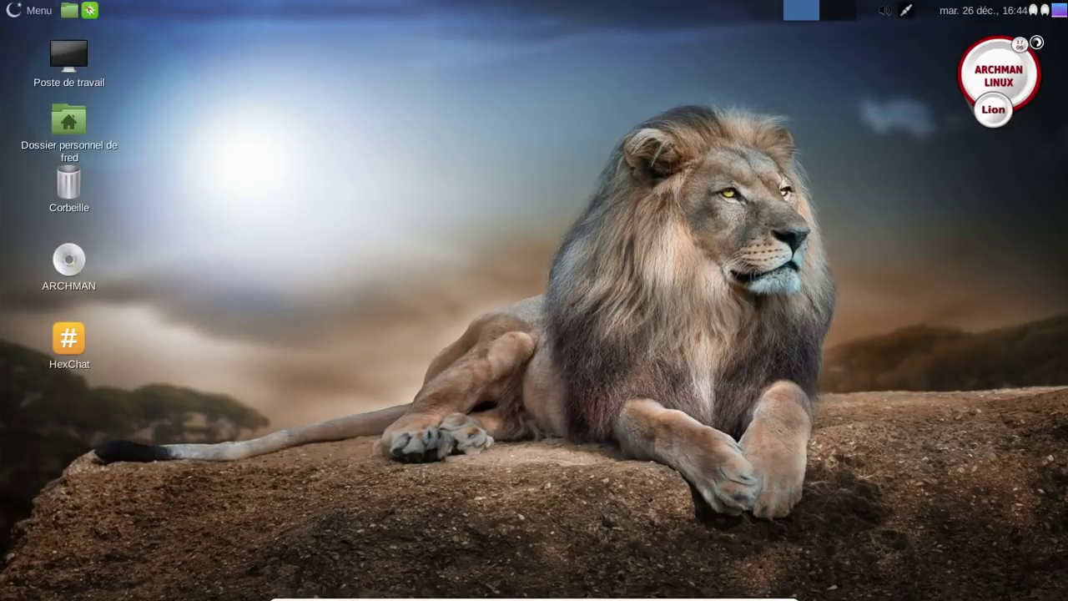
right_click(435, 63)
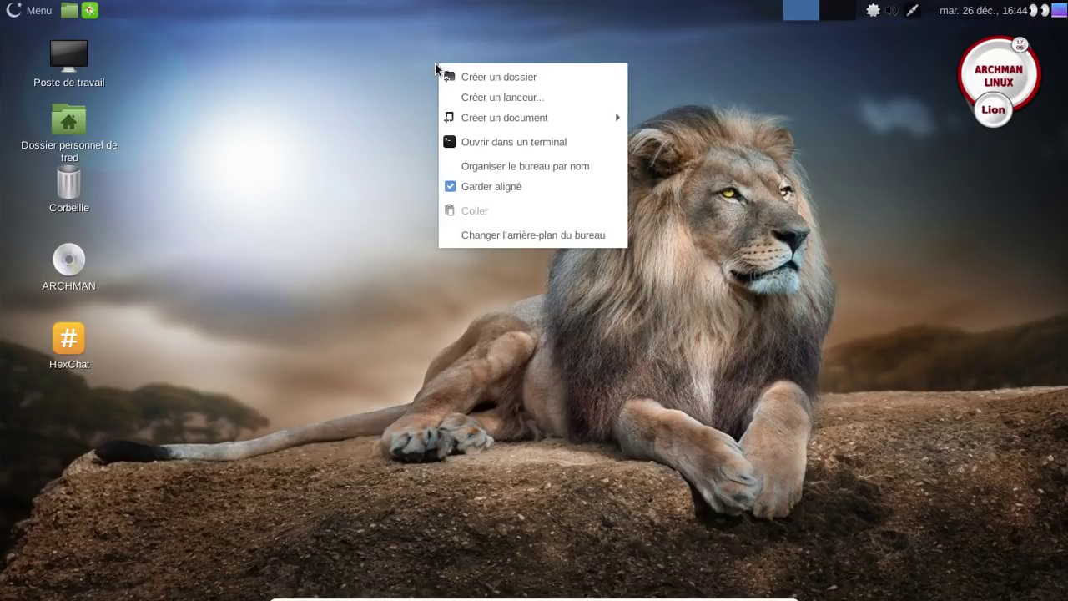
click(486, 231)
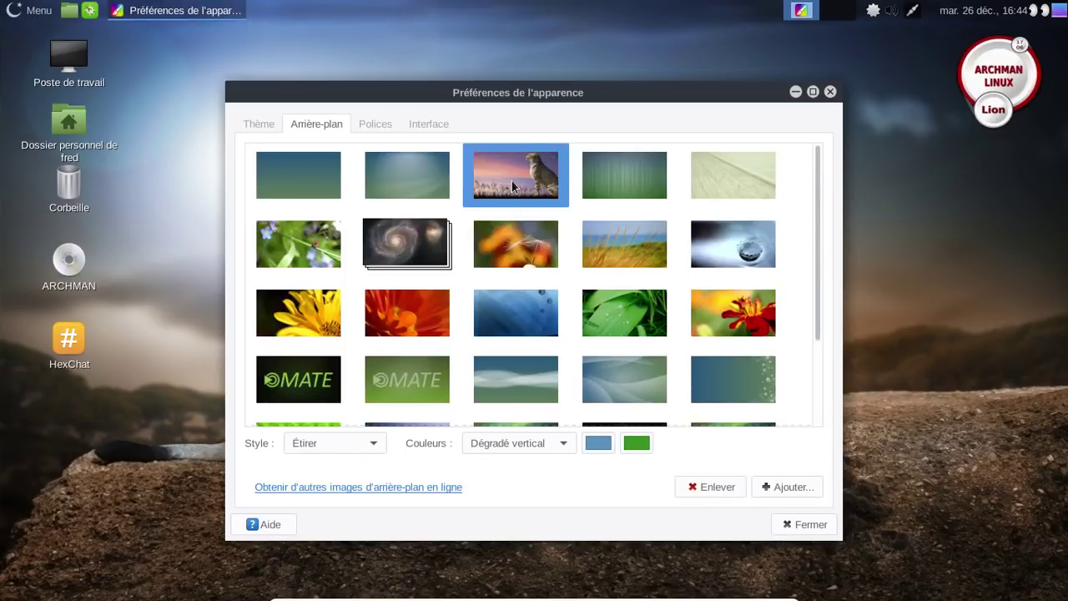
click(799, 523)
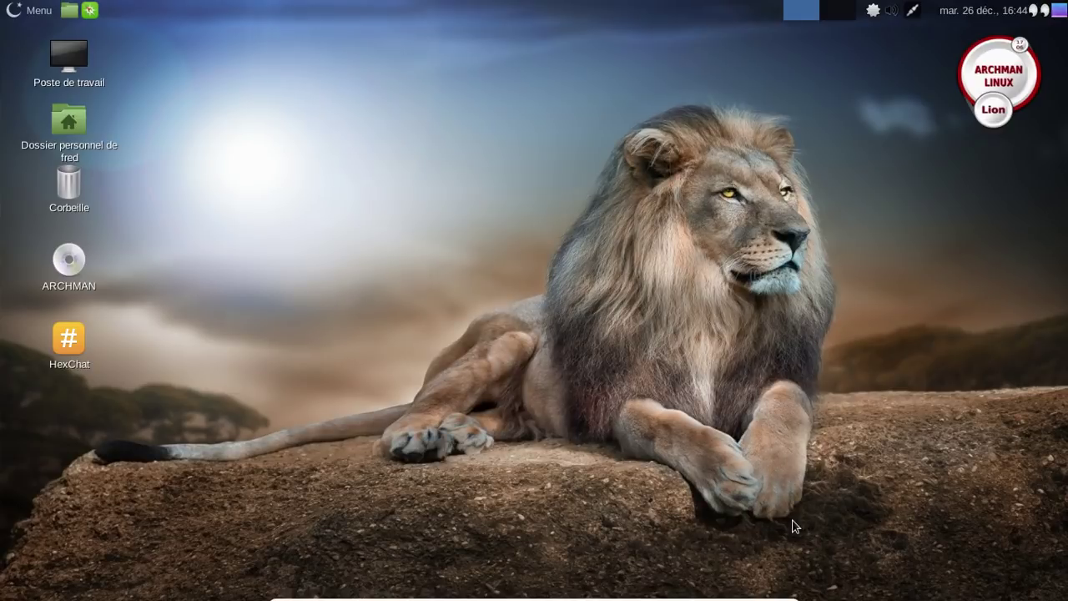
right_click(406, 62)
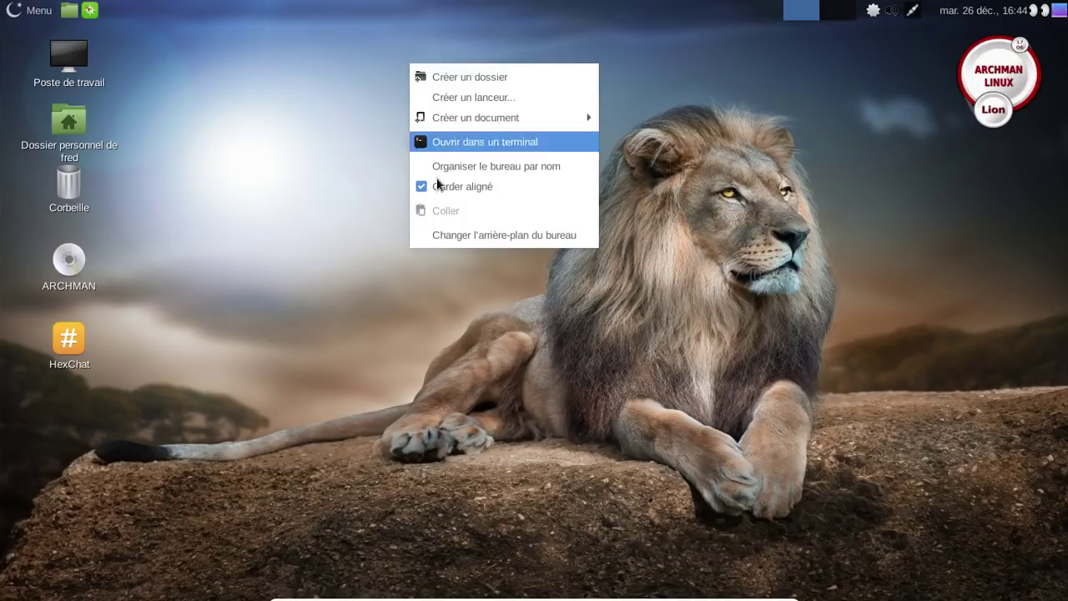
click(463, 231)
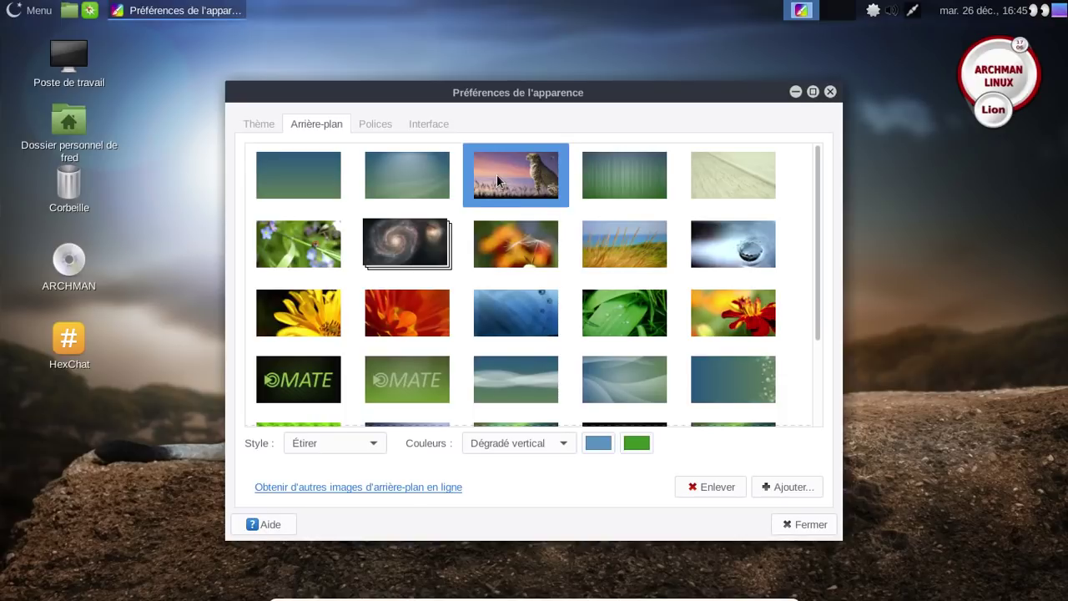
click(785, 520)
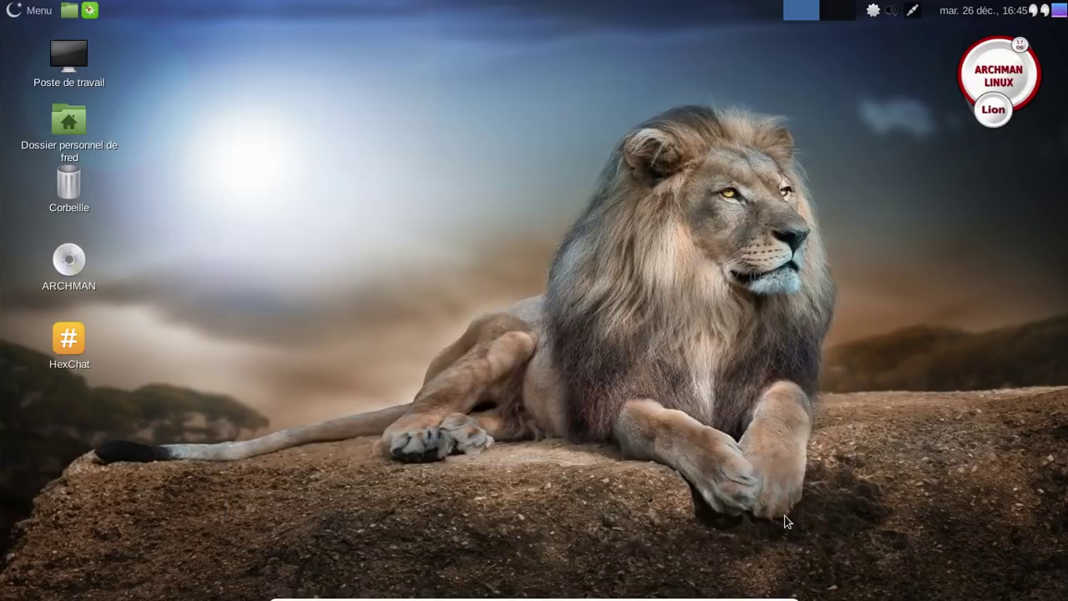
Choose the stretched cheetah-at-sunset wallpaper in Arrière-plan and close Appearance Preferences
right_click(470, 94)
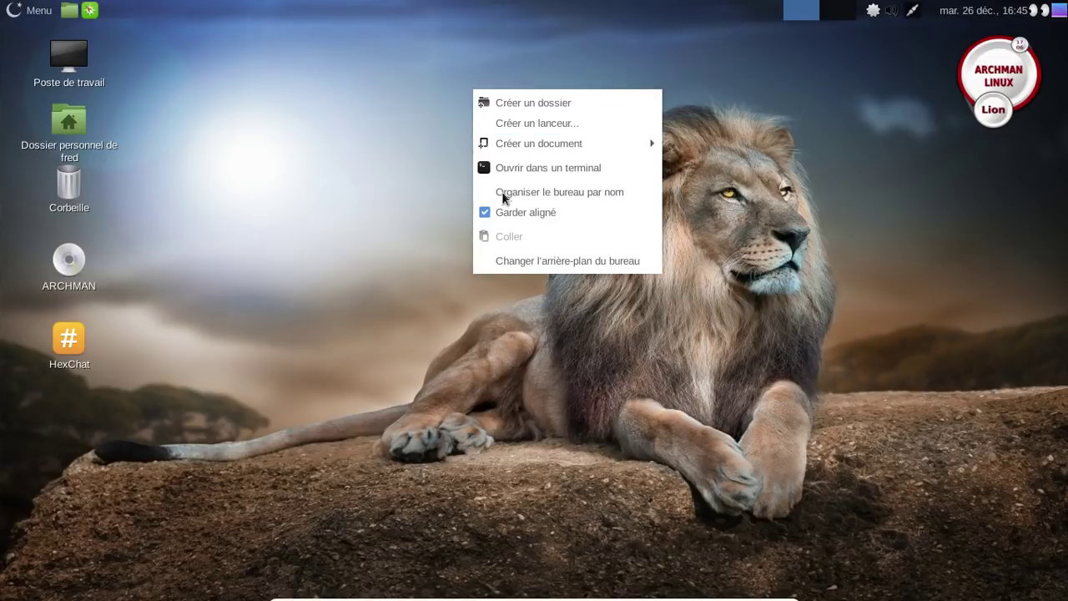
click(532, 262)
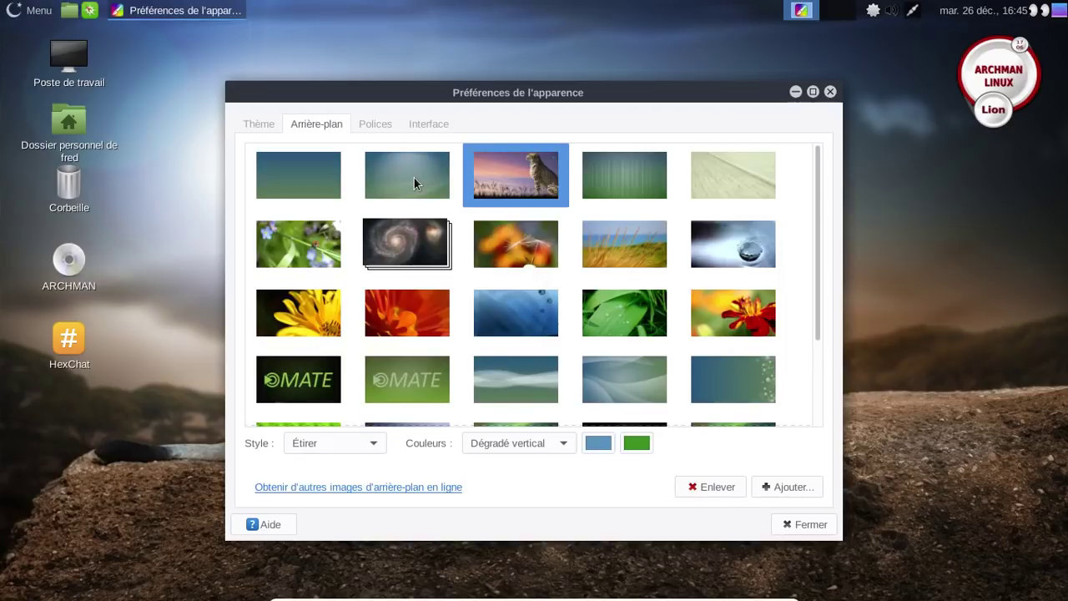
click(414, 177)
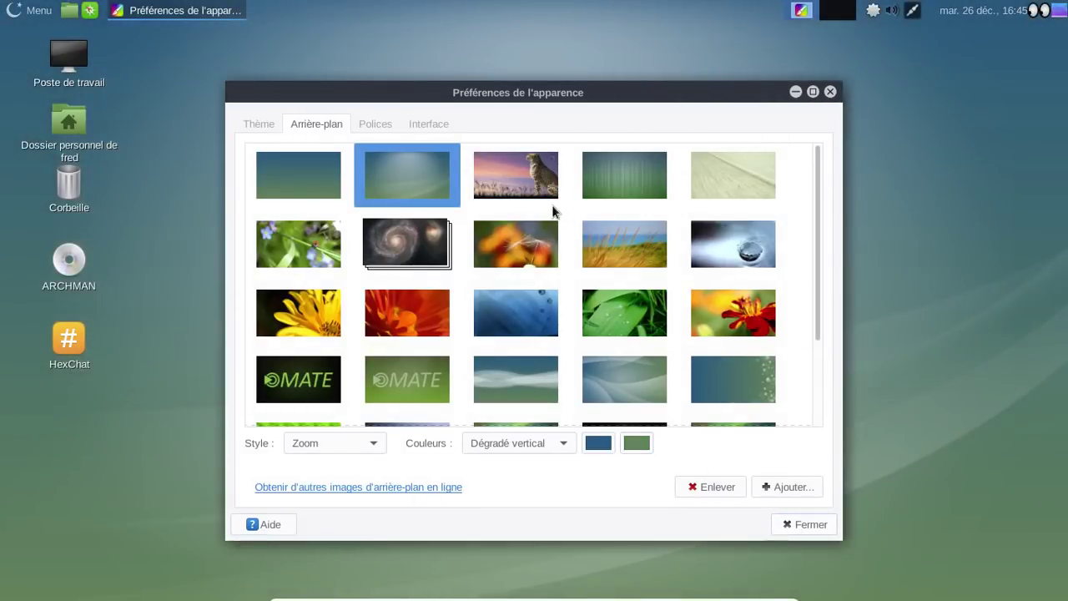
click(544, 197)
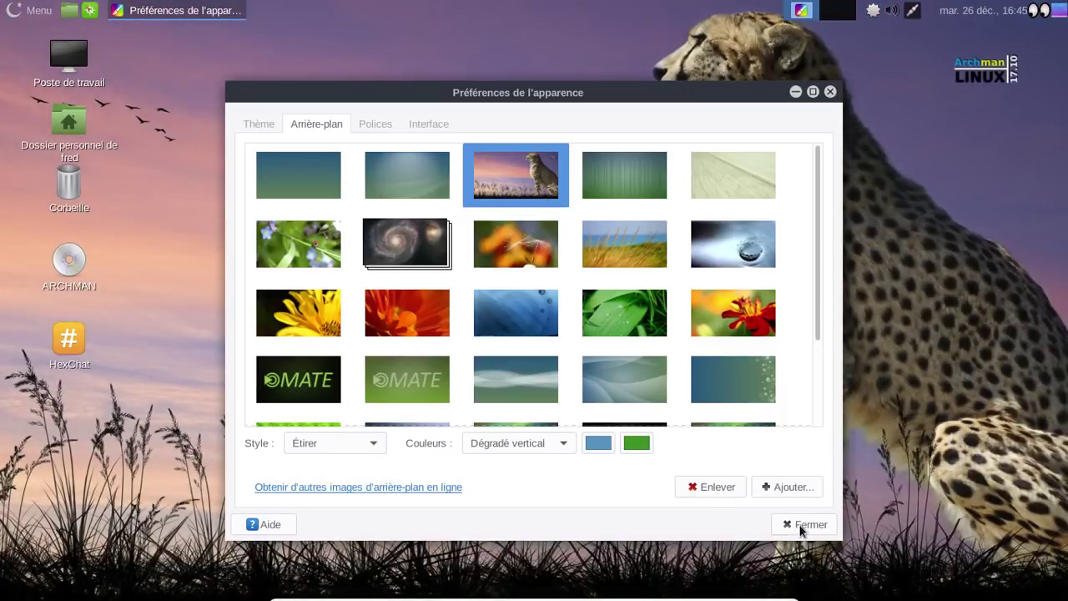
click(802, 526)
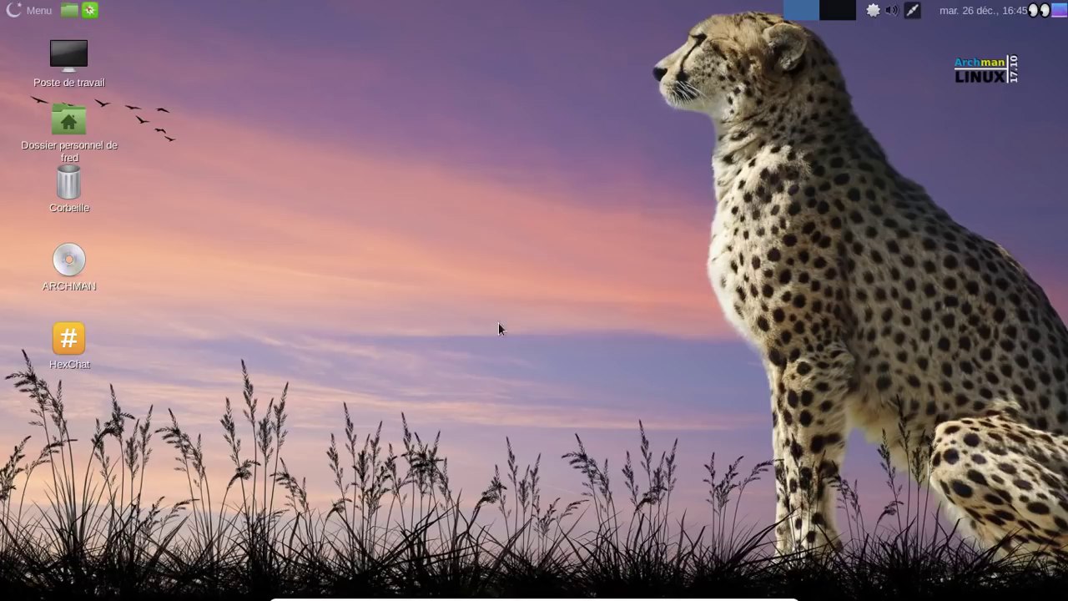
Open the home folder in Caja, browse the network (FREEBOX, Freebox Server, Réseau Windows), close it, and show Menu
click(17, 11)
click(17, 12)
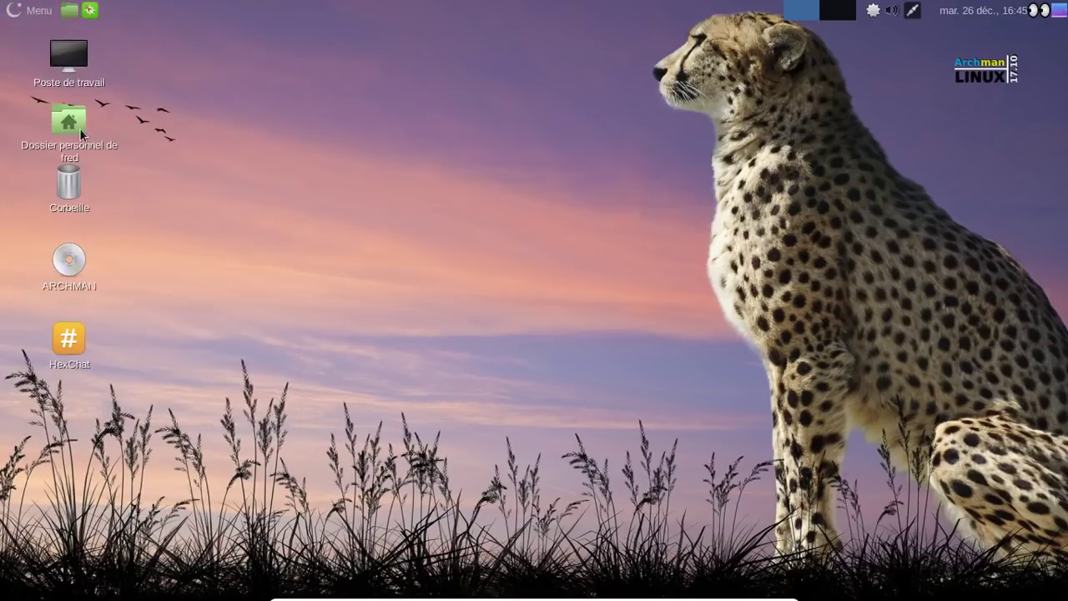
click(74, 125)
double_click(77, 128)
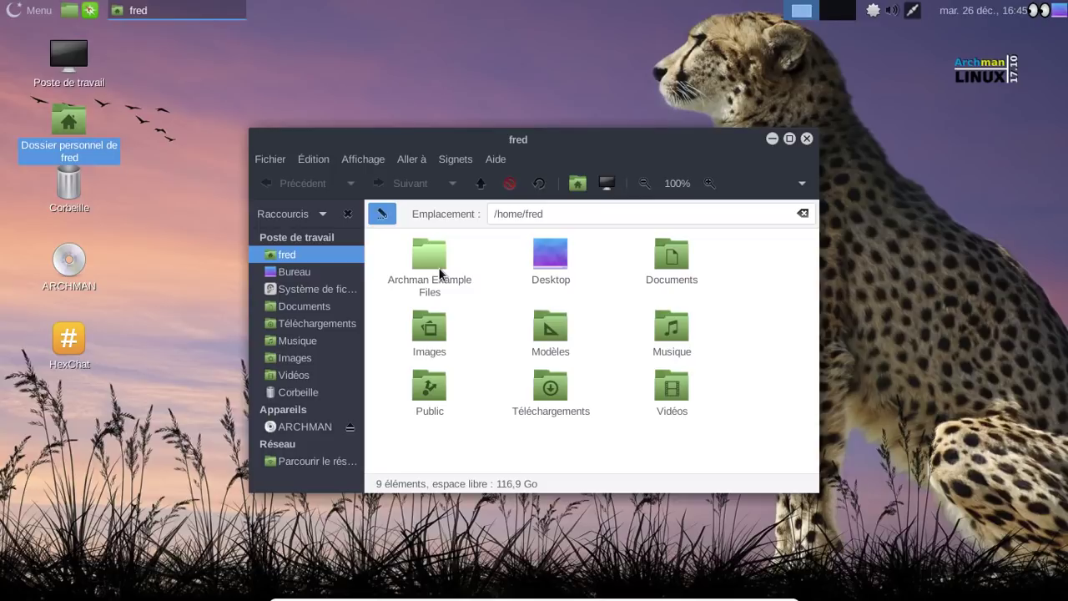
click(308, 461)
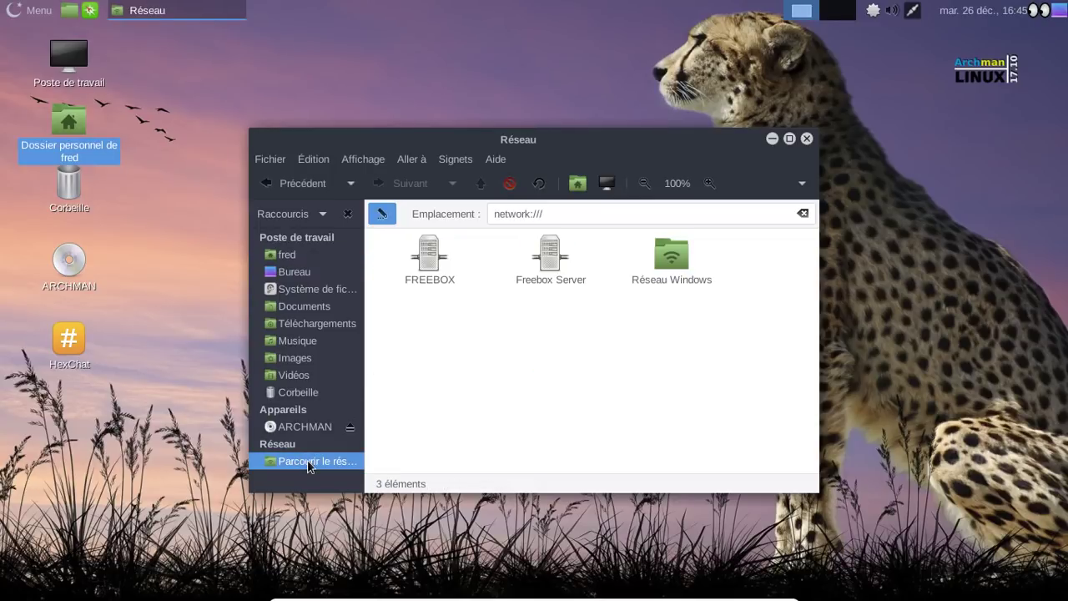
click(806, 139)
click(32, 10)
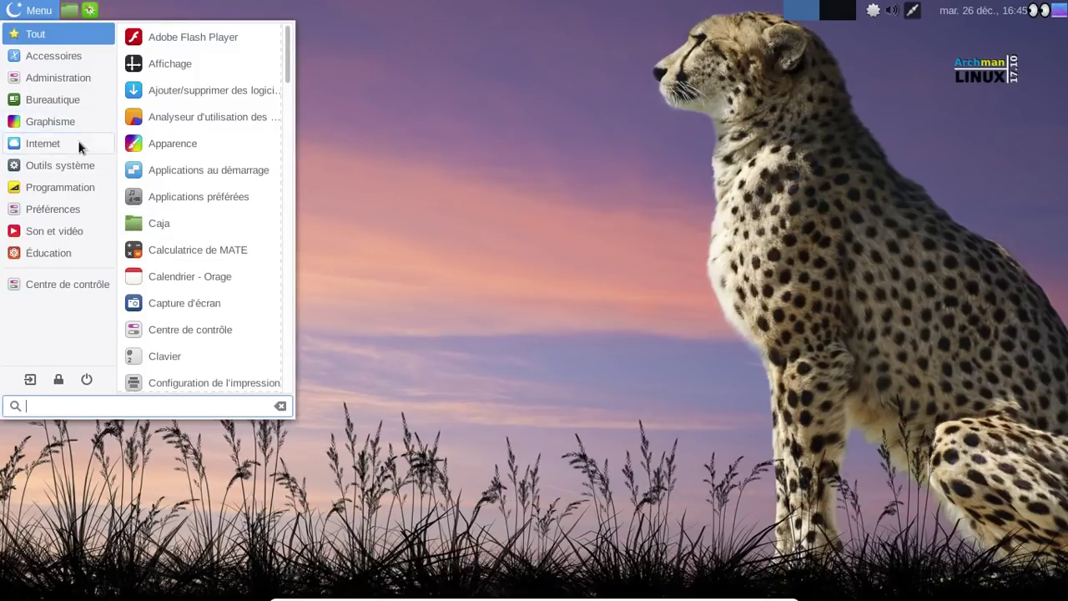
Launch LibreOffice Writer from Bureautique, check About shows version 5.3.7.2, then close Writer
click(72, 101)
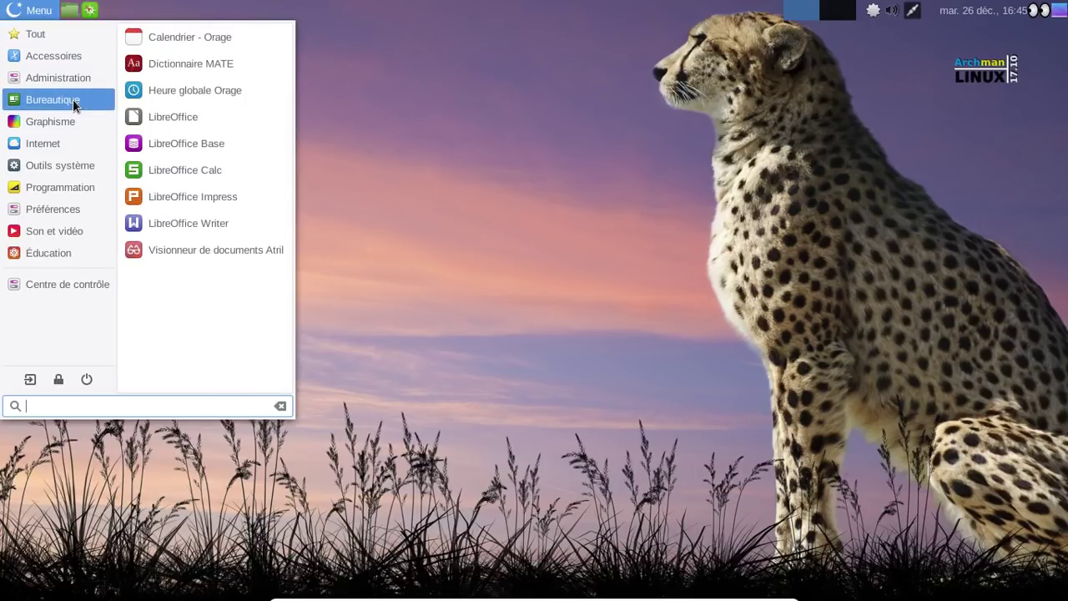
click(219, 222)
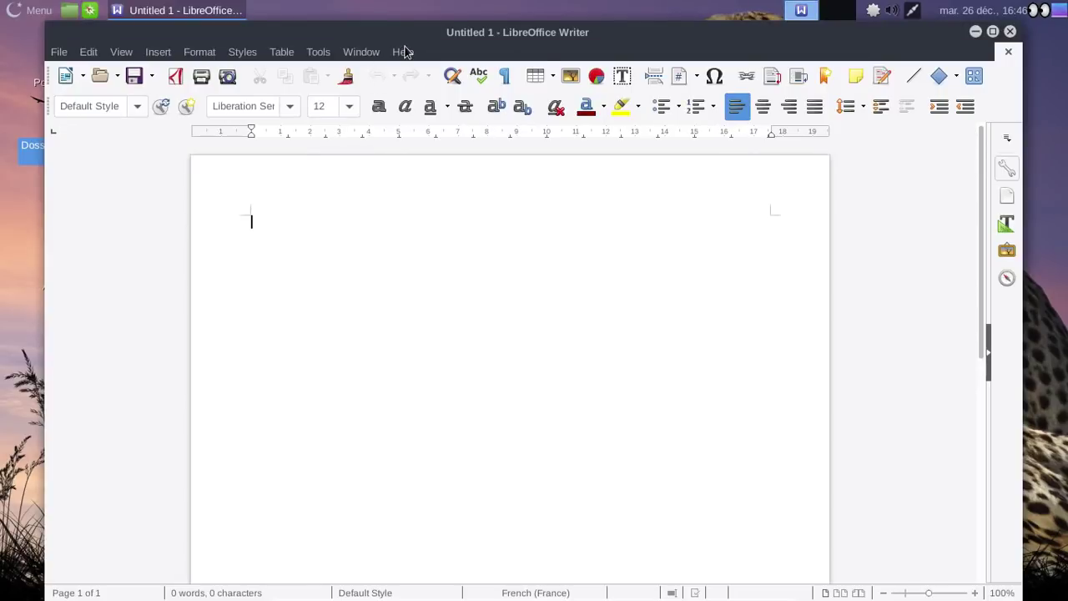
click(404, 52)
click(443, 230)
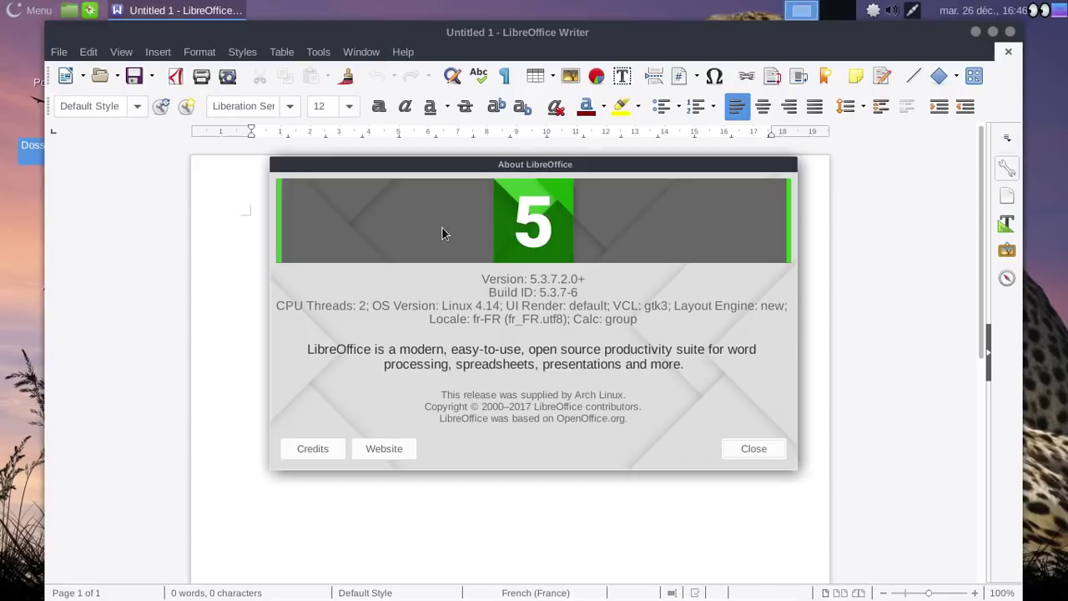
click(761, 448)
click(1010, 32)
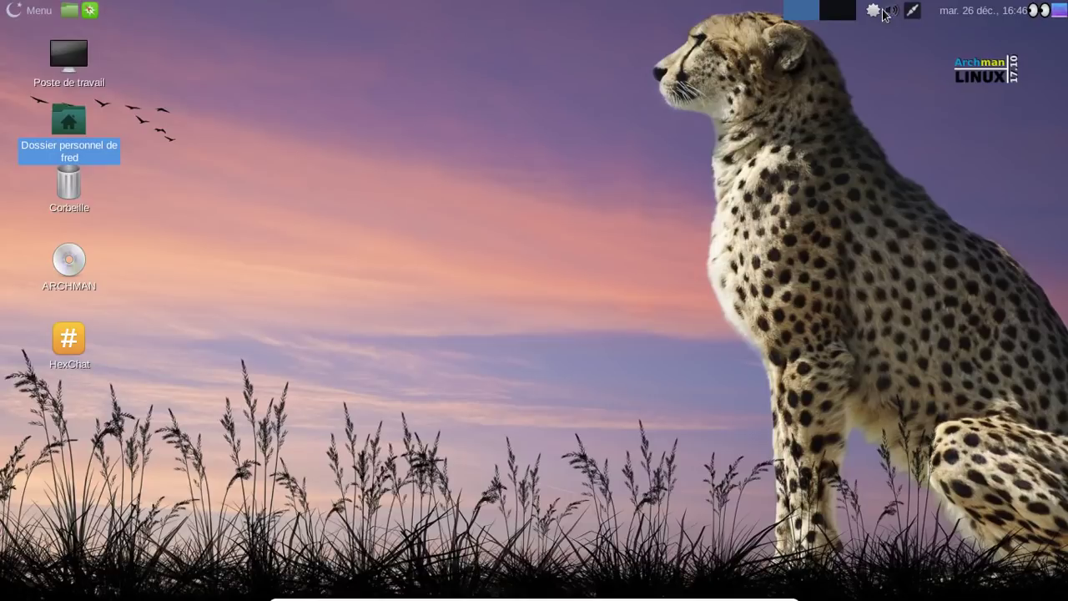
Install libreoffice-still-fr through Pamac, authorizing with the user password
right_click(879, 12)
click(906, 34)
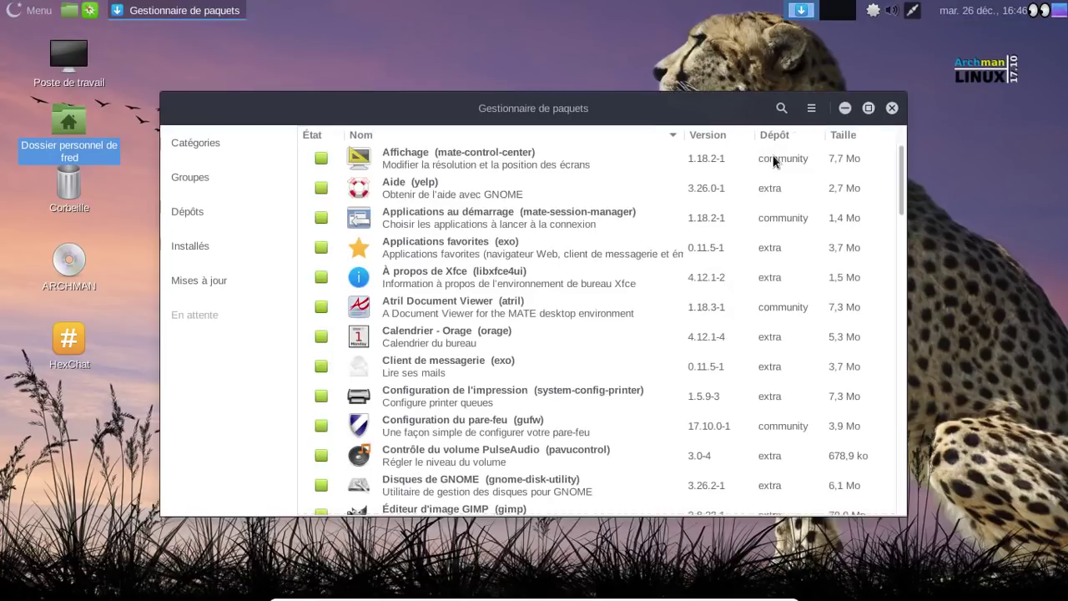
click(781, 109)
text(lib)
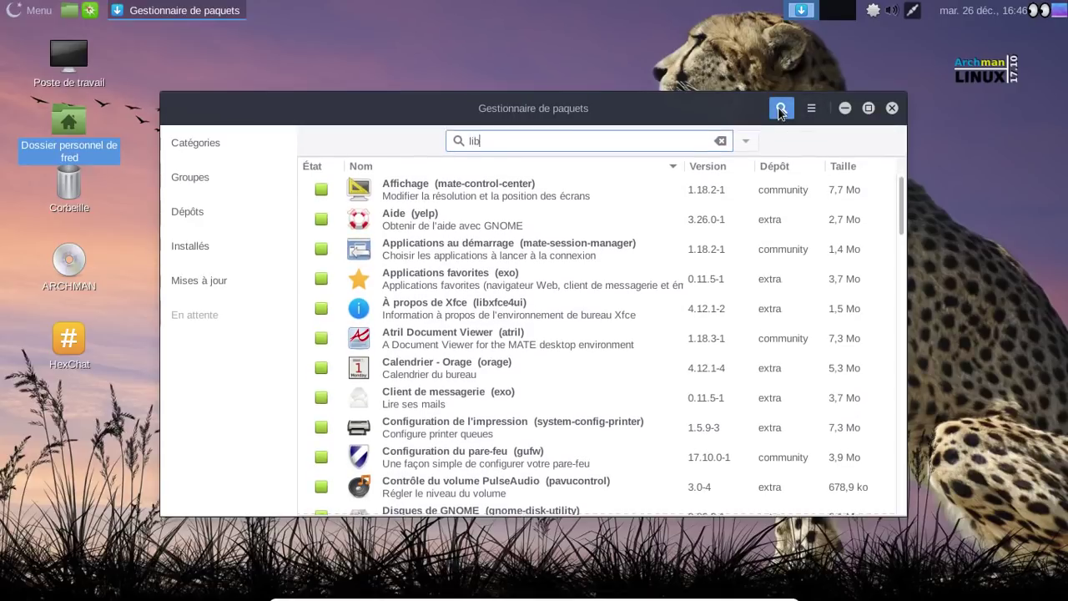
text(reoffice-still-fr)
key(Return)
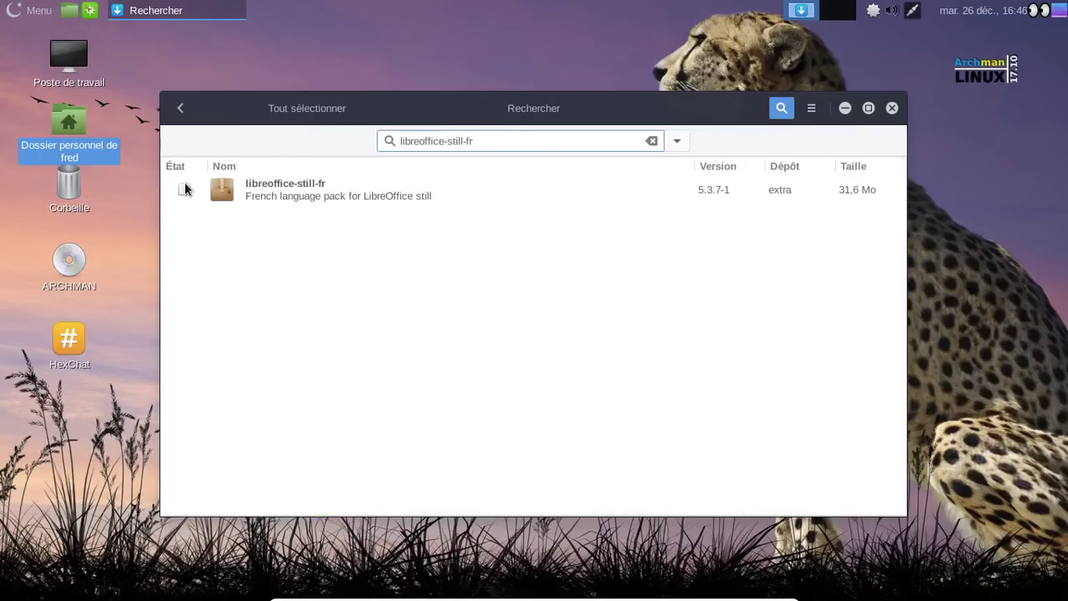
click(184, 189)
click(782, 505)
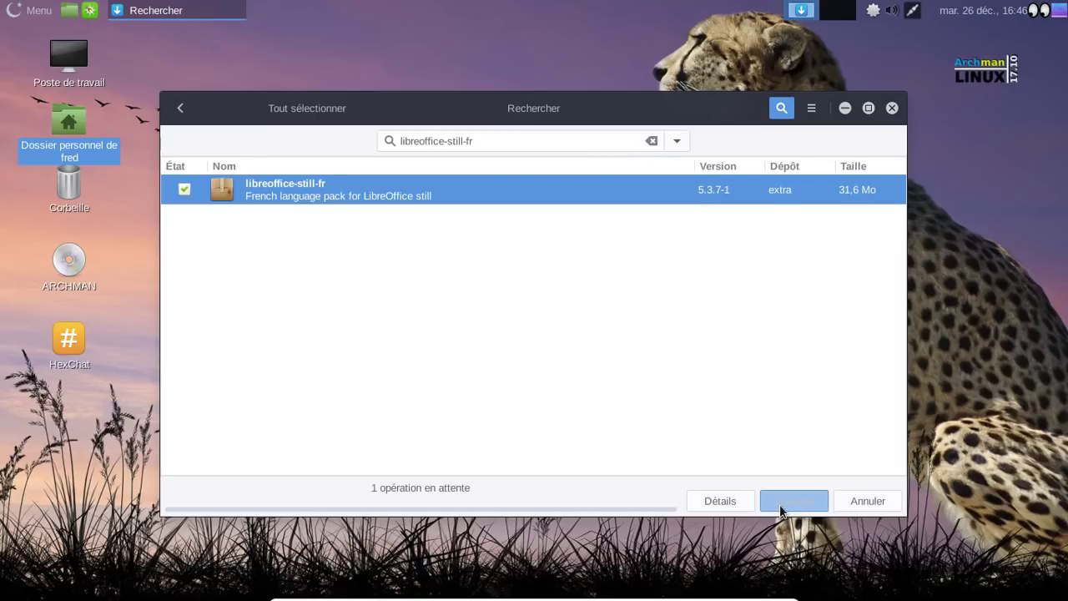
click(721, 441)
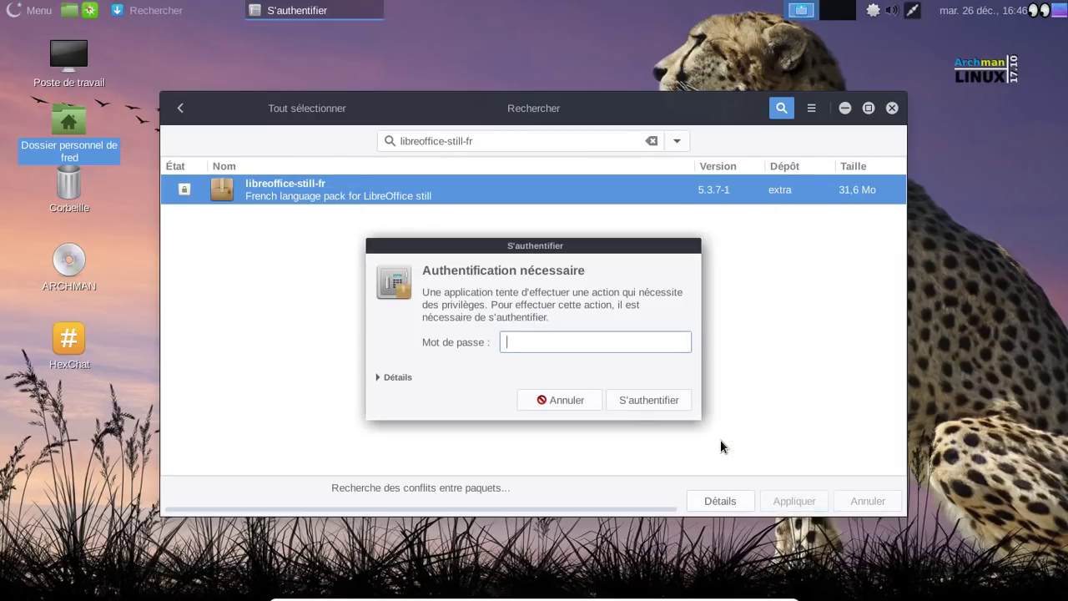
text(••••••••••)
key(Return)
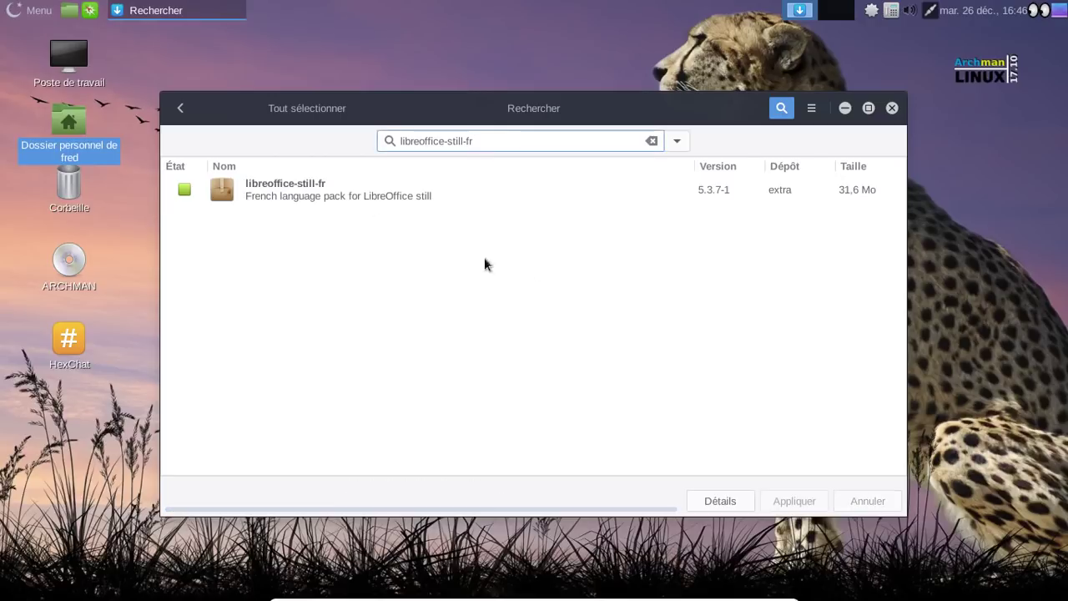
Relaunch LibreOffice Writer to confirm its French interface, then close it
click(33, 10)
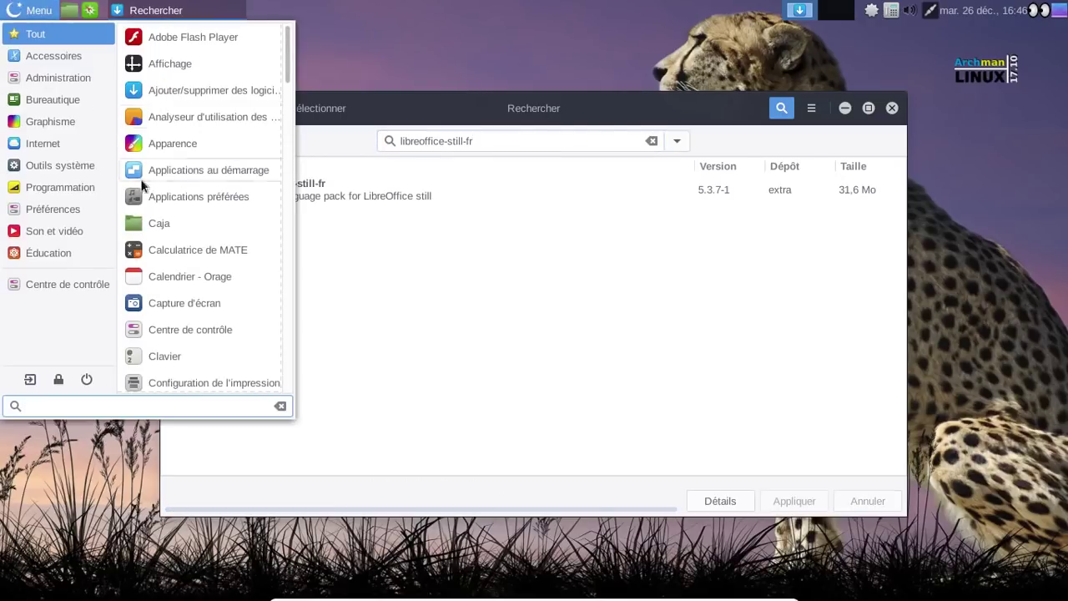
click(61, 165)
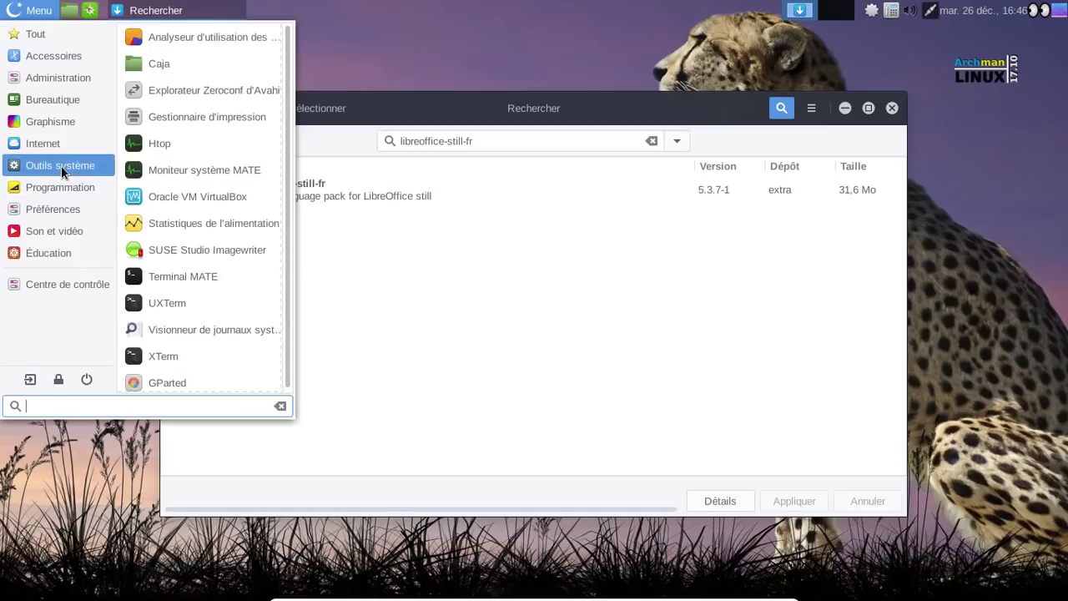
click(42, 101)
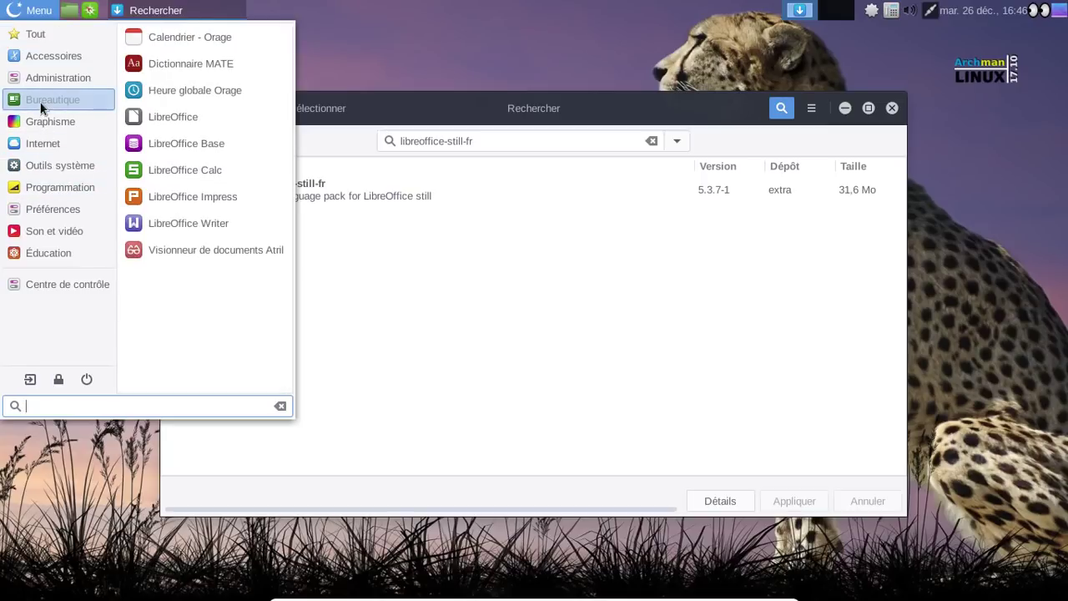
click(181, 222)
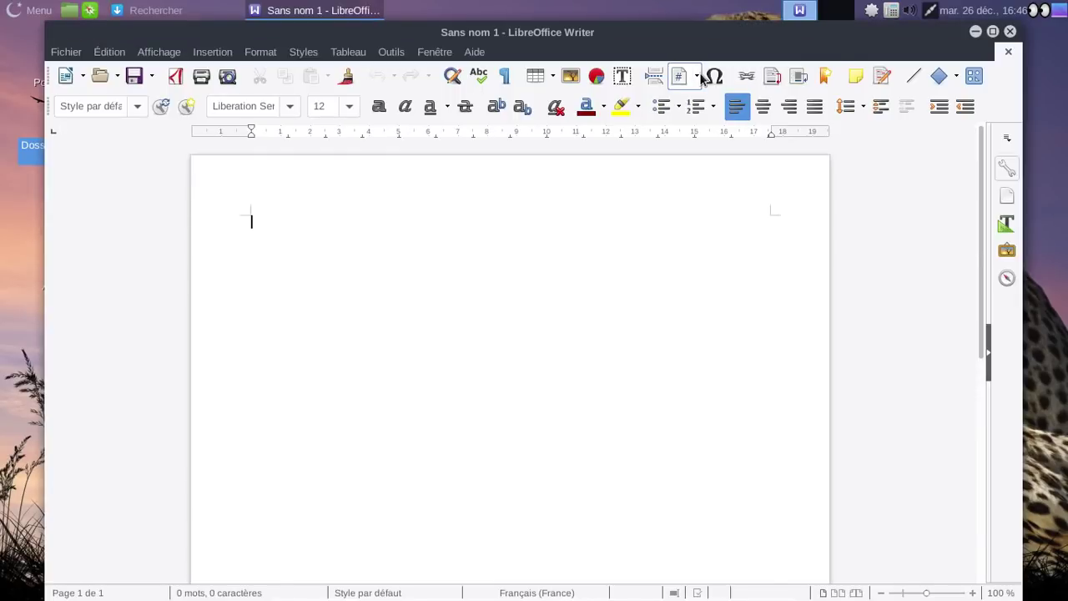
click(1010, 33)
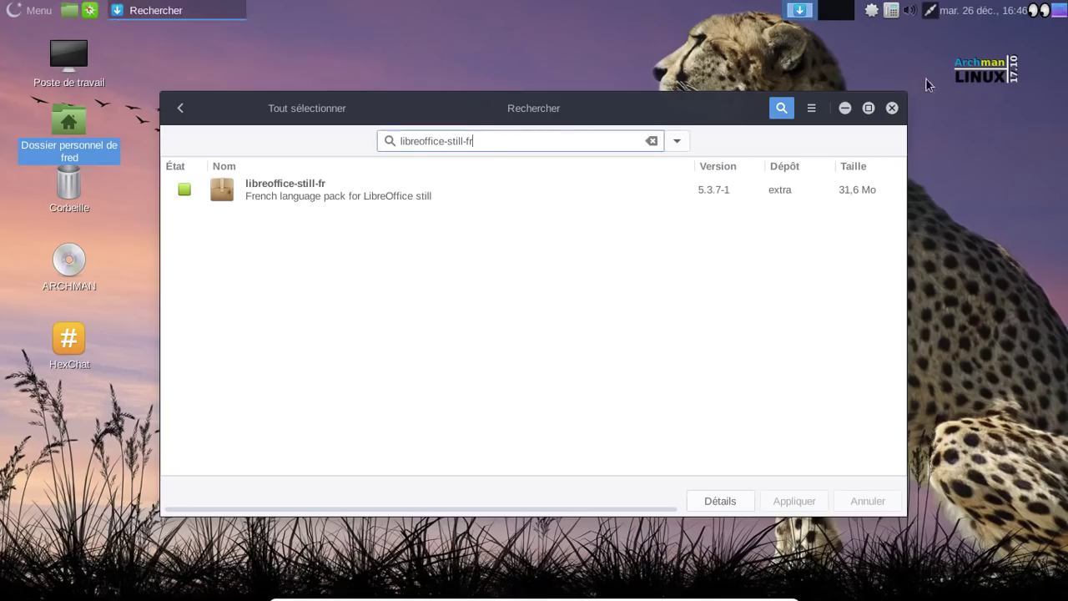
Open the Orphelins list and uninstall the first four orphans, including kinit and mozilla-common
click(185, 107)
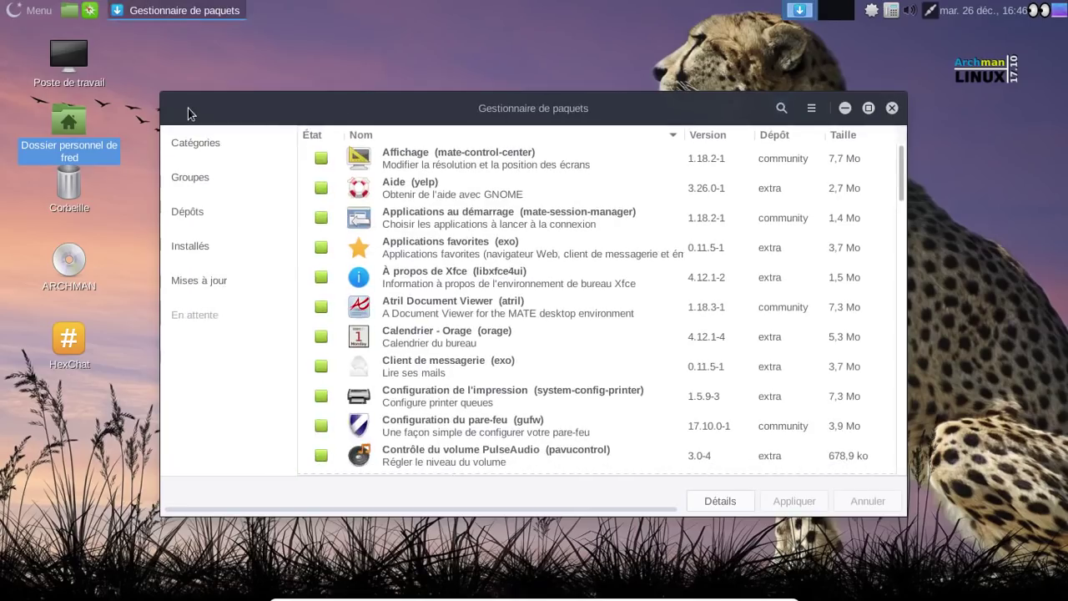
click(199, 254)
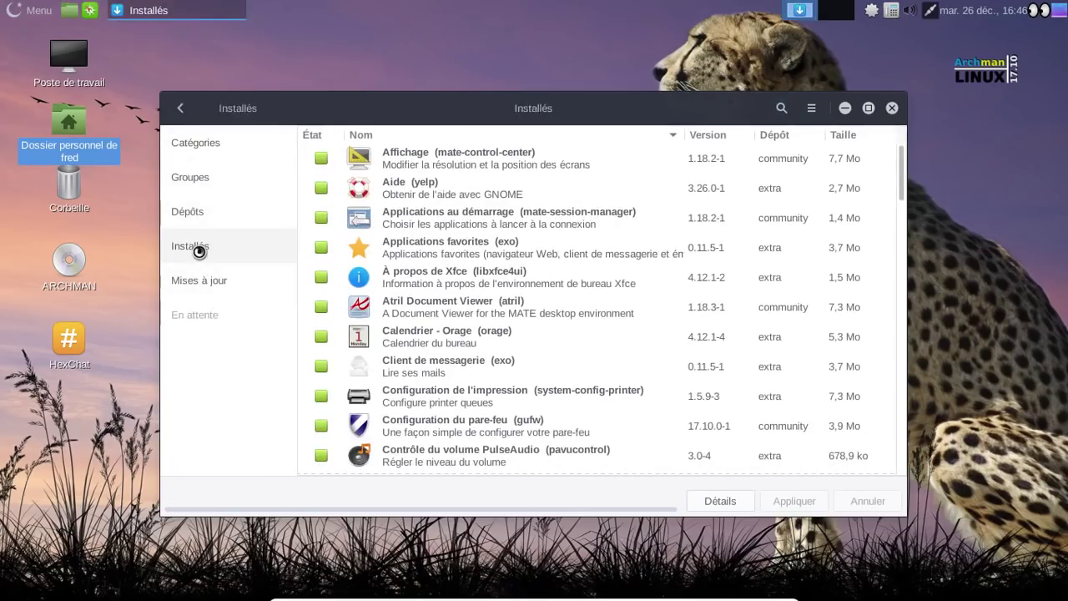
click(205, 212)
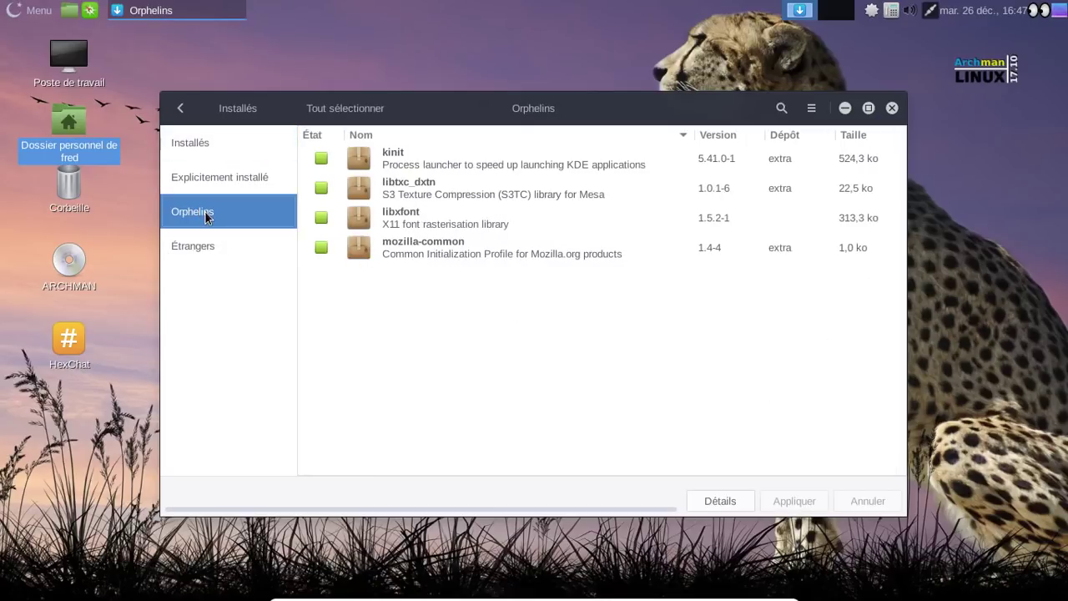
click(476, 154)
click(470, 246)
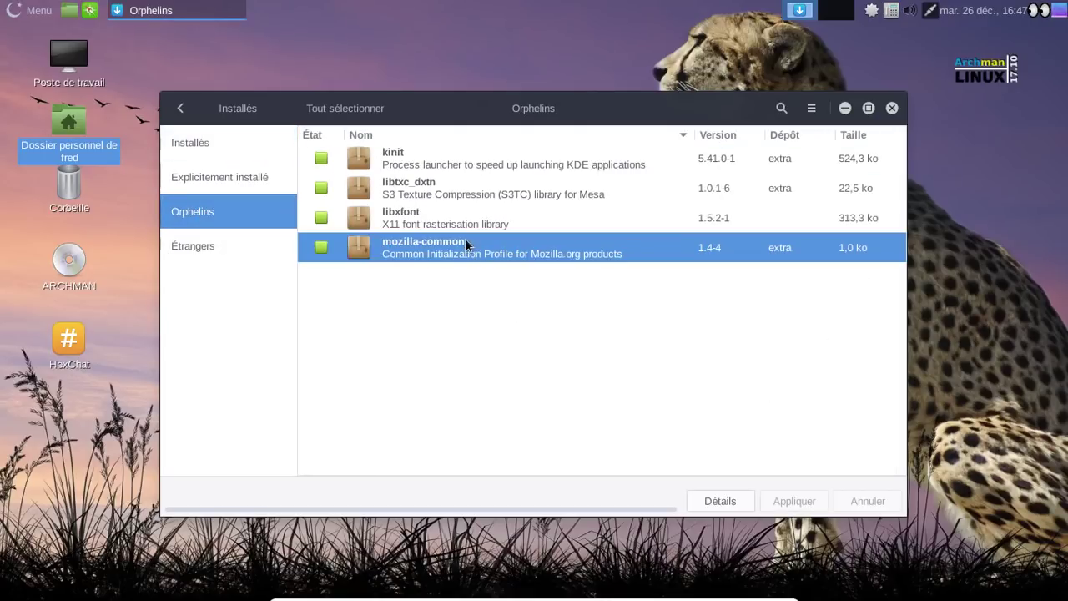
key(ctrl+a)
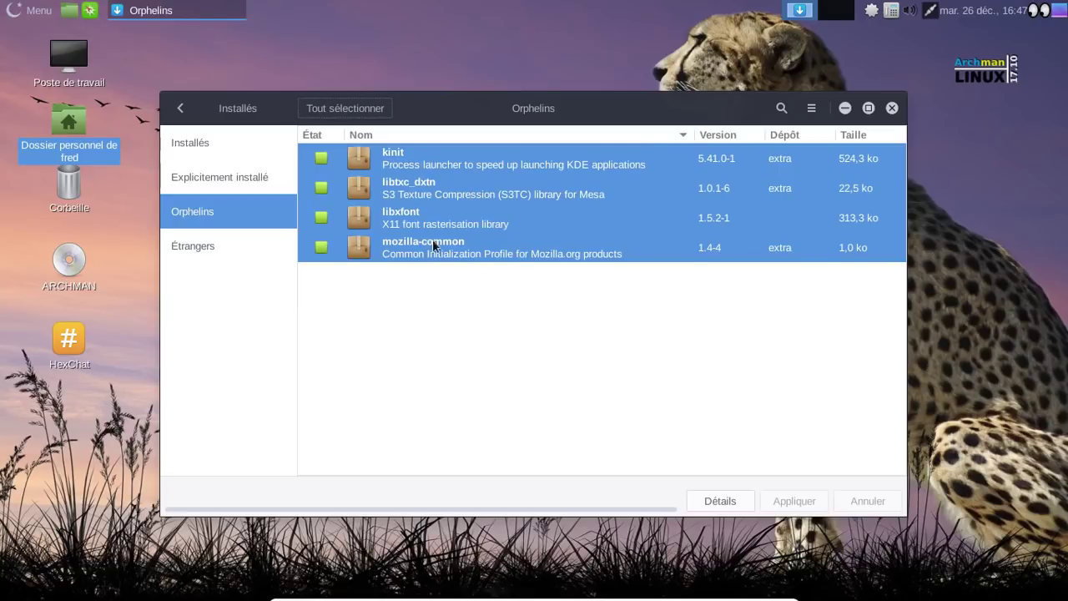
right_click(416, 219)
click(470, 294)
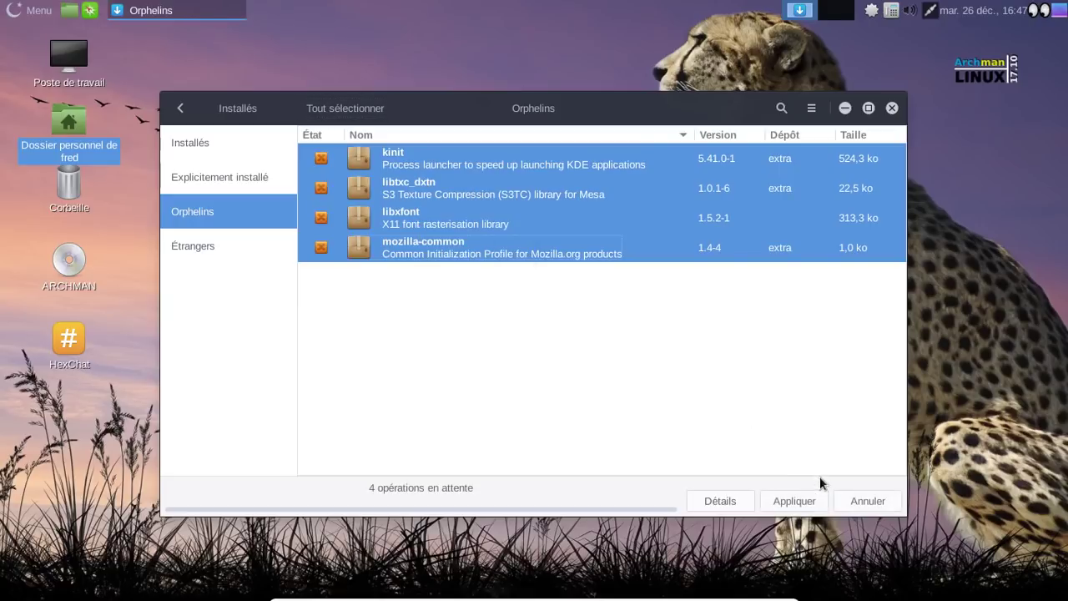
click(805, 501)
click(743, 436)
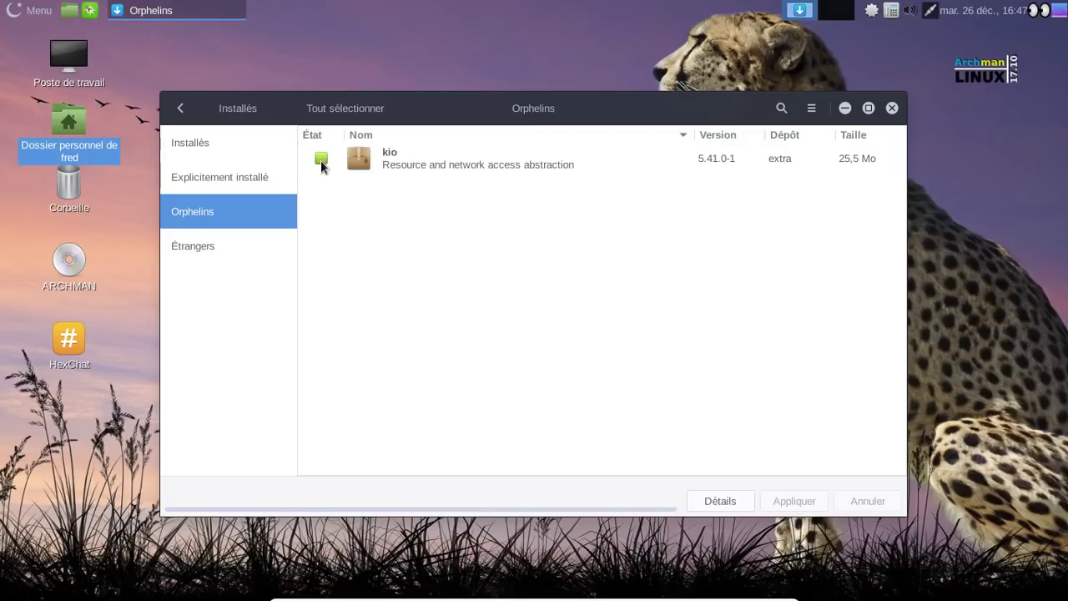
Uninstall the kio orphan, then the next four orphan packages
click(321, 161)
click(793, 501)
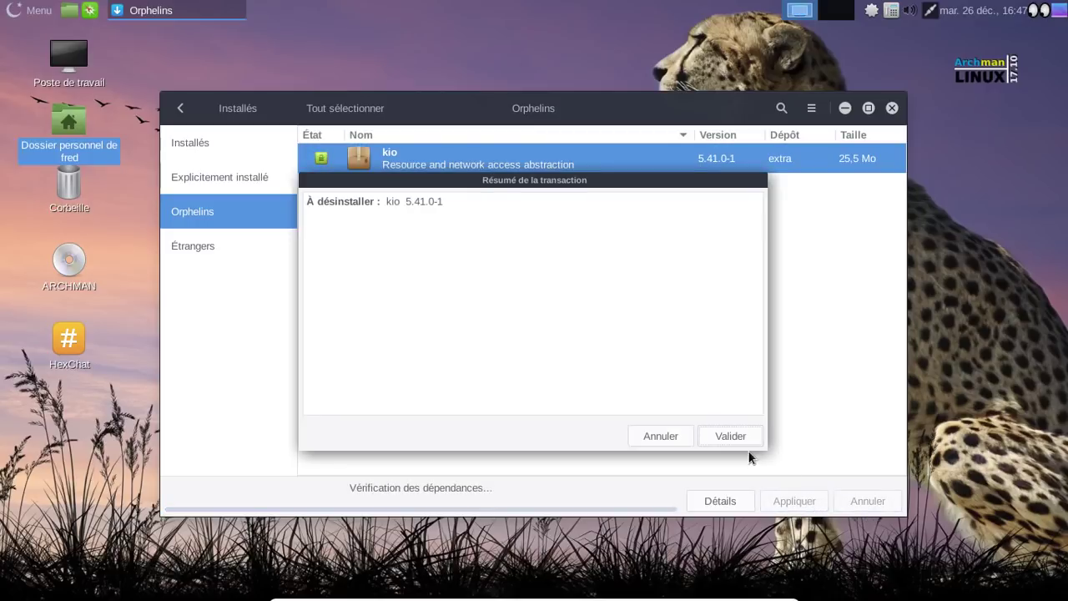
click(730, 435)
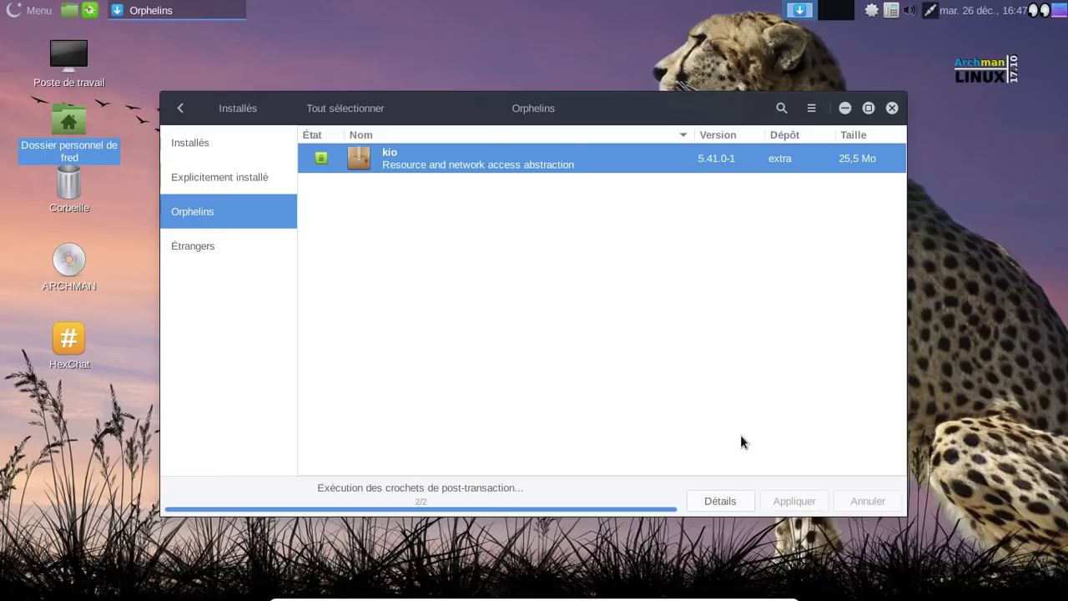
key(ctrl+a)
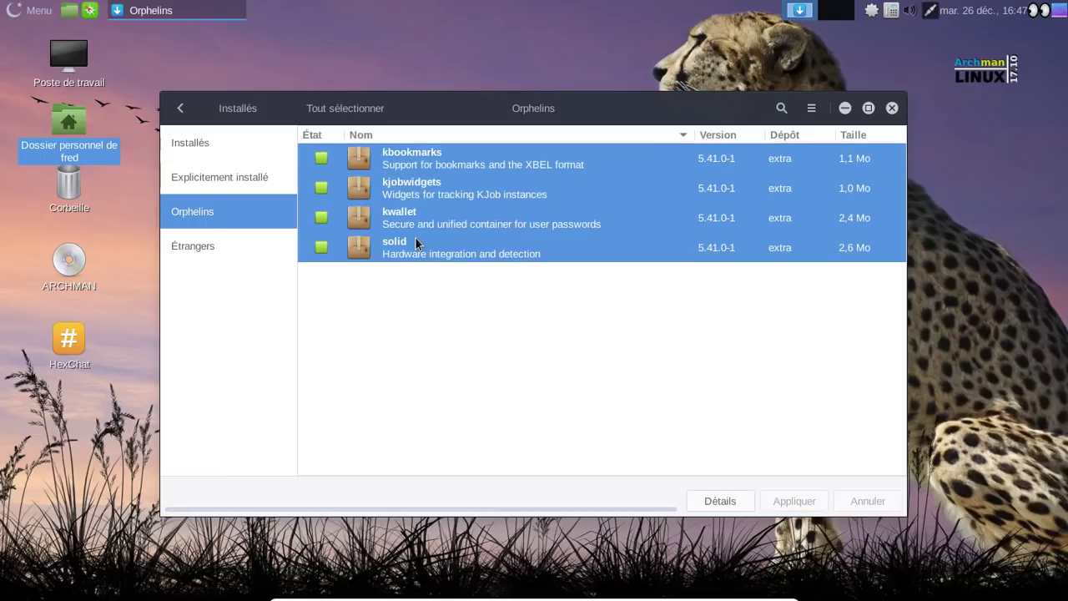
right_click(416, 239)
click(478, 309)
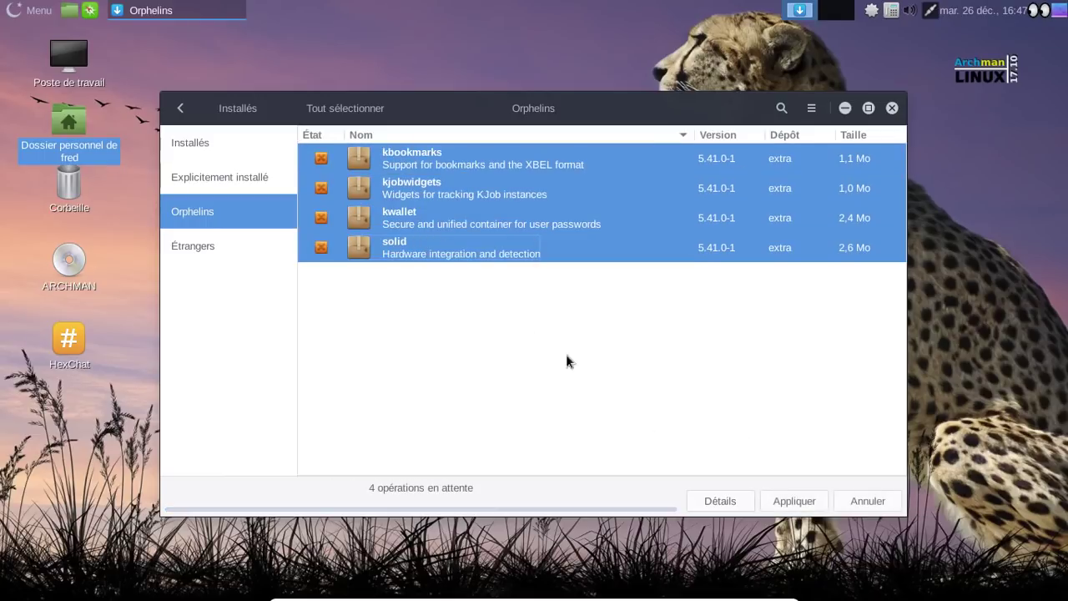
click(793, 500)
click(726, 427)
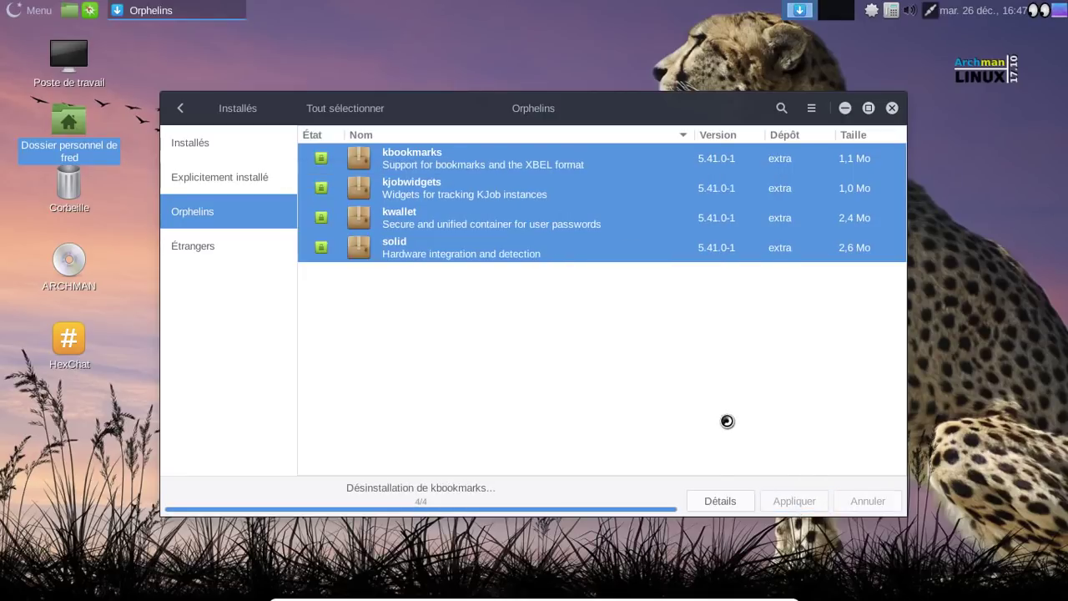
Remove the next orphan batches of three and four, including media-player-info and libdbusmenu-qt5
click(439, 228)
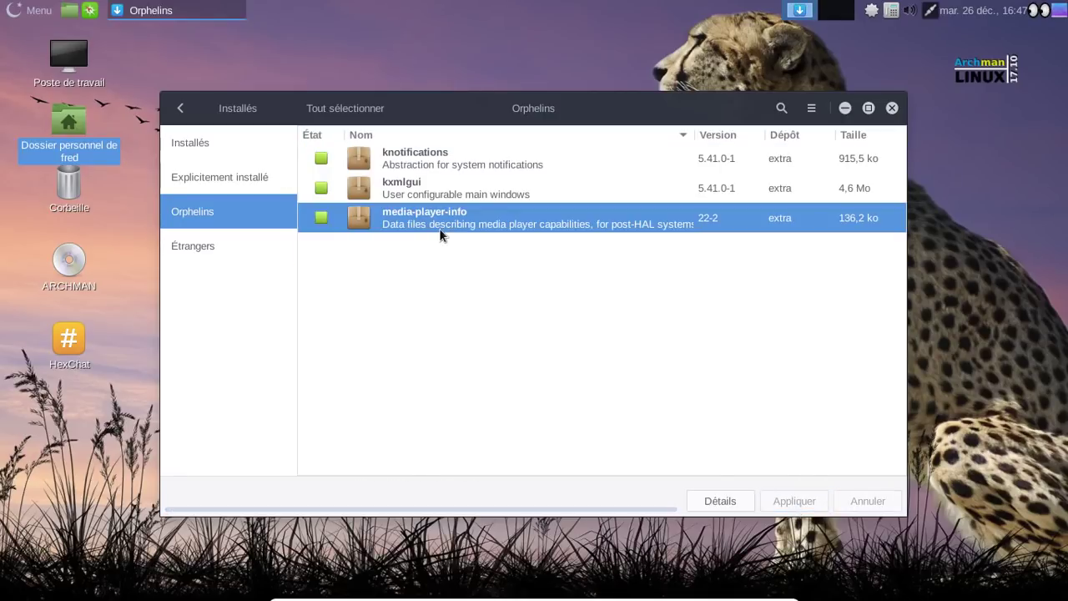
key(ctrl+a)
right_click(432, 220)
click(488, 291)
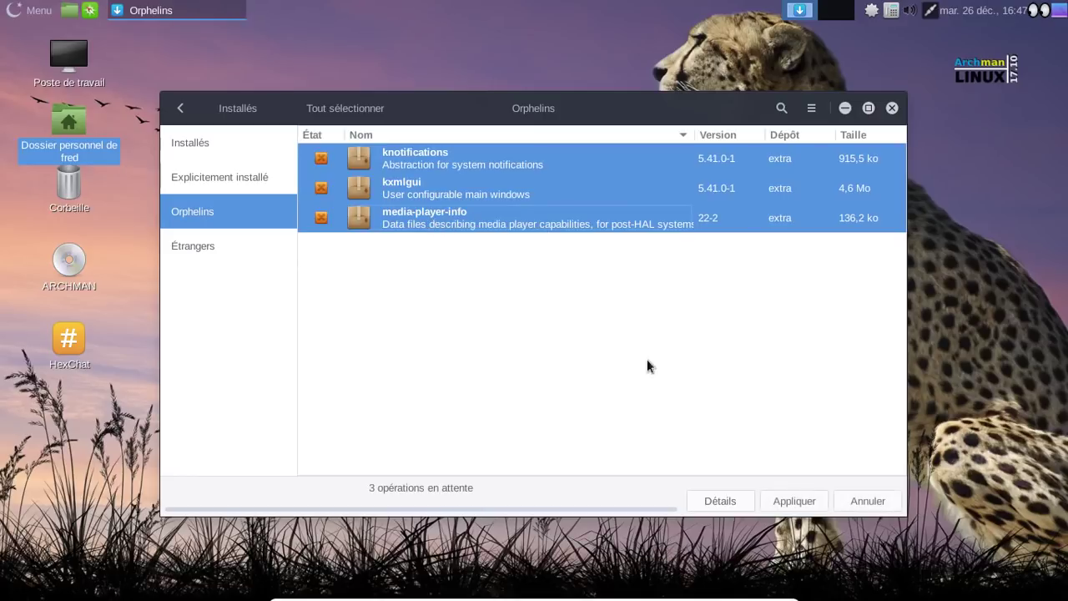
click(793, 501)
click(717, 420)
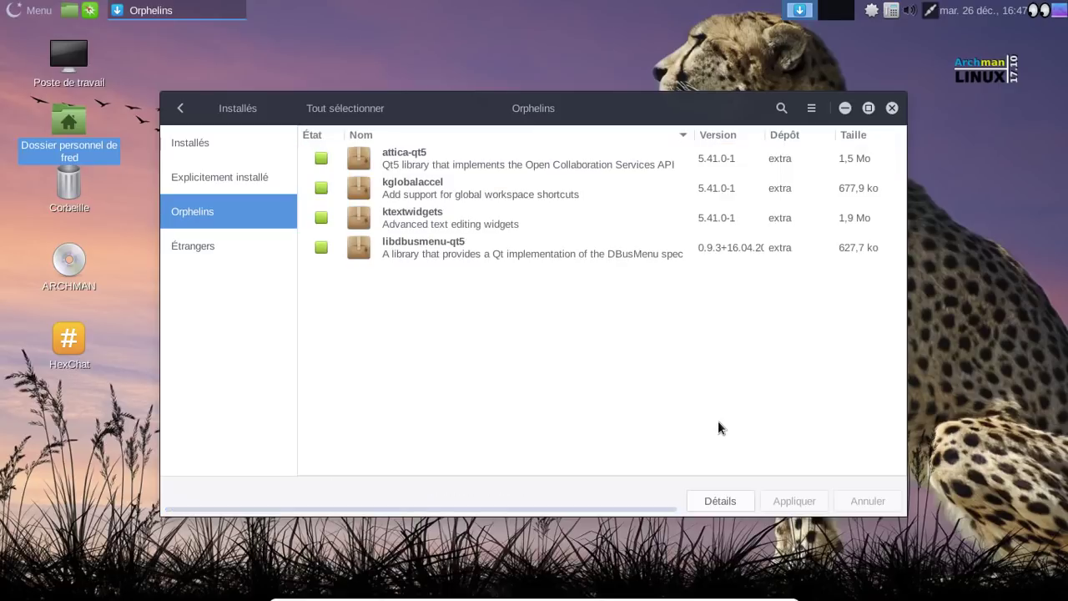
click(521, 251)
key(ctrl+a)
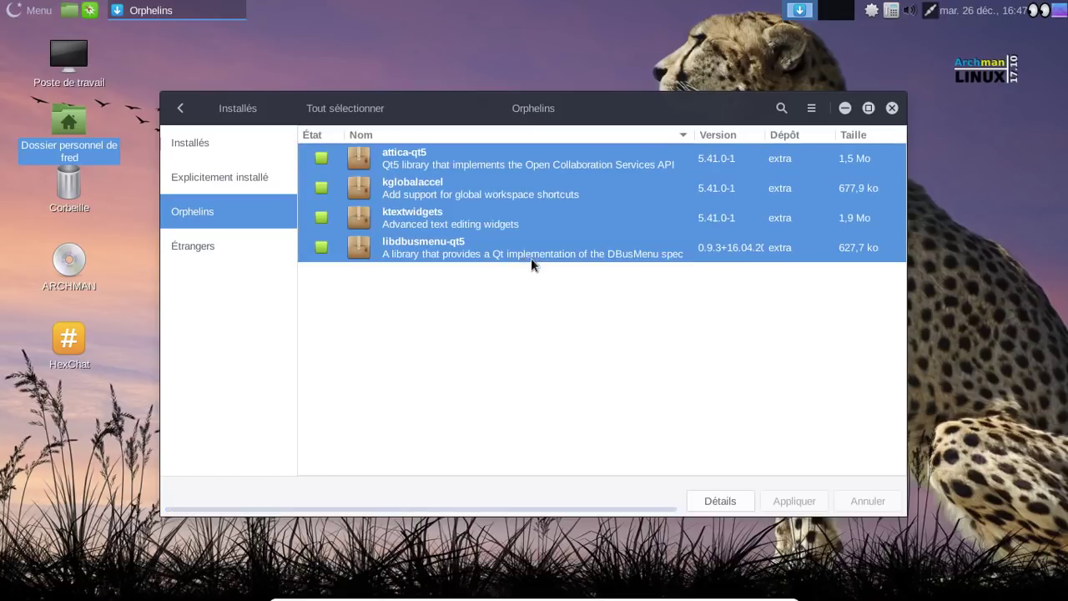
right_click(526, 247)
click(594, 321)
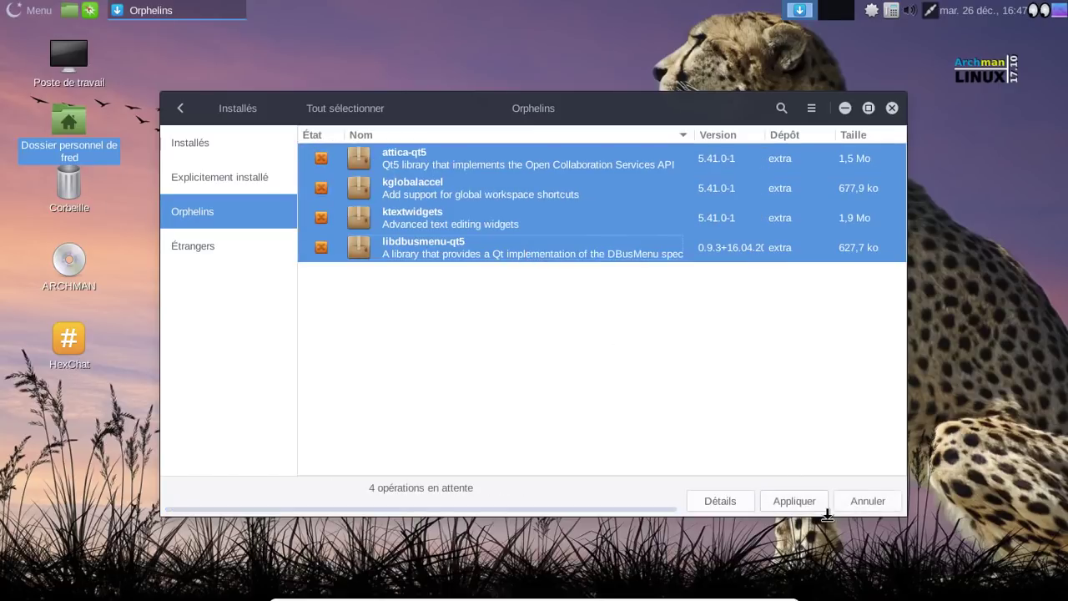
click(813, 504)
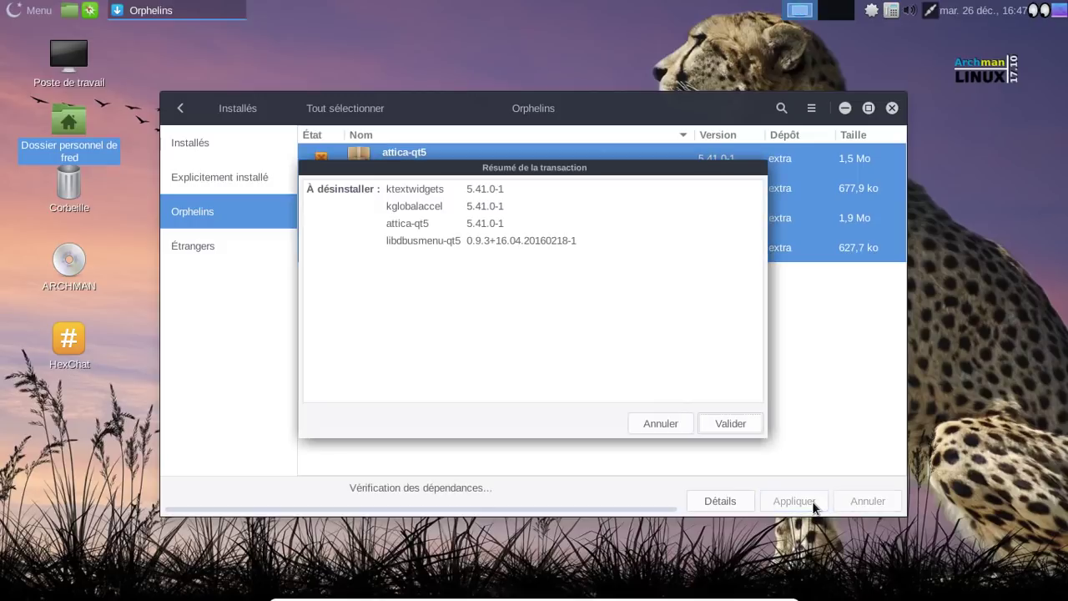
click(734, 423)
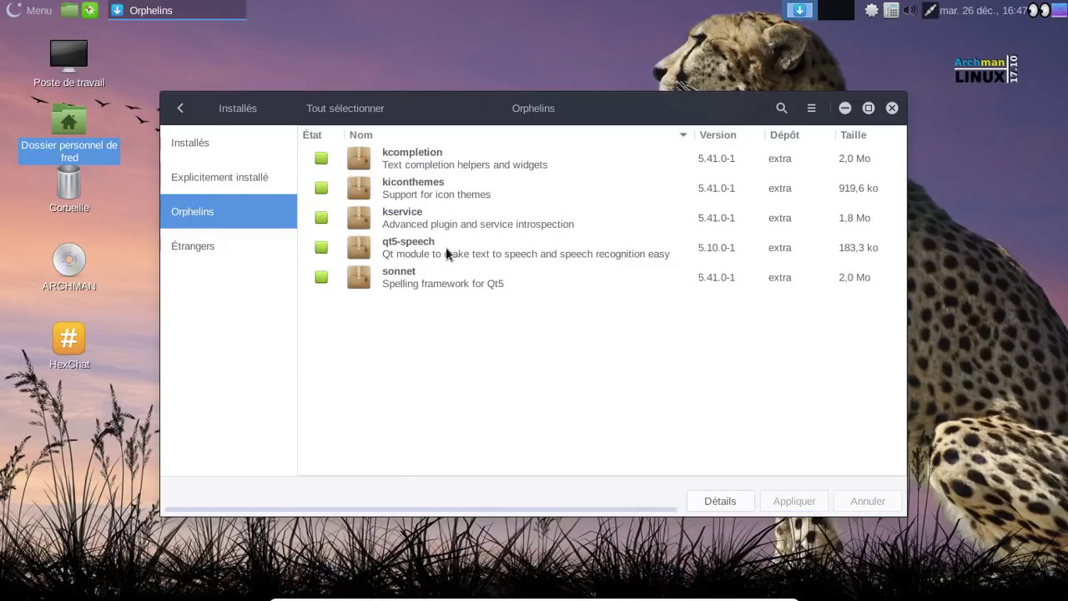
Remove the next five and six orphans, including qt5-speech and kitemviews
click(445, 246)
key(ctrl+a)
right_click(445, 247)
click(510, 320)
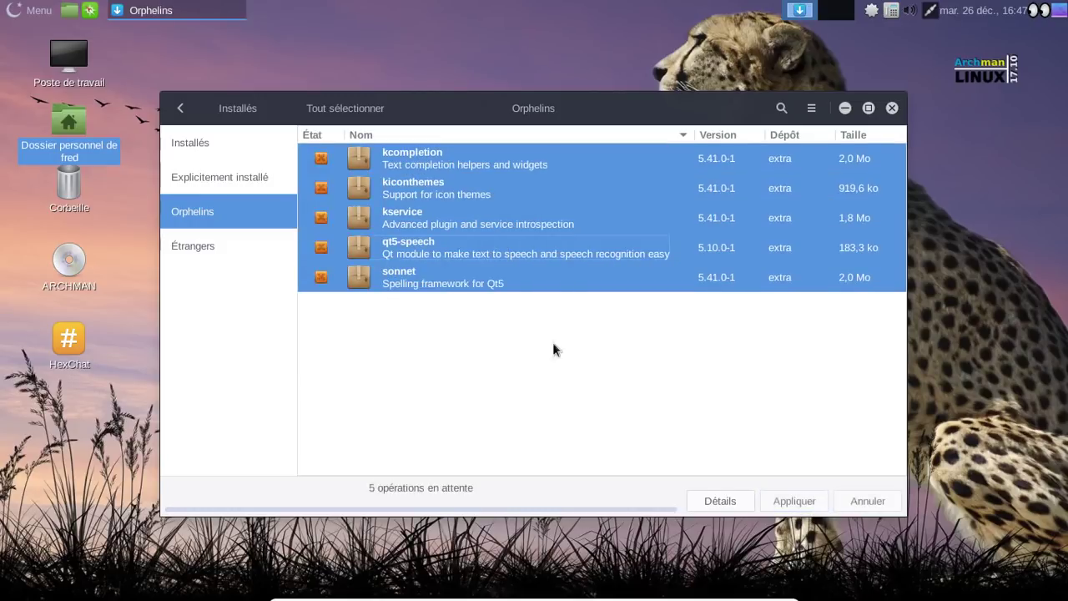
click(803, 500)
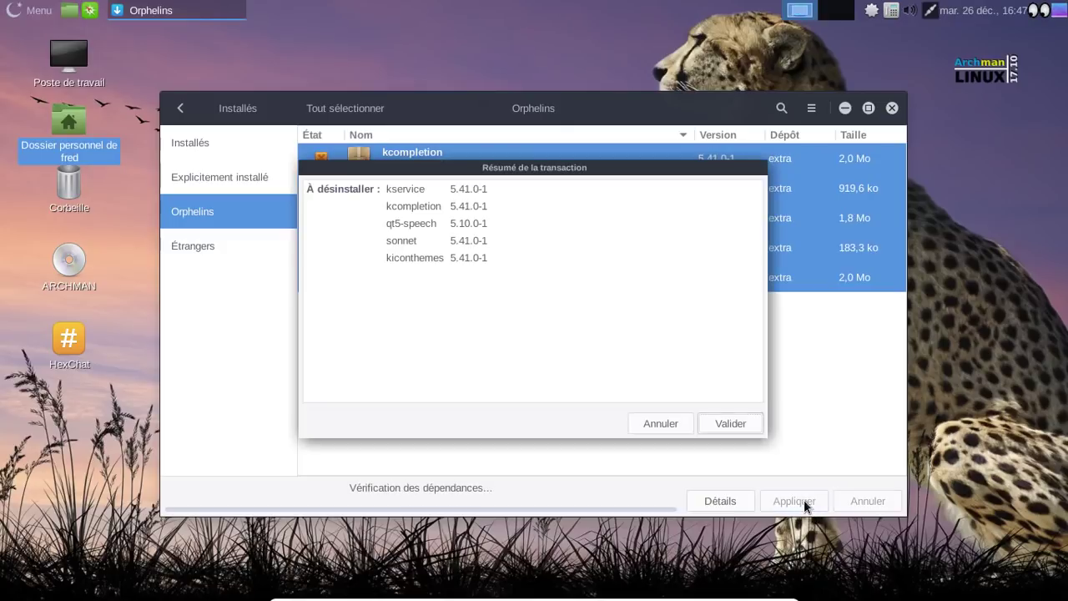
click(728, 425)
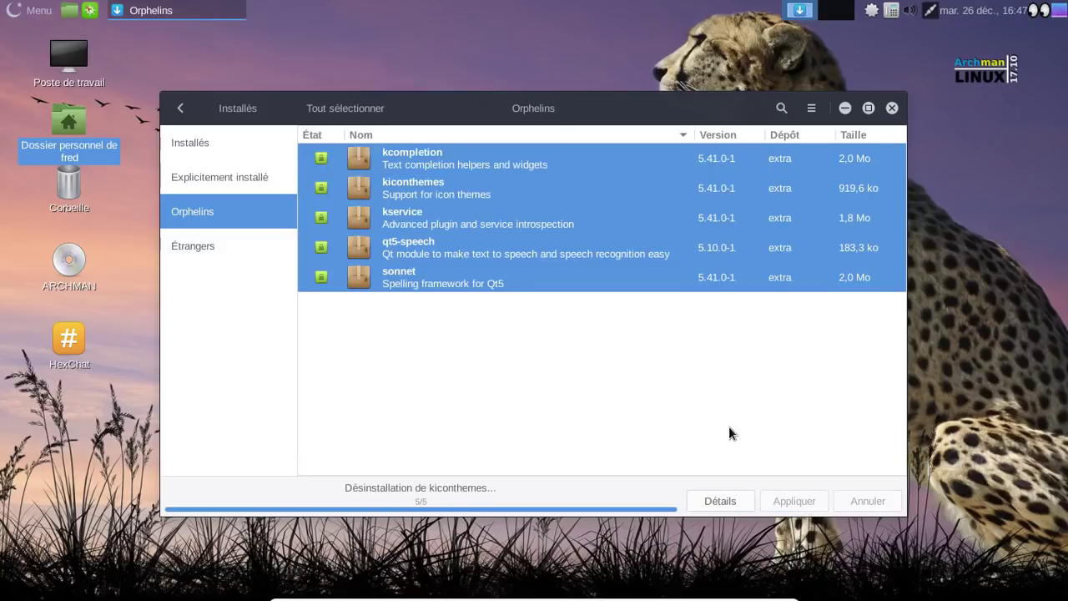
click(480, 284)
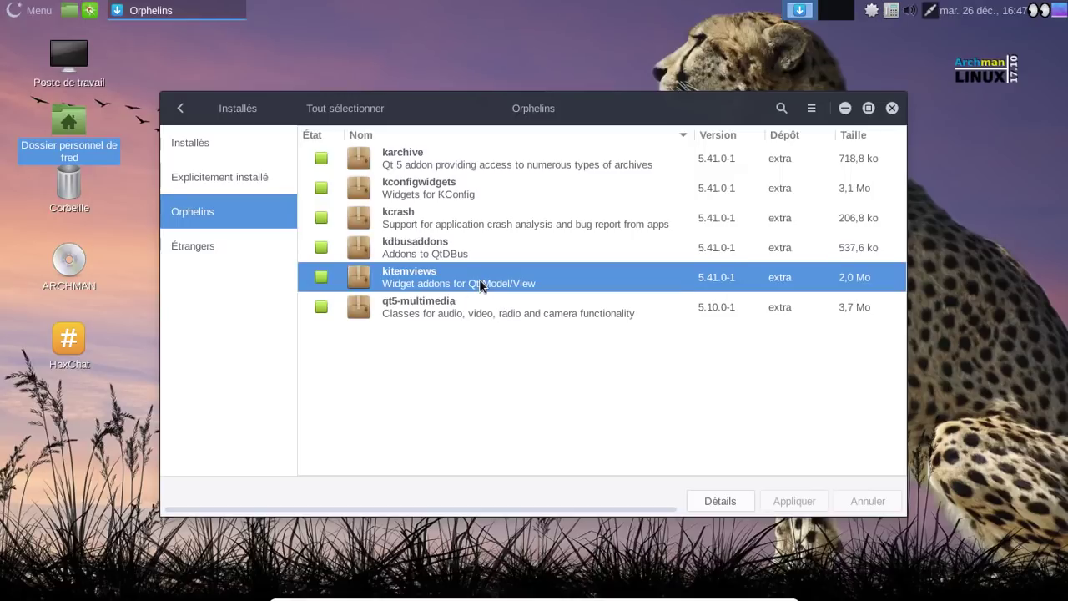
key(ctrl+a)
right_click(479, 284)
click(549, 350)
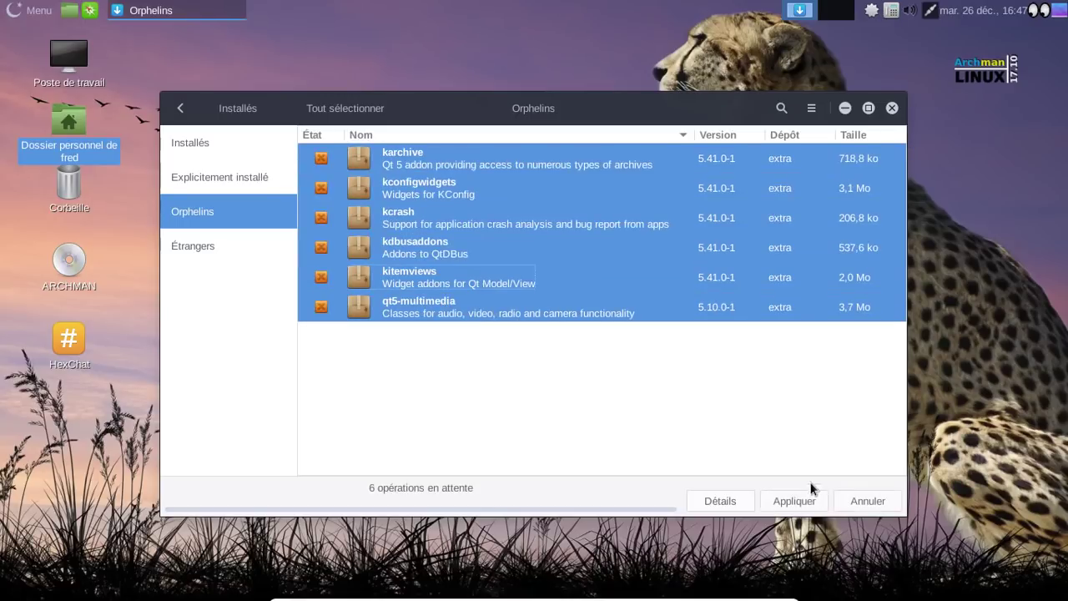
click(817, 500)
click(725, 423)
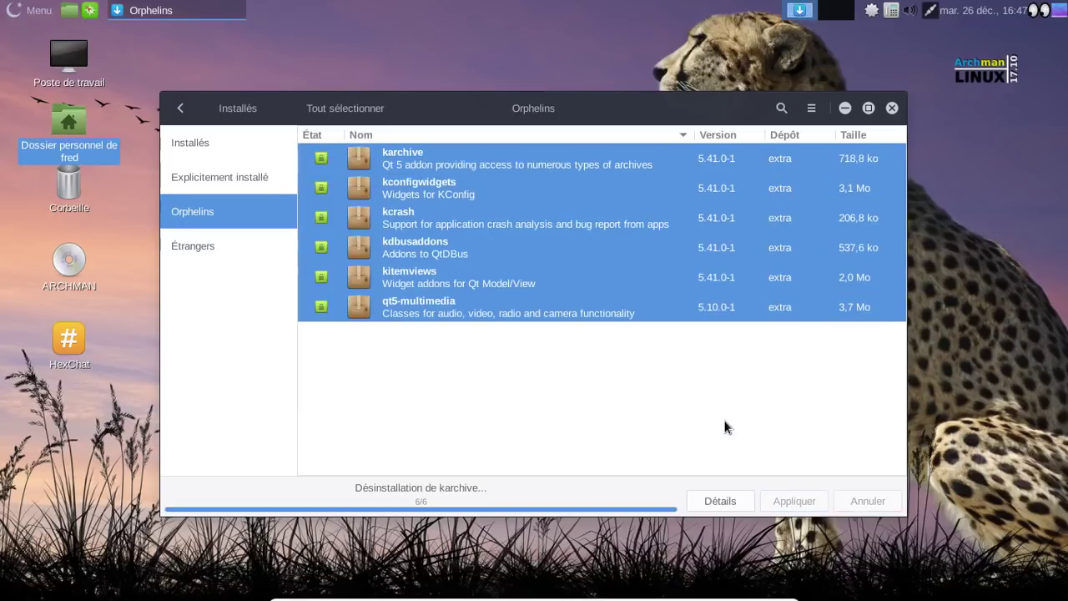
Remove the eight orphans with kwindowsystem and the final three, leaving 'Aucun paquet trouvé'
click(550, 354)
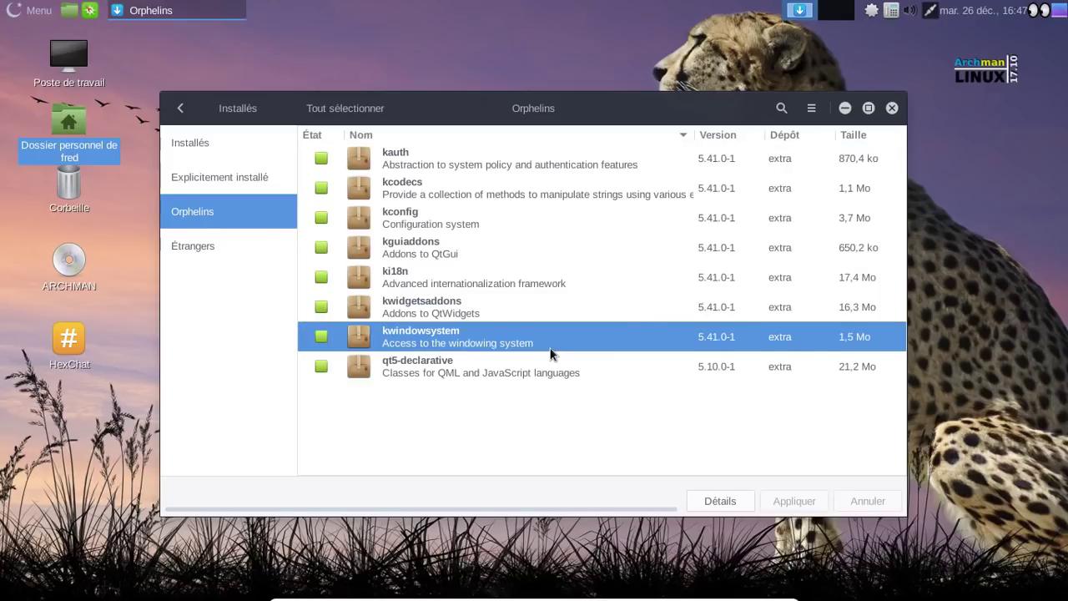
key(ctrl+a)
right_click(551, 353)
click(613, 418)
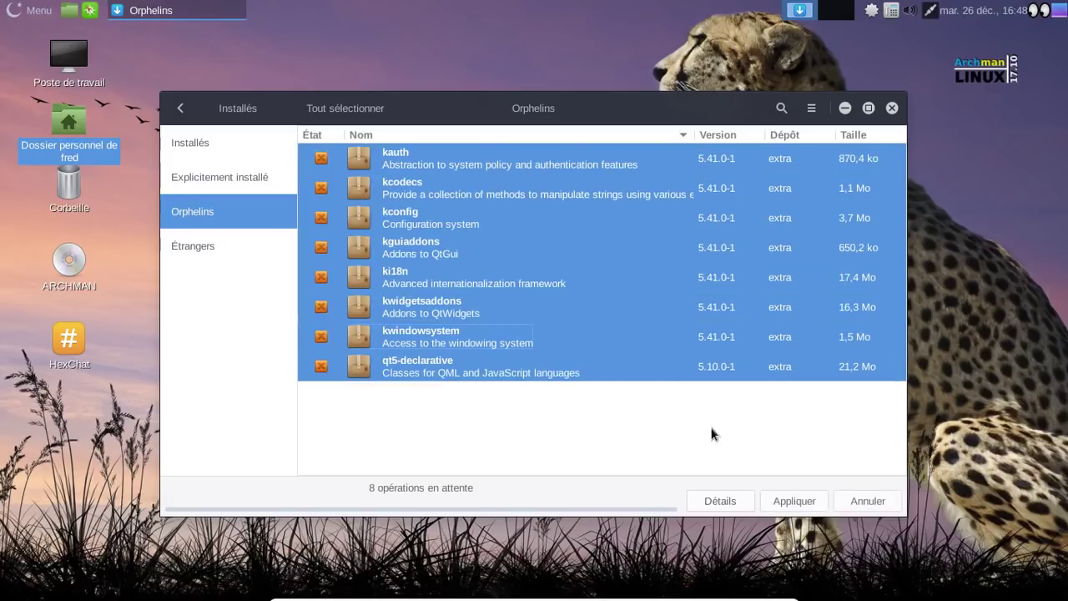
click(811, 502)
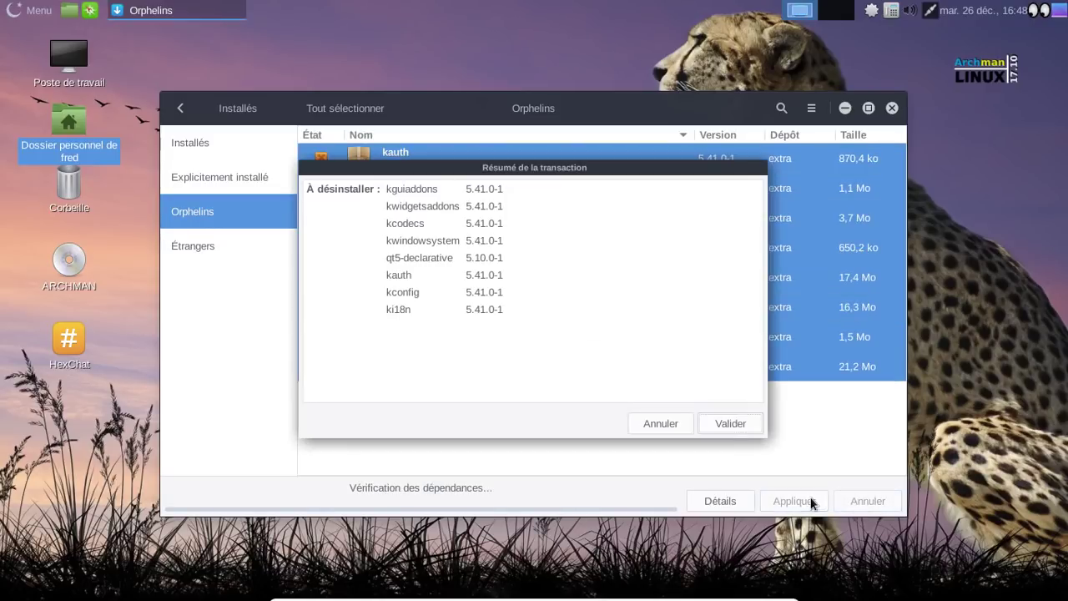
click(726, 423)
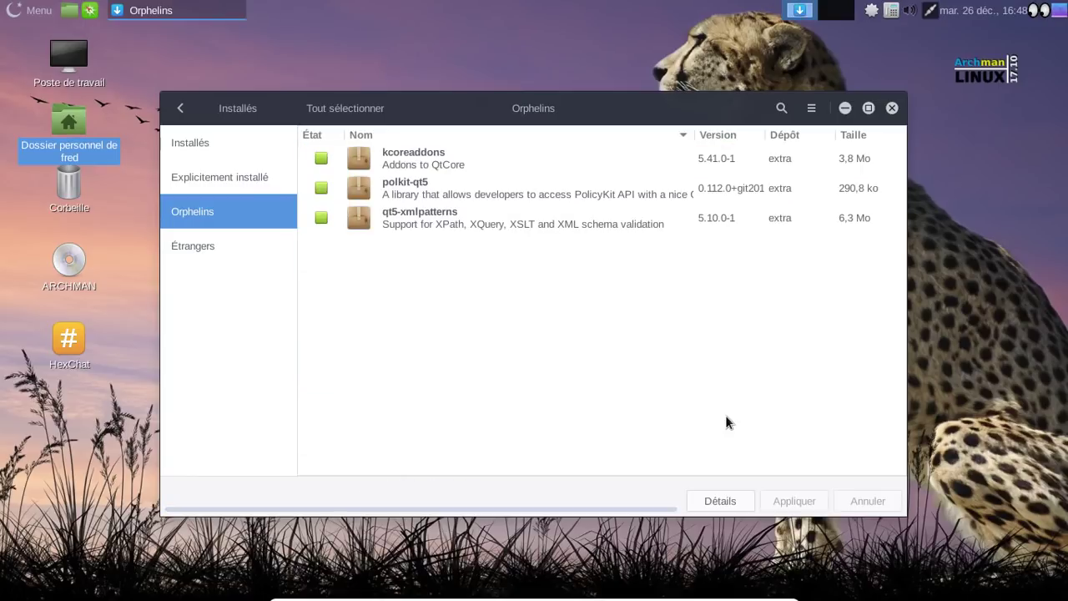
key(ctrl+a)
right_click(505, 199)
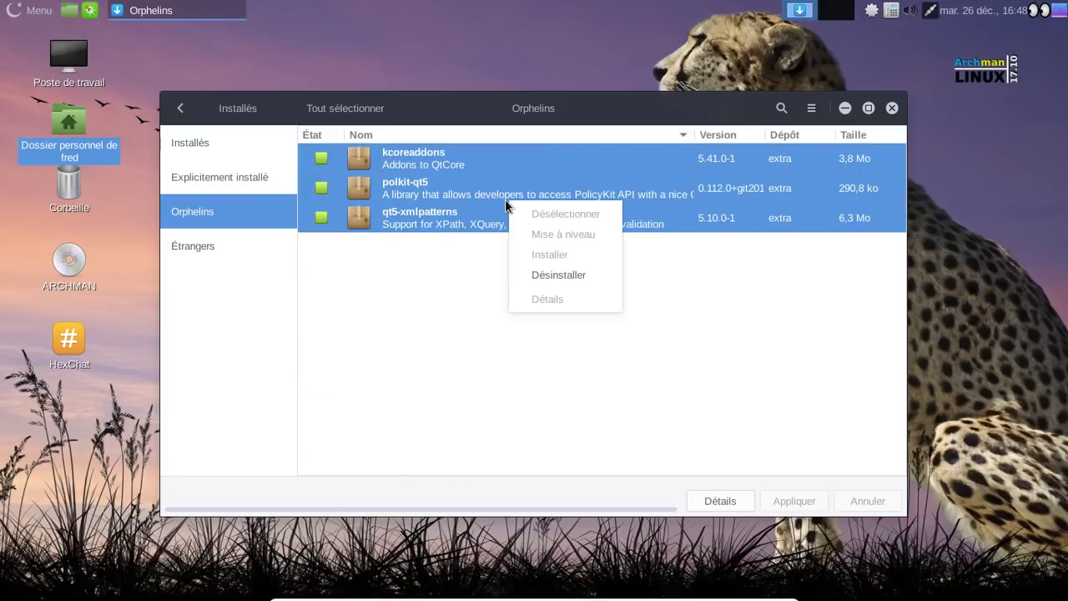
click(548, 270)
click(792, 500)
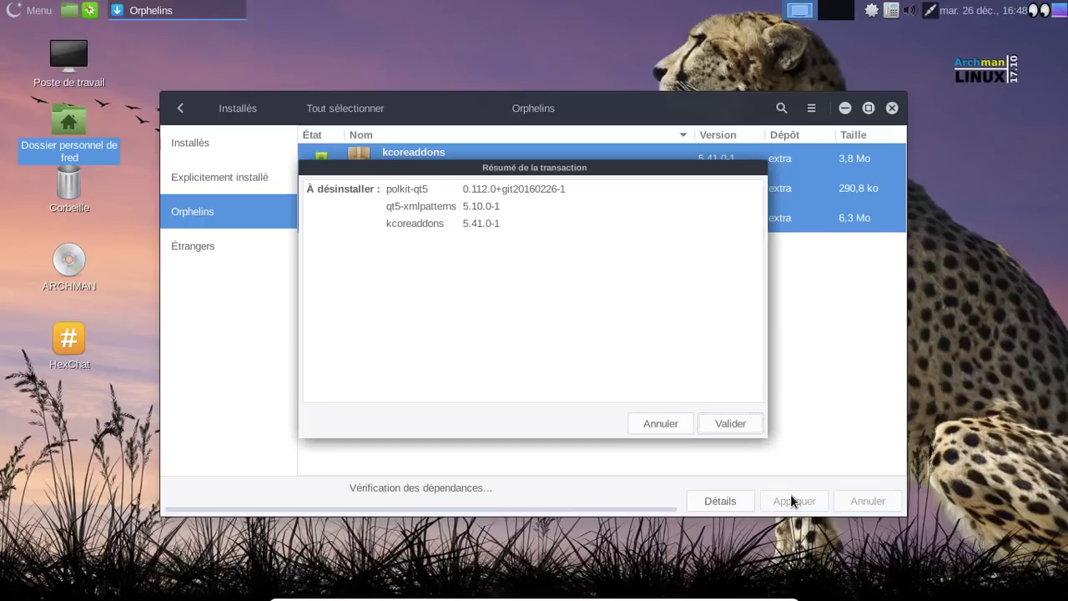
click(731, 424)
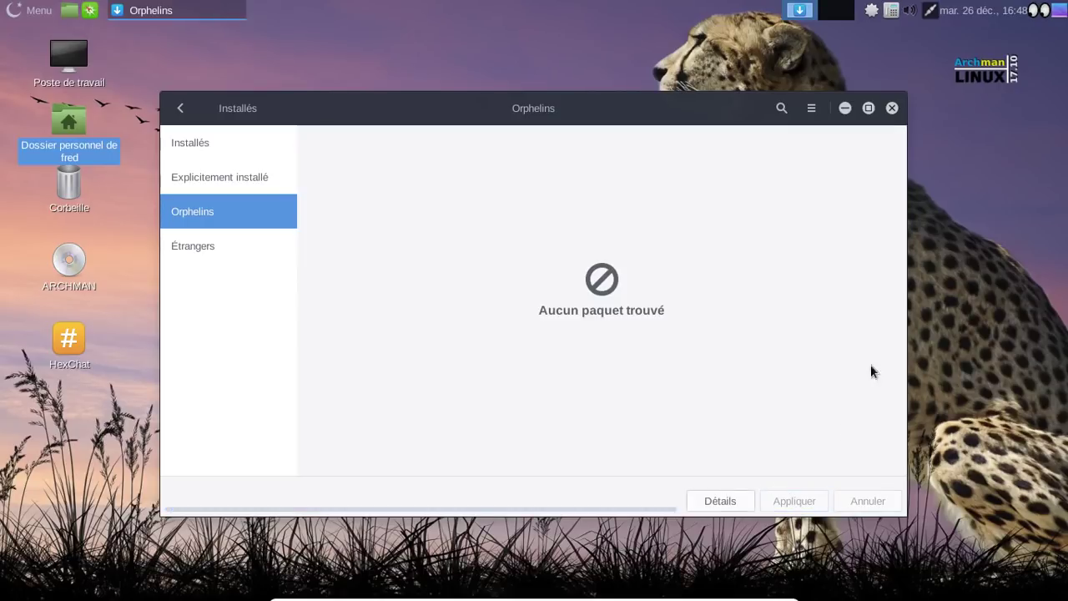
click(225, 247)
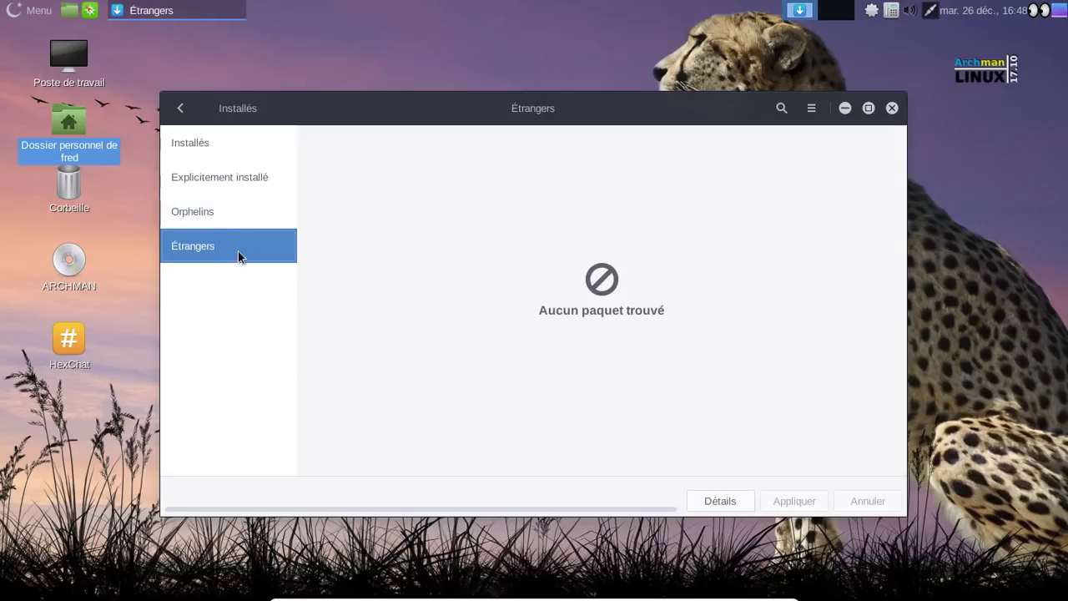
click(180, 108)
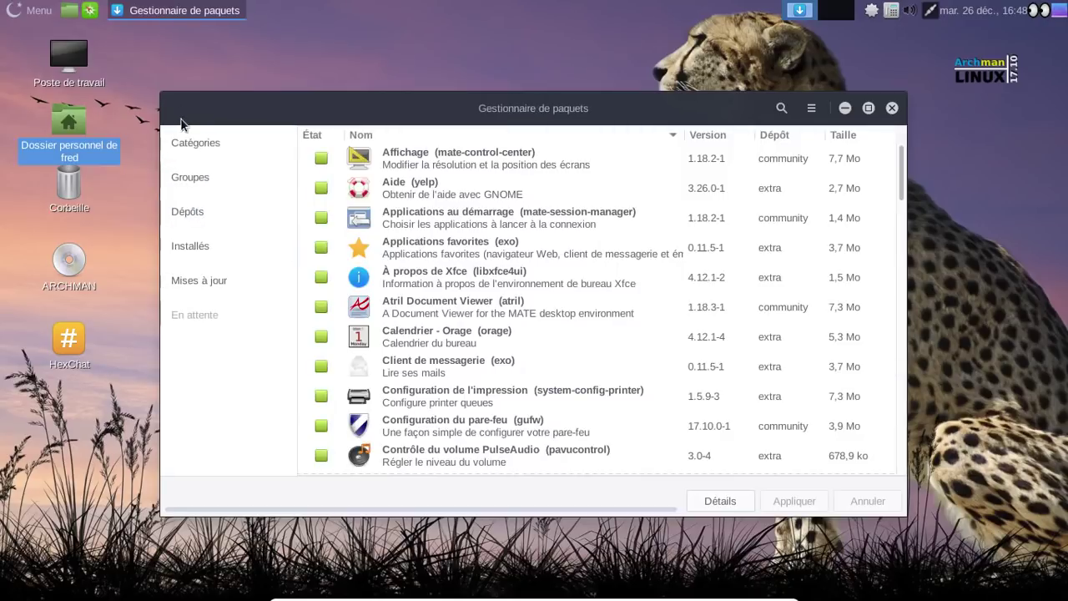
click(203, 213)
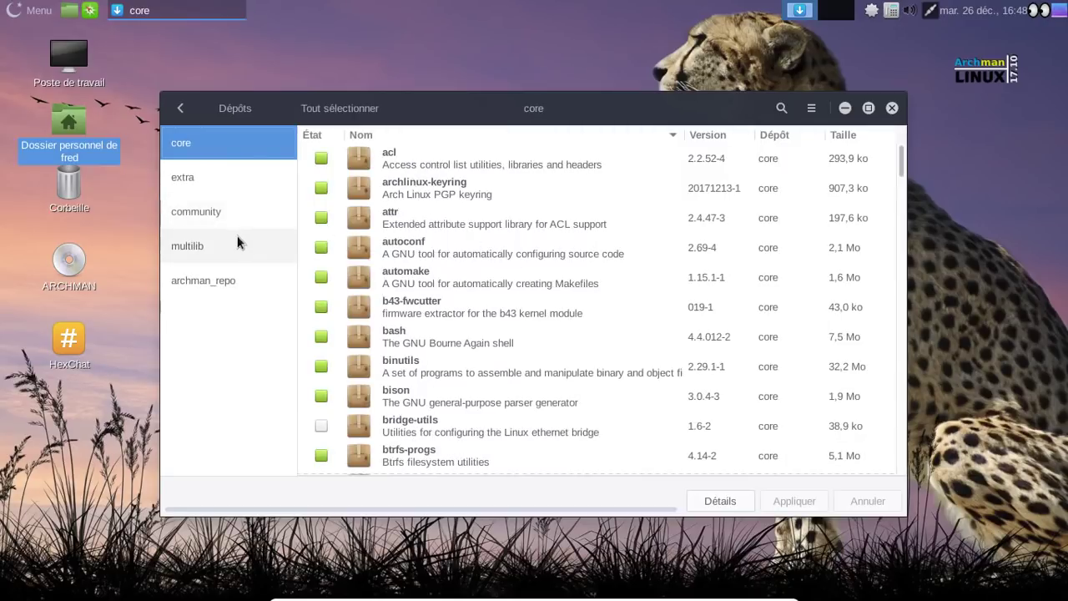
click(237, 275)
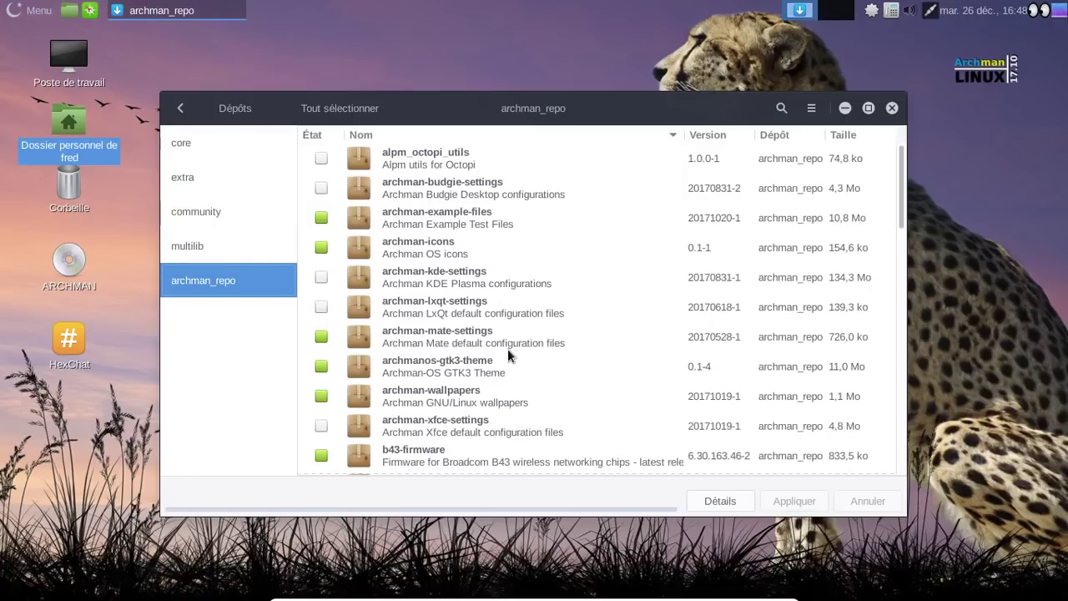
scroll(645, 353, down, 5)
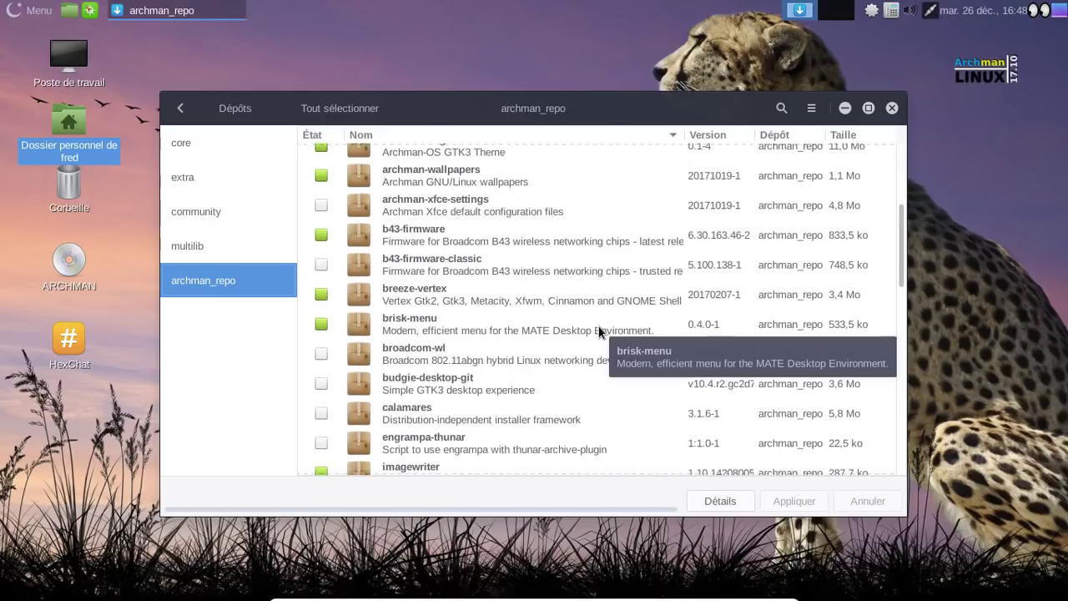
scroll(599, 331, down, 1)
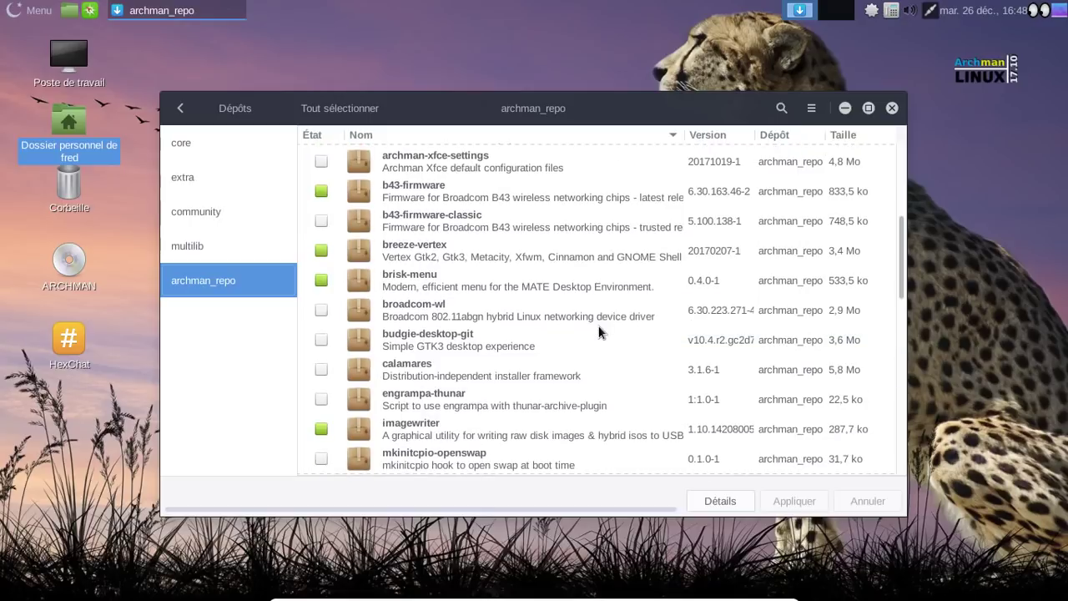
scroll(599, 332, down, 1)
scroll(599, 331, up, 2)
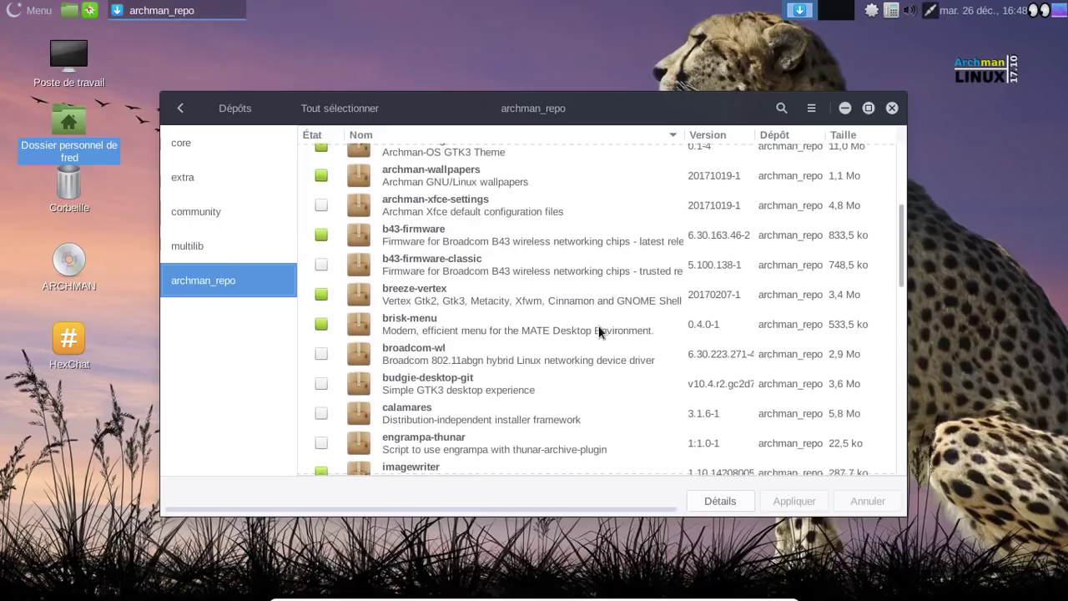
scroll(599, 331, down, 4)
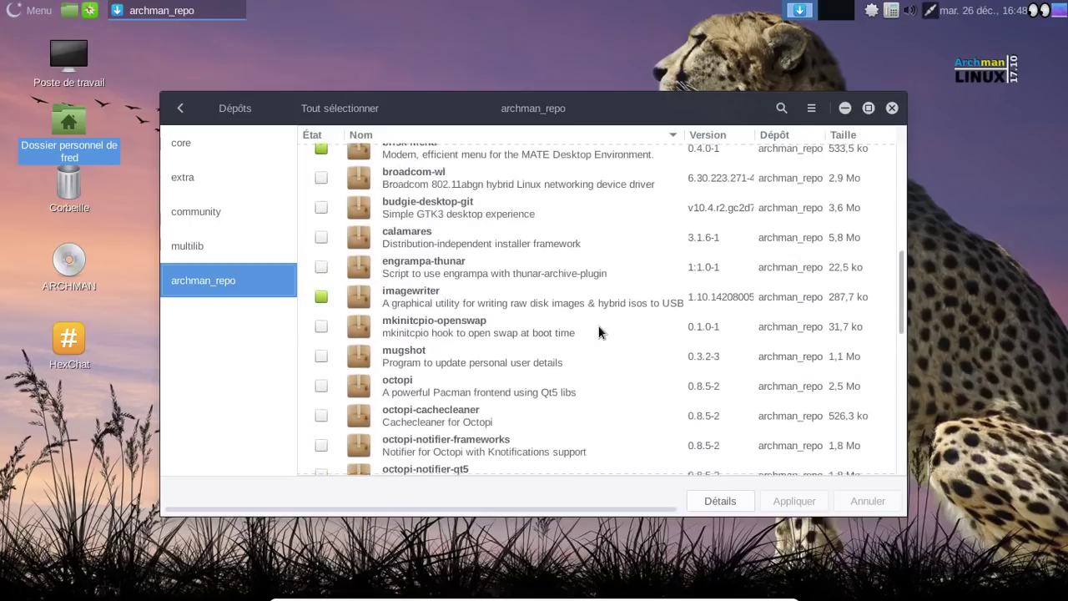
scroll(599, 331, down, 8)
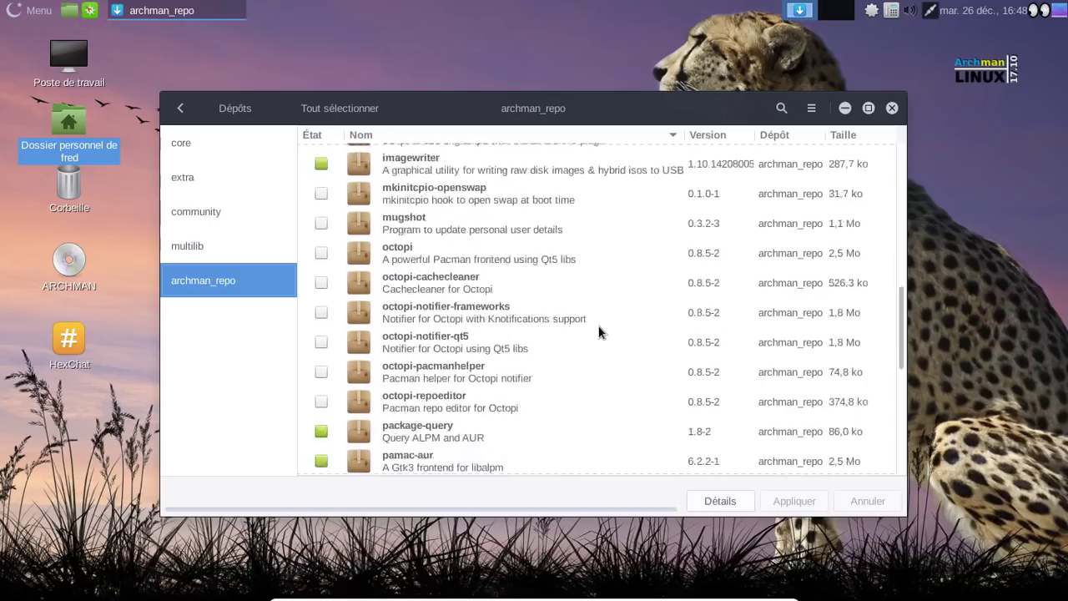
scroll(599, 331, down, 4)
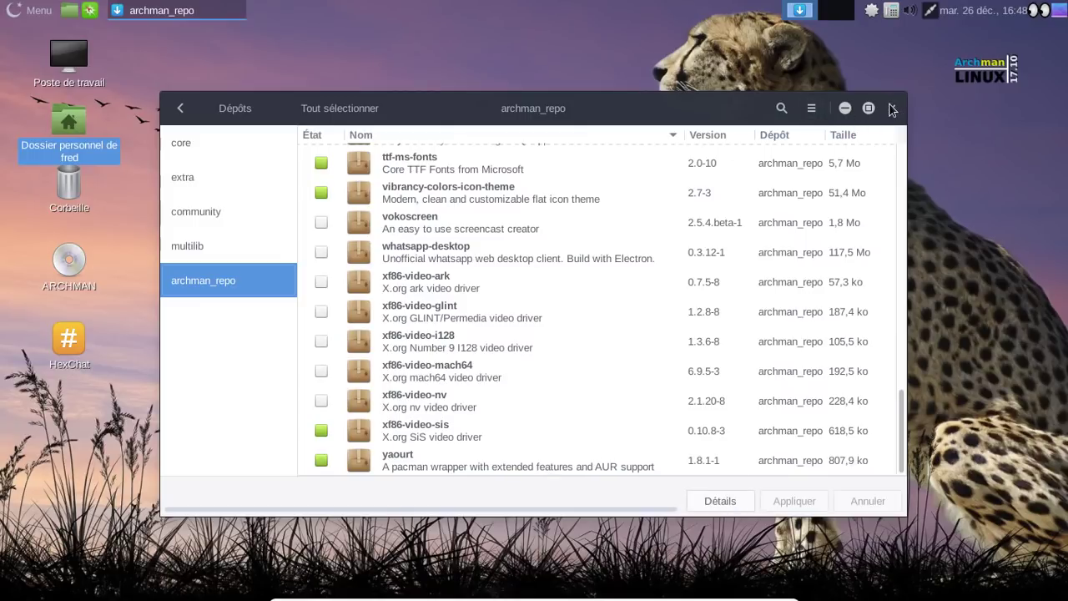
Mark yaourt and package-query for removal, apply and confirm, then close Pamac
click(822, 111)
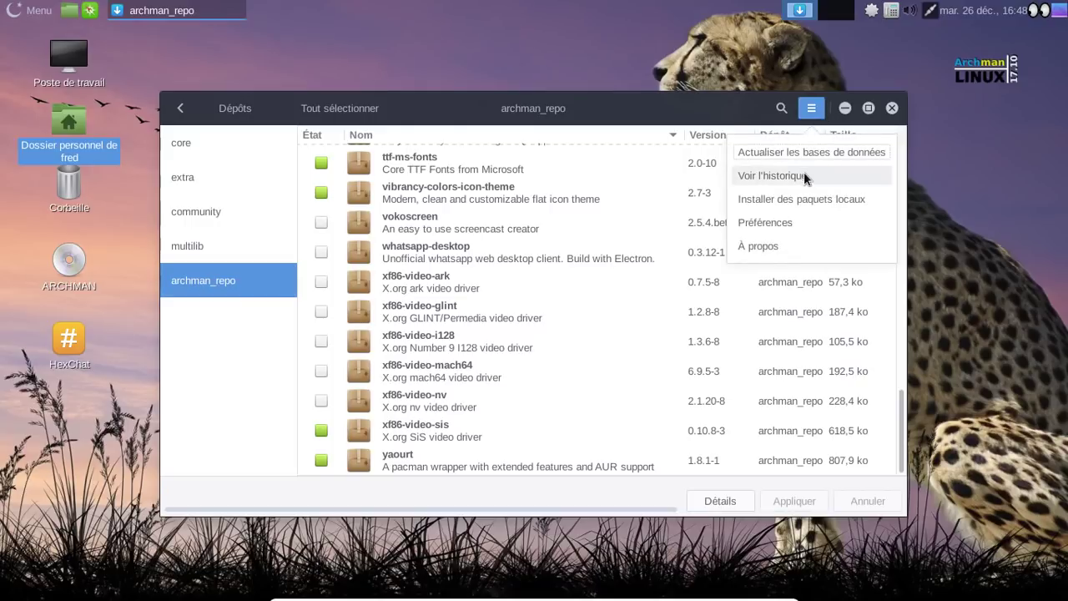
click(714, 298)
click(322, 463)
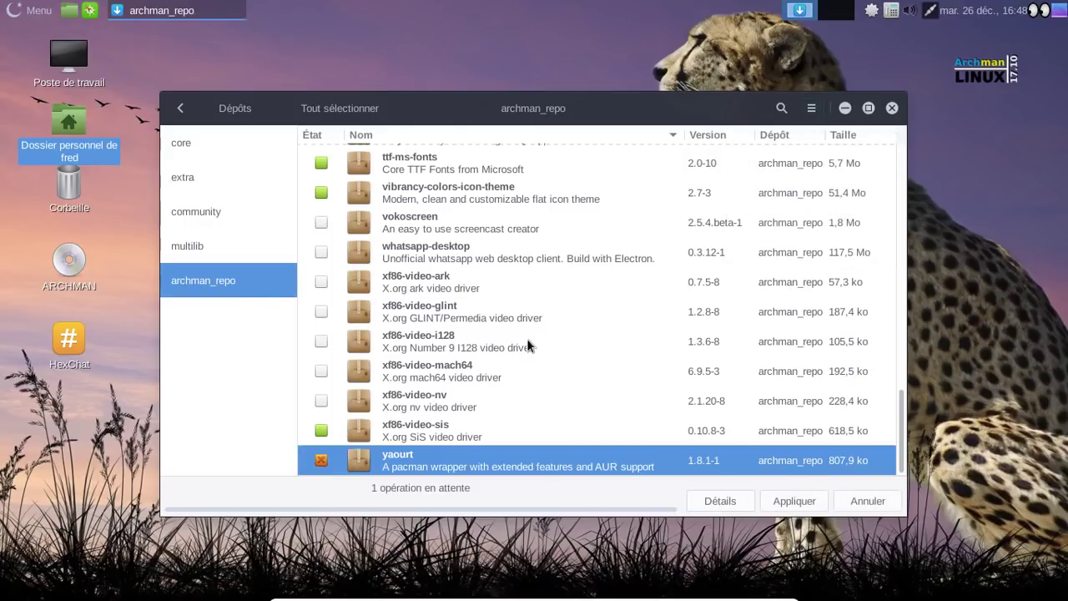
scroll(526, 341, up, 3)
scroll(527, 340, up, 3)
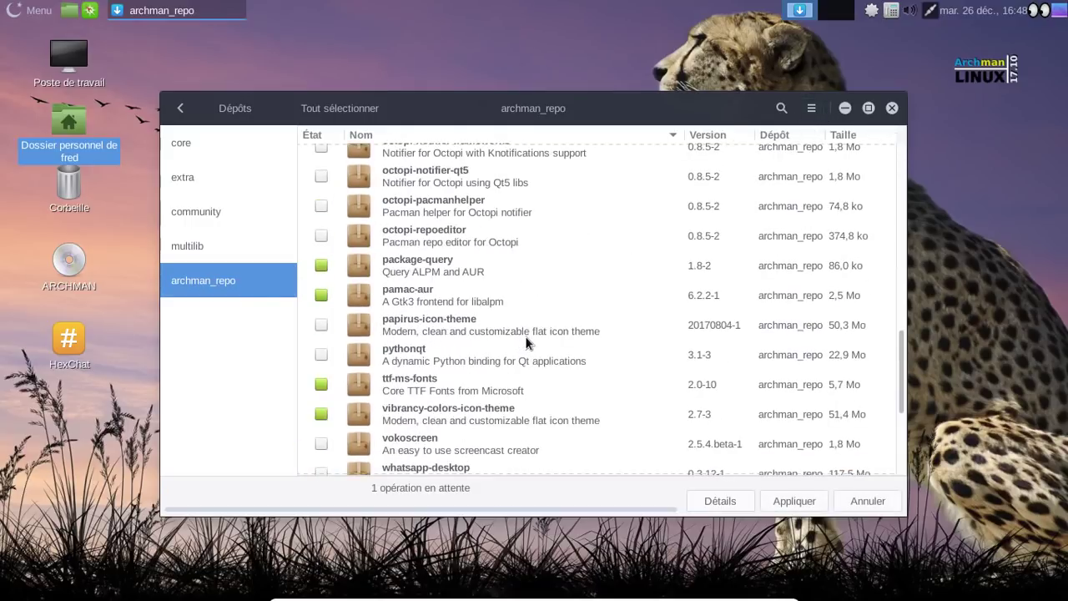
click(323, 272)
click(775, 498)
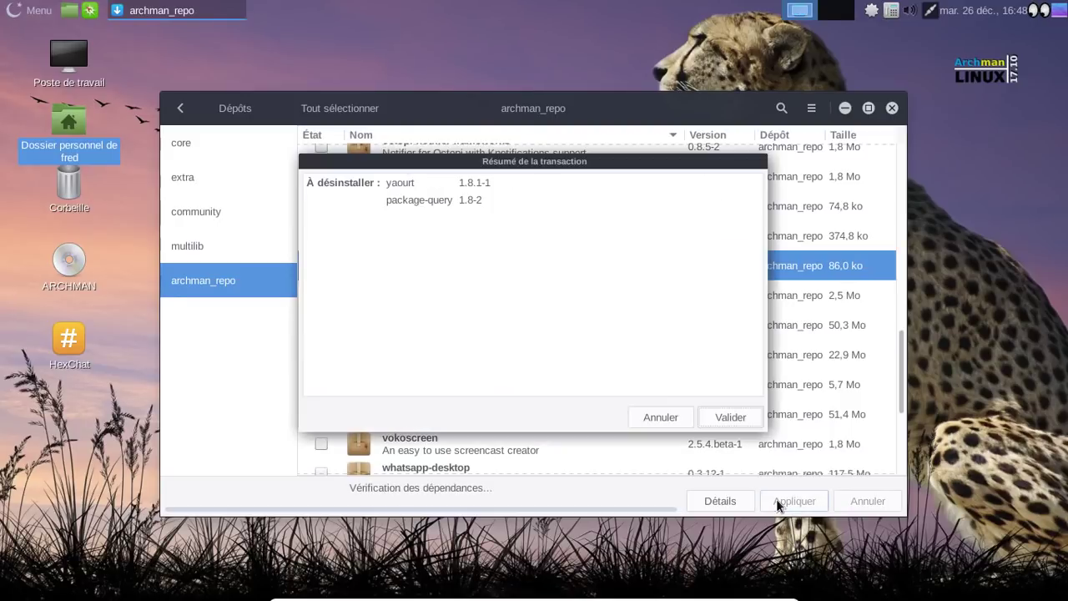
click(729, 417)
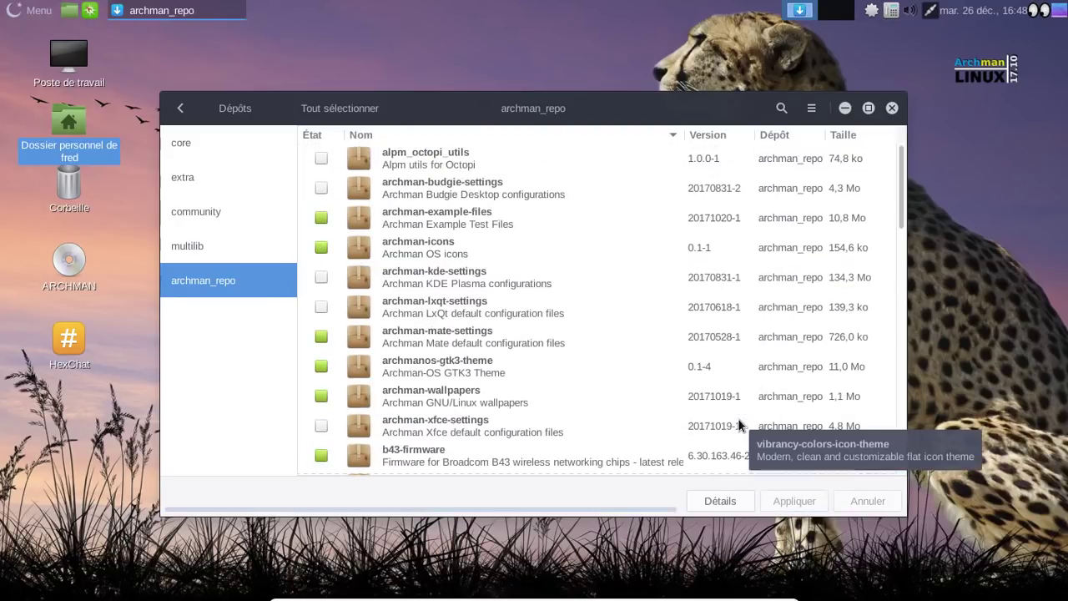
click(891, 107)
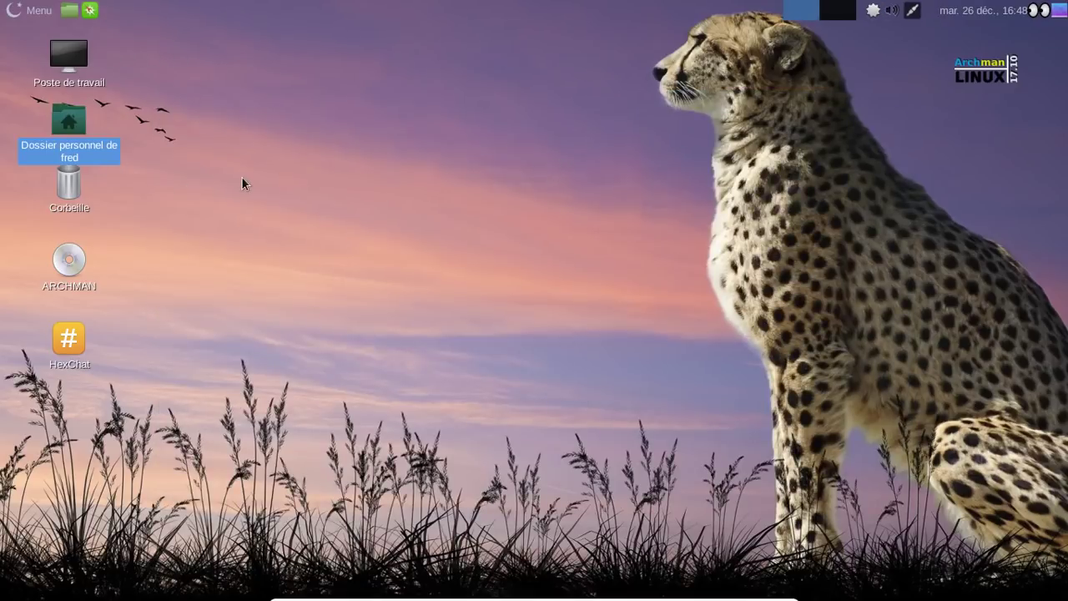
Open a terminal in the Desktop folder and relaunch the Gestionnaire de paquets from the tray
click(353, 182)
right_click(204, 79)
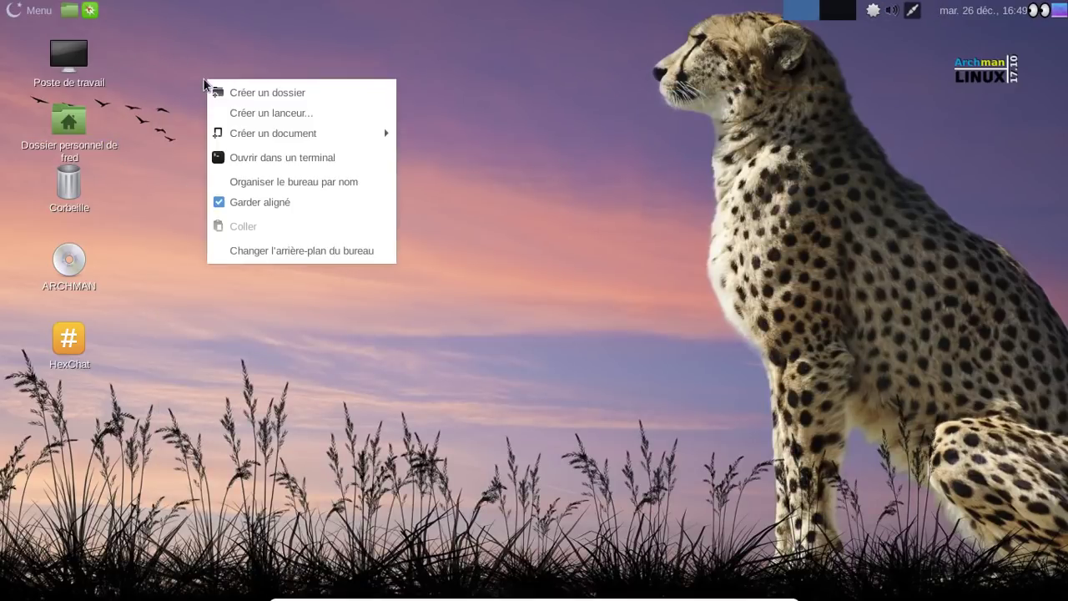
click(258, 153)
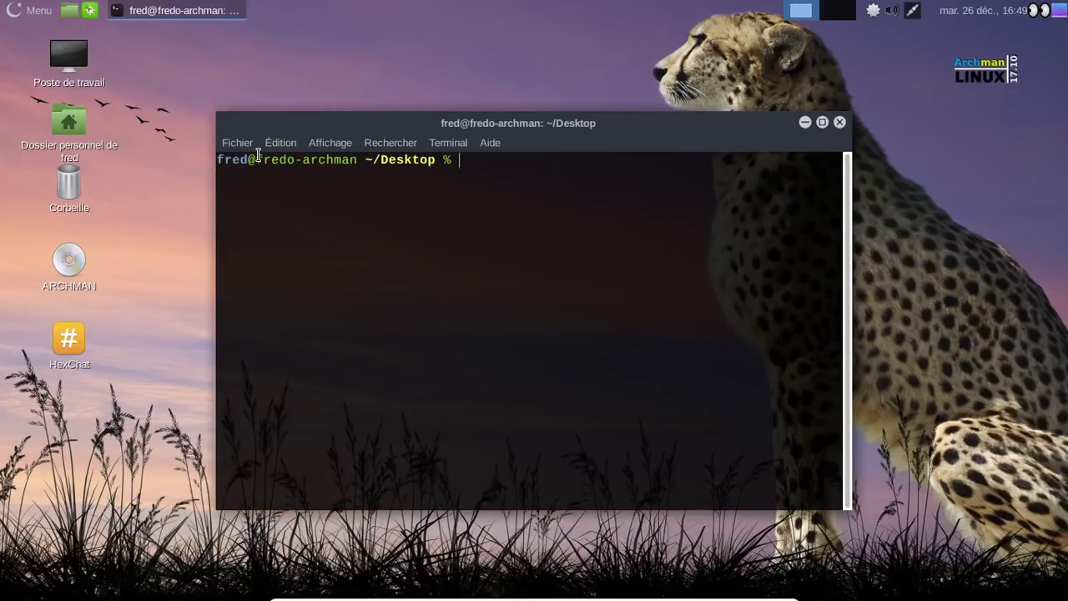
right_click(873, 12)
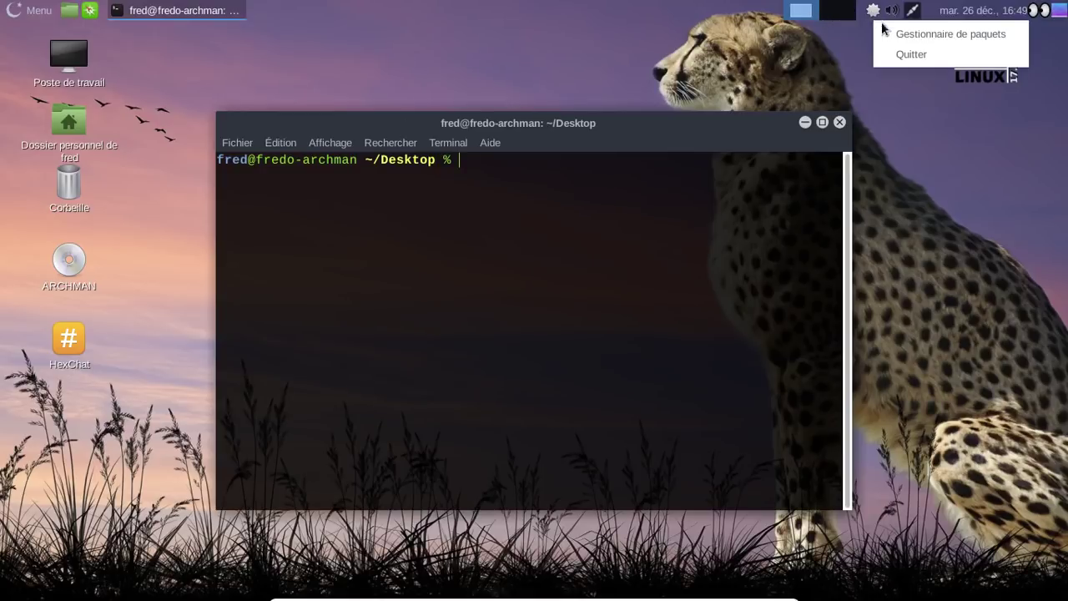
click(886, 34)
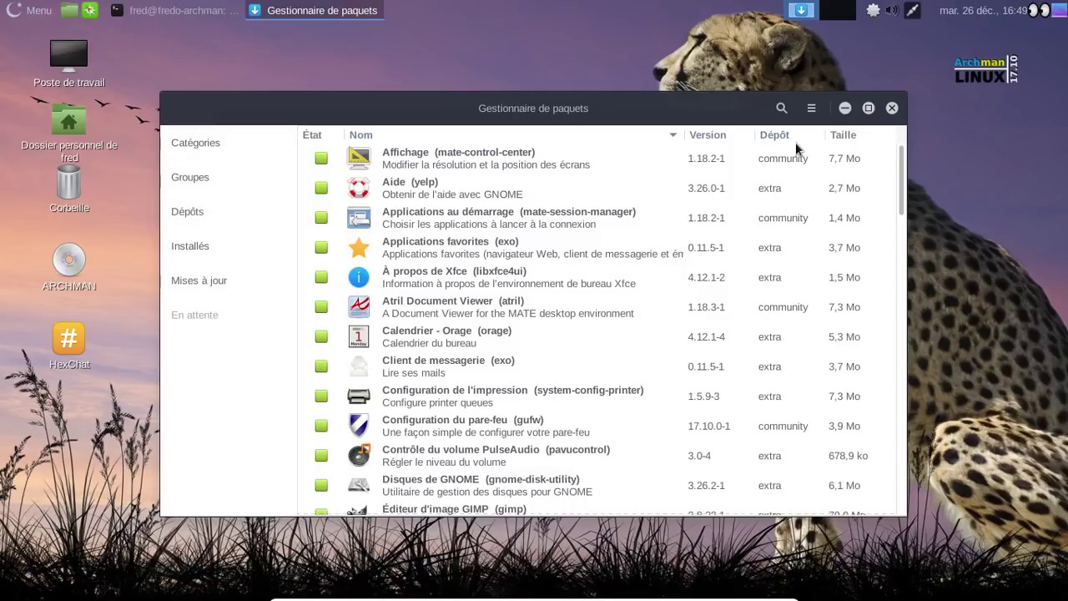
Turn on disk-space checking and Activer le support d'AUR in Pamac preferences, then close Pamac
click(811, 109)
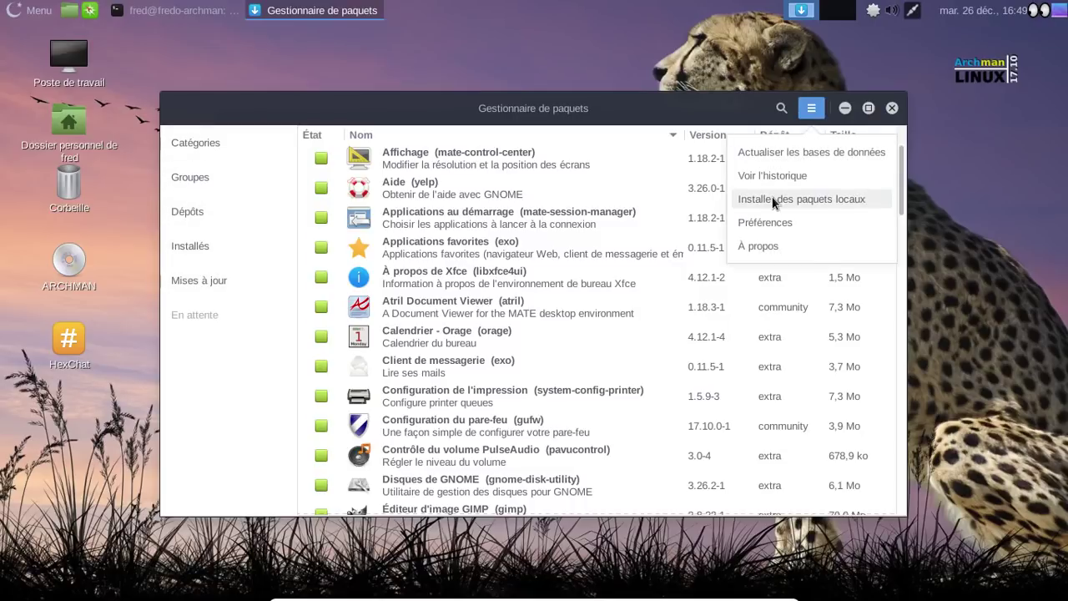
click(760, 224)
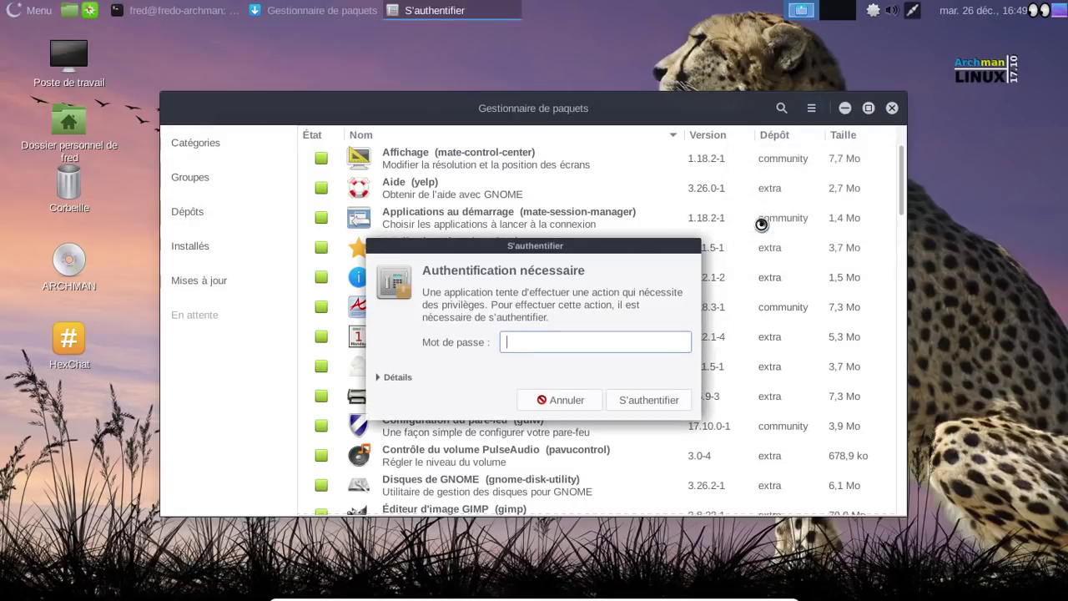
text(•••••••••)
key(Return)
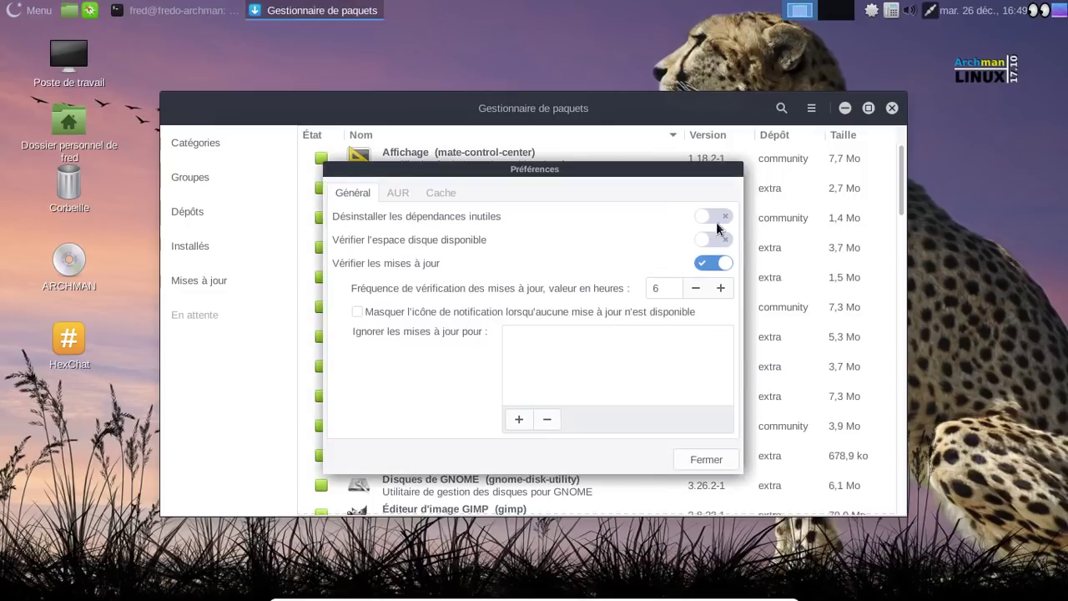
click(713, 241)
click(399, 192)
click(713, 254)
click(716, 455)
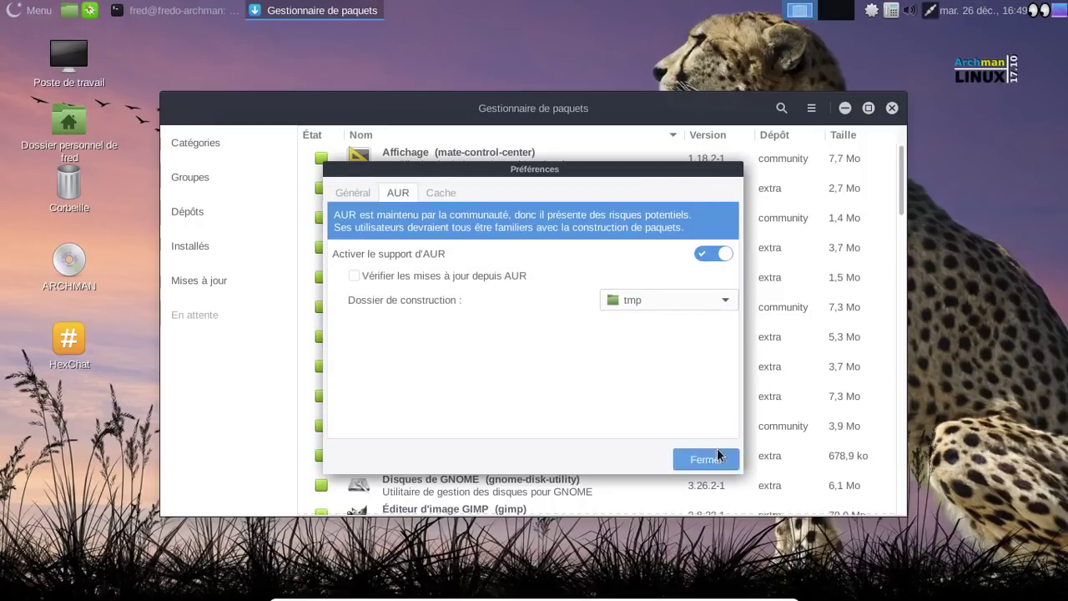
click(892, 110)
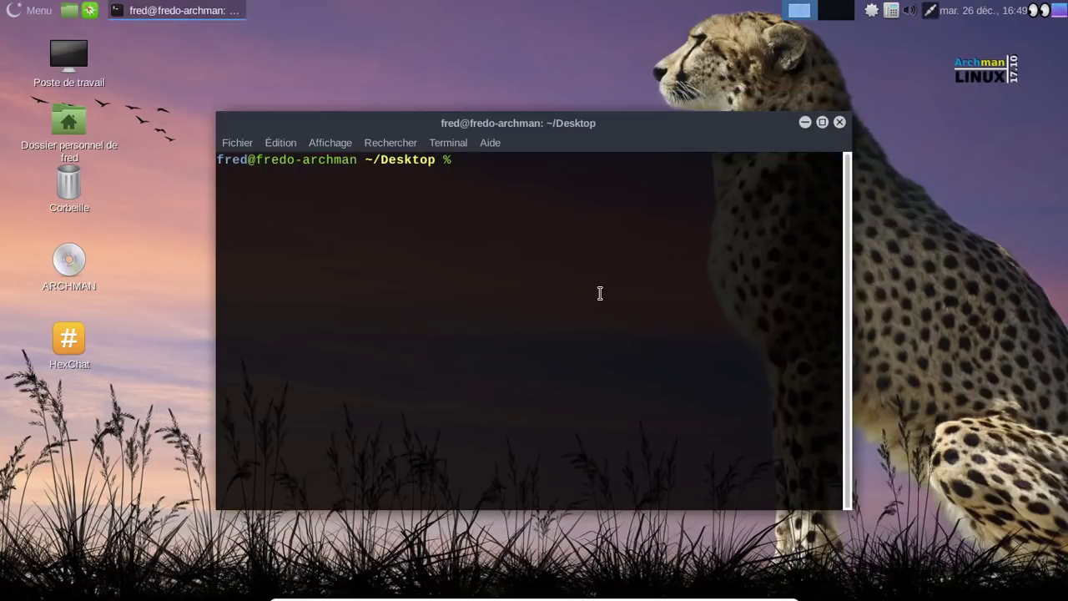
Open /etc/pacman.conf in nano with sudo
text(sudo nano /e)
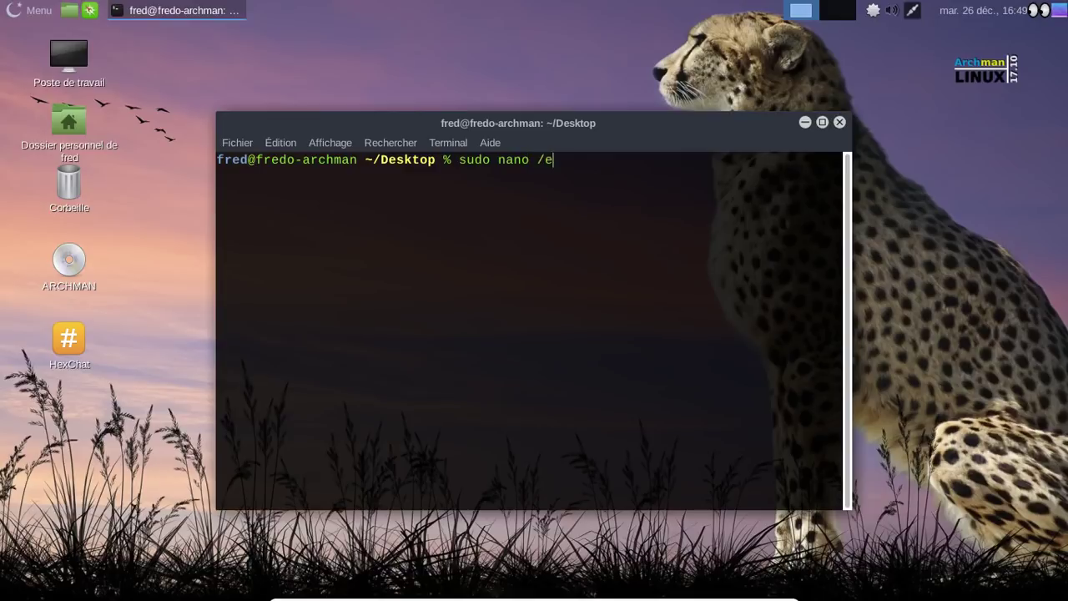
text(tc/pacman.d/m)
key(Tab)
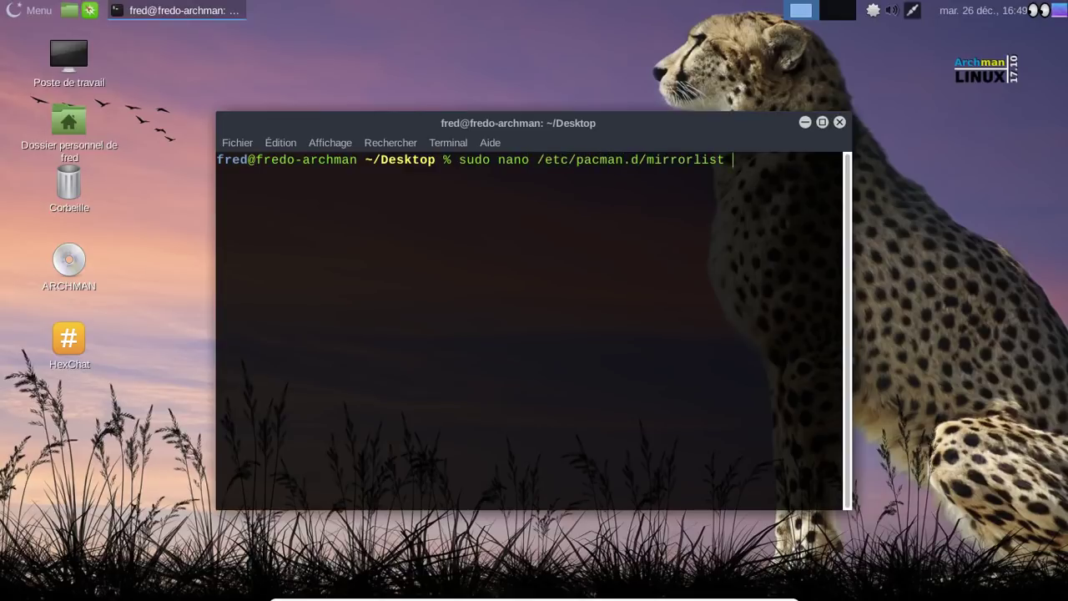
key(BackSpace)
key(BackSpace)
key(BackSpace)
key(BackSpace)
key(BackSpace)
key(BackSpace)
key(BackSpace)
key(BackSpace)
key(BackSpace)
key(BackSpace)
key(BackSpace)
key(BackSpace)
text(conf)
key(Return)
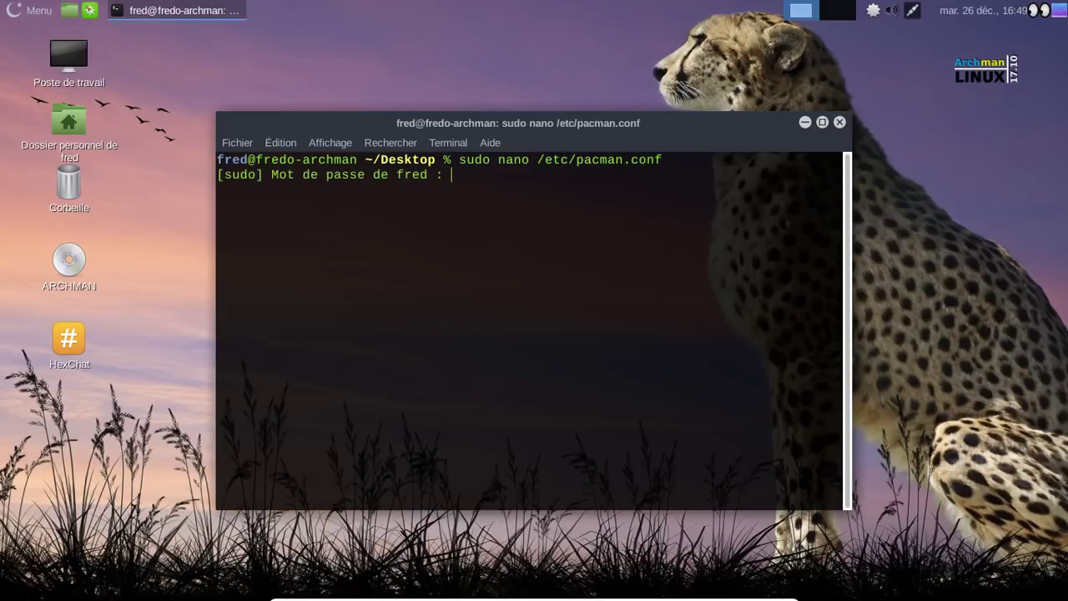
key(Return)
Comment out the [archman_repo], SigLevel and Server lines and save pacman.conf
key(Page_Down)
key(Page_Down)
key(Page_Down)
key(Page_Down)
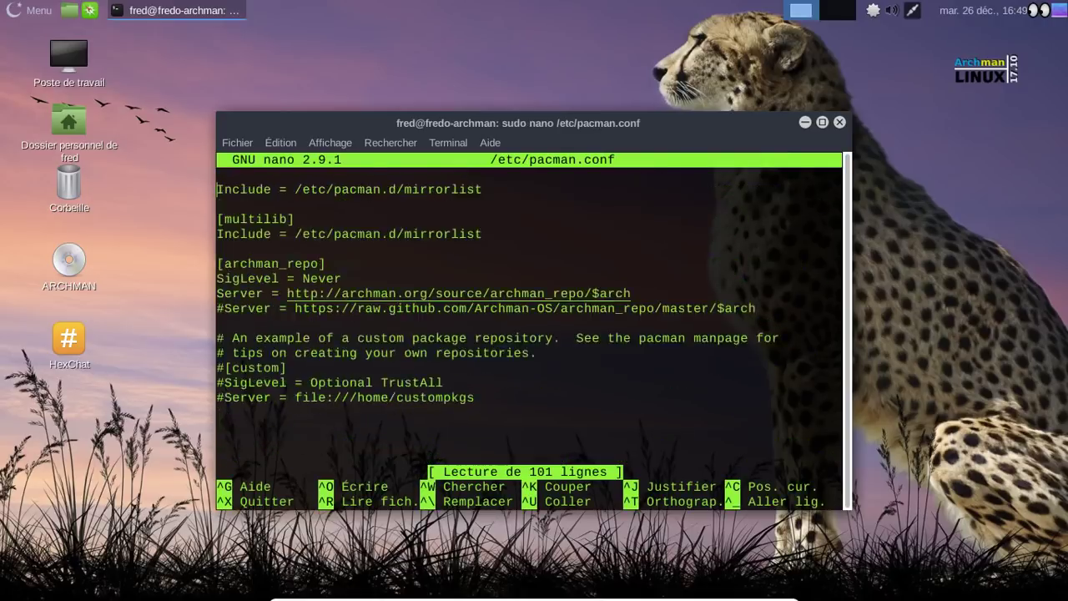
key(Down)
key(Down)
key(Down)
key(Down)
key(Down)
text(#)
key(Down)
key(Left)
text(#)
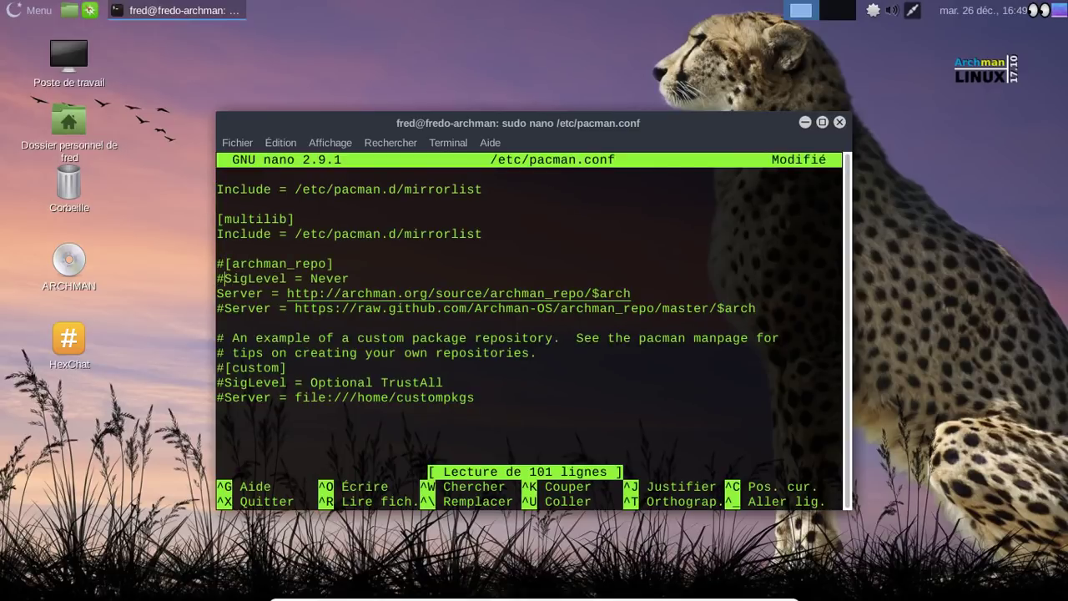
key(Down)
key(Left)
text(#)
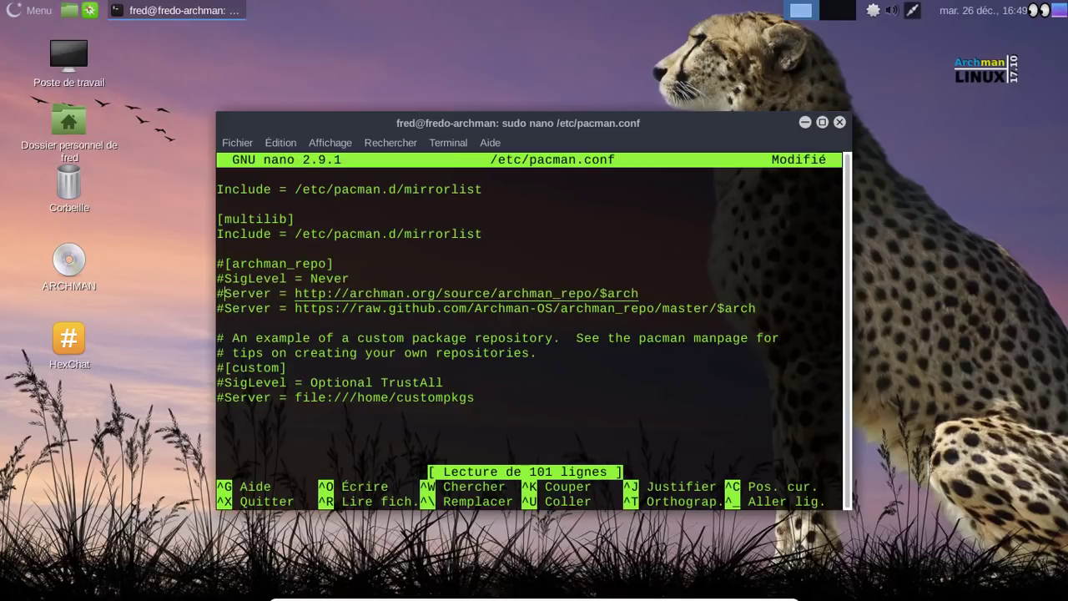
key(ctrl+x)
key(o)
key(Return)
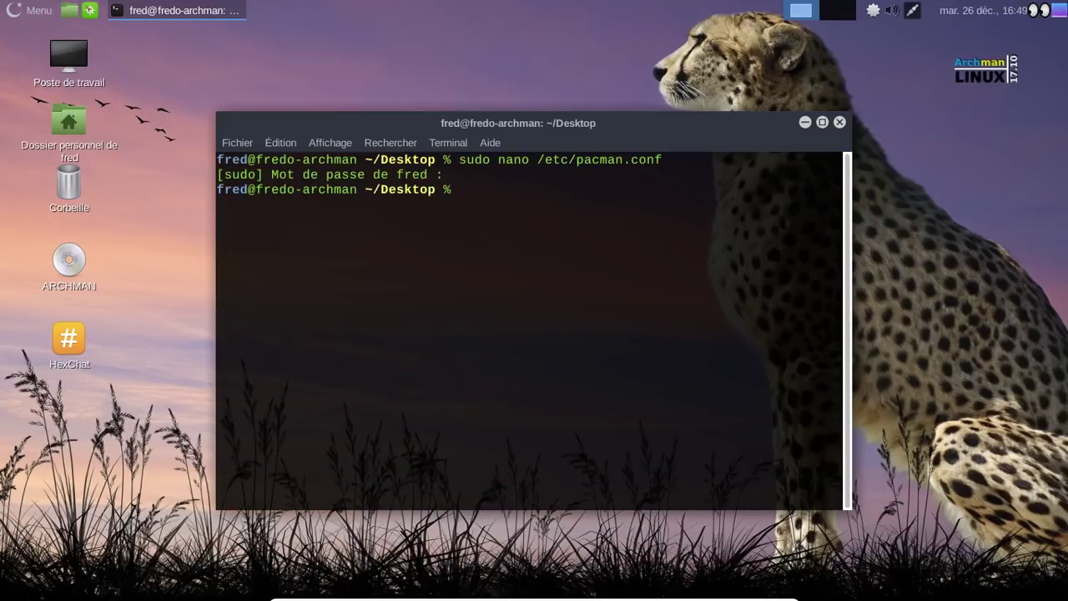
right_click(874, 12)
click(894, 38)
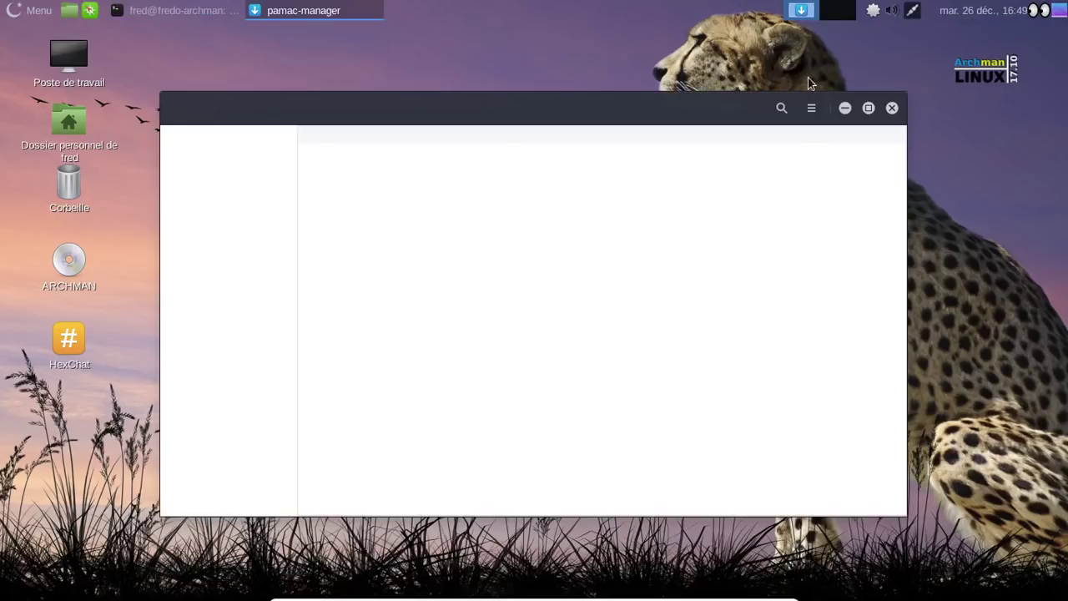
Search for trizen and mark the AUR package for installation
click(780, 109)
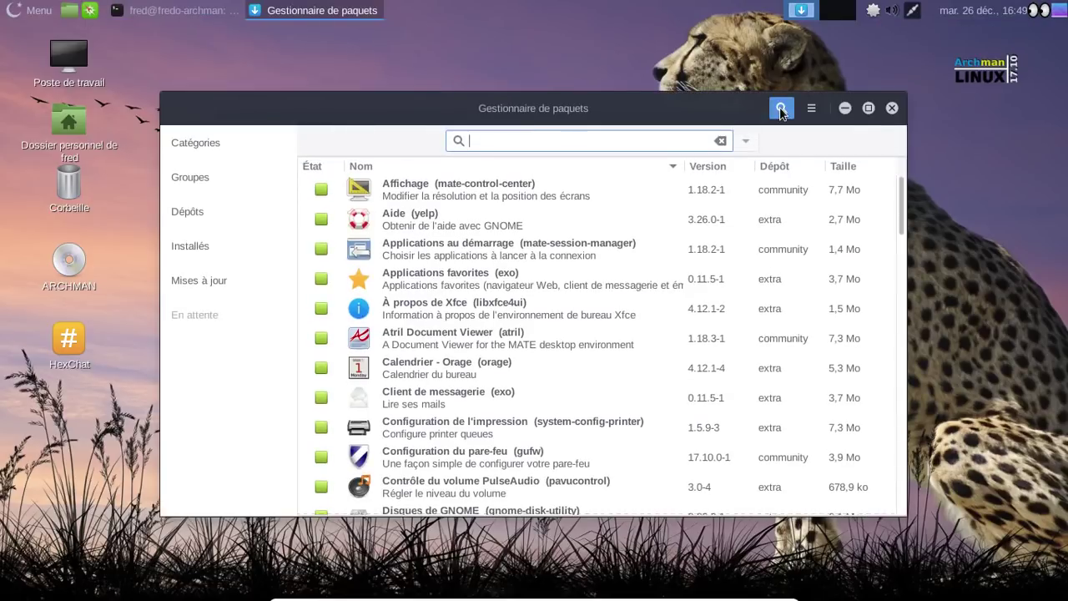
text(trizen)
click(234, 178)
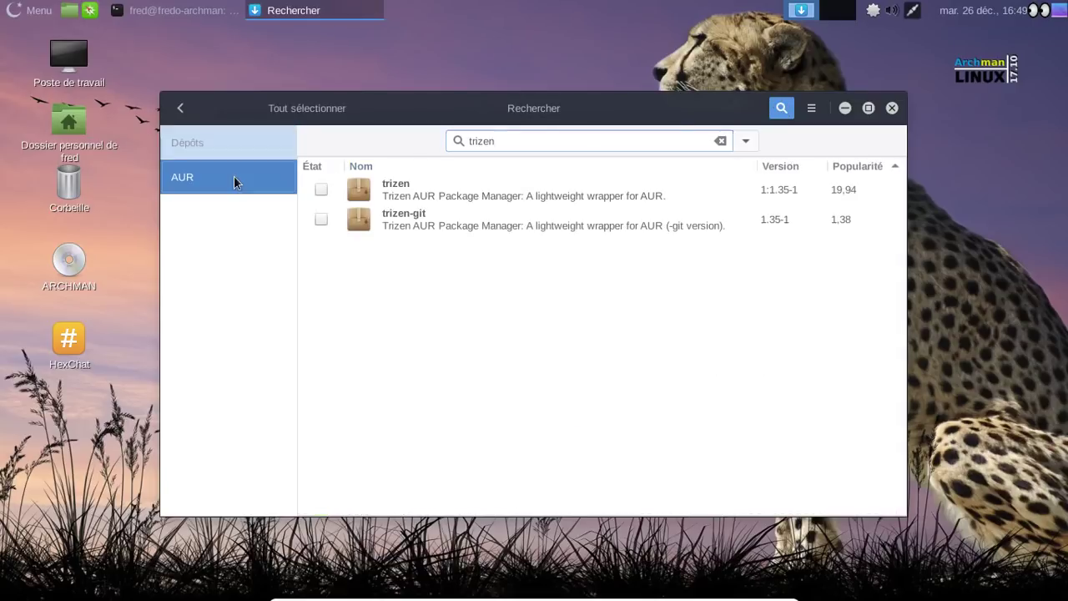
click(320, 189)
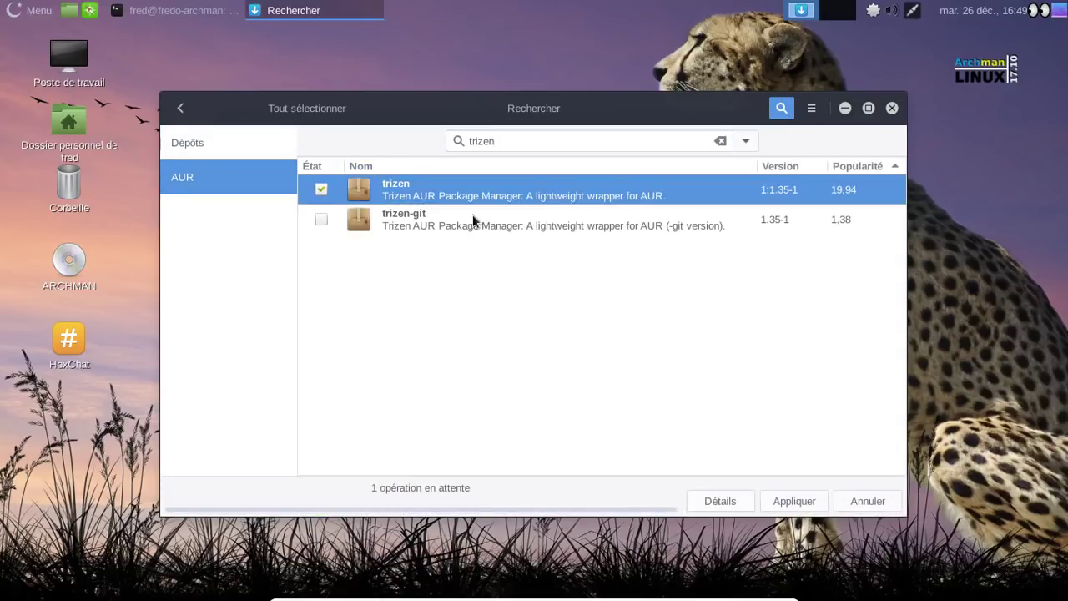
Apply the trizen installation, authorise it with the administrator password, and close Pamac
click(801, 500)
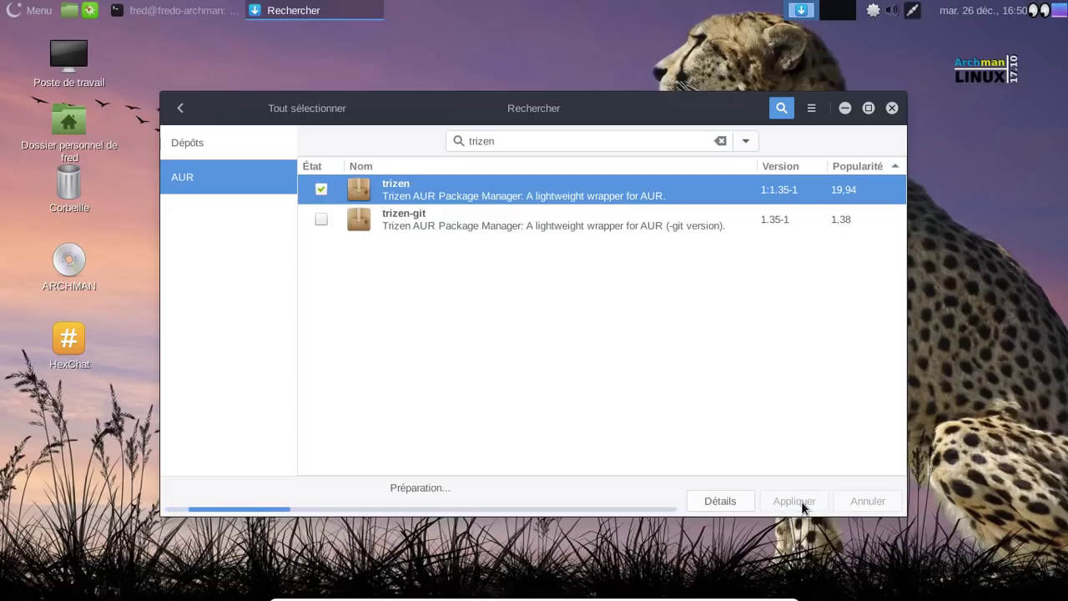
click(738, 447)
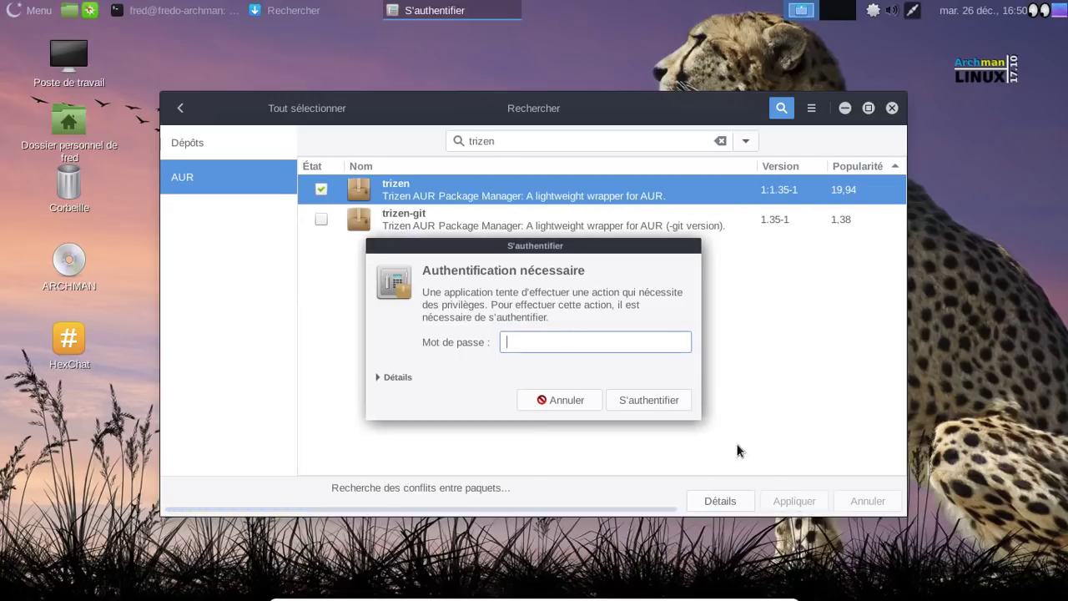
text(***)
key(BackSpace)
key(BackSpace)
key(BackSpace)
text(********)
key(Return)
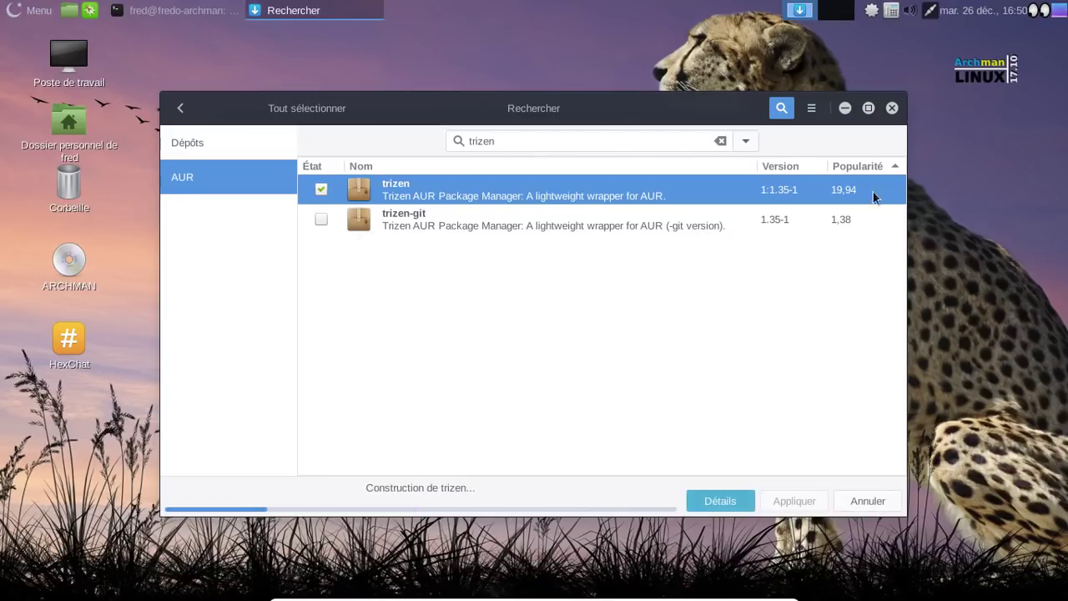
click(894, 107)
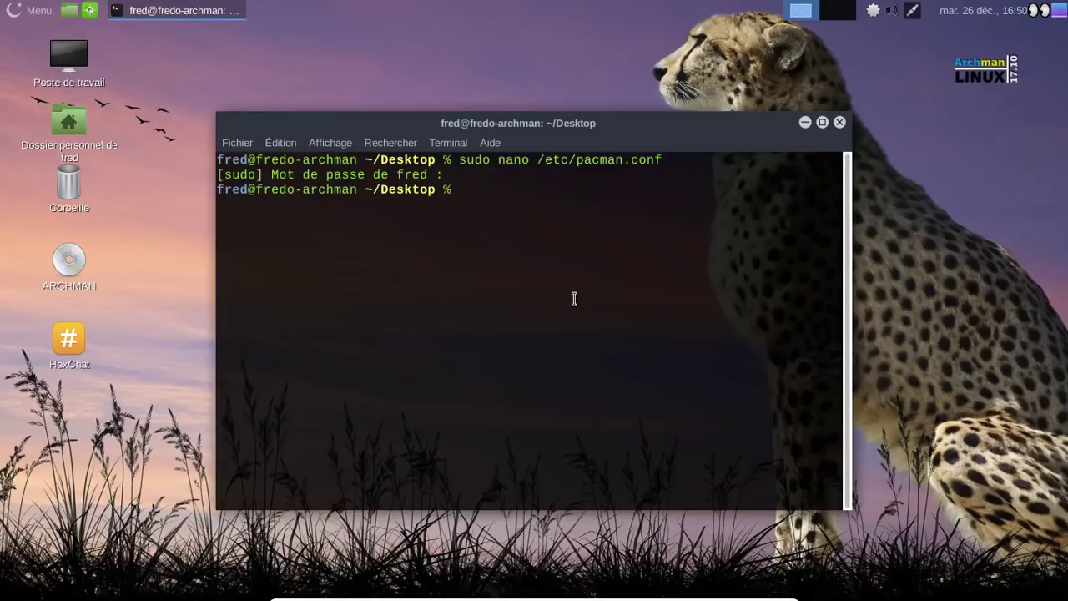
Run trizen -Syyua, then exit the terminal session
text(trizen -Syyua)
key(Return)
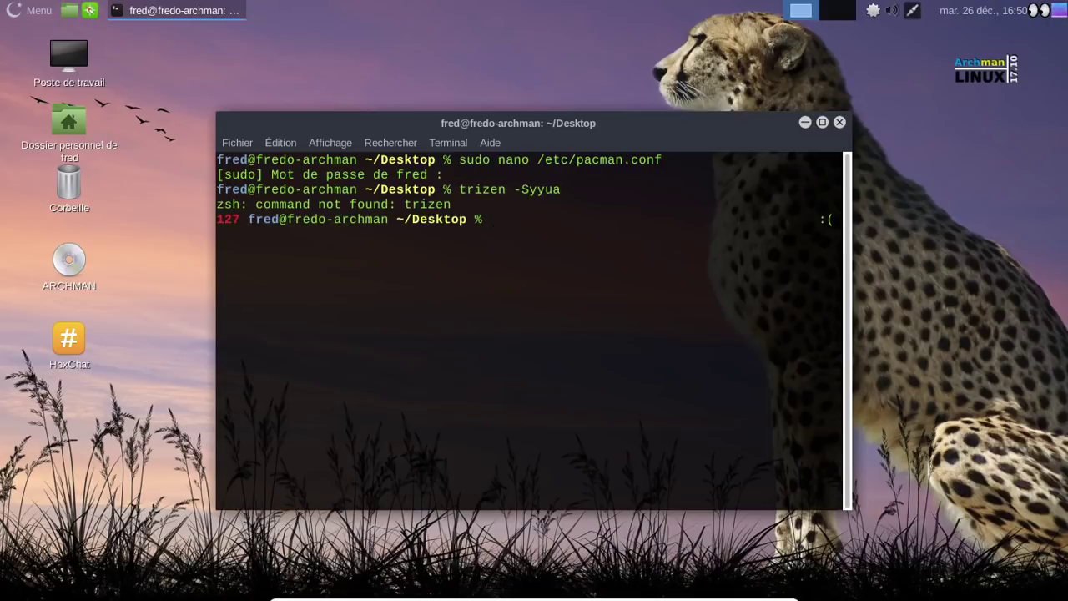
key(Up)
key(BackSpace)
key(BackSpace)
key(BackSpace)
key(BackSpace)
key(BackSpace)
key(BackSpace)
key(BackSpace)
key(BackSpace)
key(BackSpace)
key(BackSpace)
key(BackSpace)
key(BackSpace)
key(BackSpace)
text(exit)
key(Return)
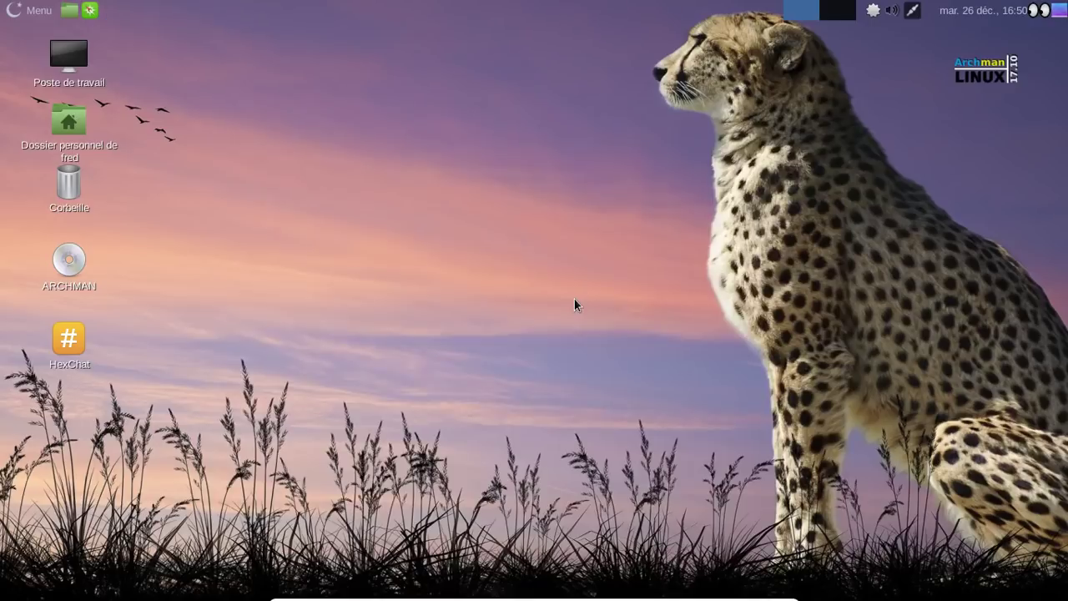
Open a fresh terminal in the Desktop folder and run trizen -Syyu
right_click(130, 36)
click(193, 107)
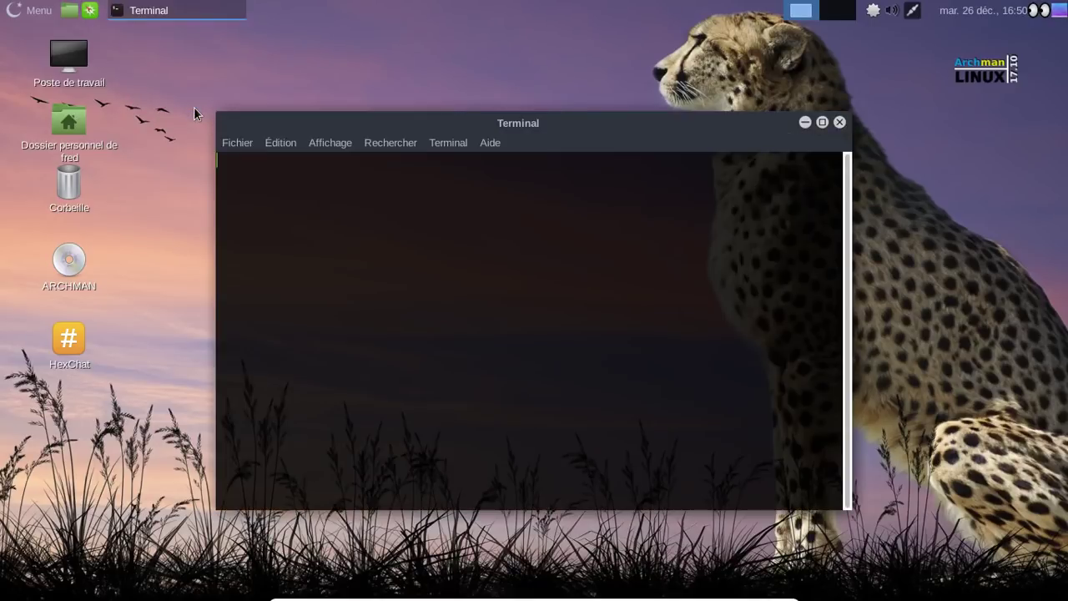
text(trietool)
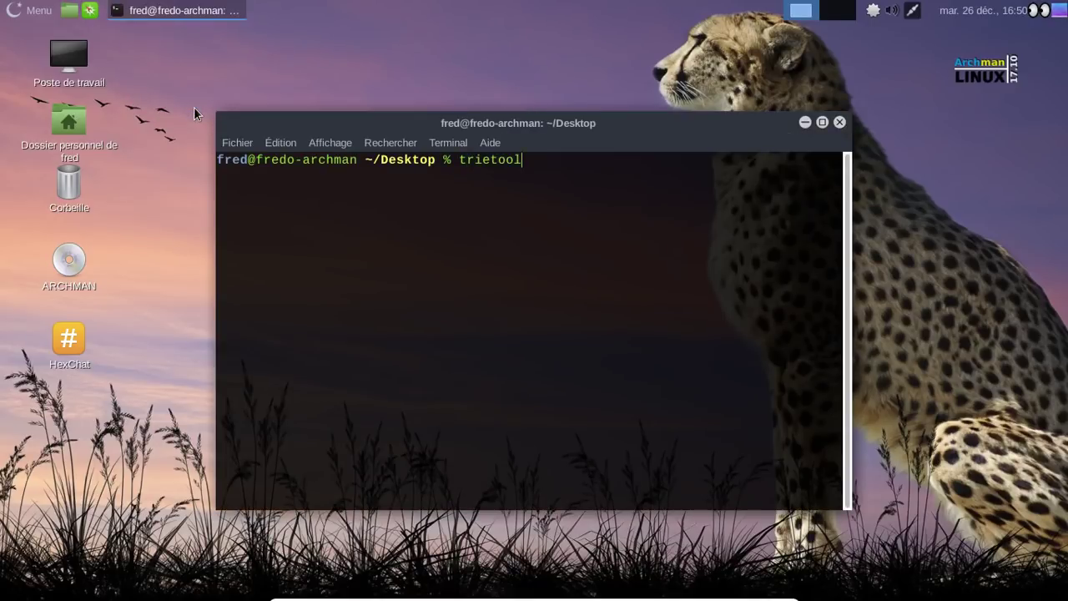
key(BackSpace)
key(BackSpace)
key(BackSpace)
key(BackSpace)
text(z)
key(Tab)
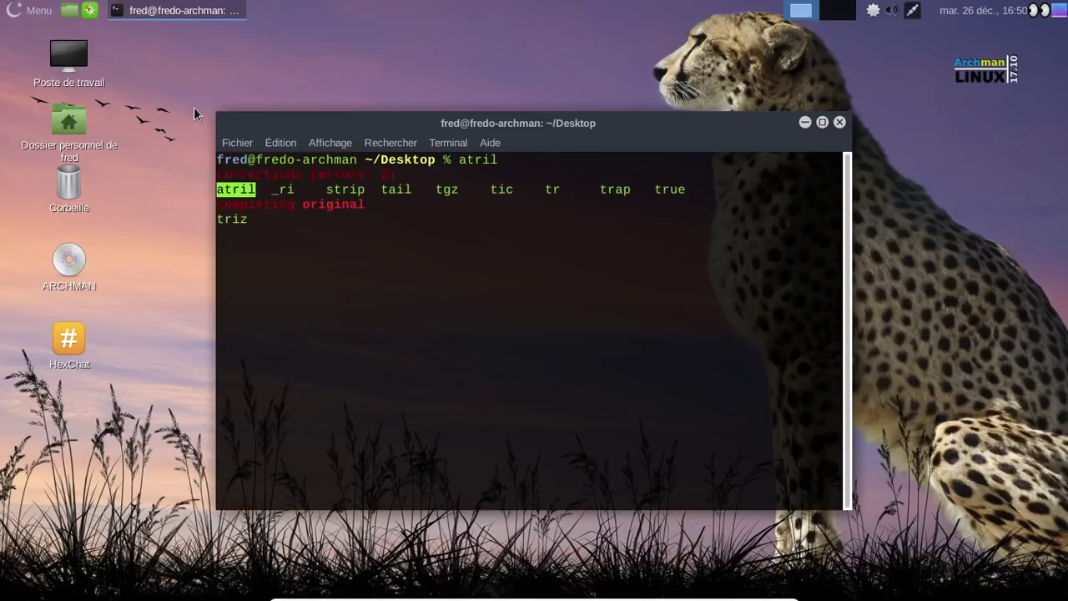
key(BackSpace)
key(BackSpace)
key(BackSpace)
key(BackSpace)
key(BackSpace)
text(ret)
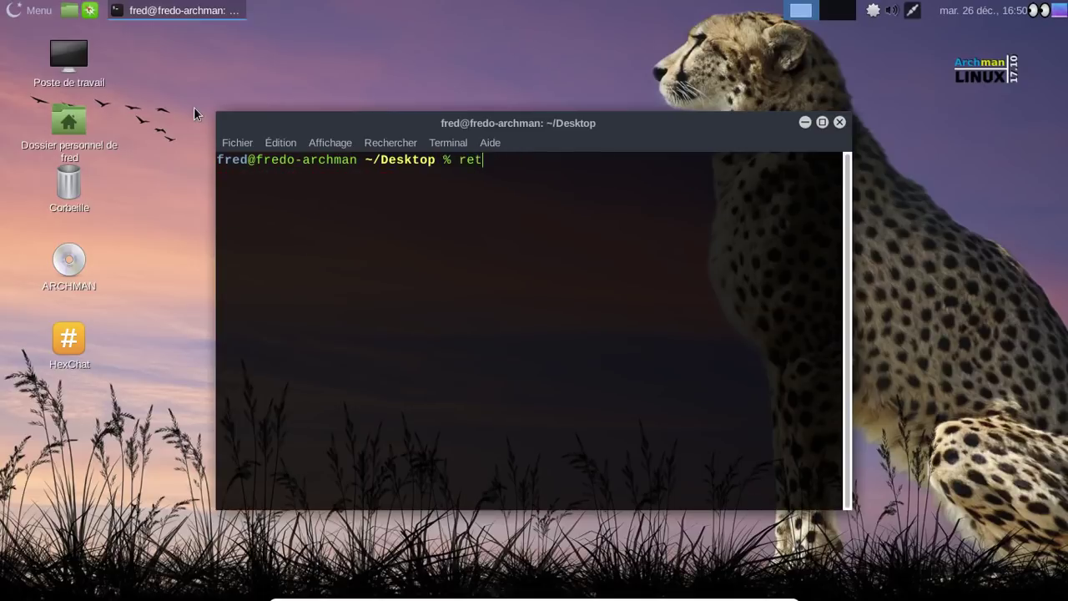
key(BackSpace)
key(BackSpace)
key(BackSpace)
text(trizen -Syyu)
key(Return)
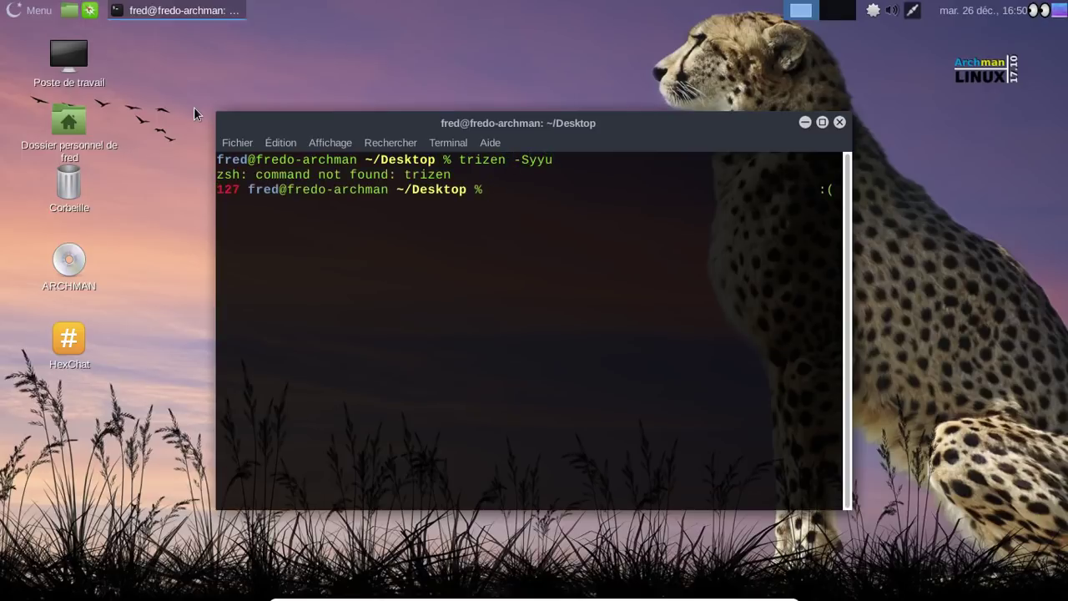
right_click(873, 11)
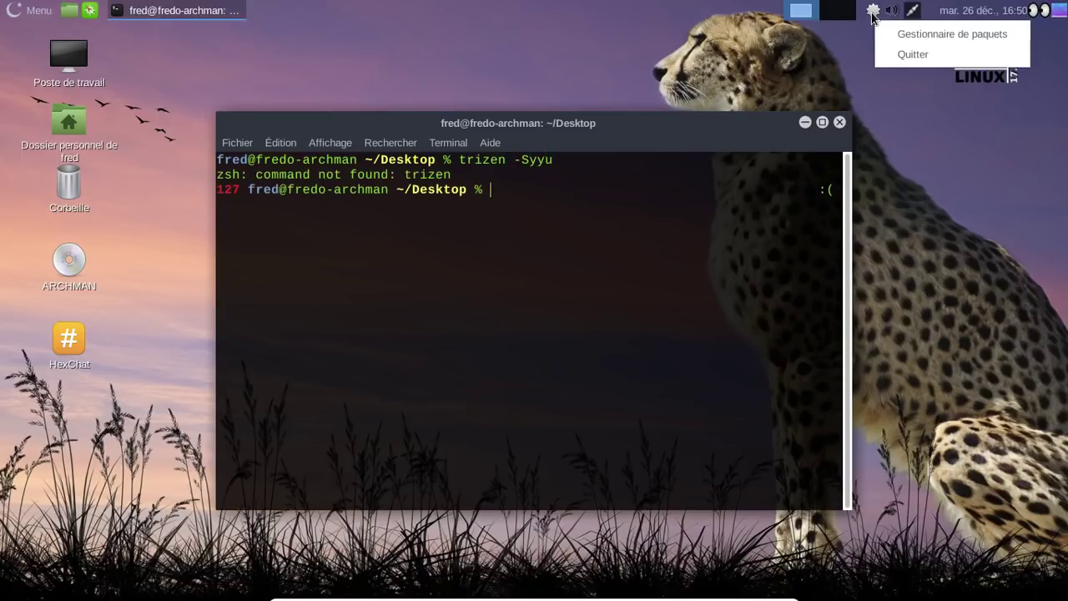
Relaunch Pamac, search trizen and tick it in the AUR results
click(881, 41)
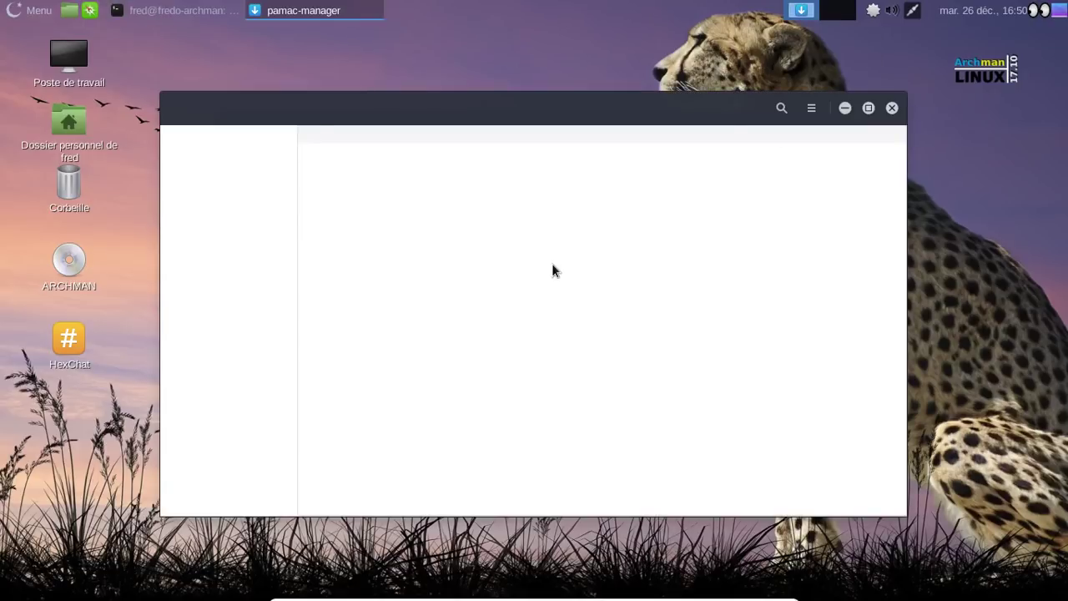
click(781, 109)
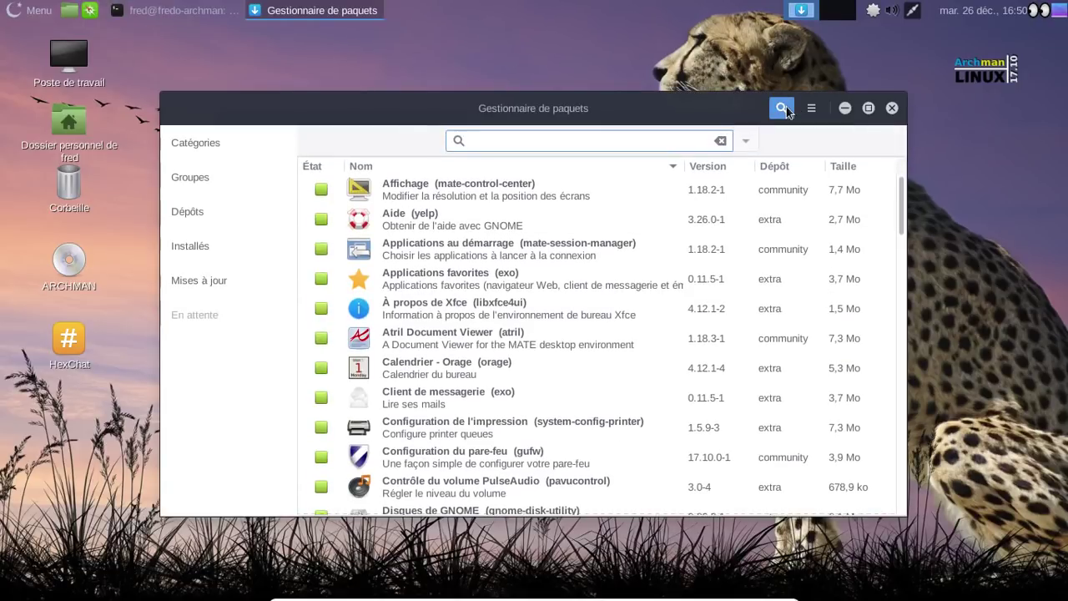
text(trizen)
key(Return)
click(196, 179)
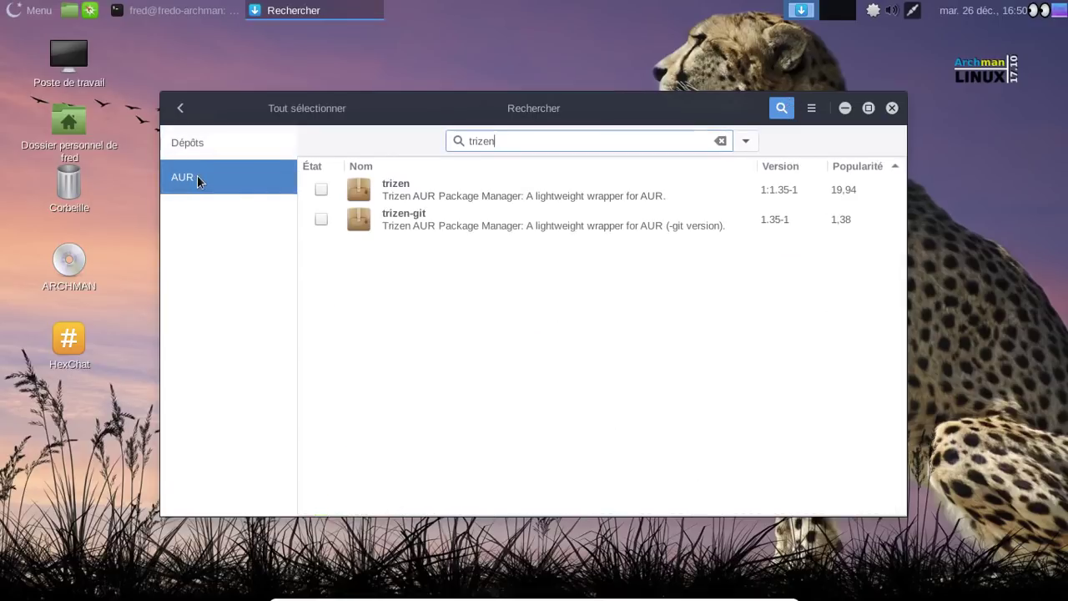
click(321, 189)
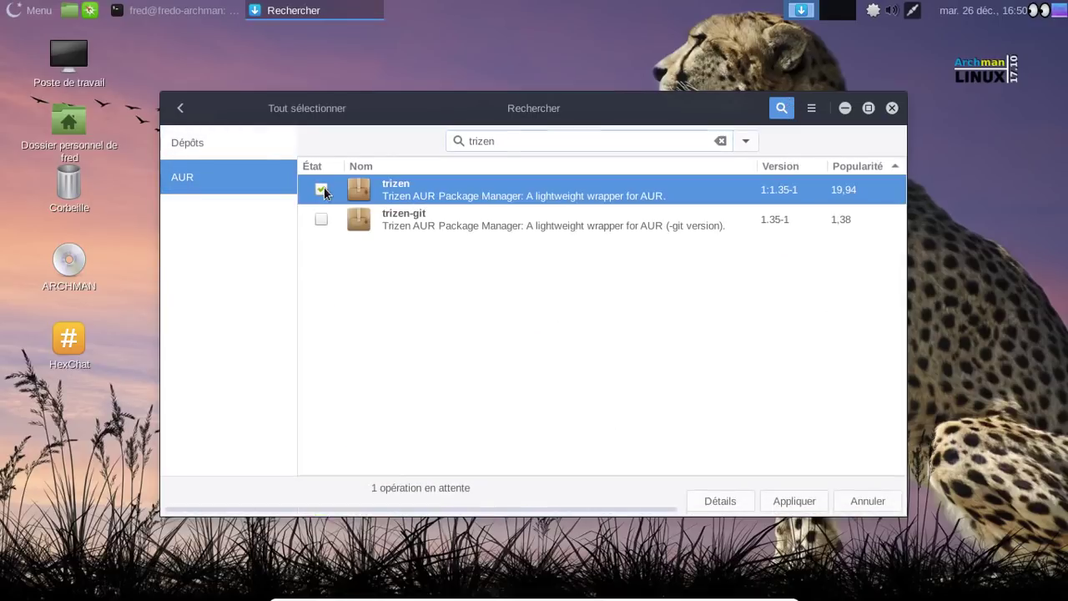
Apply and authorise the trizen 1:1.35-1 build, following the output in Détails
click(803, 503)
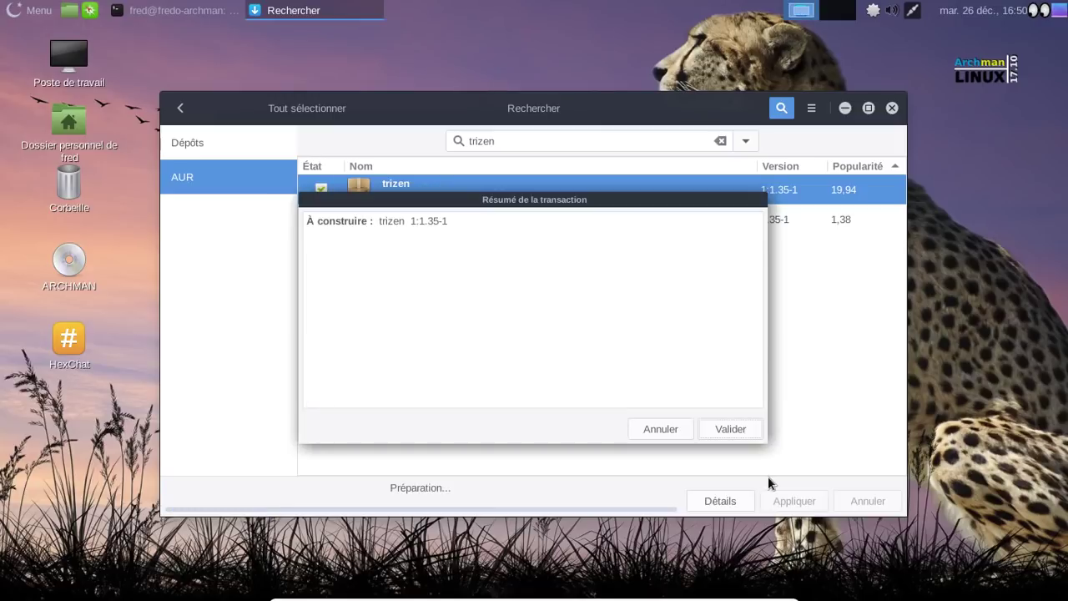
click(731, 429)
text(•)
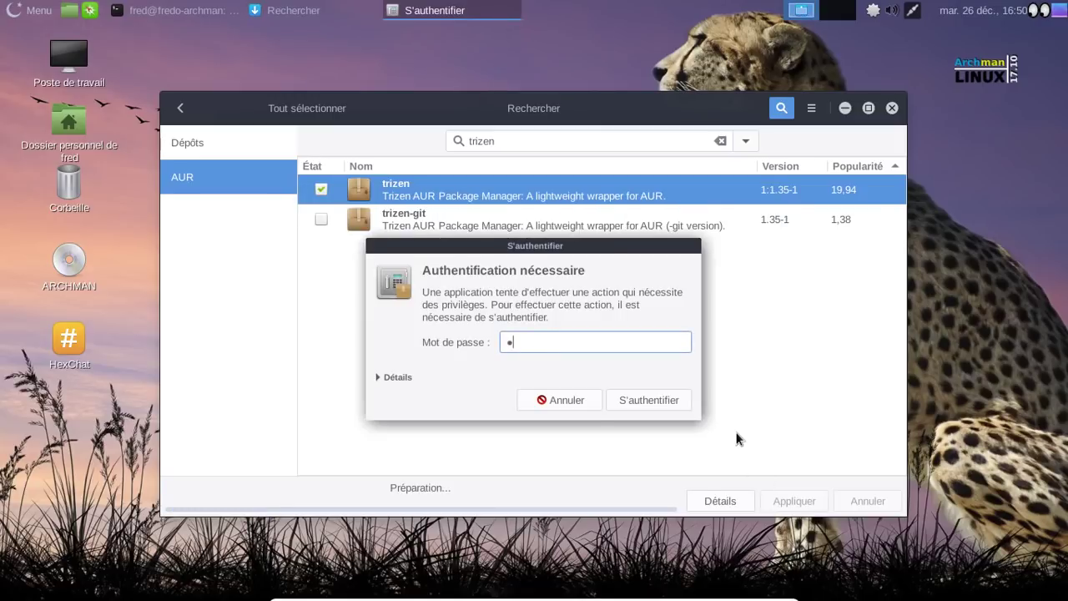
text(•••••••)
key(Return)
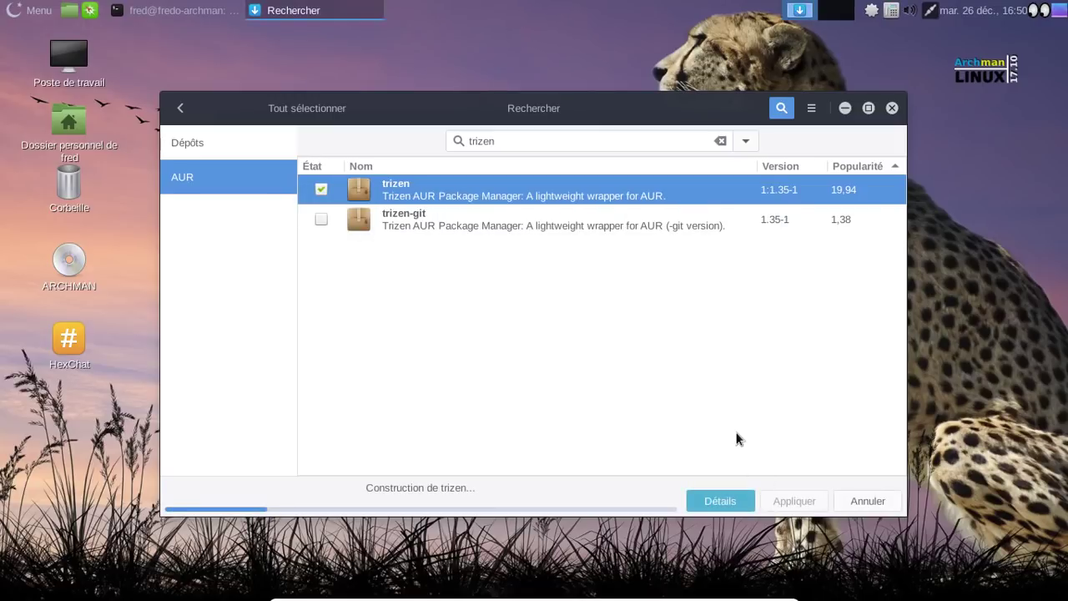
click(712, 503)
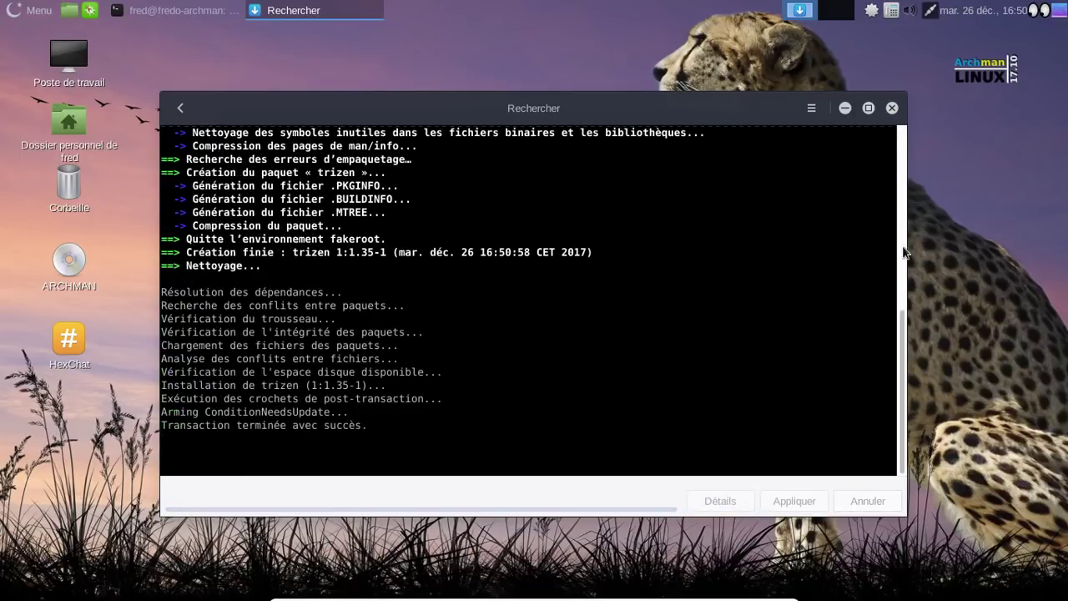
click(891, 108)
Run trizen -Syyua, upgrade all packages, decline PKGBUILD editing and install the 13 dependencies
key(Up)
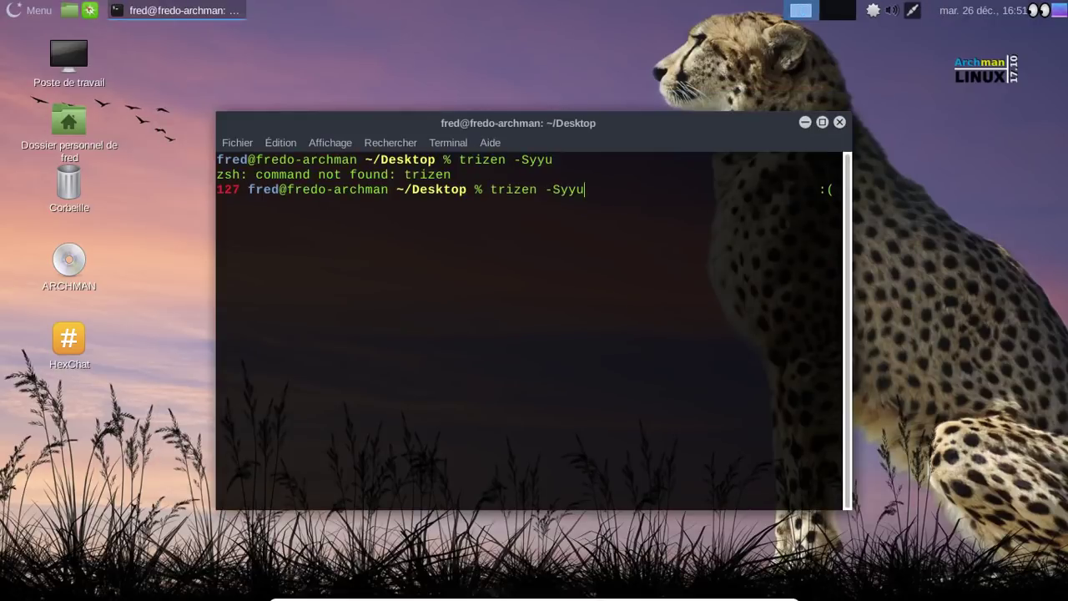
text(a)
key(Return)
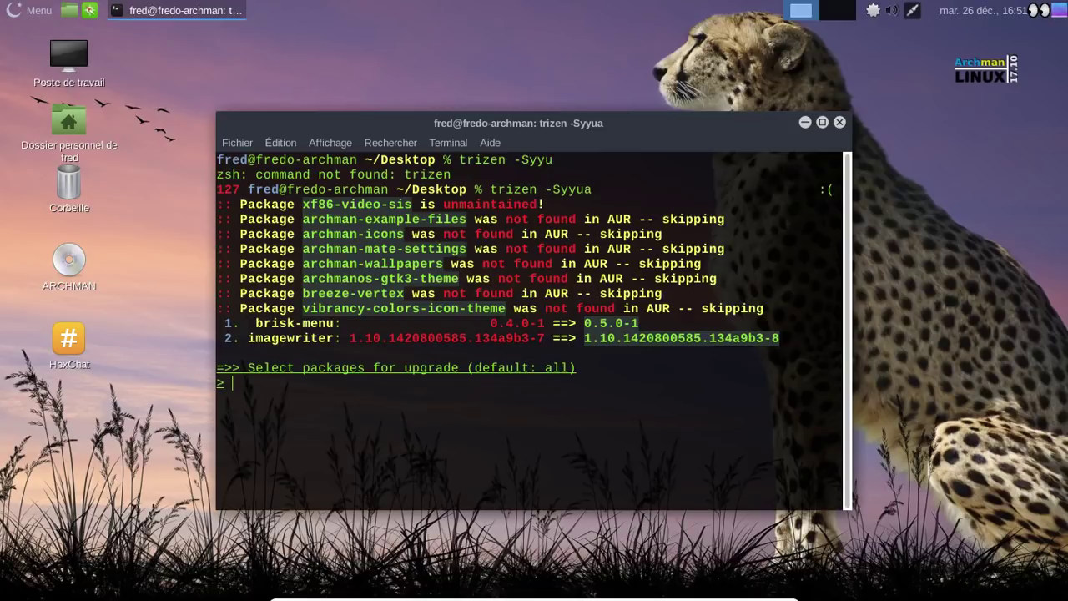
key(Return)
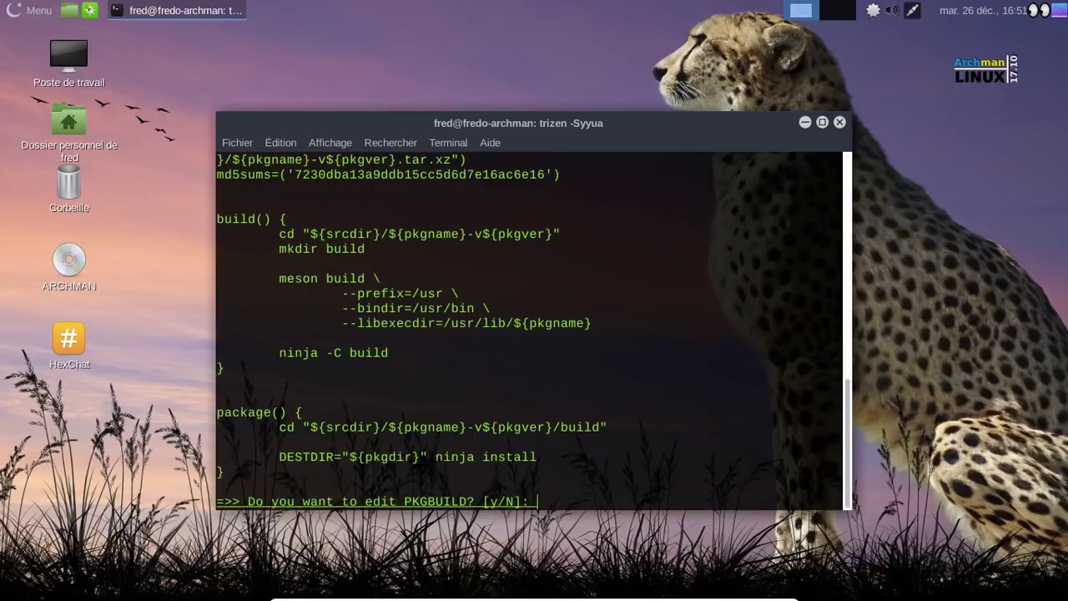
text(n)
key(Return)
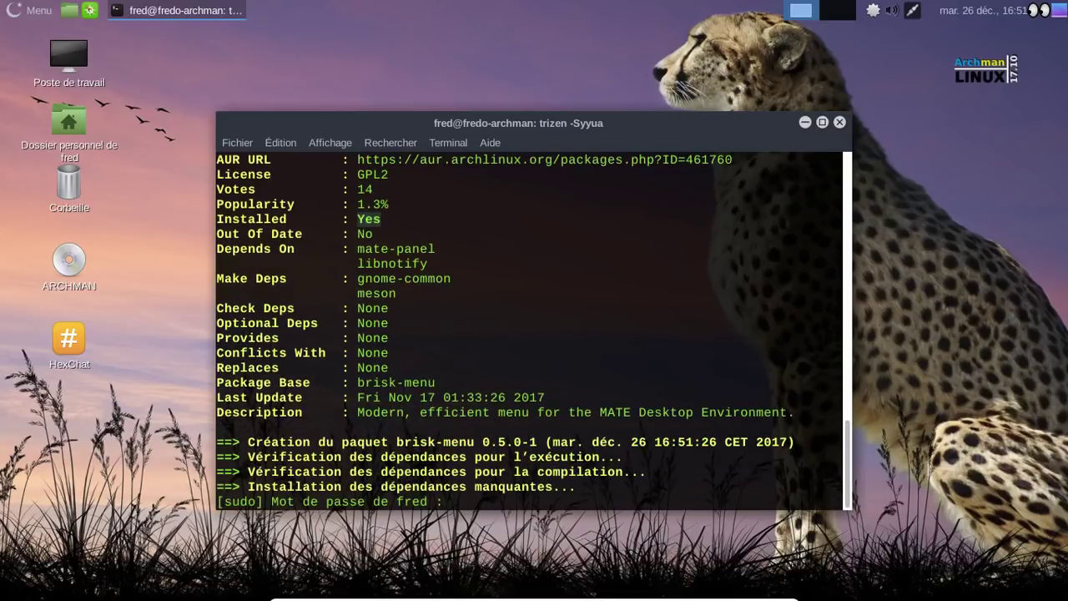
key(Return)
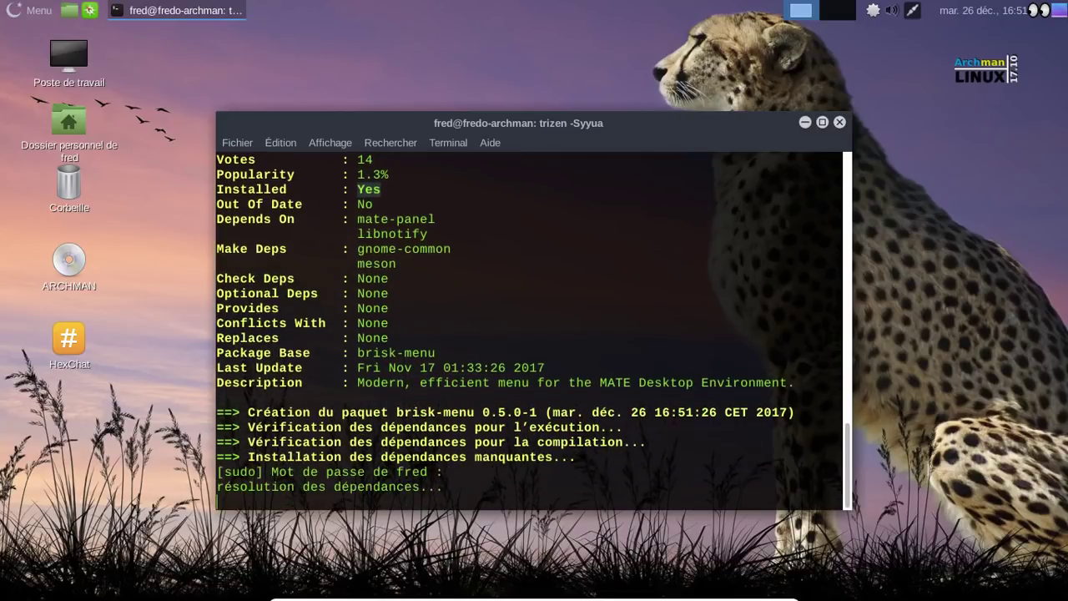
key(Return)
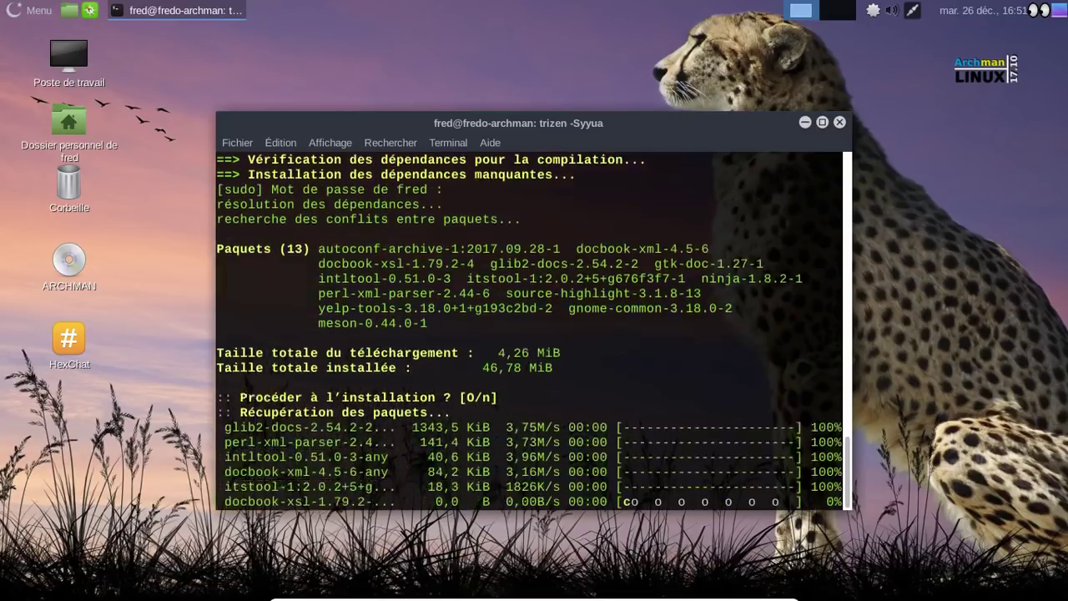
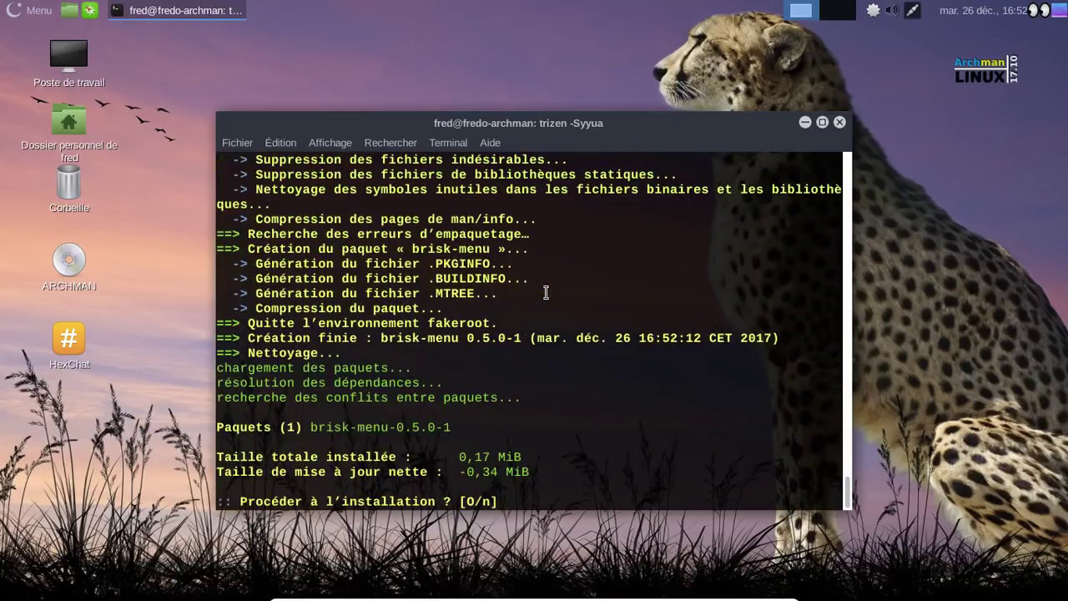
Accept the brisk-menu upgrade and decline editing the imagewriter PKGBUILD so the build starts
key(Return)
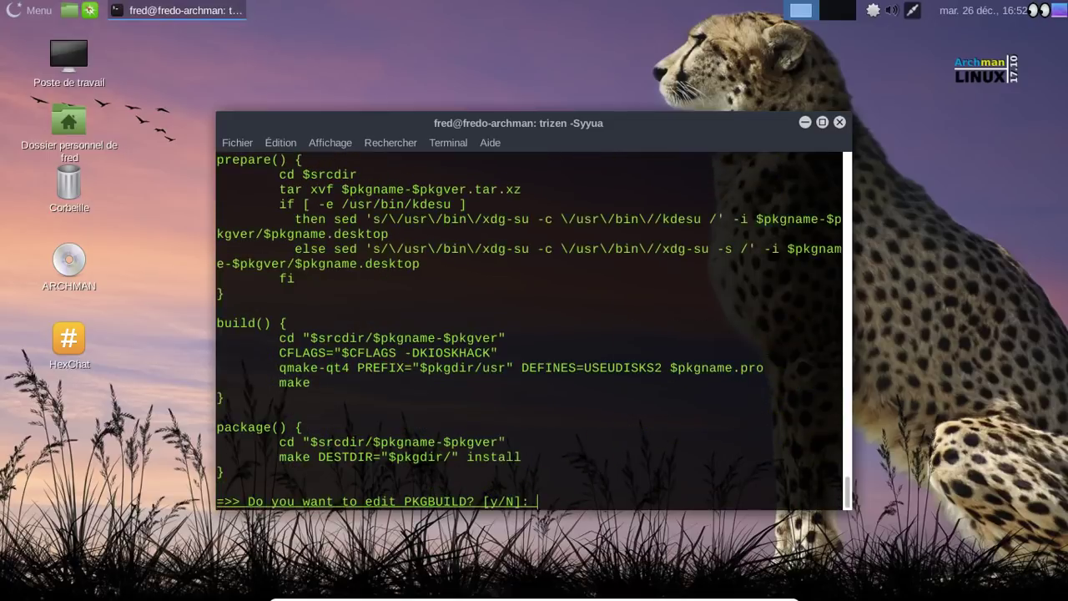
text(n)
key(Return)
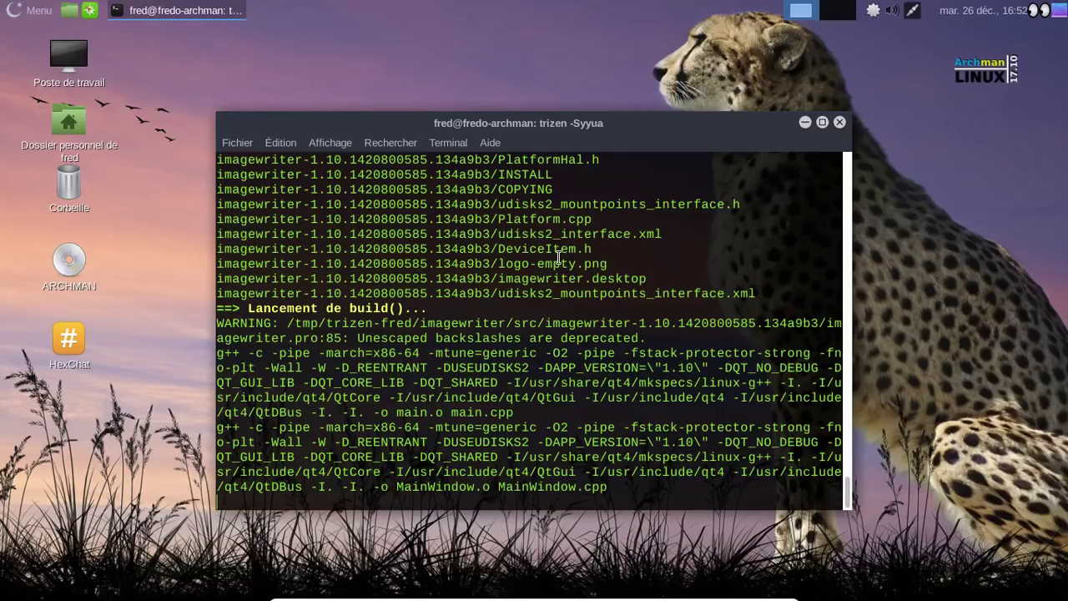
Launch Pamac from the tray icon and search for firefox
right_click(874, 10)
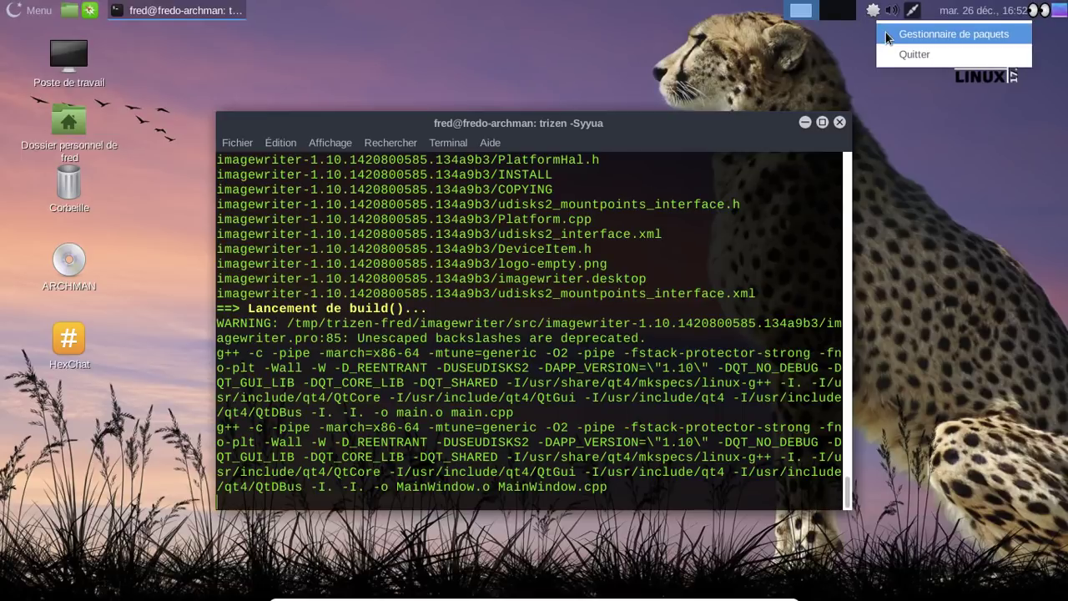
click(885, 31)
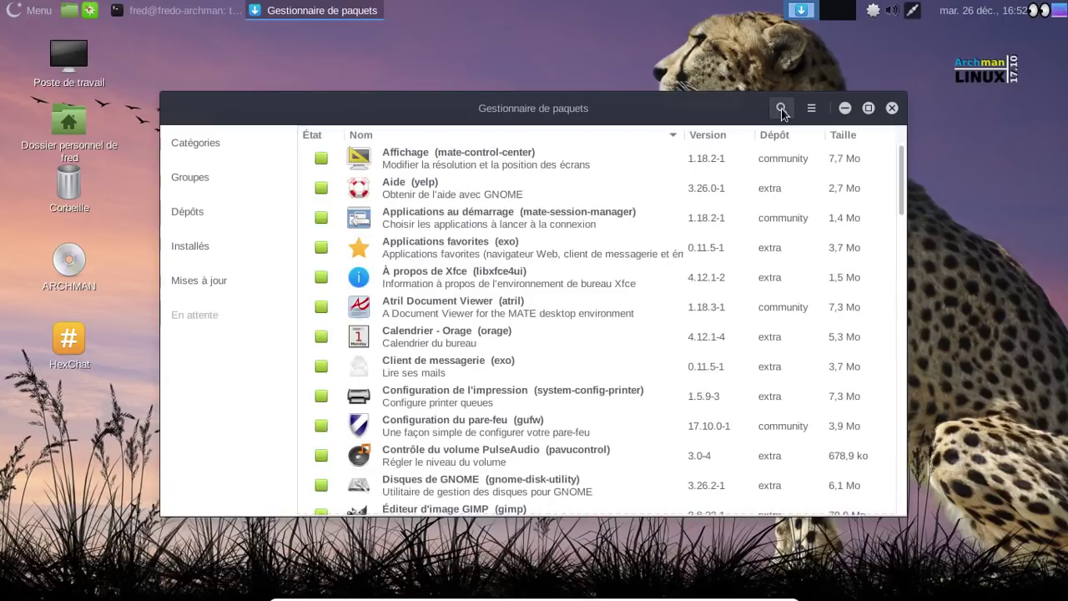
click(781, 109)
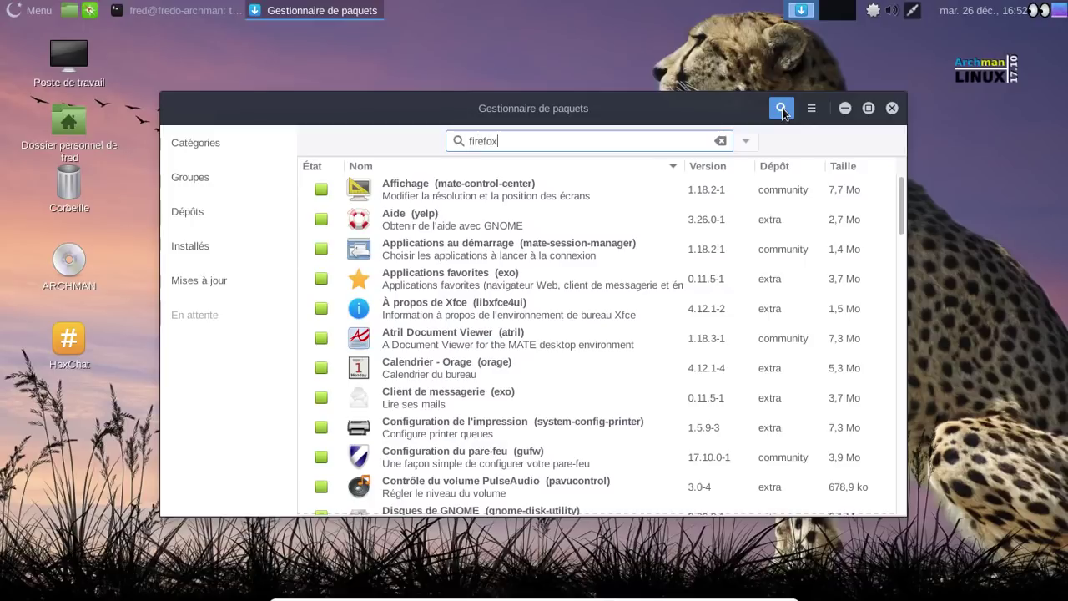
text(firefox)
key(Return)
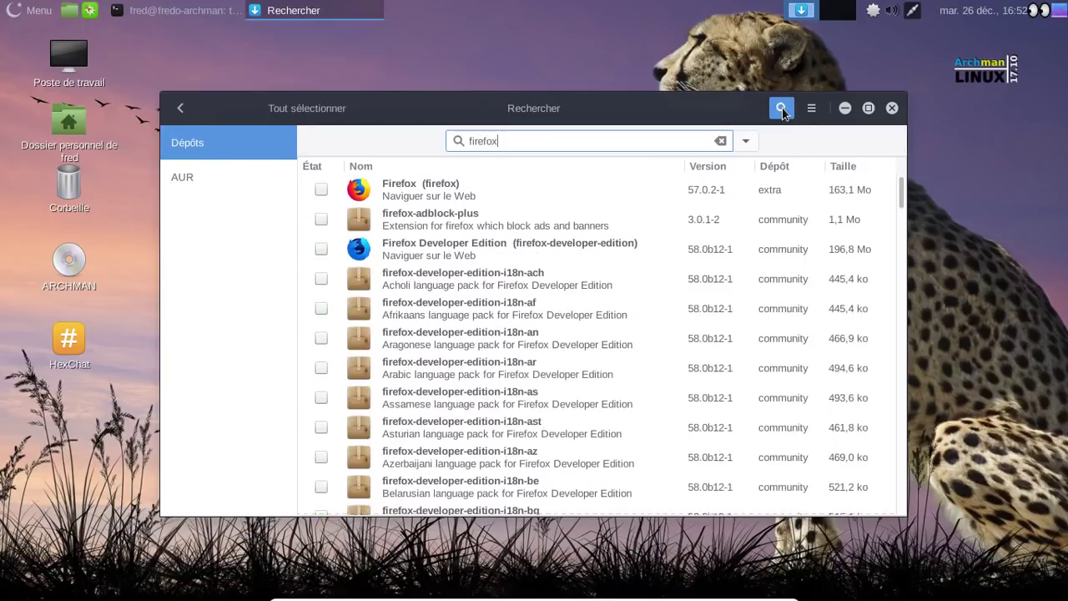
Mark Firefox 57.0.2-1 for installation and scroll down the search results
click(321, 190)
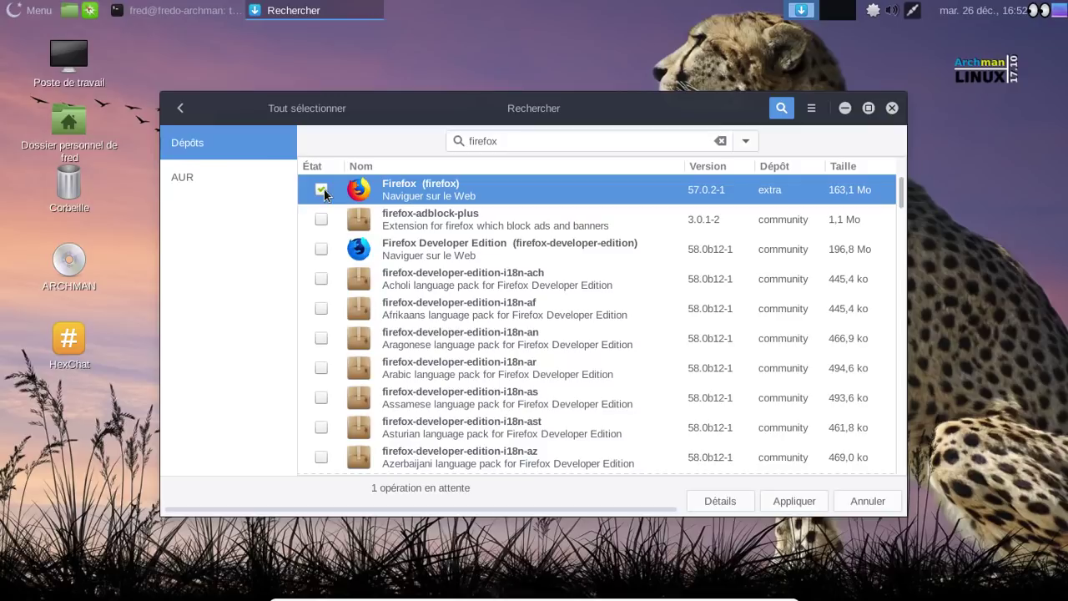
scroll(578, 337, down, 10)
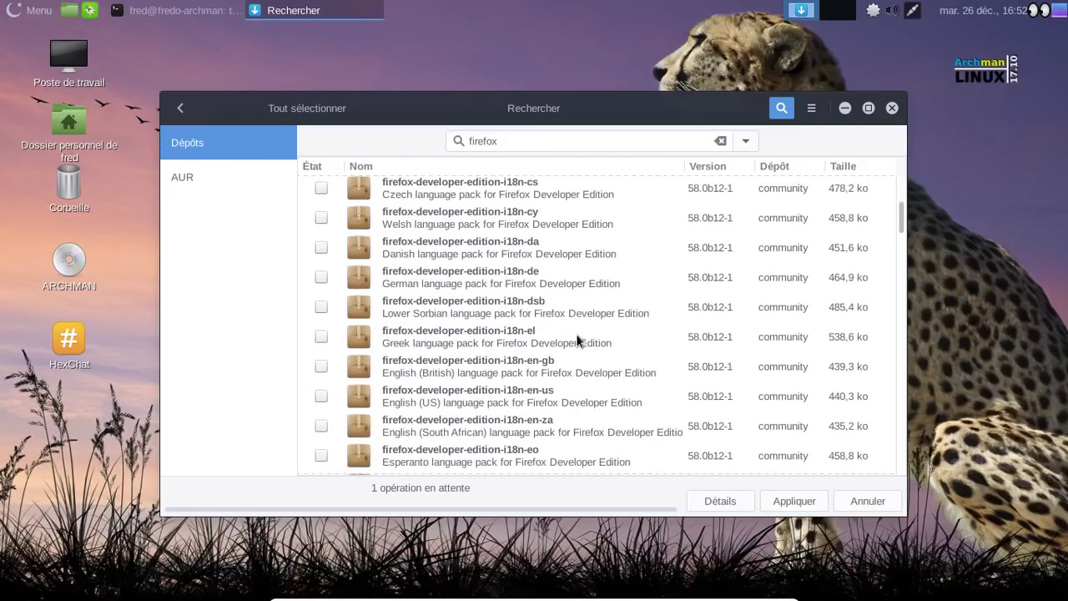
scroll(577, 338, down, 15)
scroll(576, 335, down, 15)
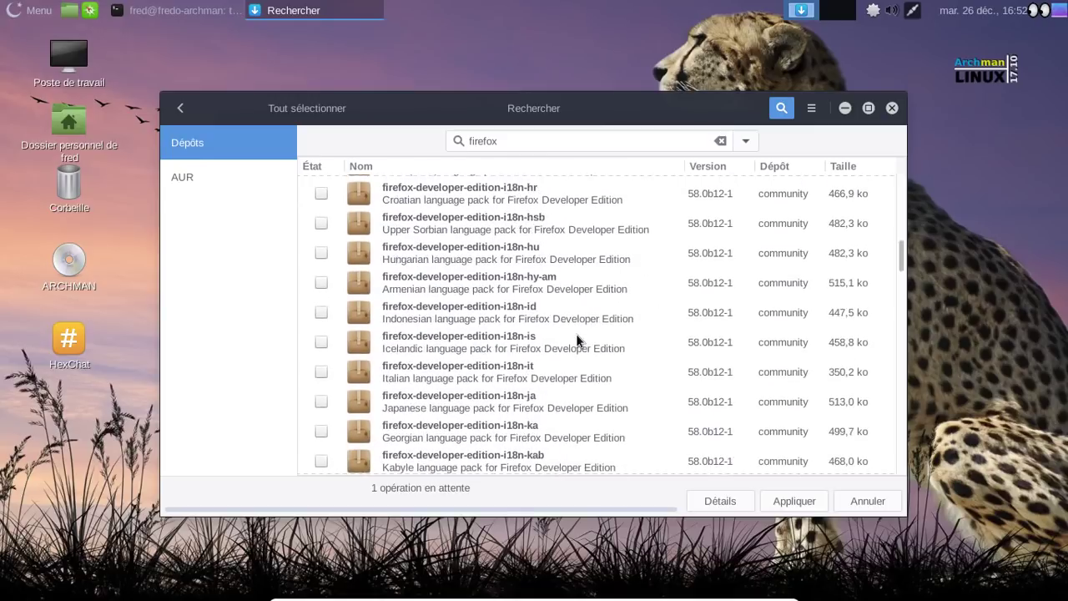
scroll(575, 338, down, 15)
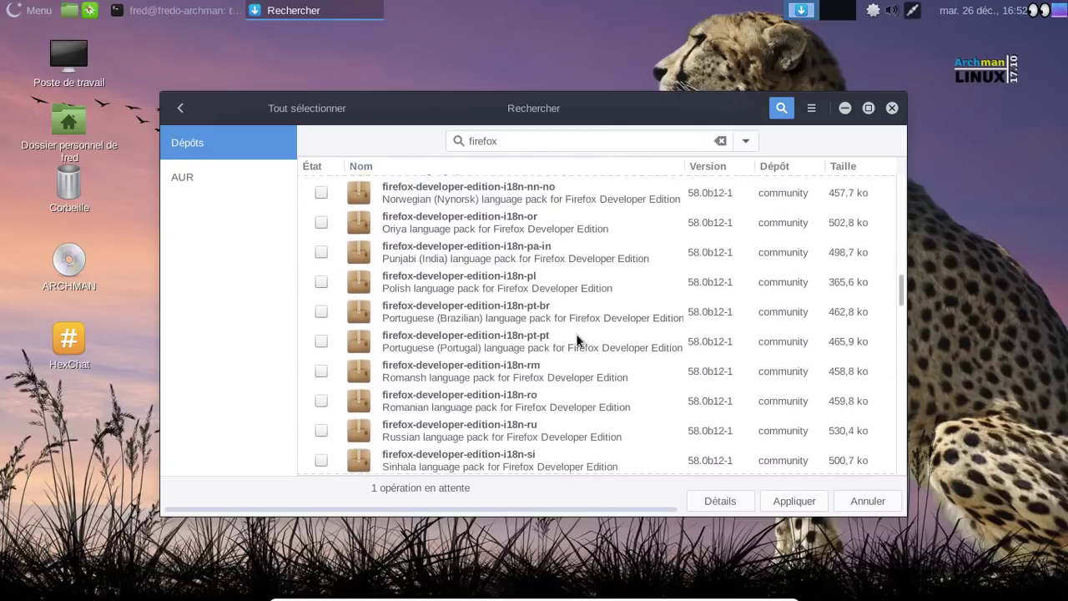
scroll(576, 337, down, 10)
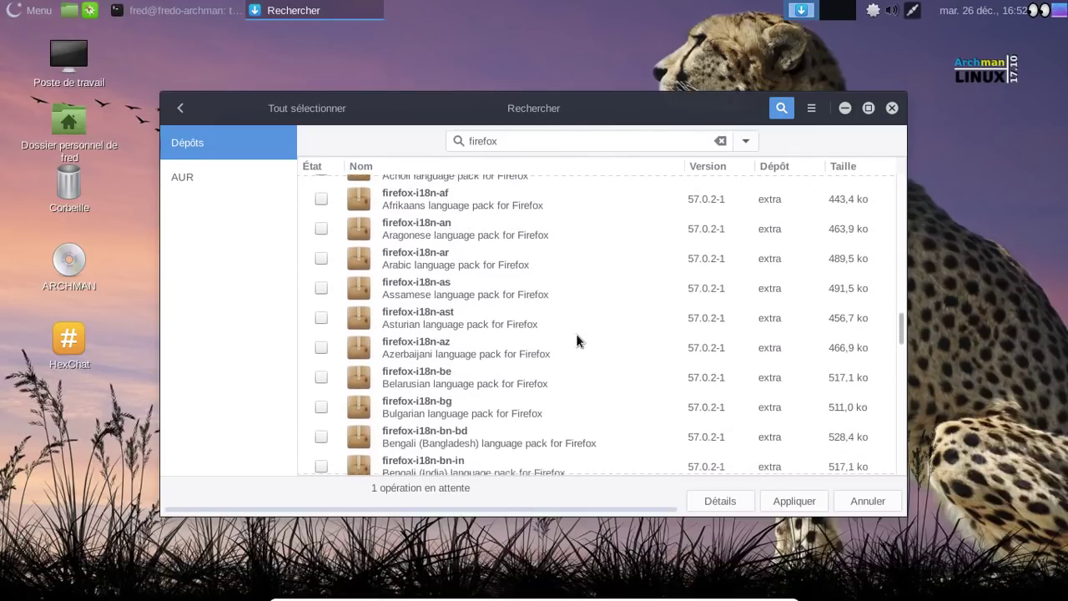
scroll(574, 345, down, 12)
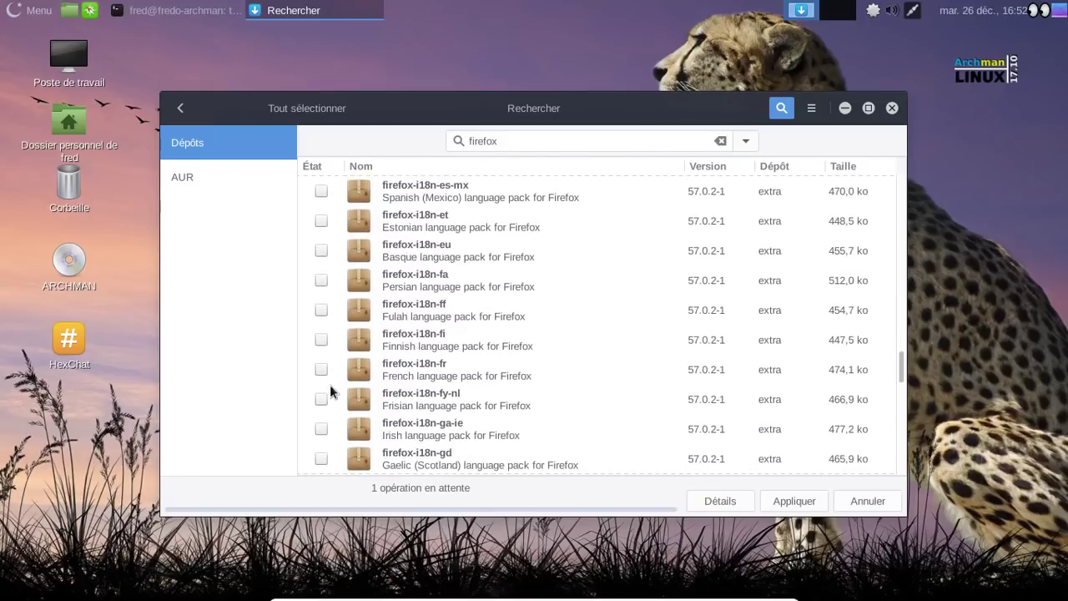
Also mark firefox-i18n-fr, then apply and confirm the installation, authenticating with the account password
click(322, 369)
click(797, 500)
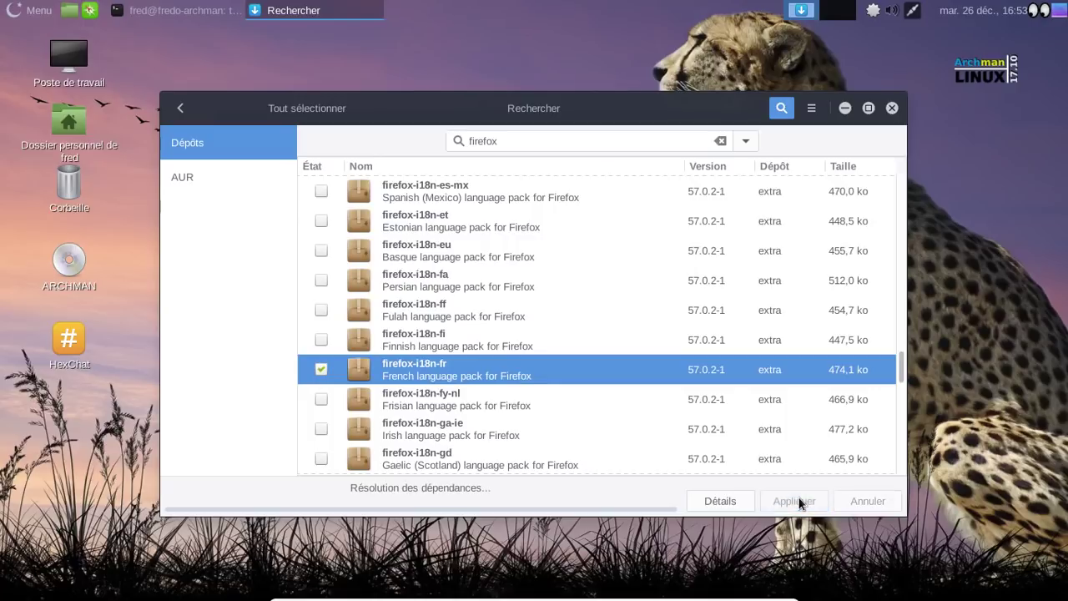
click(729, 439)
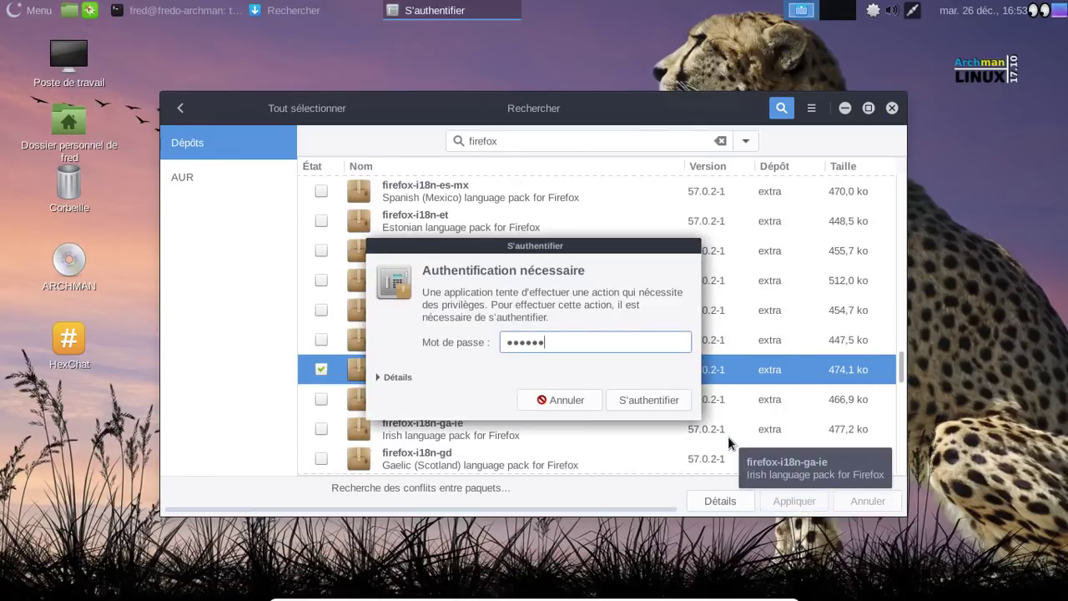
text(**)
key(Return)
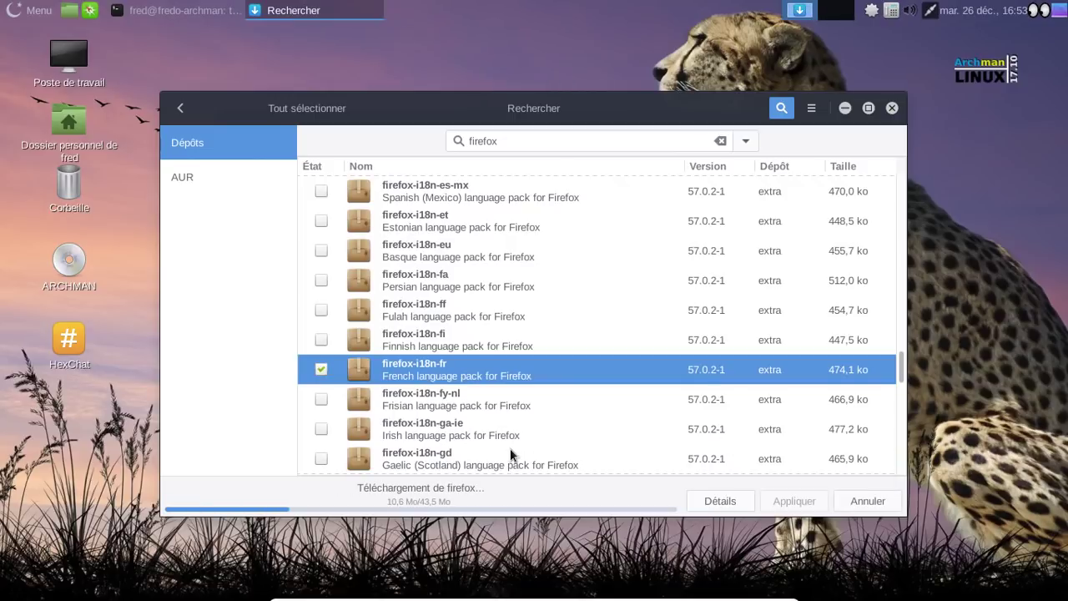
Minimize the build terminal and close Pamac
key(alt+Tab)
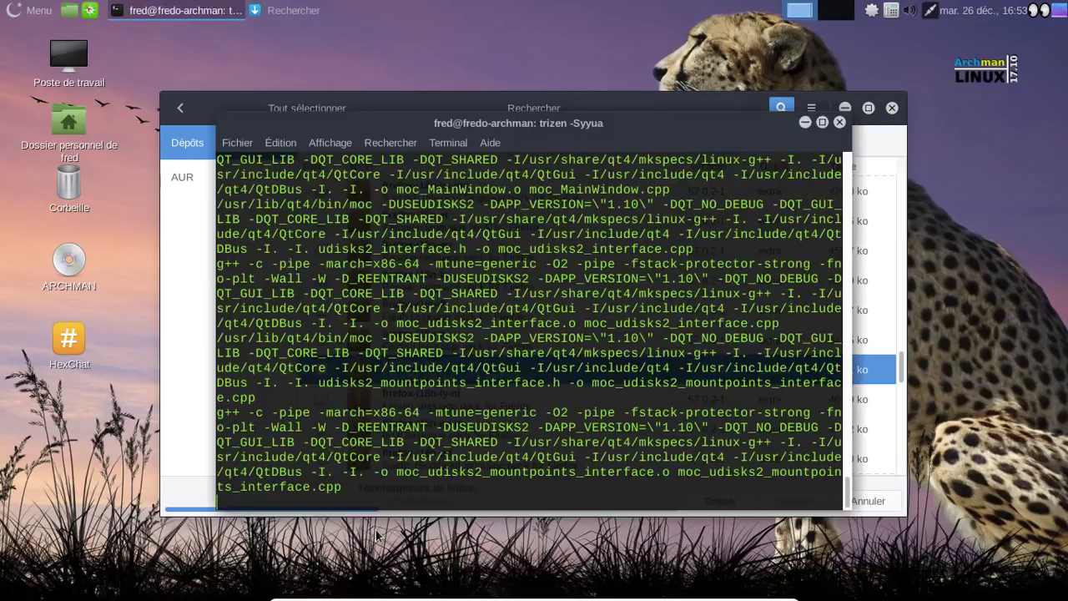
click(805, 122)
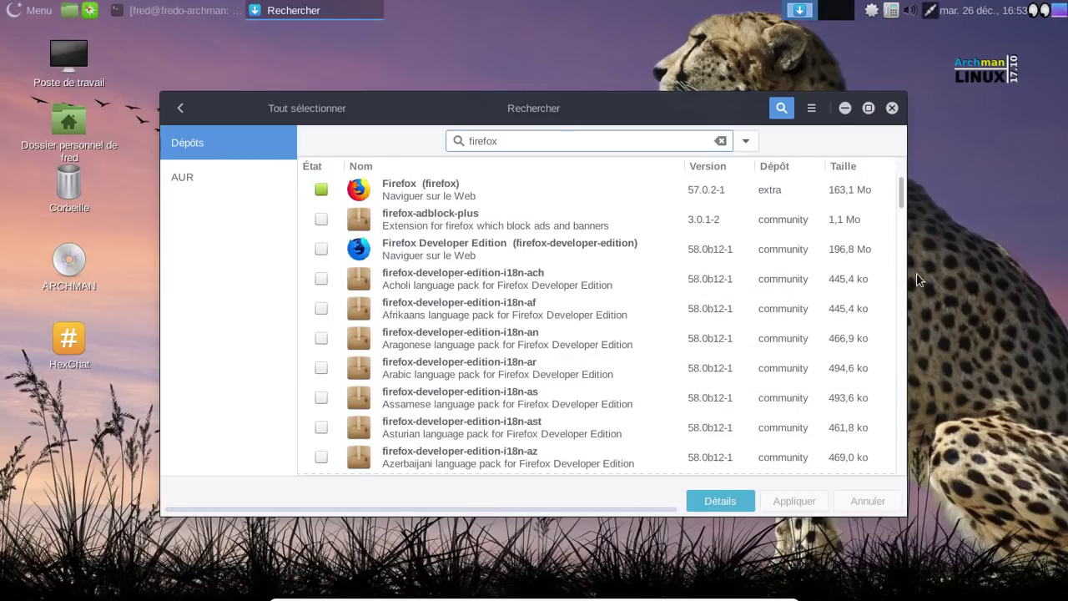
click(892, 108)
Launch Firefox by searching 'fire' in the application menu, then open a new tab
click(44, 14)
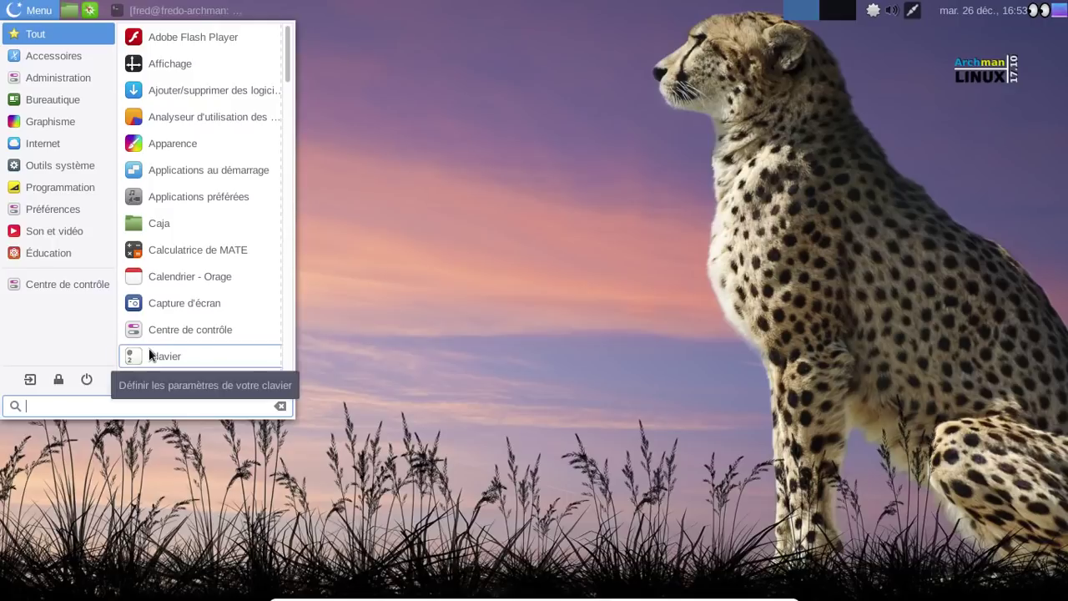
text(fire)
click(162, 37)
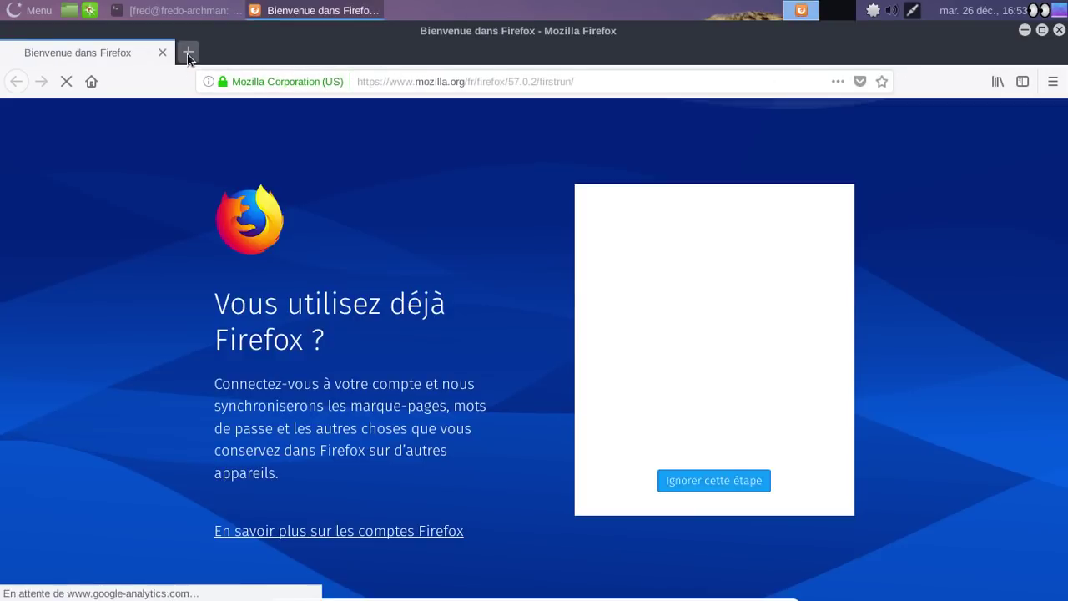
click(188, 52)
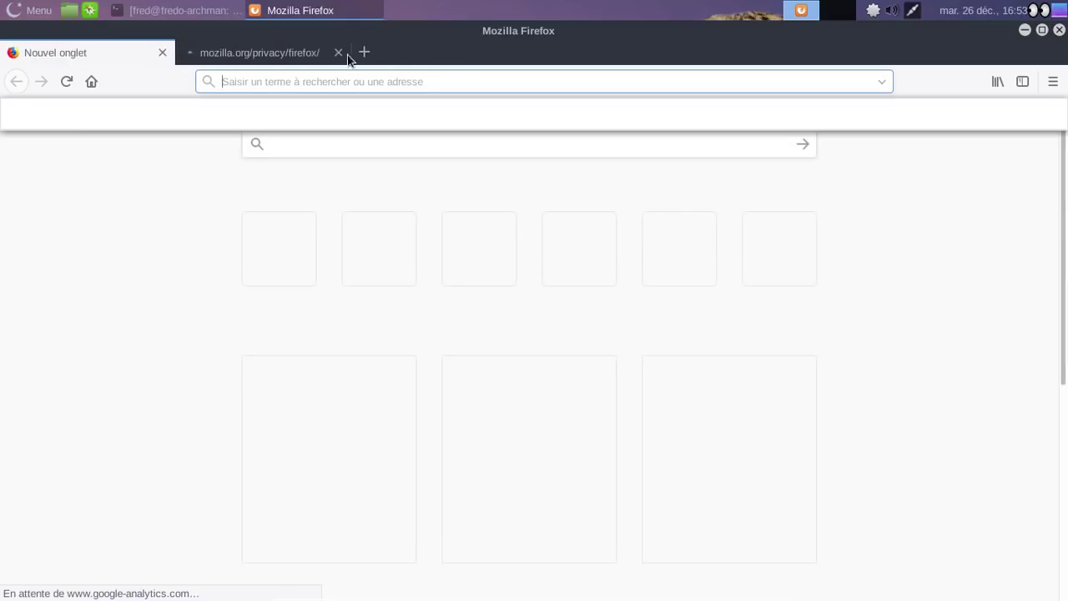
Close the mozilla.org privacy tab, search 'archman', and open the Archman GNU/Linux result
click(338, 55)
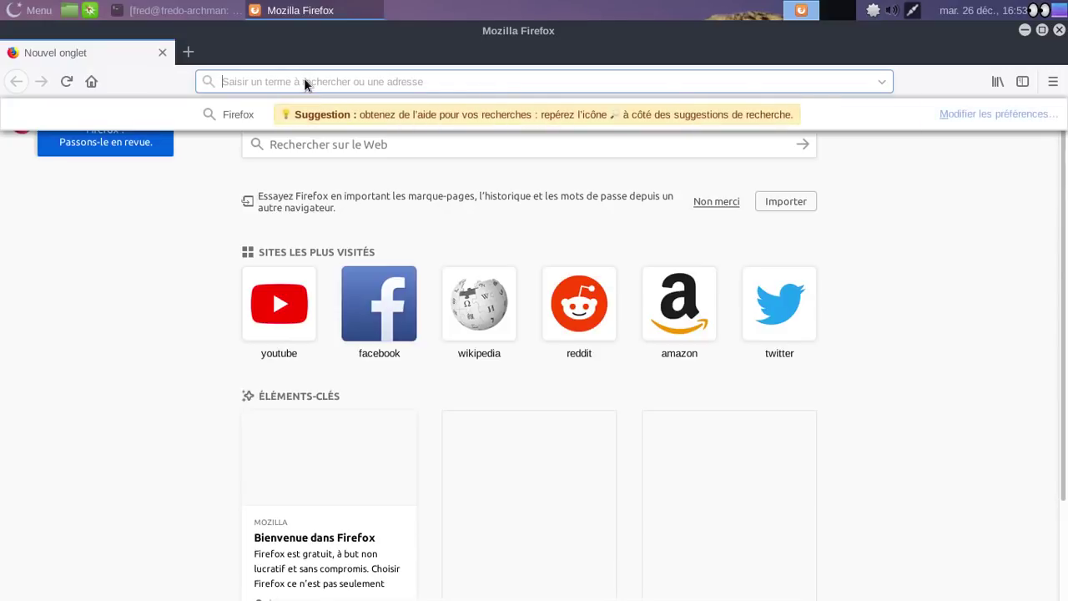
text(archman)
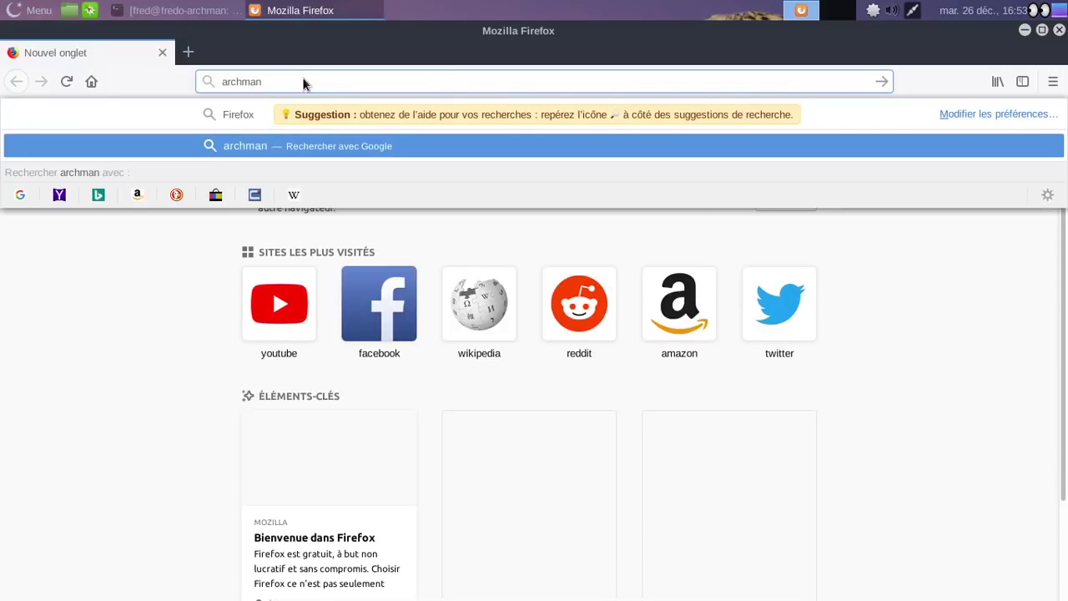
key(Return)
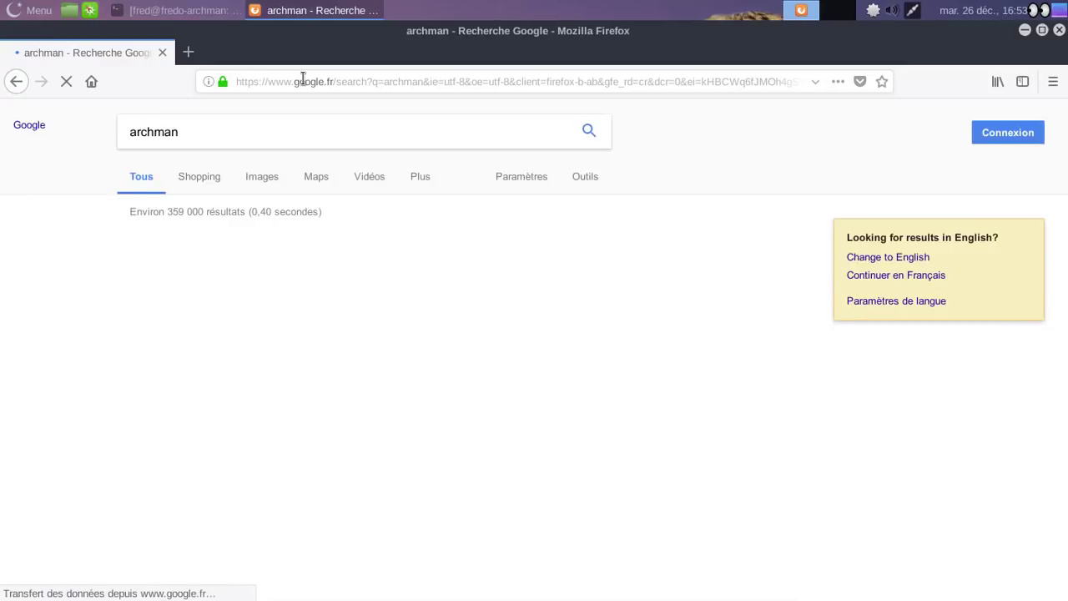
scroll(412, 358, down, 8)
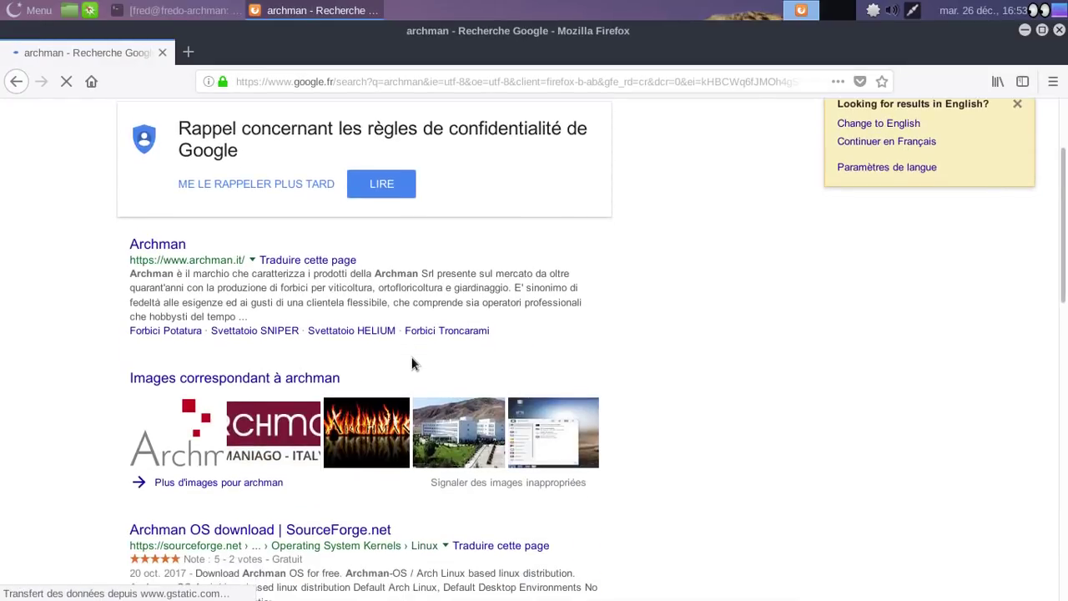
scroll(412, 361, down, 3)
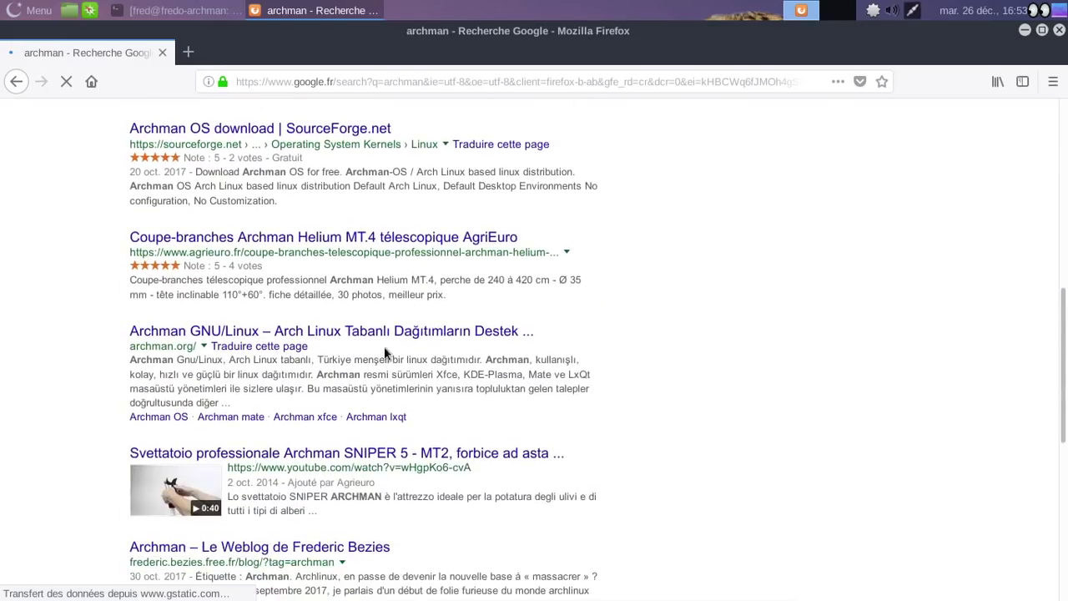
click(377, 334)
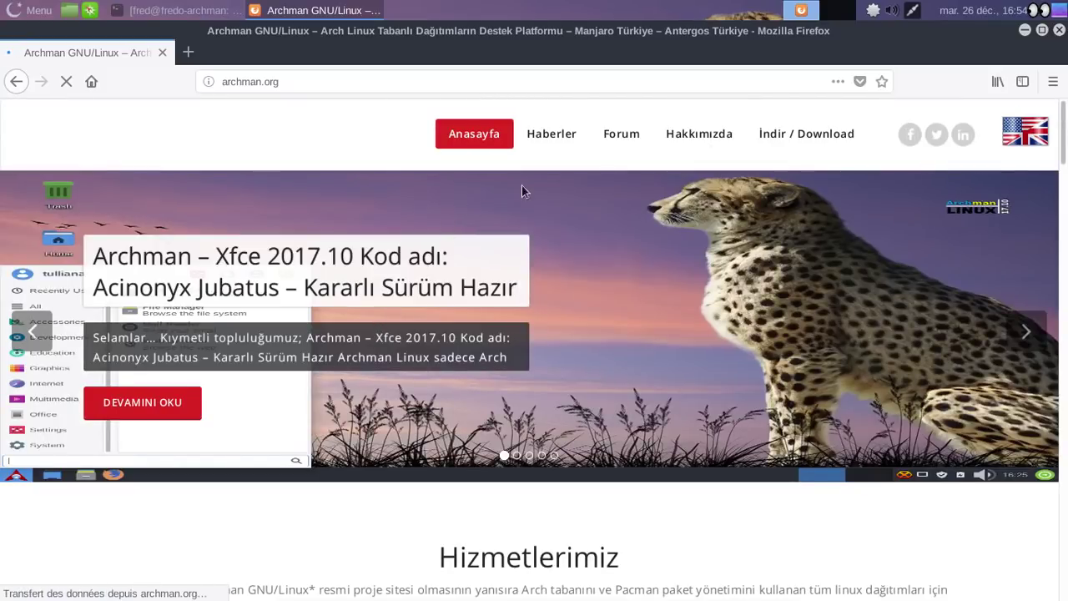
Switch archman.org to English and step the slideshow back through several release slides
click(1014, 127)
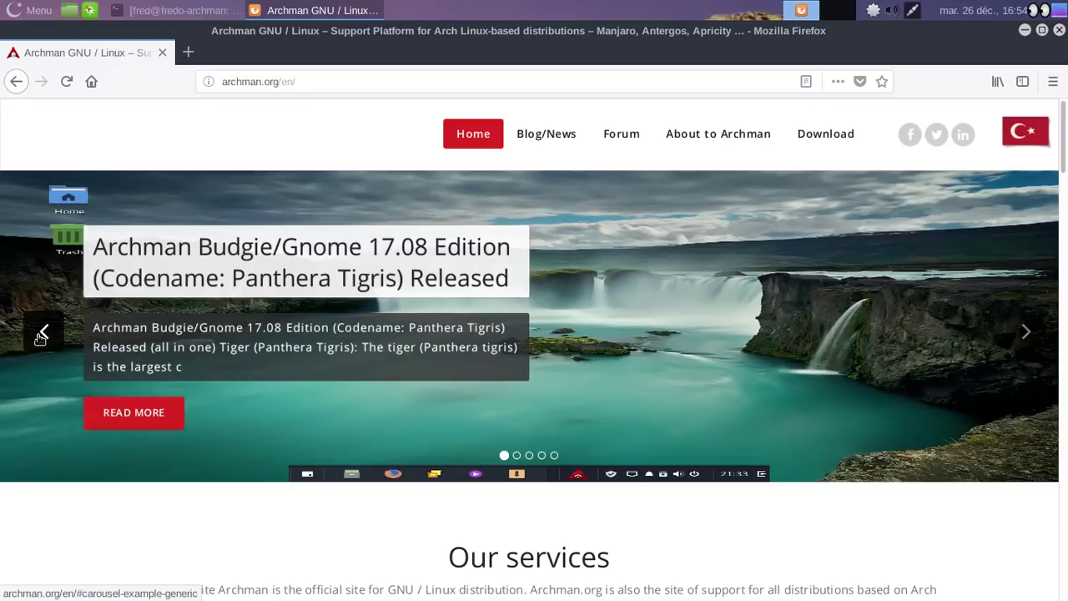
click(40, 336)
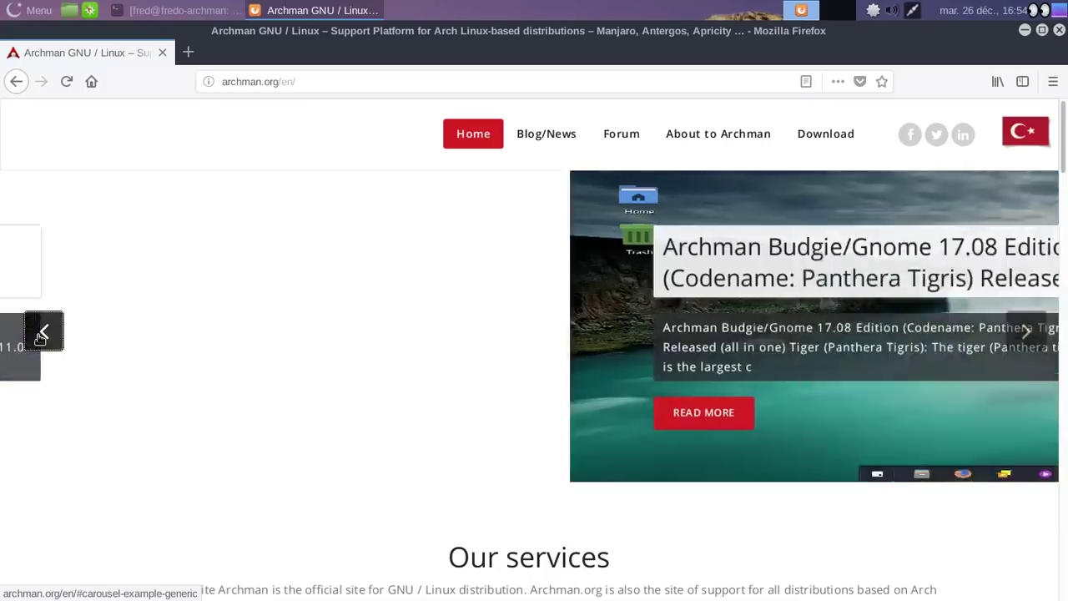
click(40, 336)
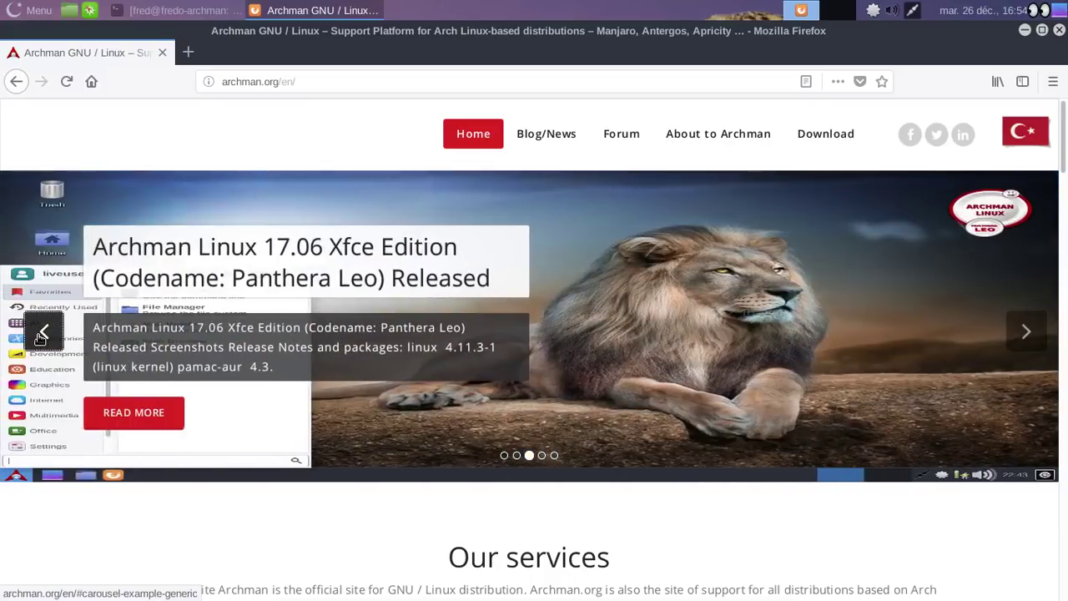
click(40, 336)
click(40, 336)
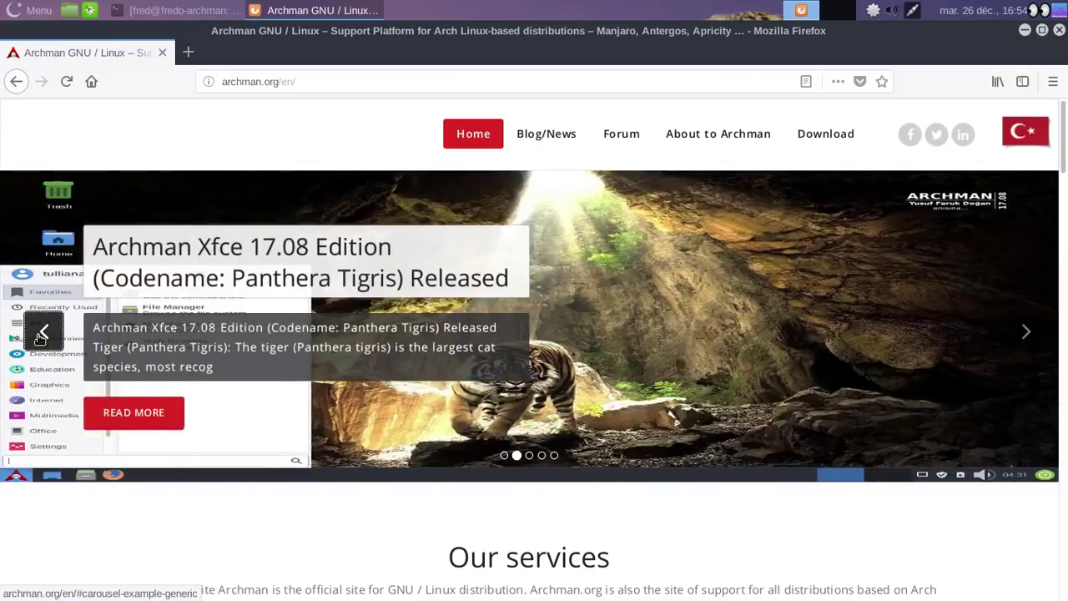
click(40, 336)
click(40, 337)
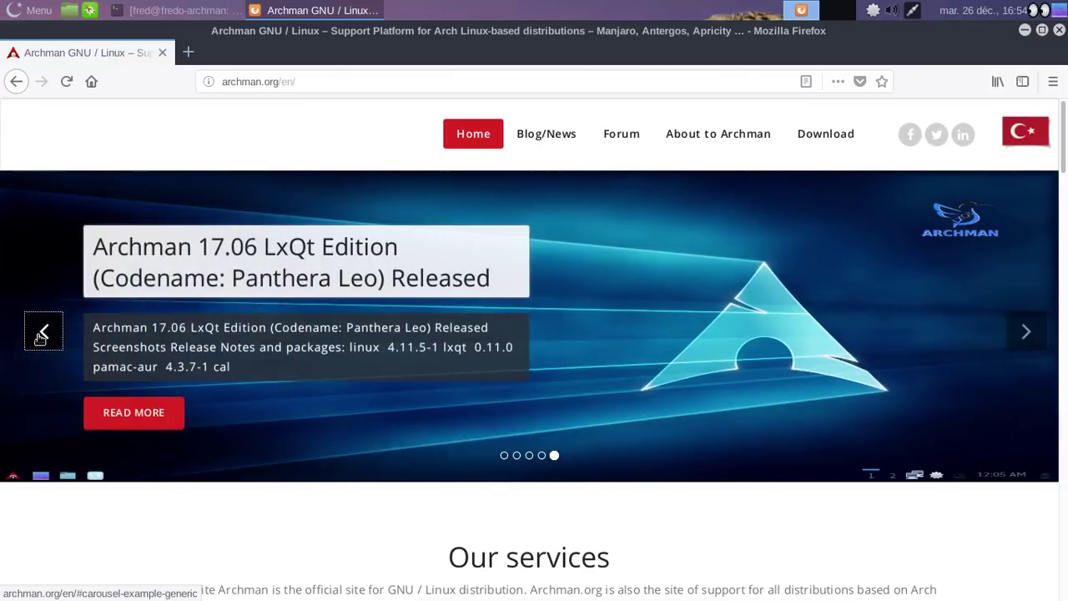
click(40, 336)
click(40, 336)
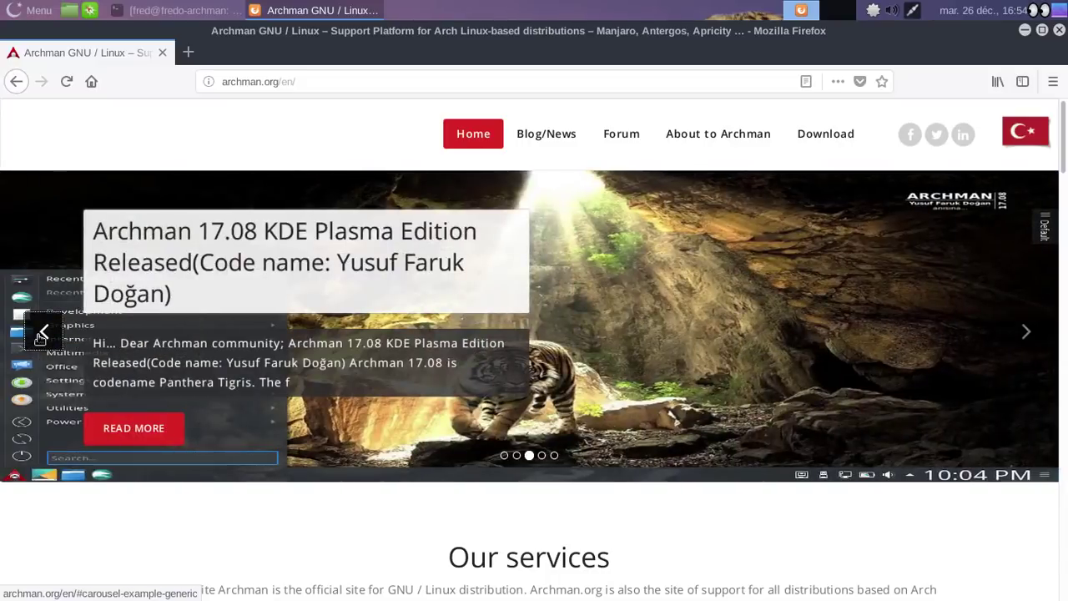
click(40, 336)
Continue stepping back to the Archman Xfce 17.08 slide, then open the Blog/News section
click(40, 336)
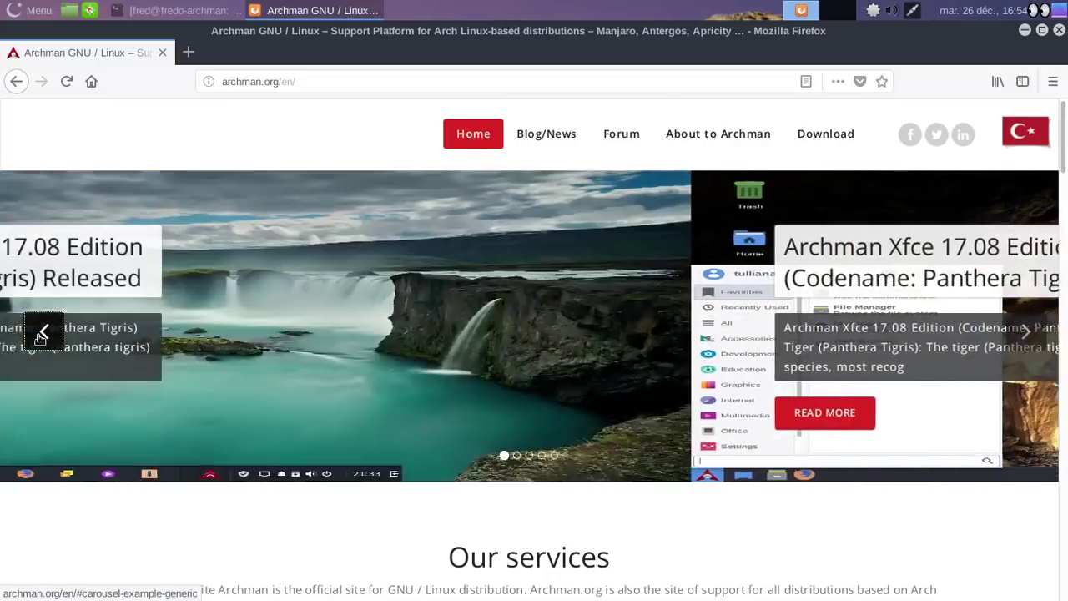
click(40, 336)
click(40, 336)
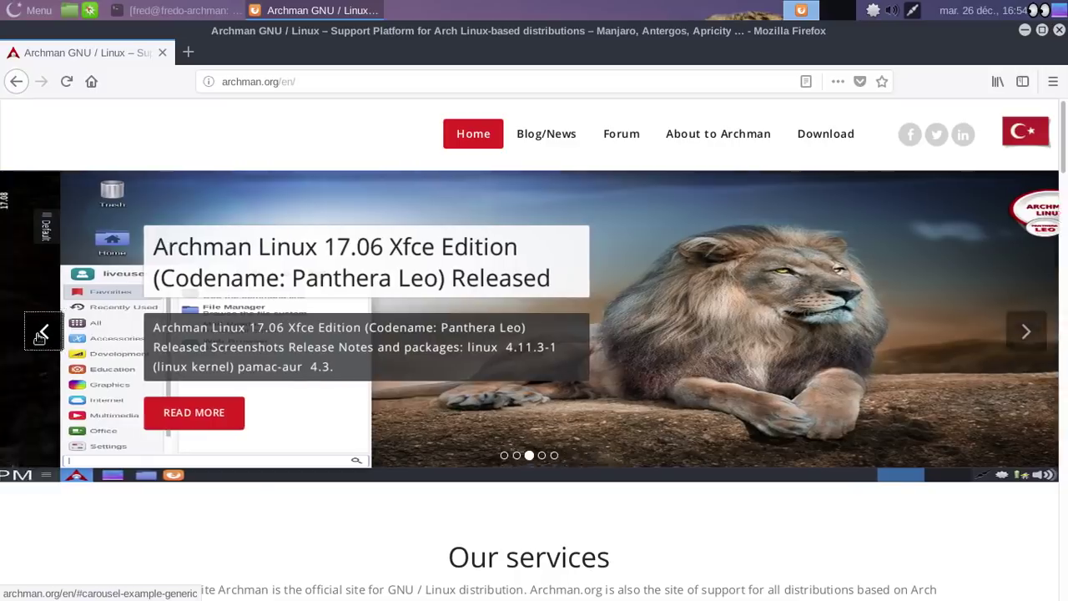
click(40, 336)
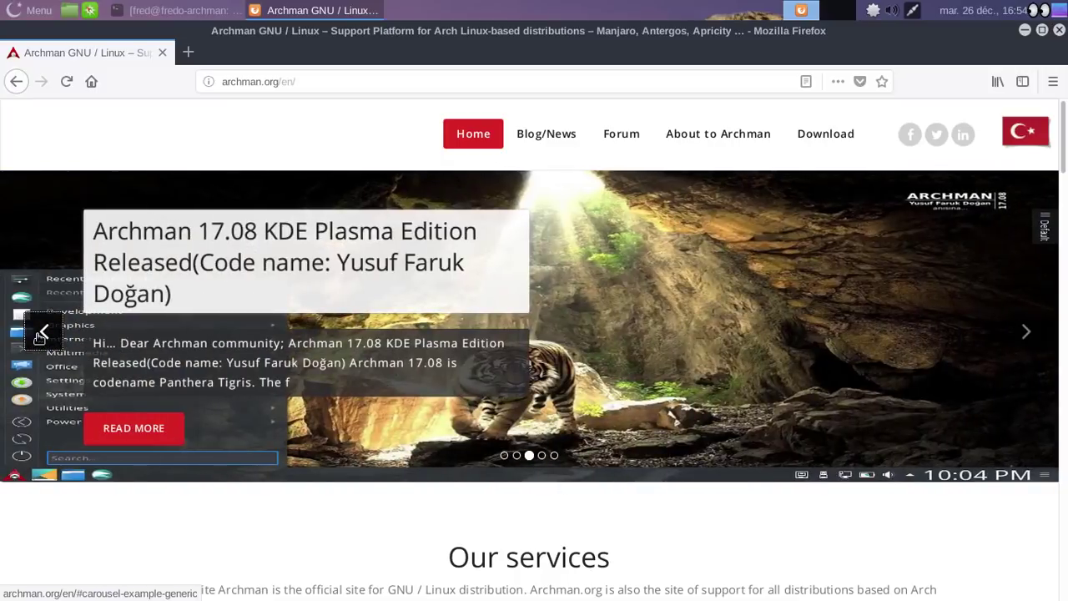
click(40, 336)
click(40, 336)
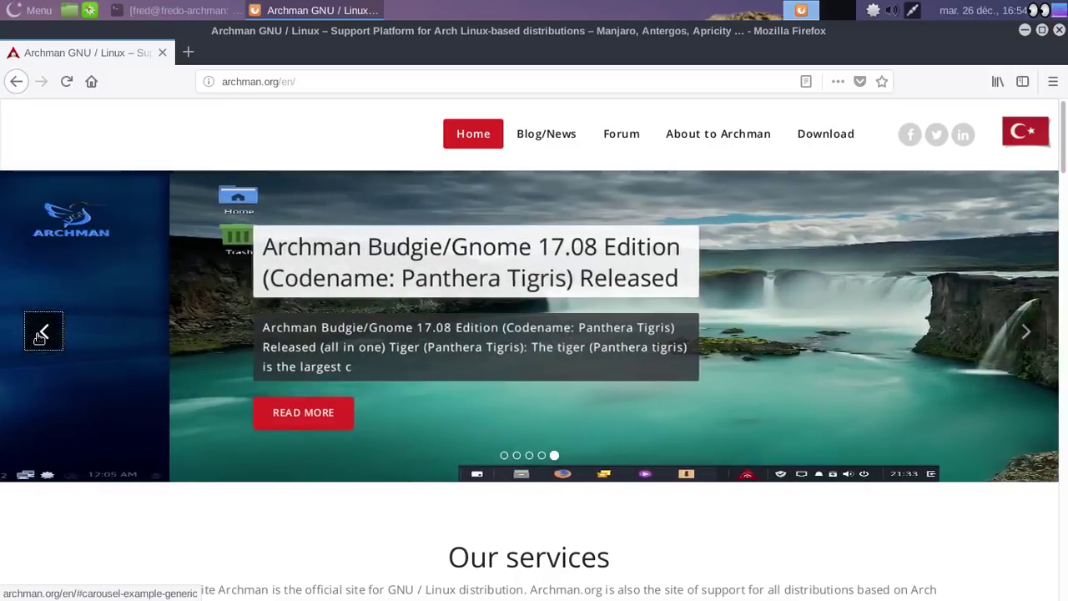
click(40, 336)
click(40, 336)
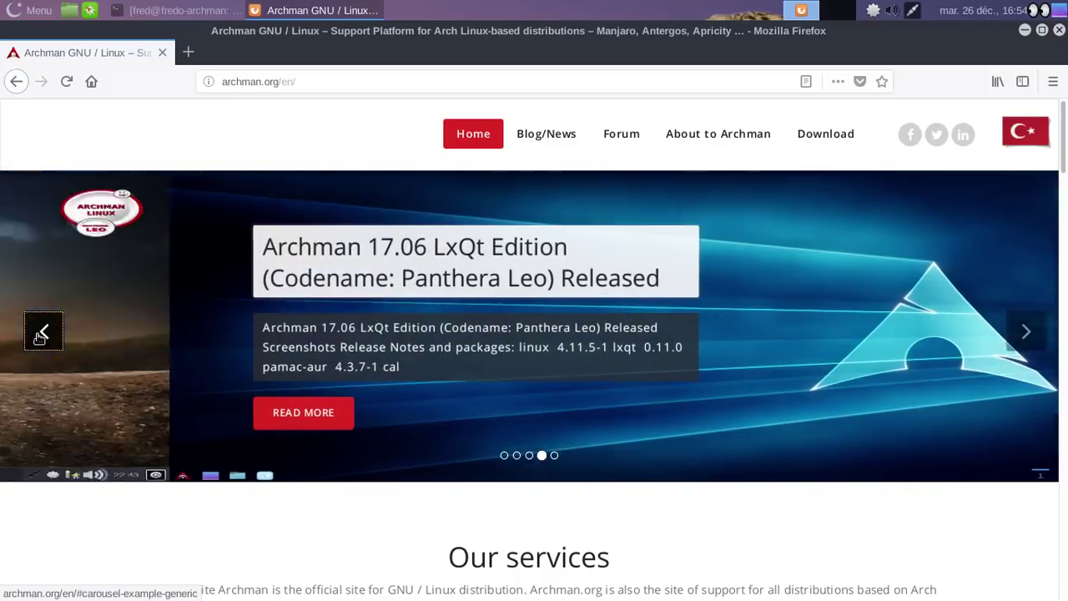
click(40, 336)
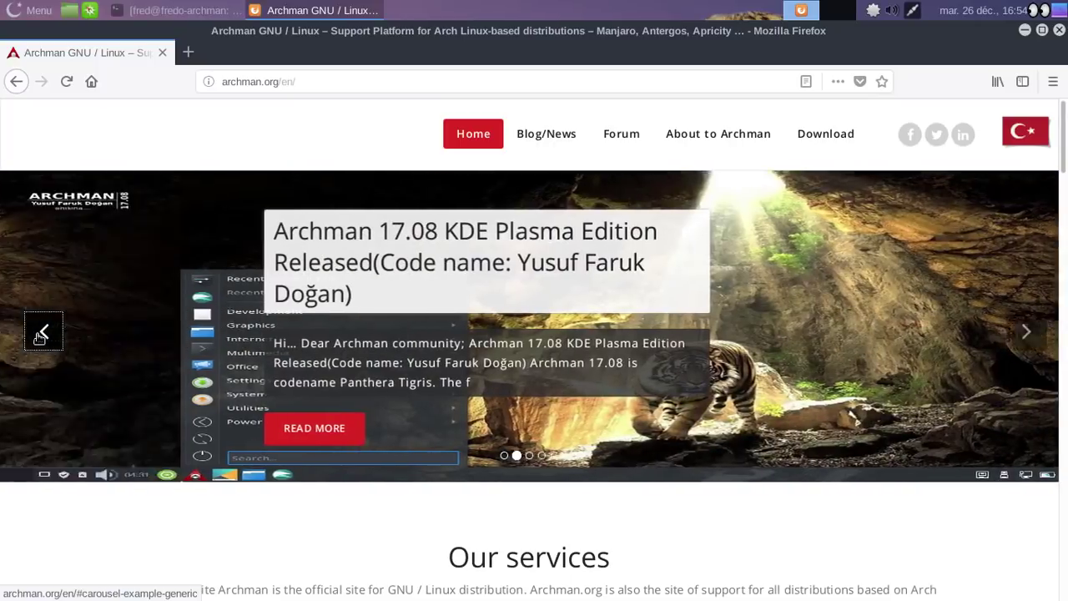
click(40, 336)
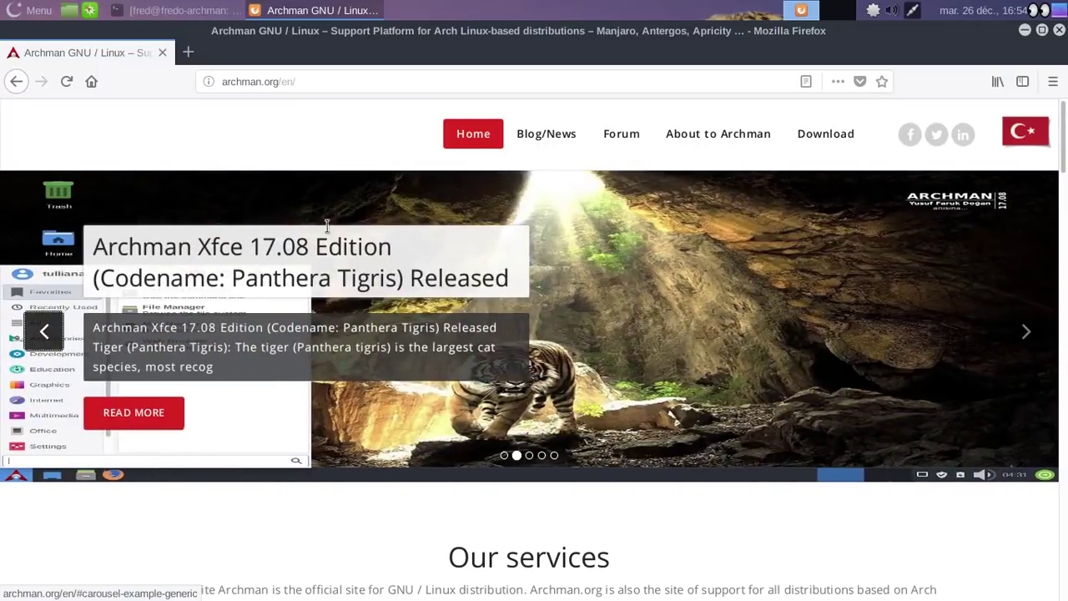
click(547, 133)
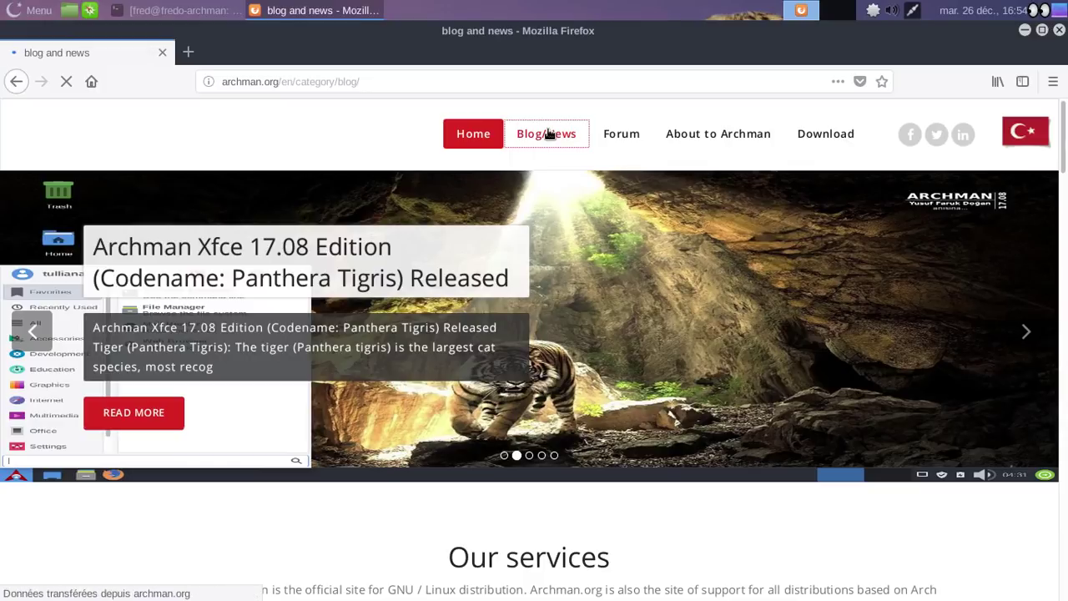
Scroll through the first blog post and return to the top of the page
scroll(589, 276, down, 3)
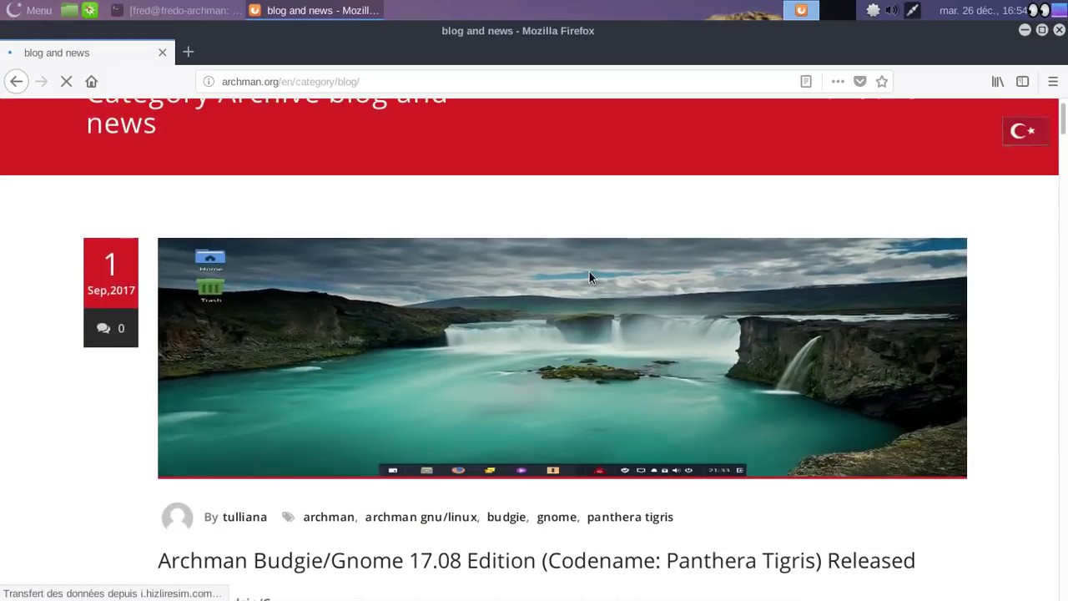
scroll(589, 276, down, 3)
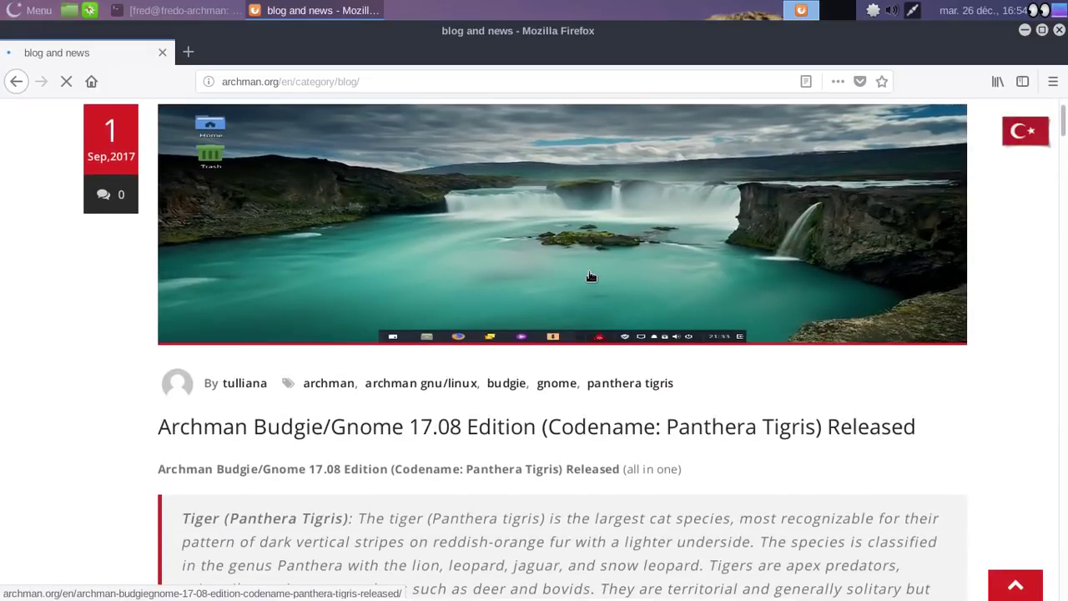
scroll(591, 276, down, 15)
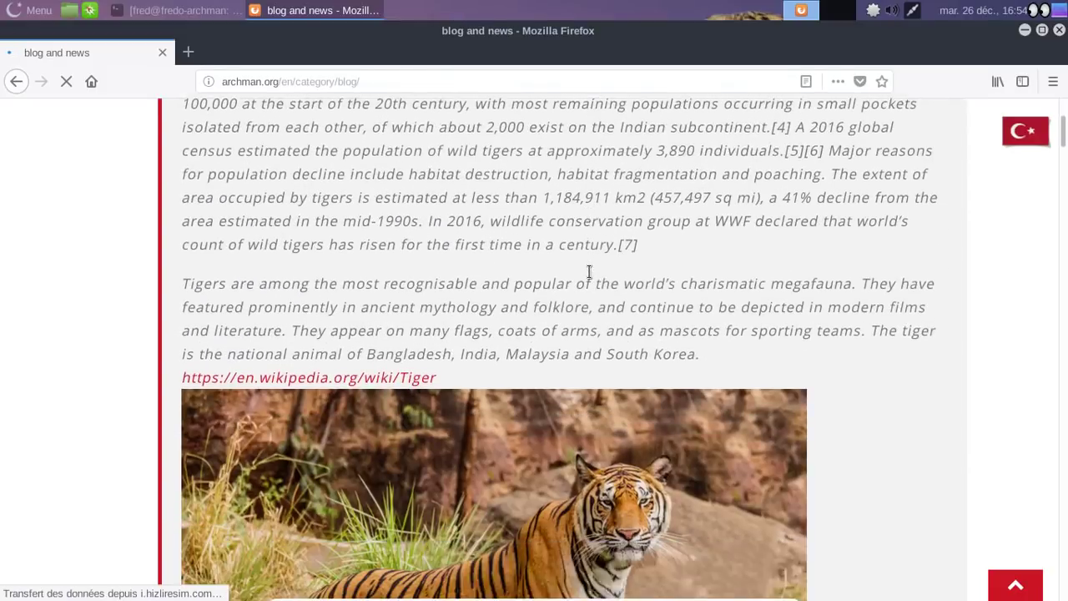
scroll(589, 271, down, 10)
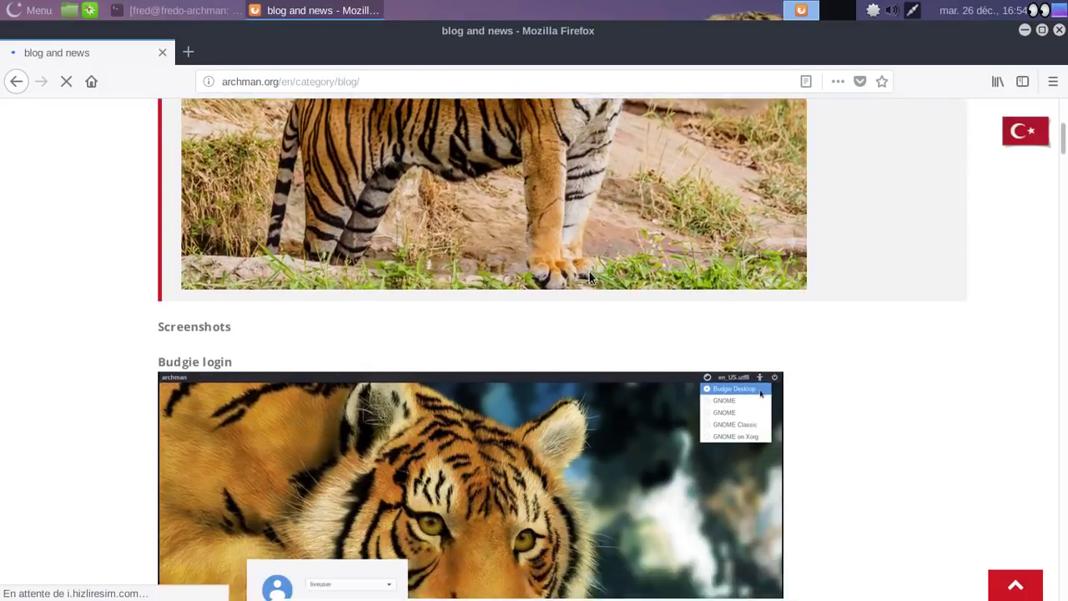
scroll(589, 271, down, 3)
drag(1064, 148, 1063, 105)
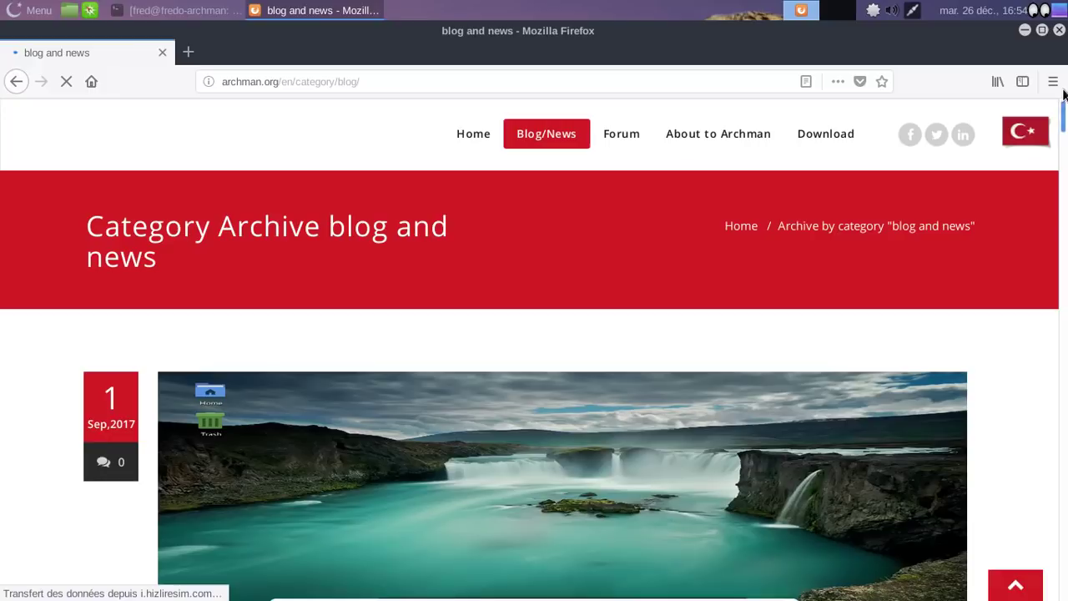
Open the Archman Download page, then the Archman forum
mouse_move(734, 142)
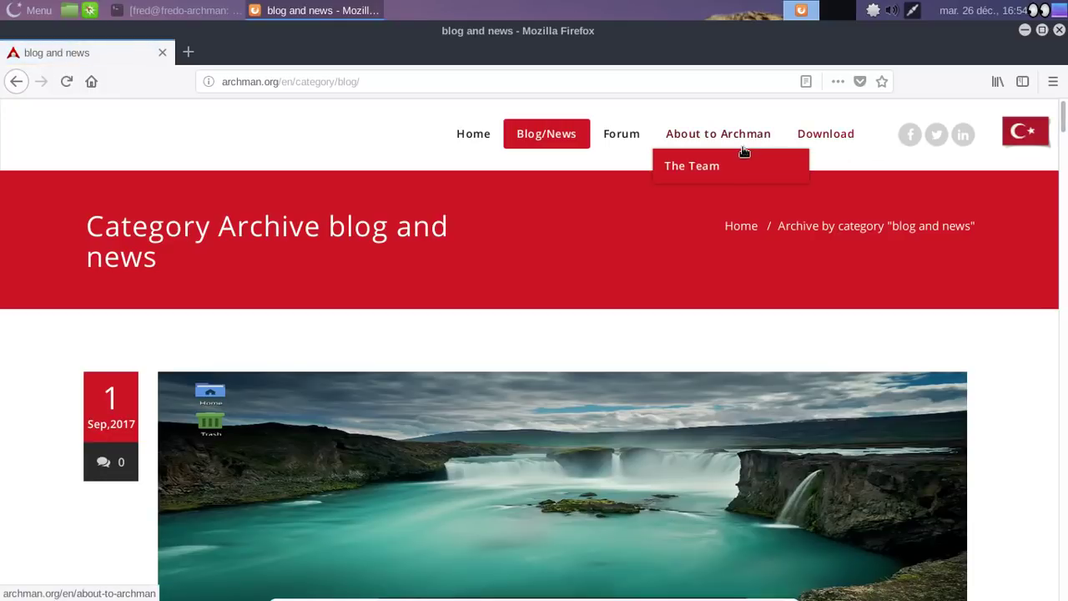
click(817, 136)
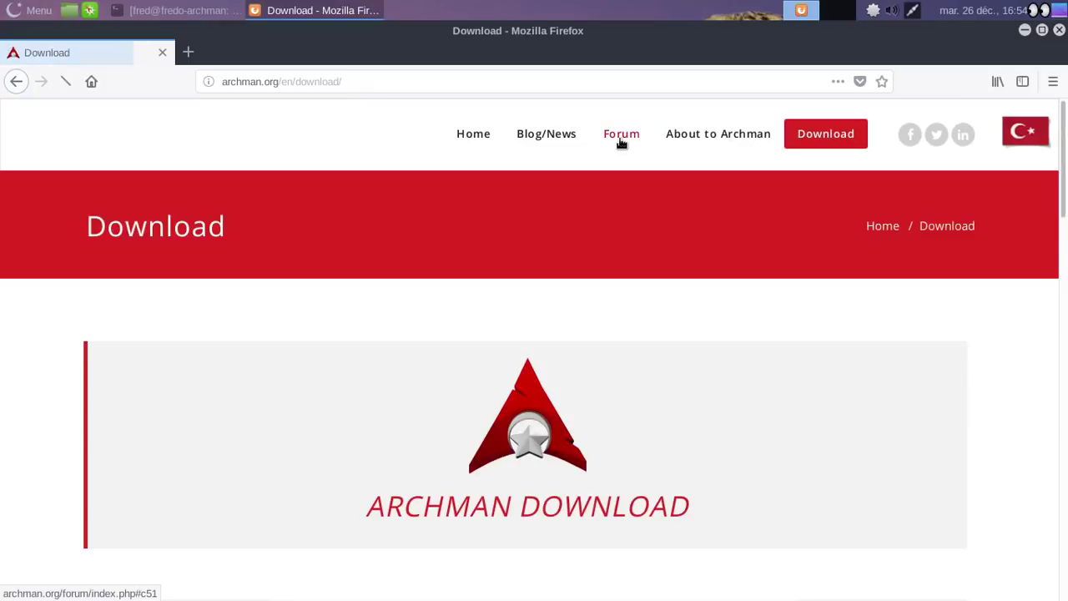
click(620, 140)
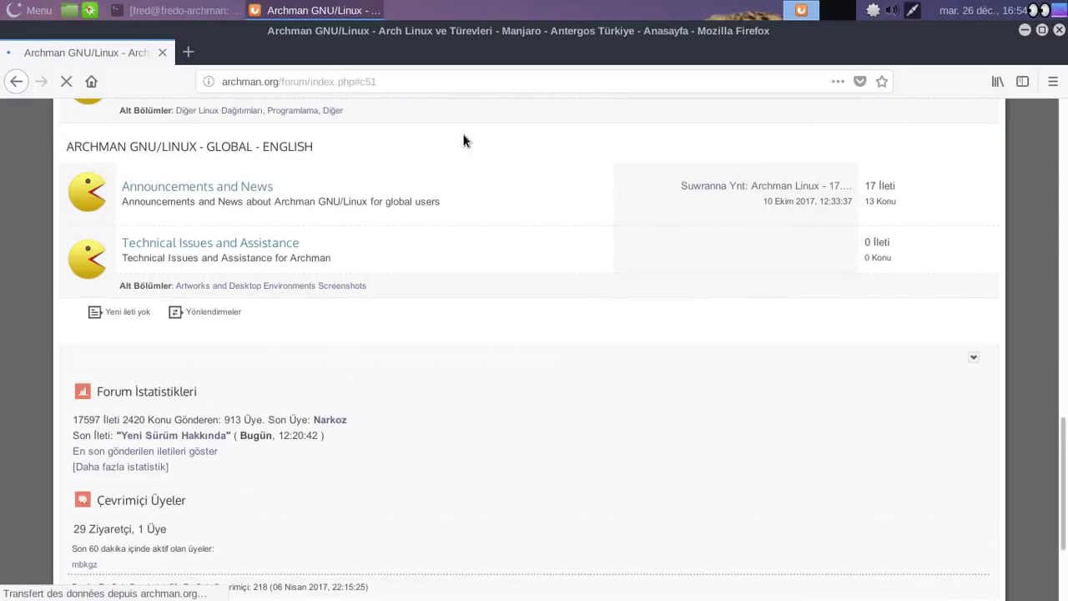
Browse the forum, go back to the Download page, then return to the home page
scroll(526, 190, up, 10)
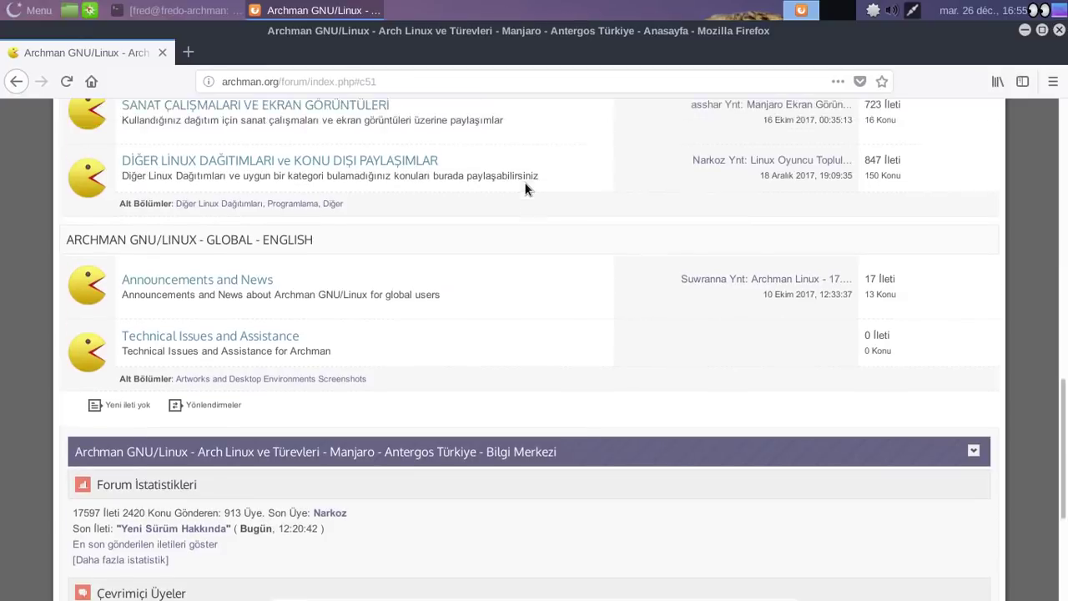
scroll(525, 189, up, 10)
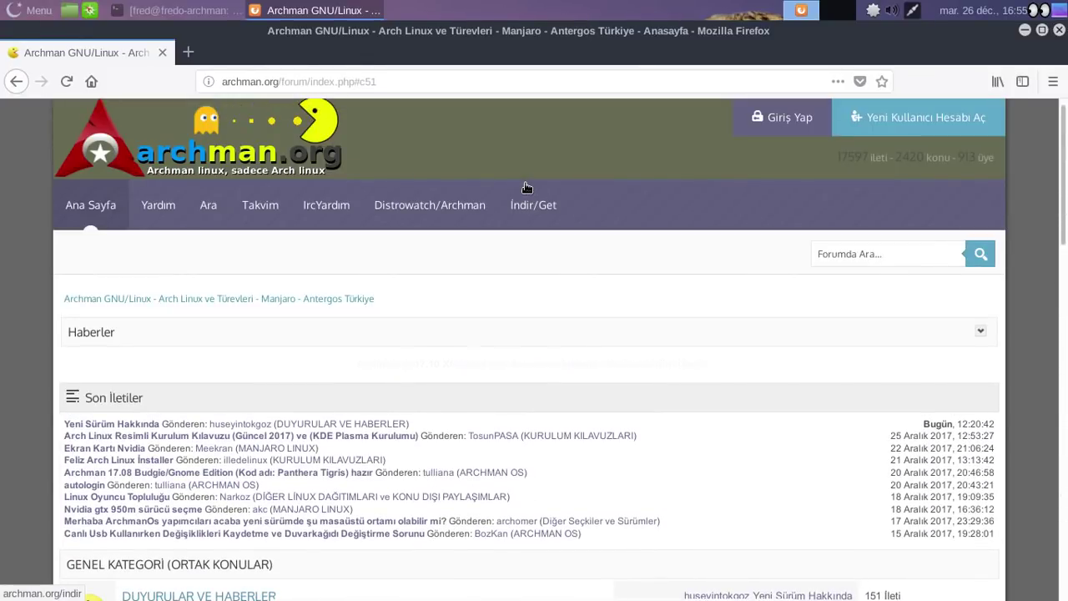
scroll(526, 186, down, 3)
scroll(525, 187, up, 4)
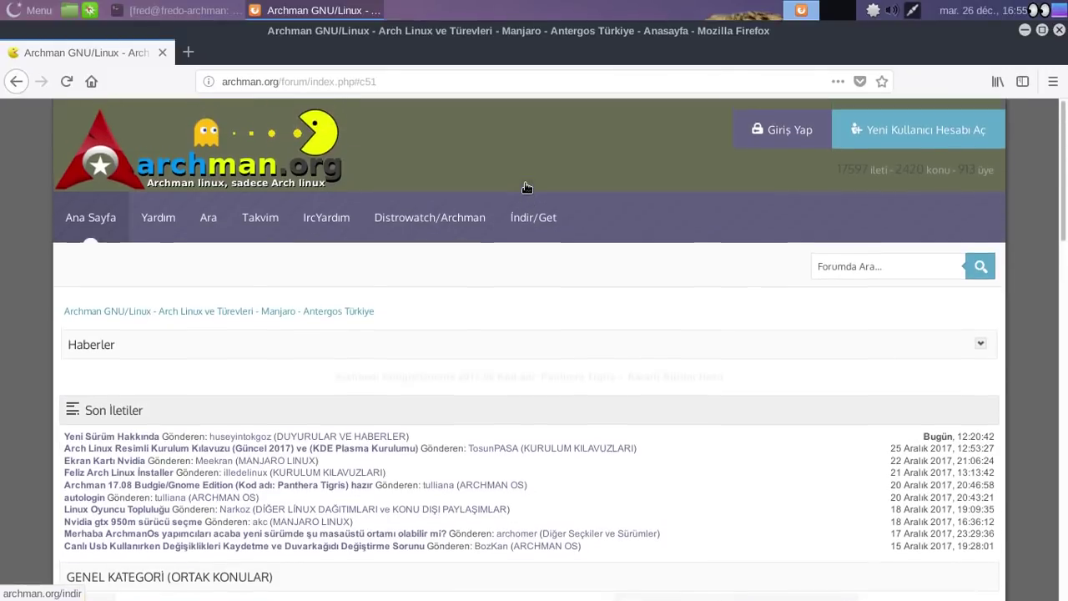
click(15, 83)
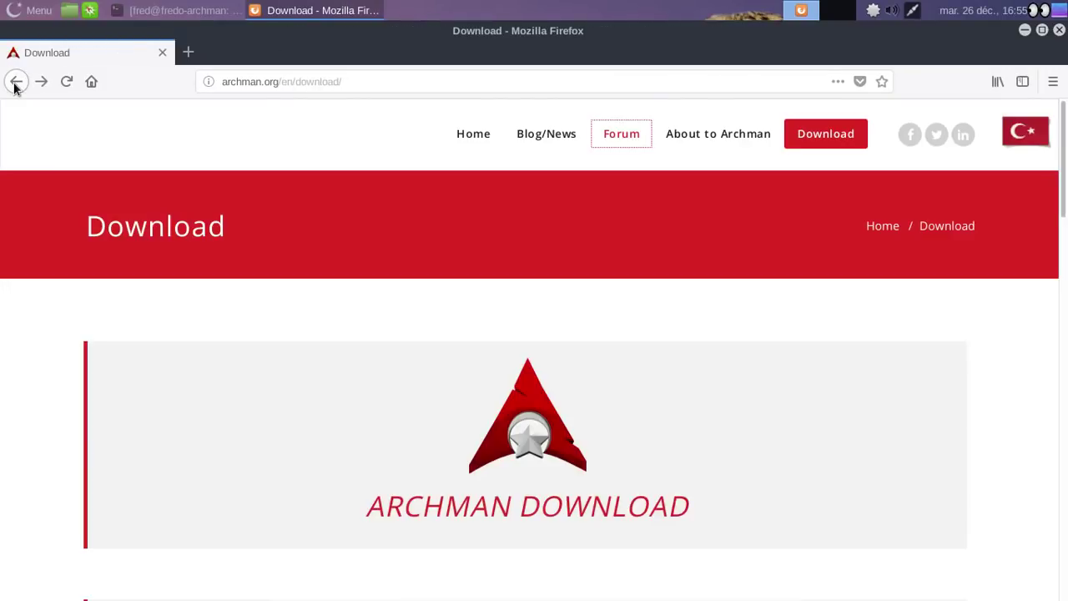
click(488, 135)
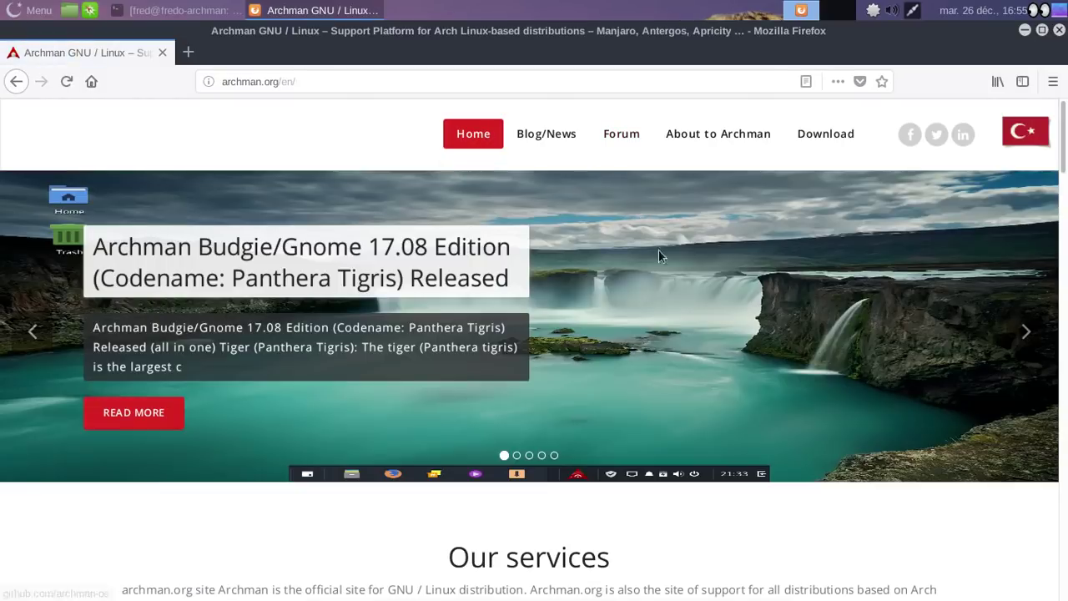
Advance the release slideshow four slides and open a new tab
click(1015, 332)
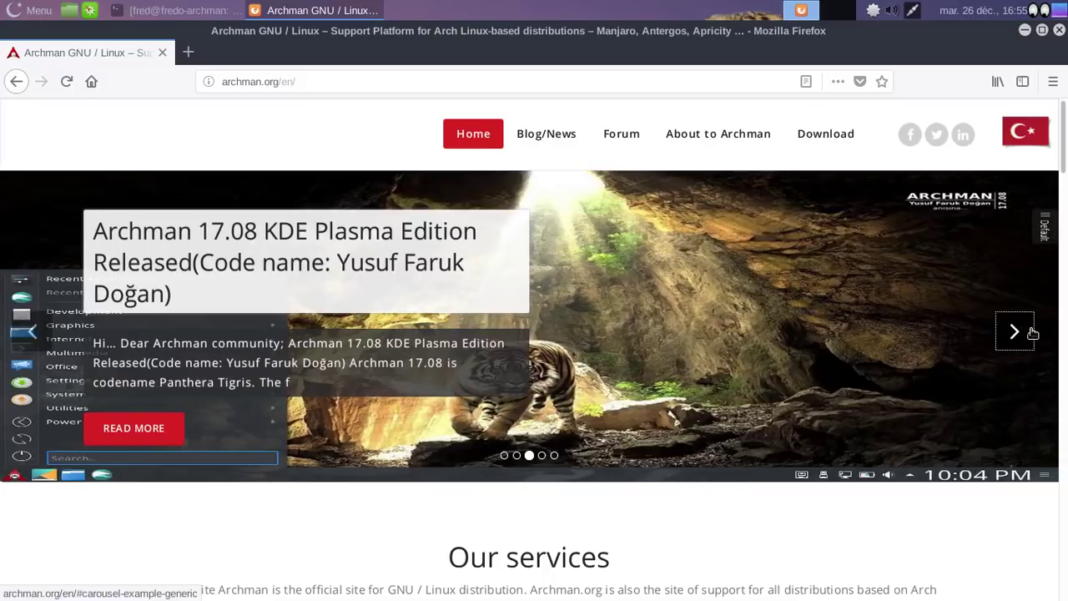
click(1032, 333)
click(1032, 333)
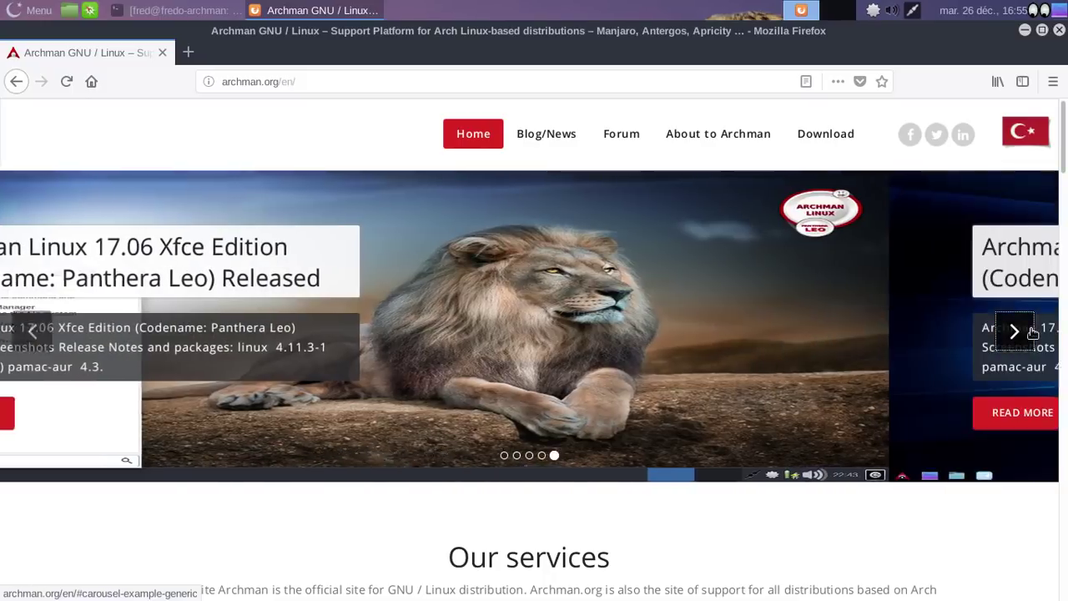
click(1032, 332)
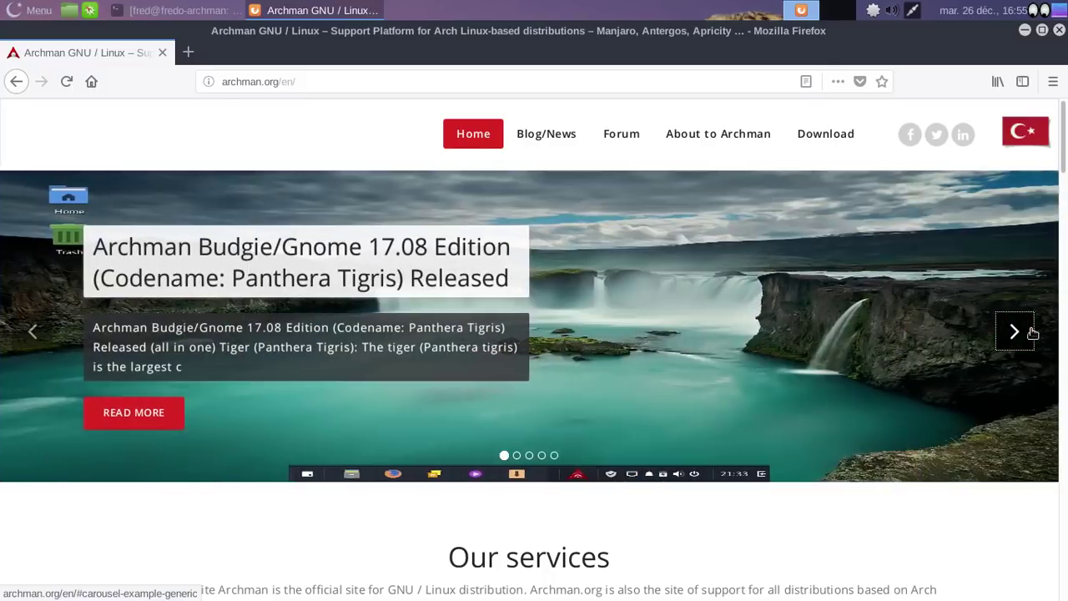
click(188, 51)
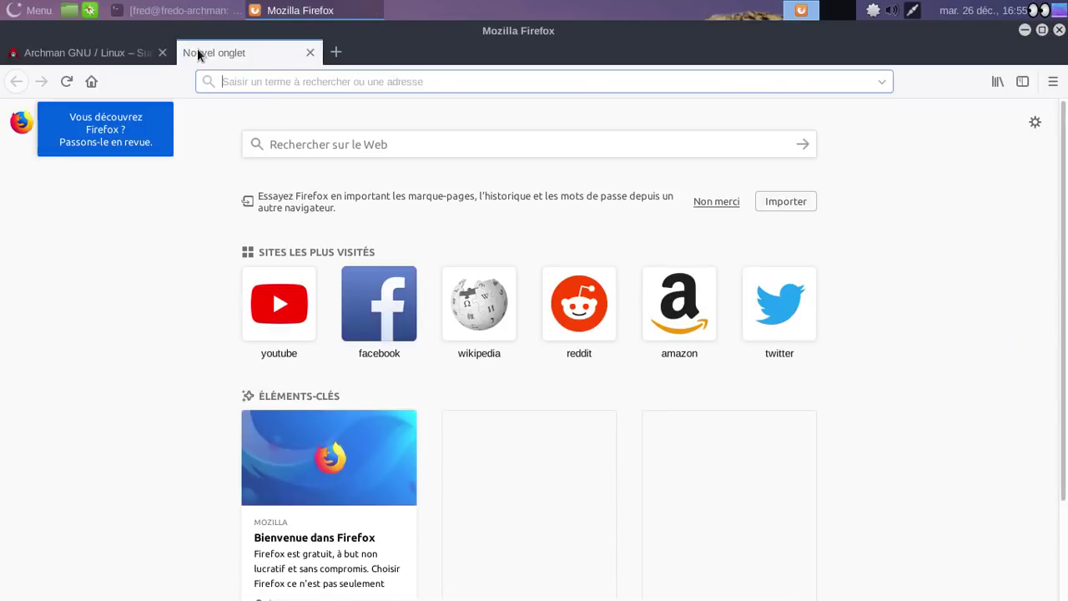
Google 'guépard', dismiss the English-results offer, then close Firefox with both its tabs
text(gu)
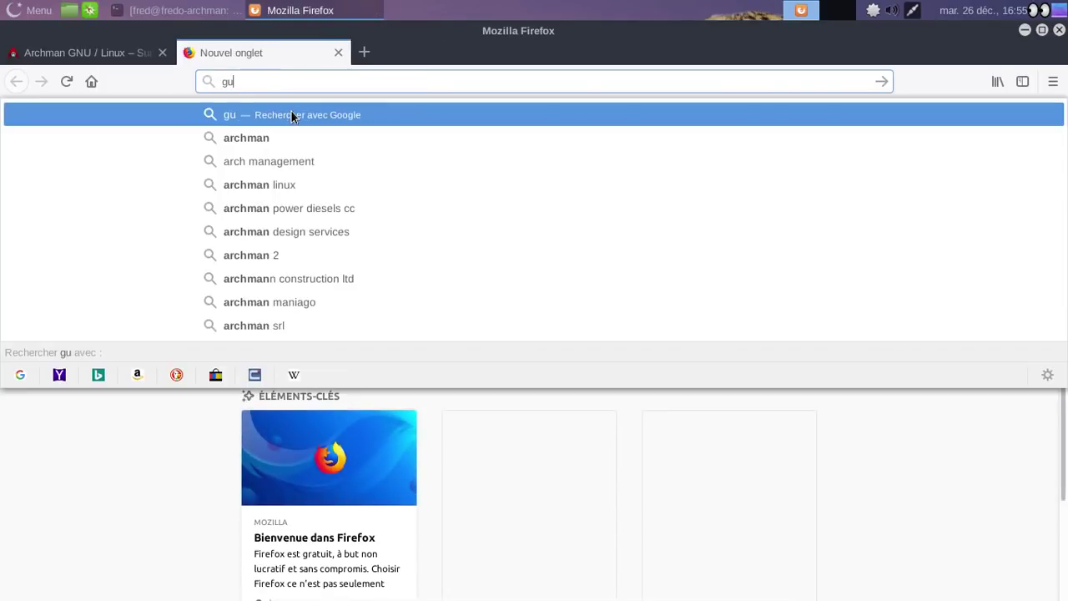
text(épard)
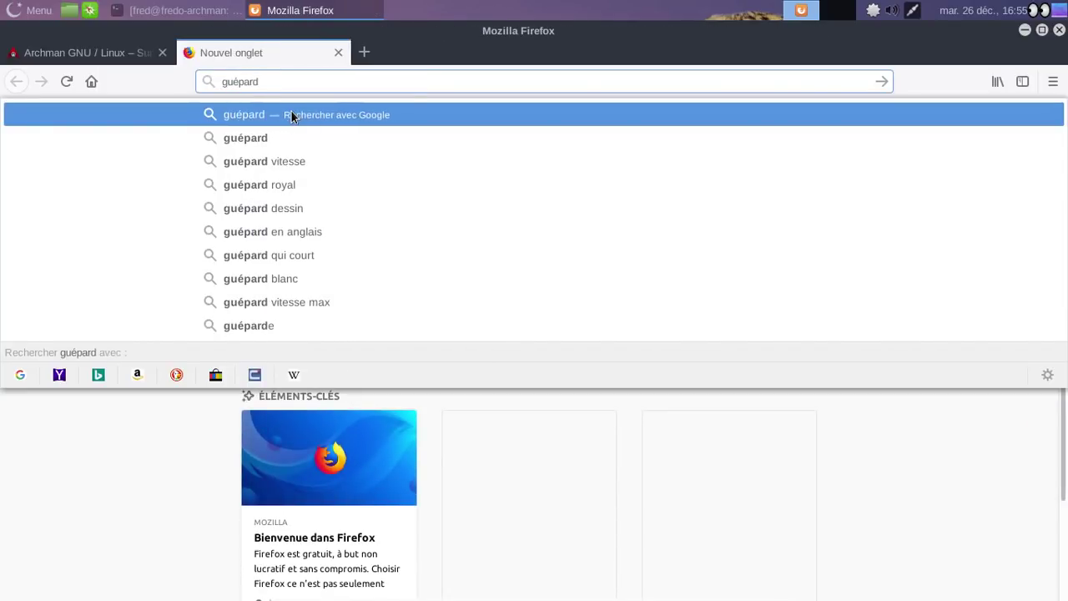
key(Return)
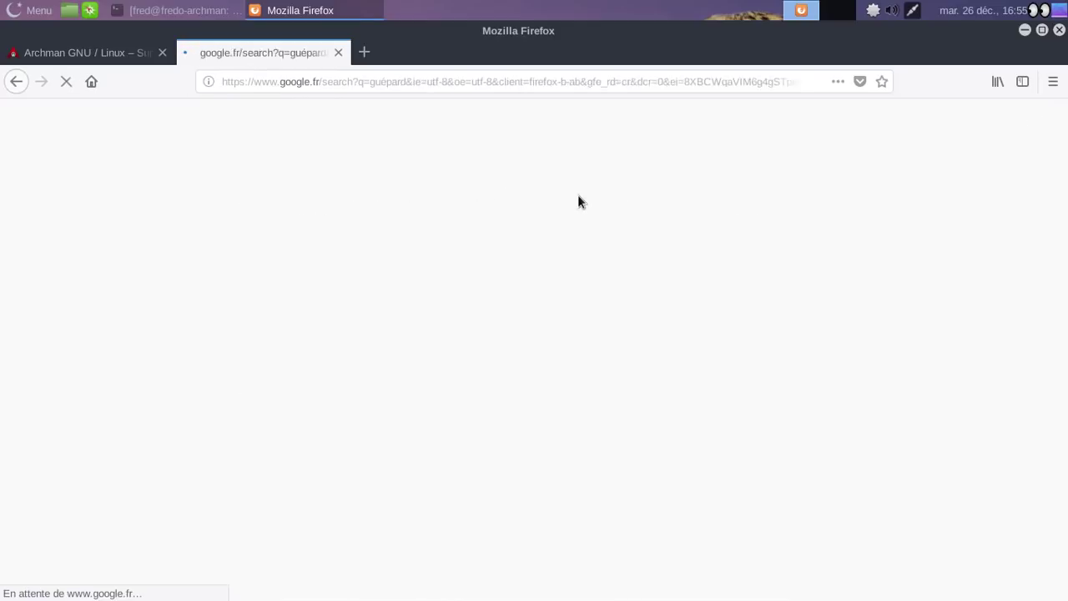
scroll(668, 210, down, 1)
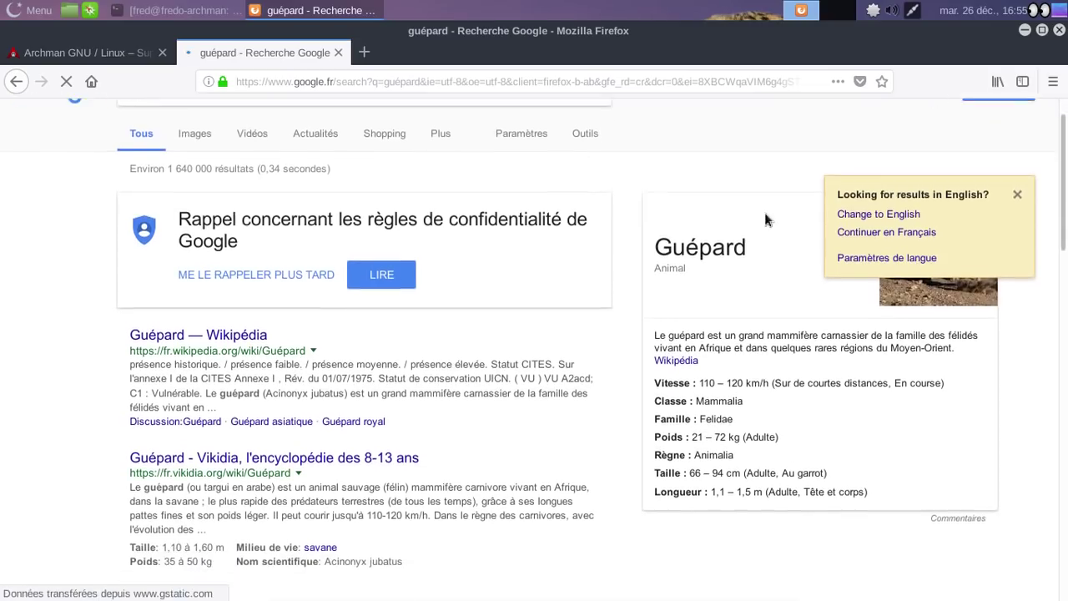
click(1018, 194)
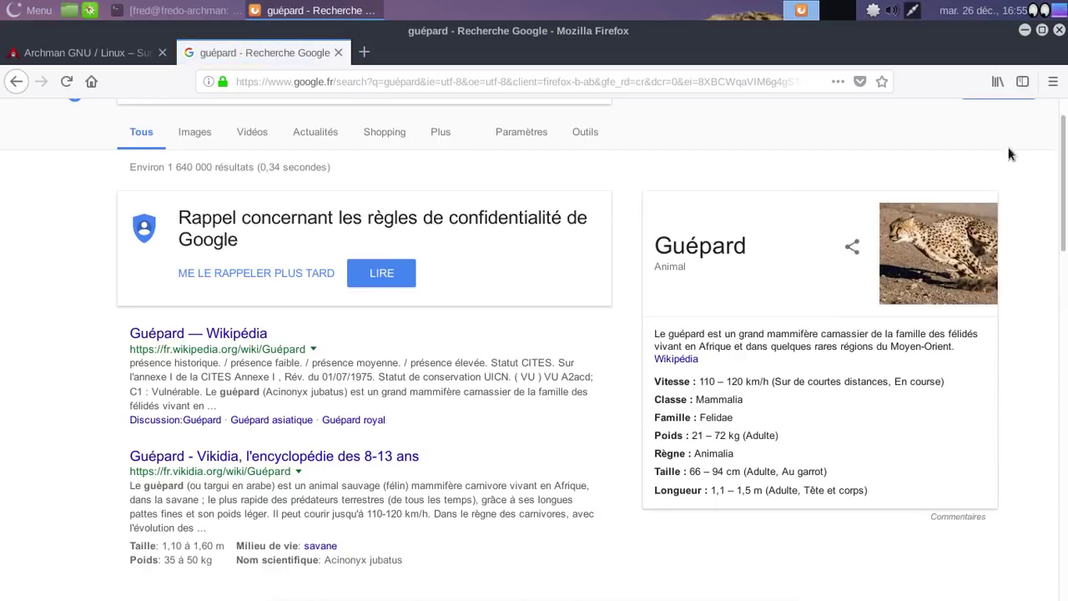
click(1059, 30)
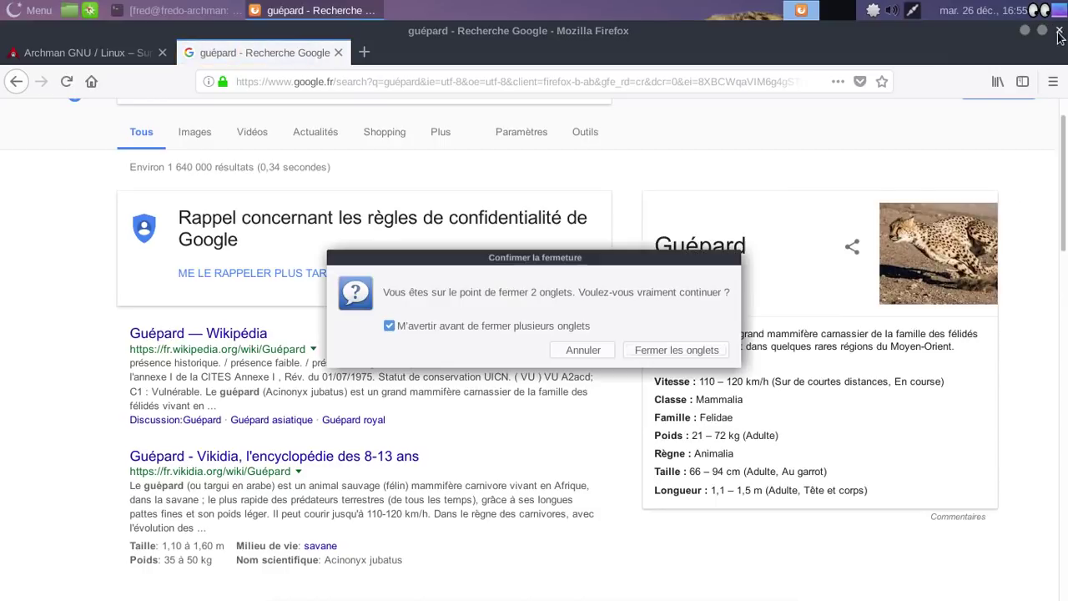
click(683, 349)
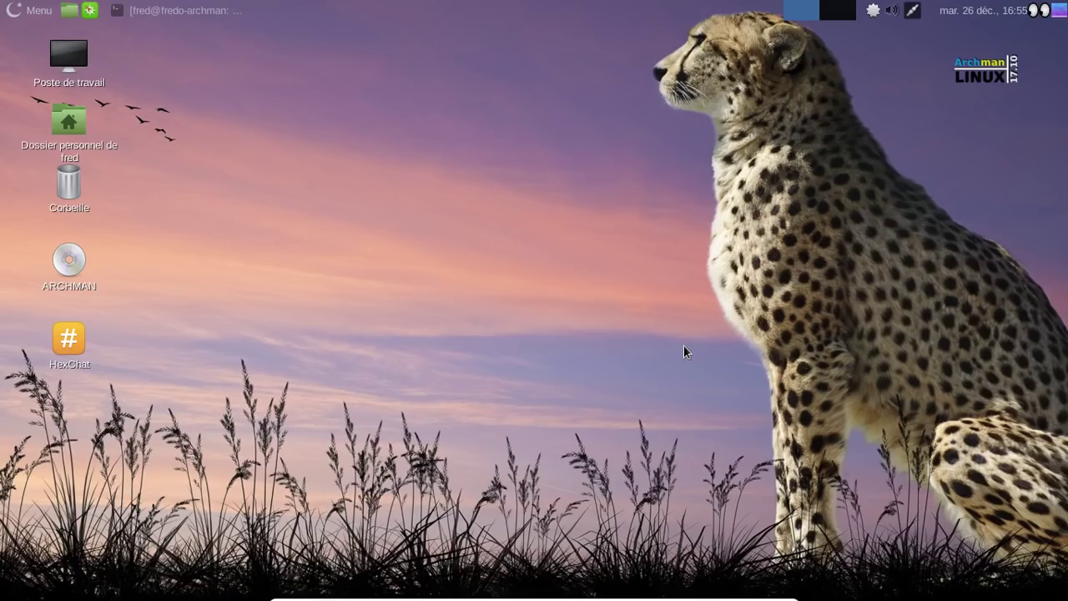
In the trizen terminal, retry the locked database and accept installing imagewriter 1.10
key(alt+Tab)
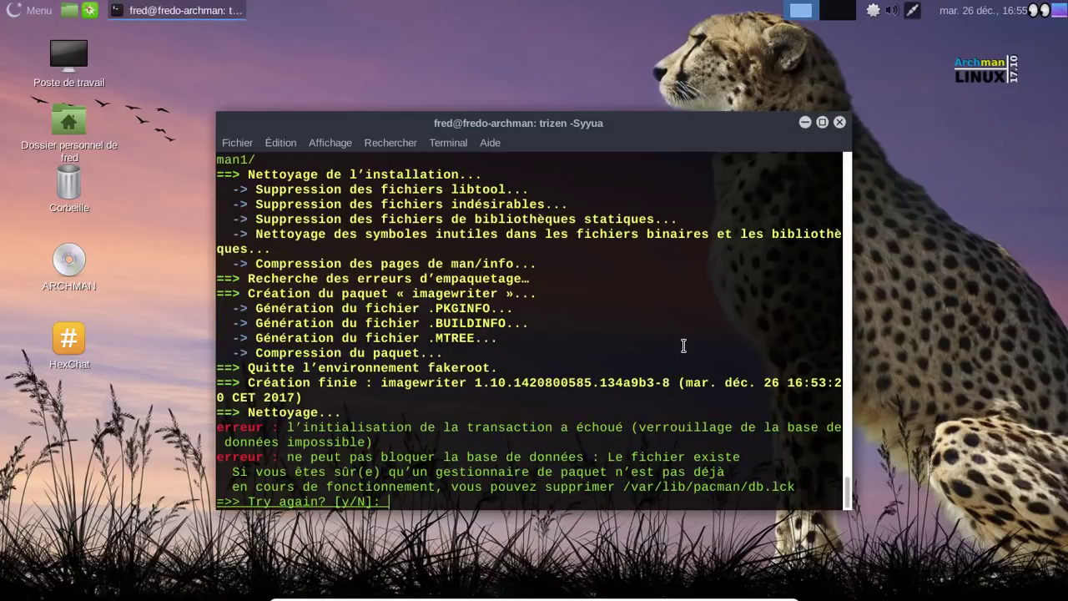
key(Return)
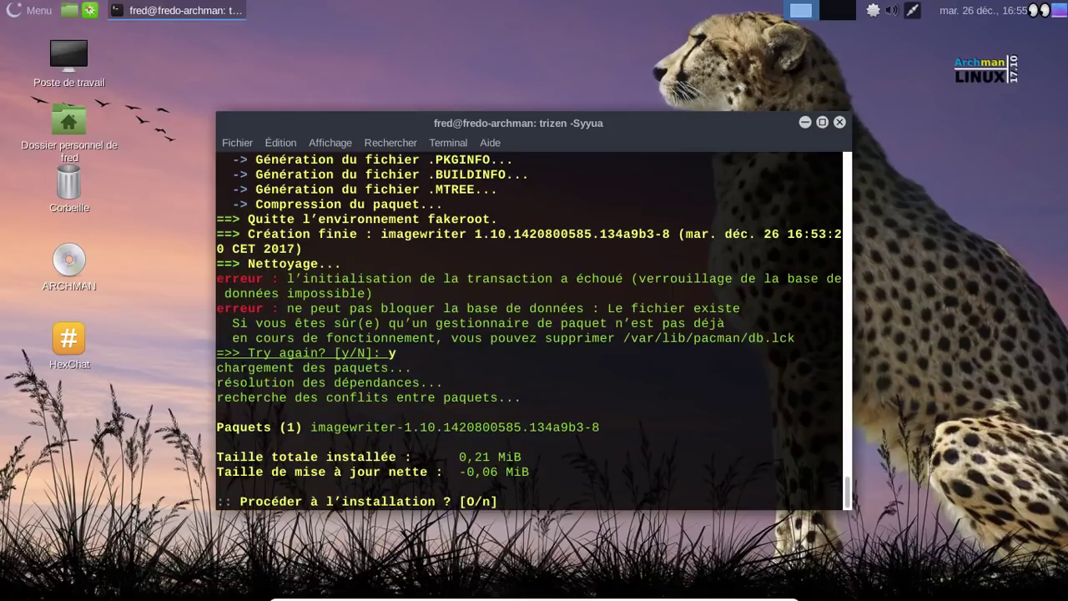
key(Return)
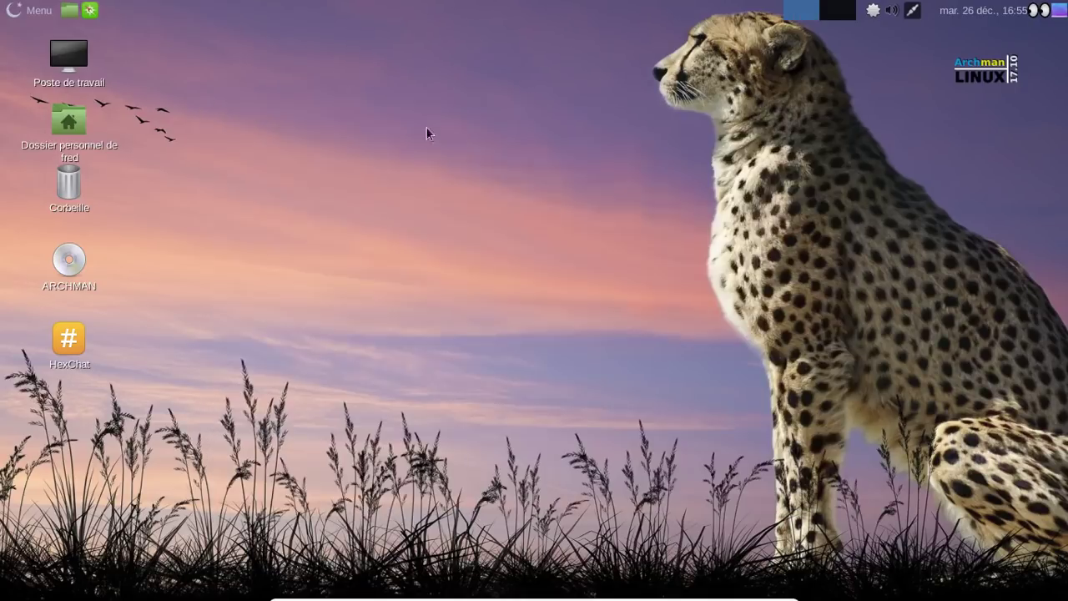
Log out with Fermer la session, then log back in by entering the account password
click(28, 11)
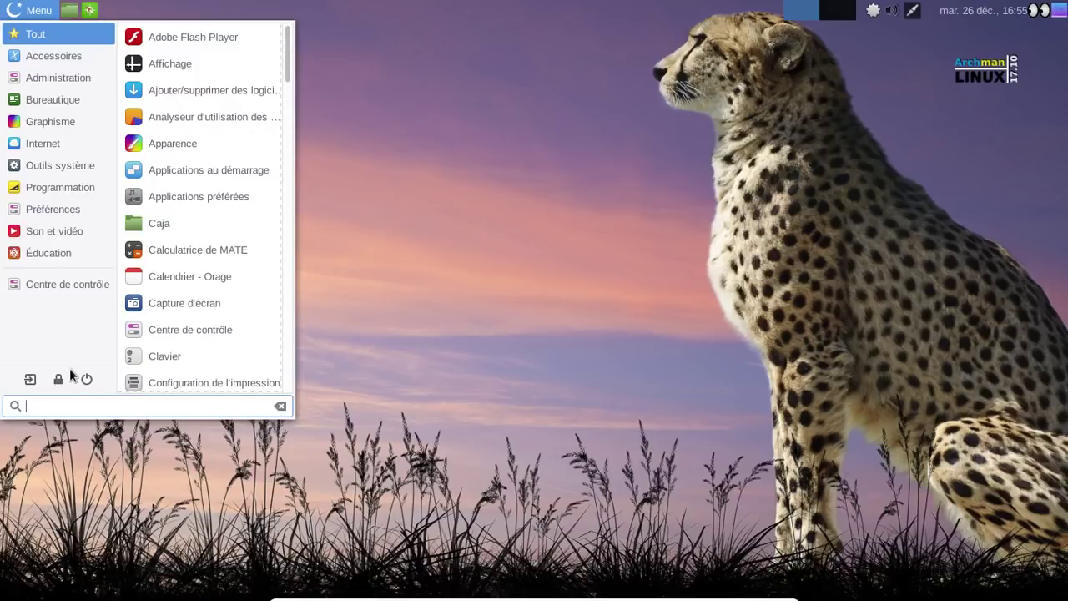
click(30, 380)
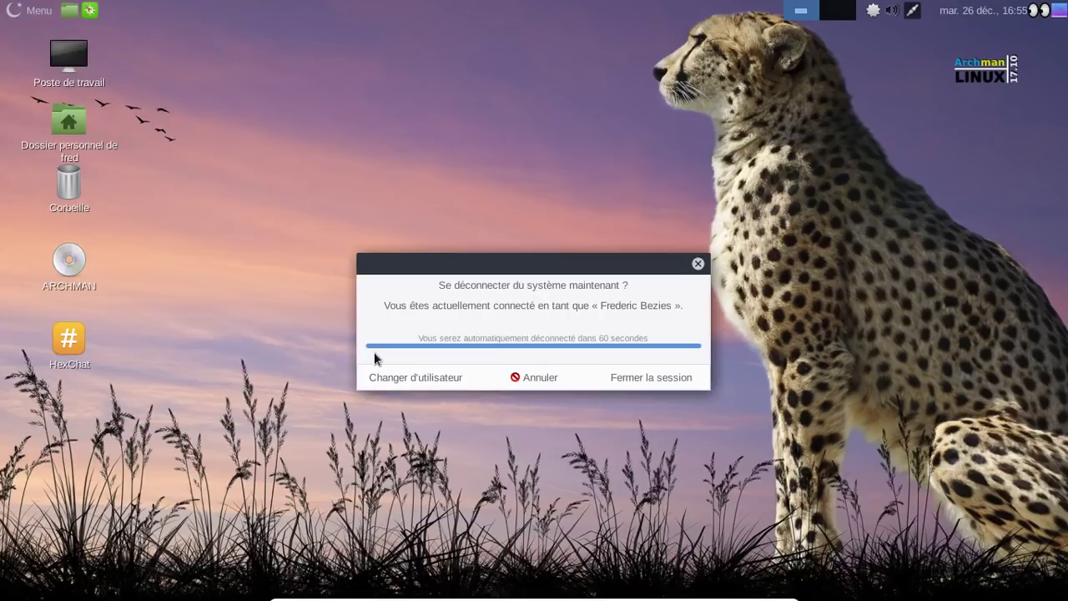
click(636, 380)
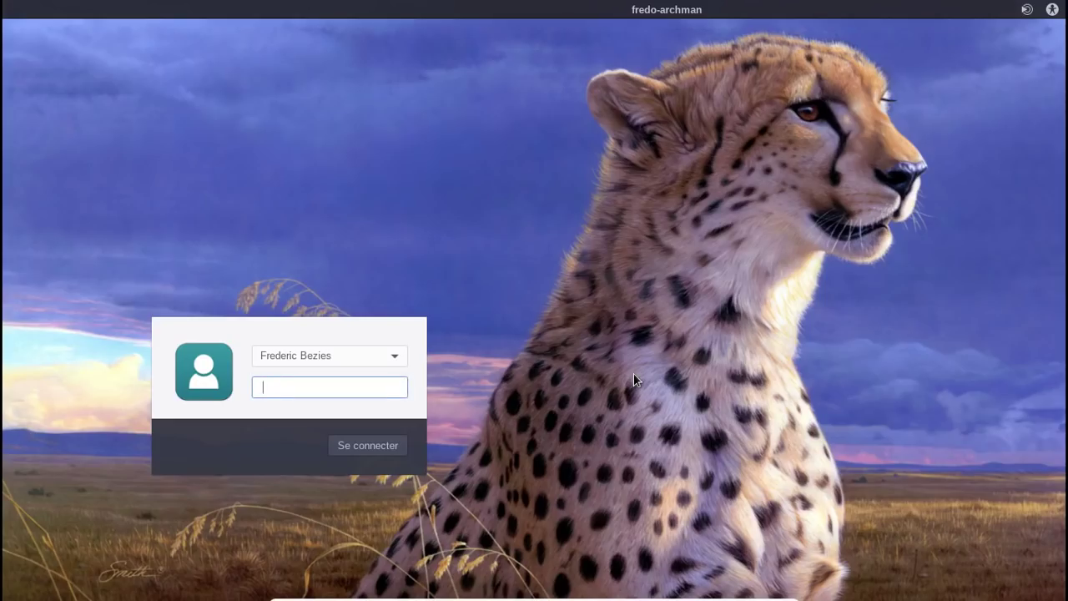
text(•••••••)
key(Return)
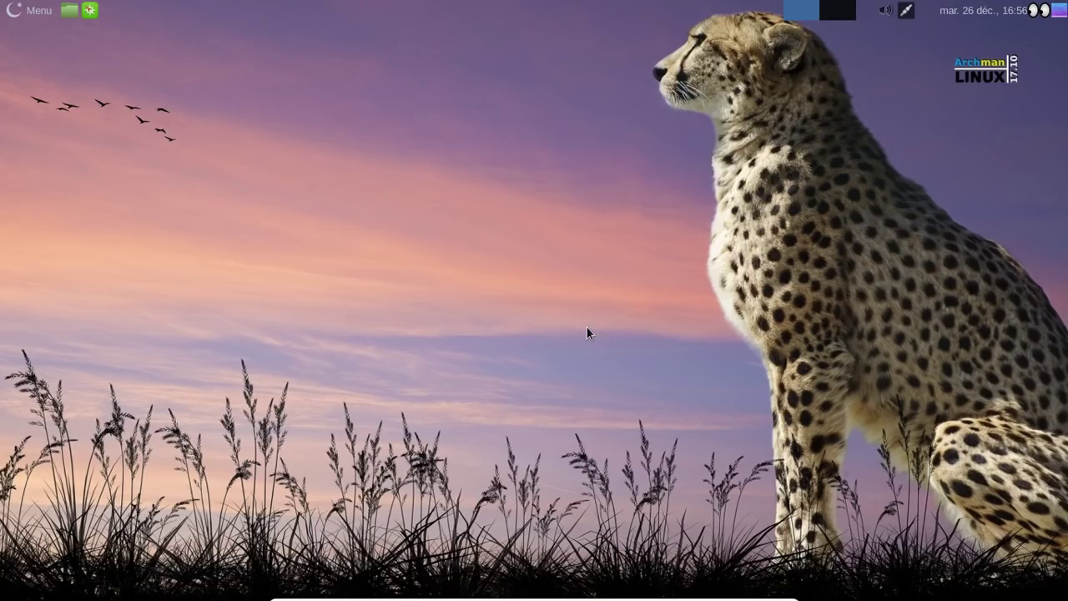
View the menu launcher's About information, then close it
click(31, 11)
click(31, 11)
right_click(31, 11)
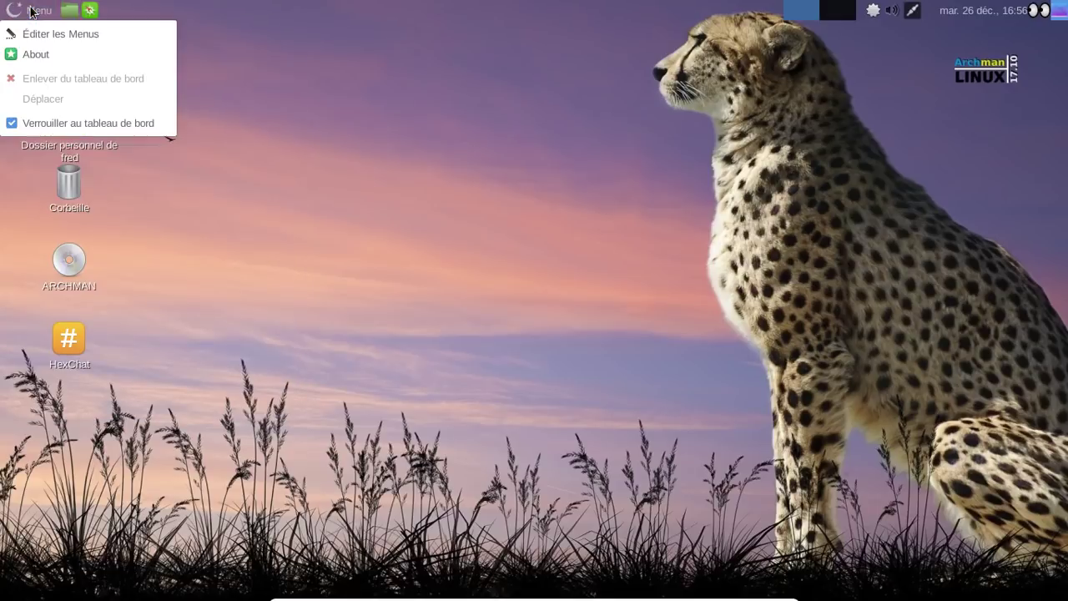
click(46, 55)
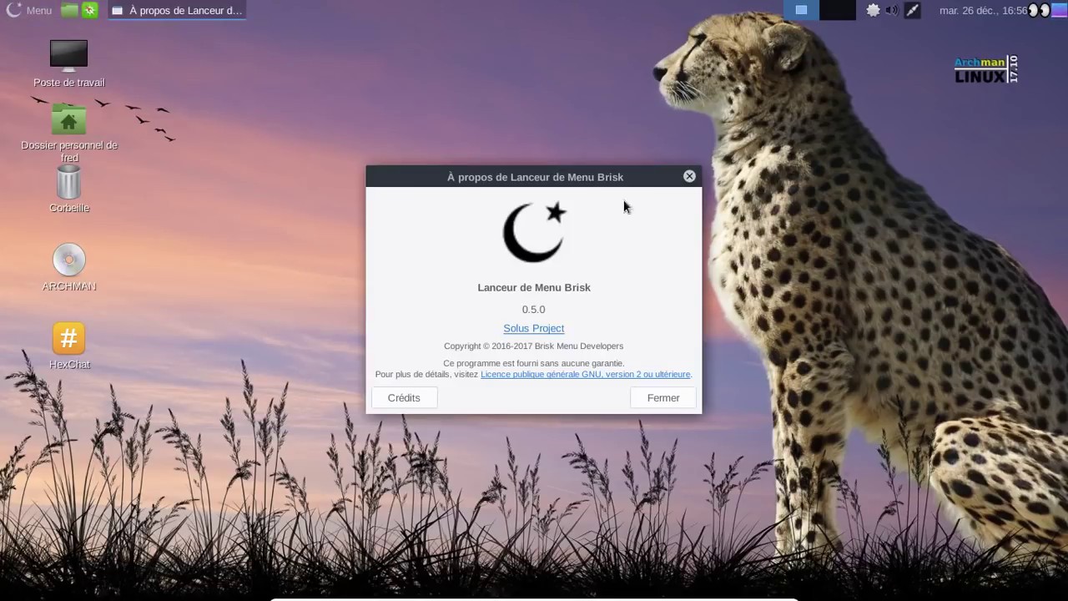
click(689, 175)
Browse the Outils système, Programmation, Préférences, Son et vidéo and Éducation categories, then reopen the menu
click(46, 14)
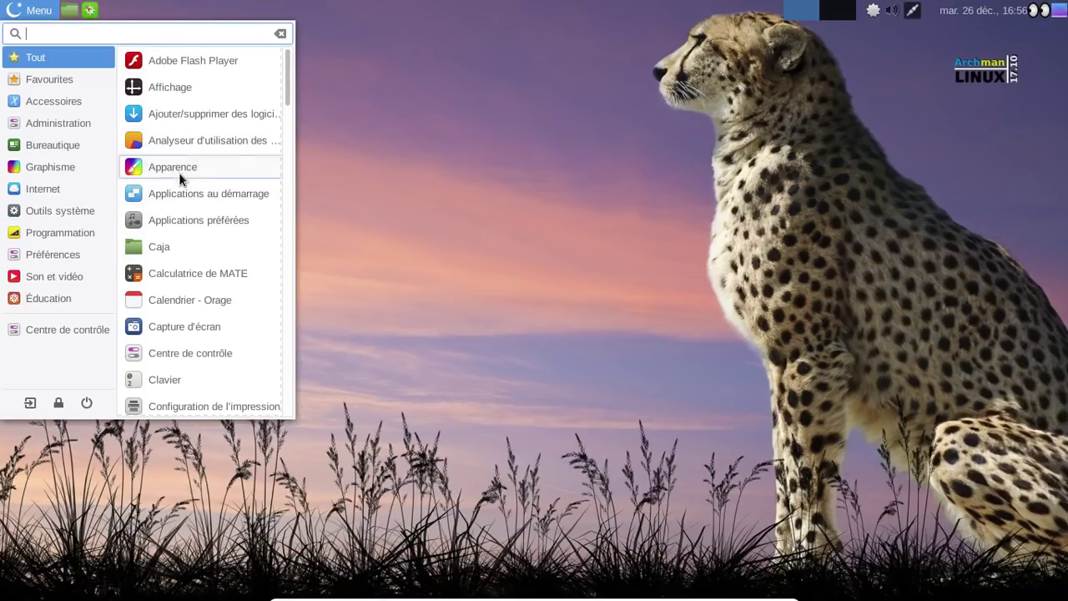
drag(286, 80, 284, 399)
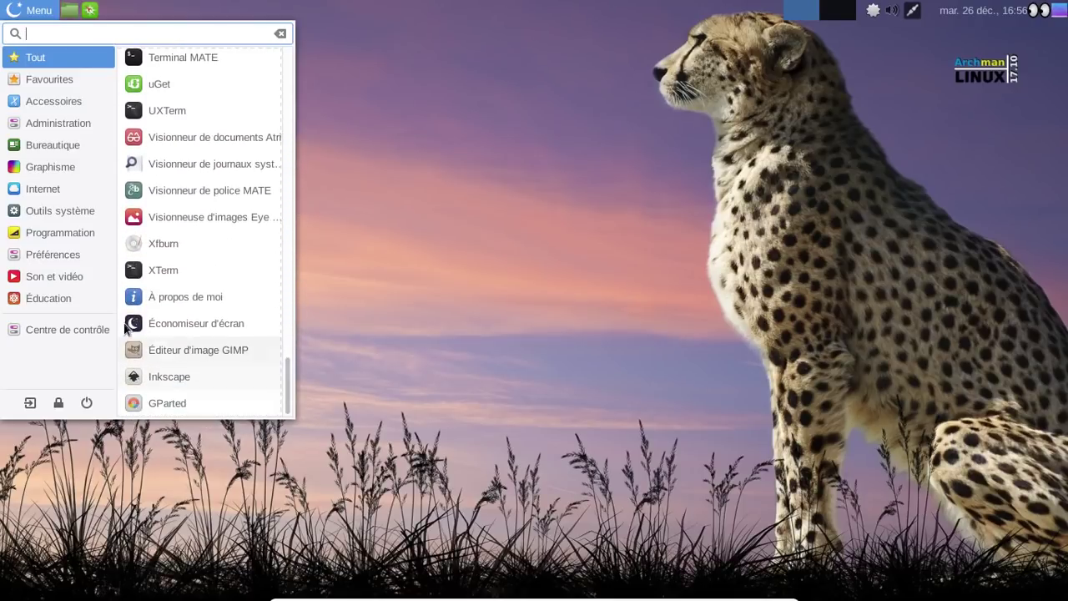
click(51, 213)
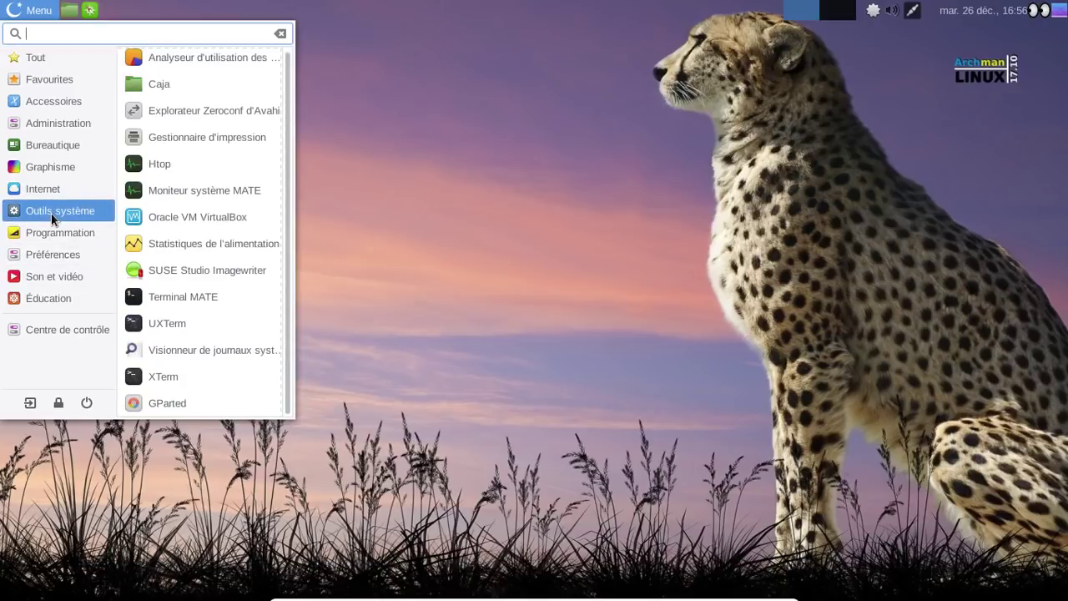
click(41, 241)
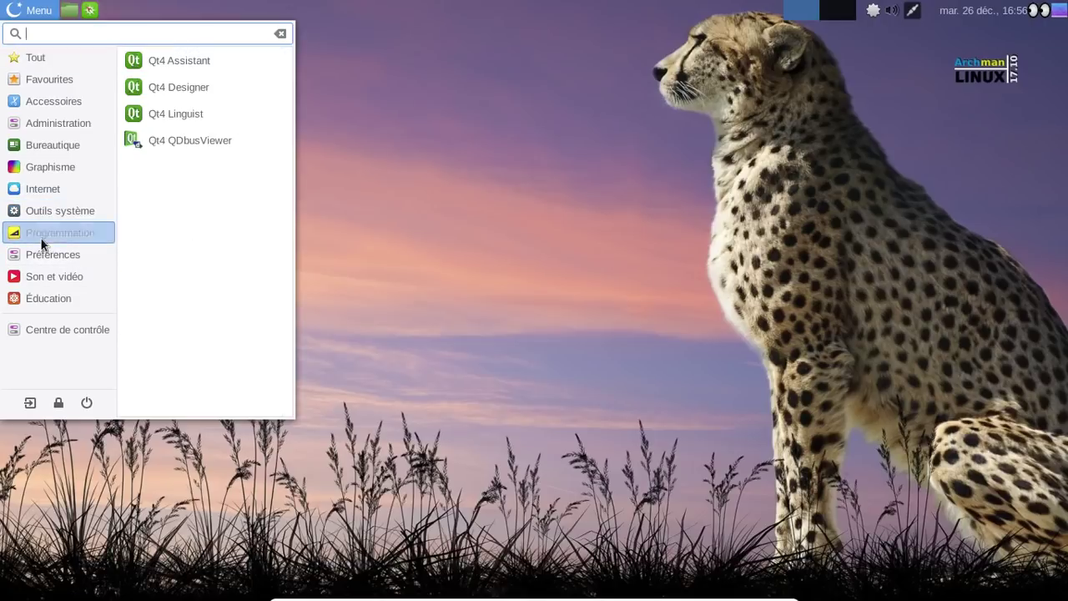
click(41, 252)
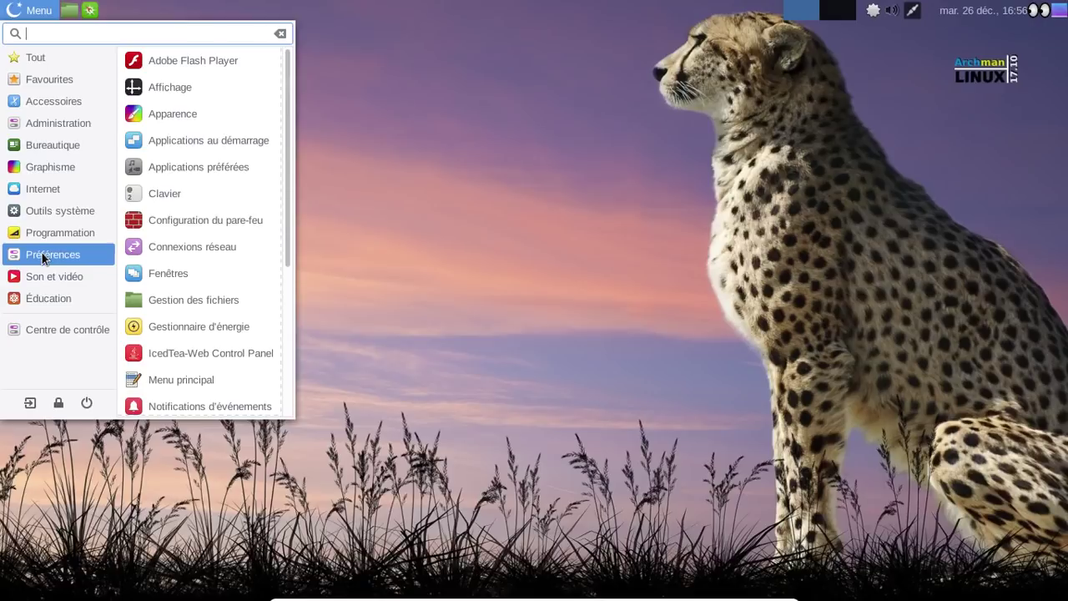
click(43, 272)
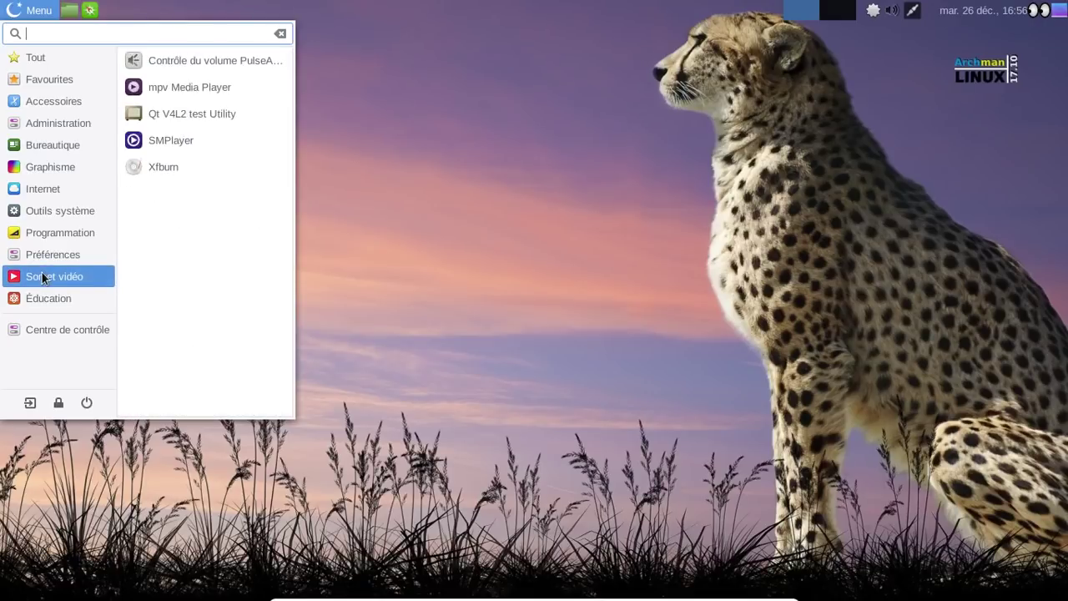
click(54, 298)
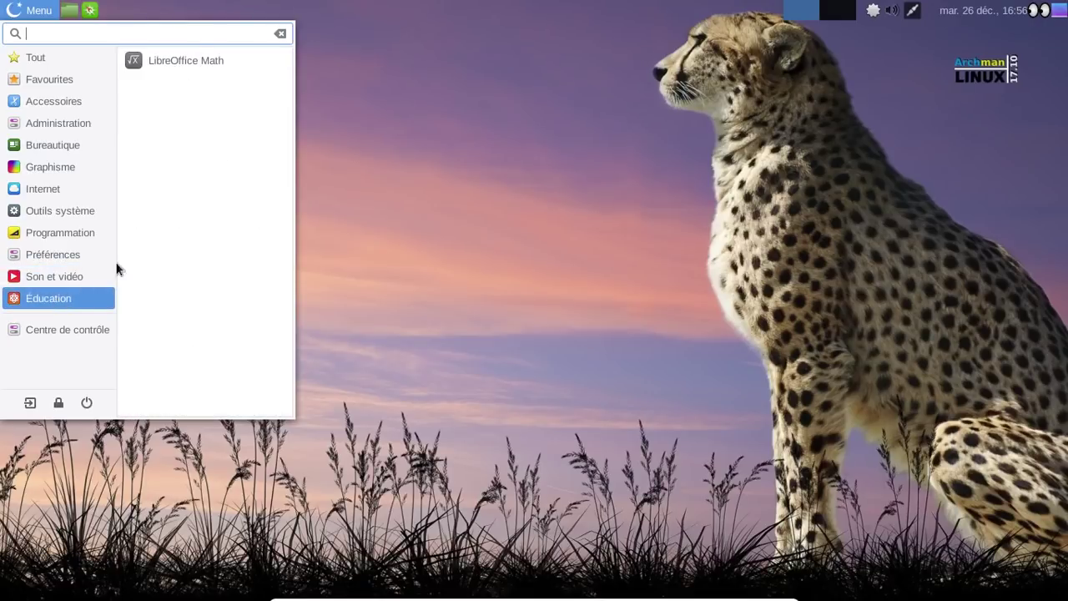
click(38, 12)
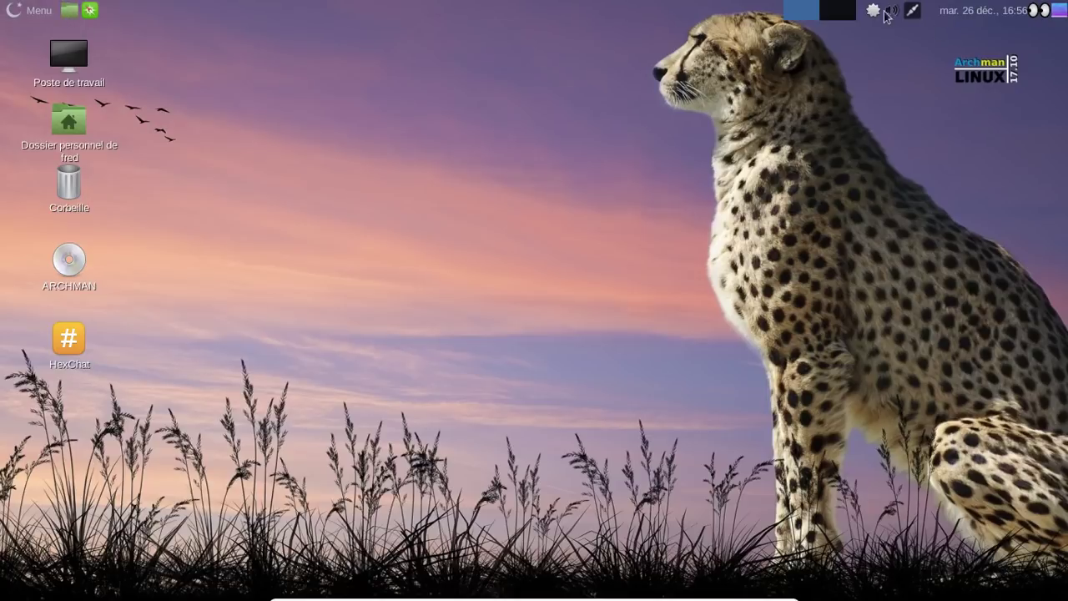
click(35, 8)
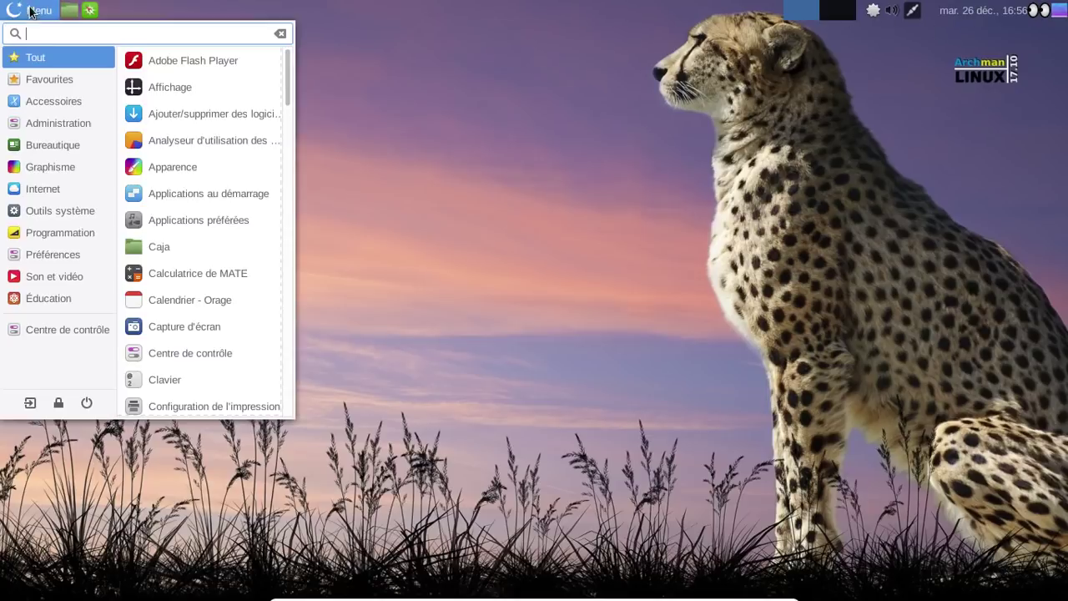
Shut down the Archman system by choosing Éteindre in the shutdown dialog
click(87, 403)
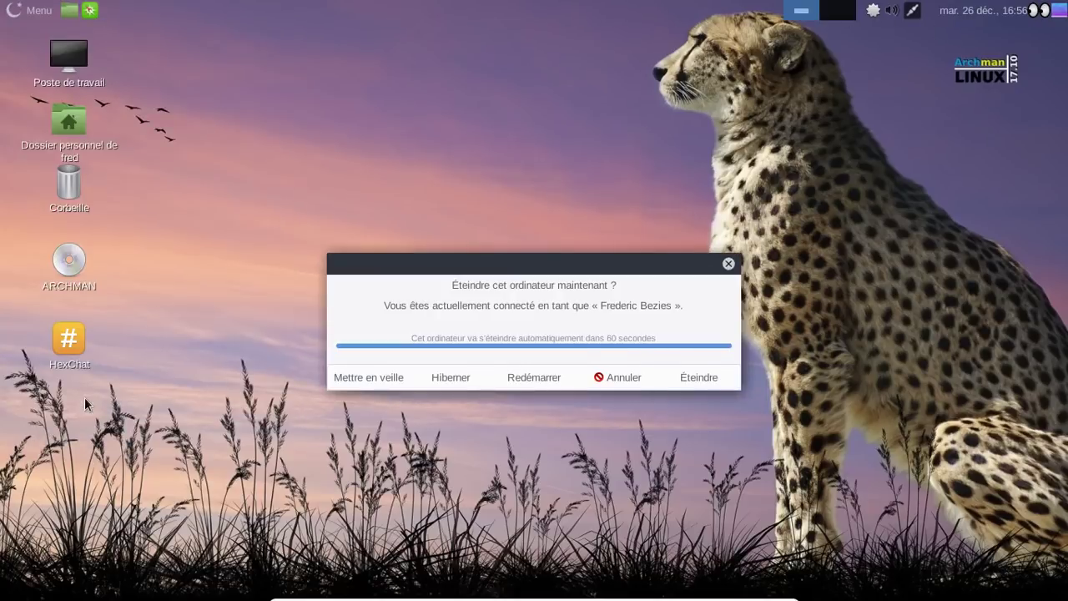
click(695, 378)
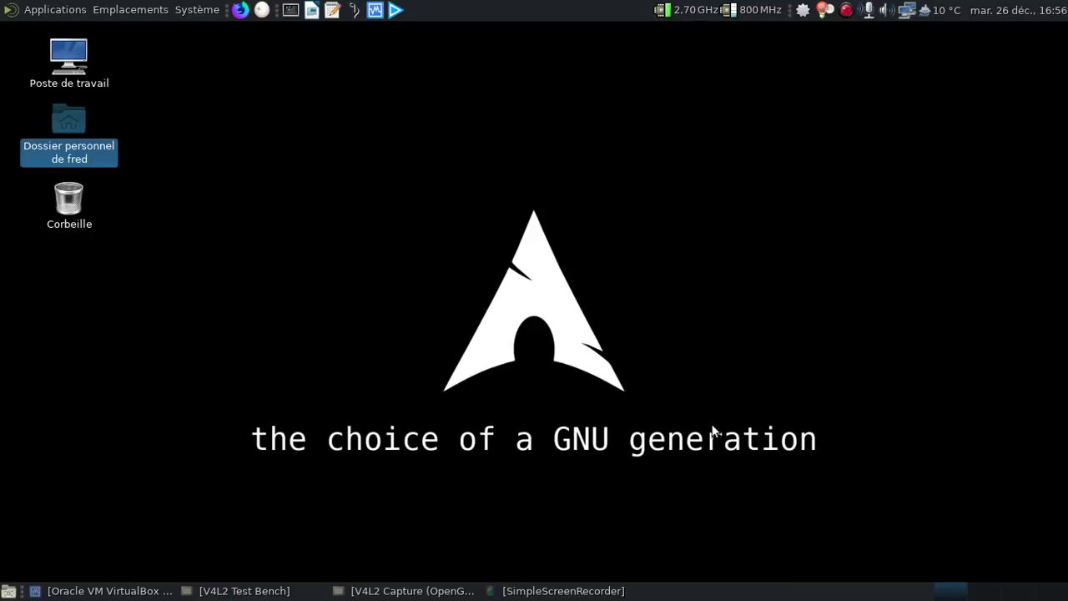
click(409, 591)
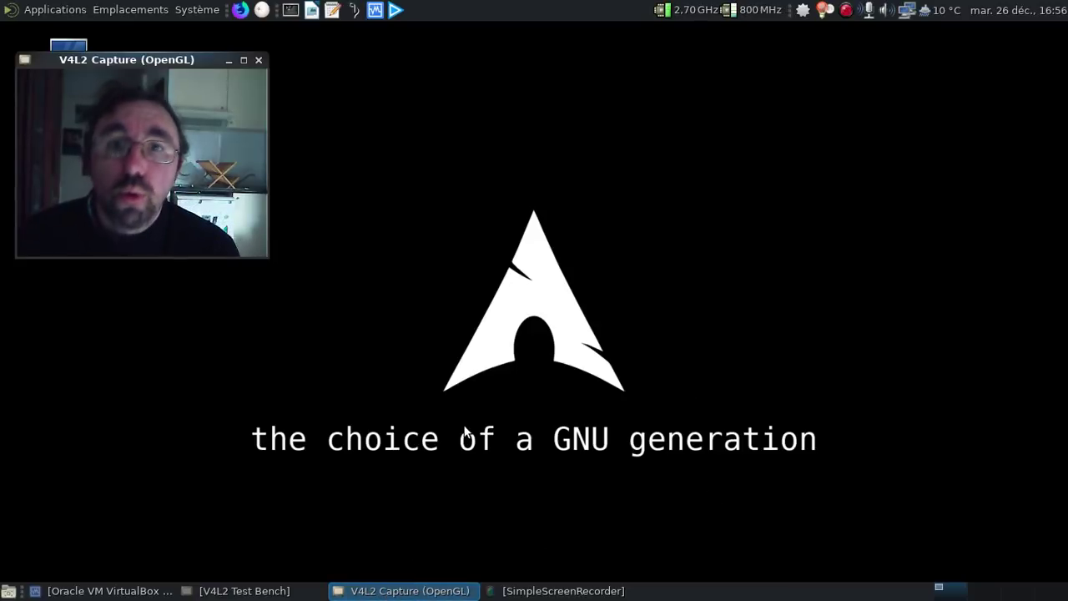